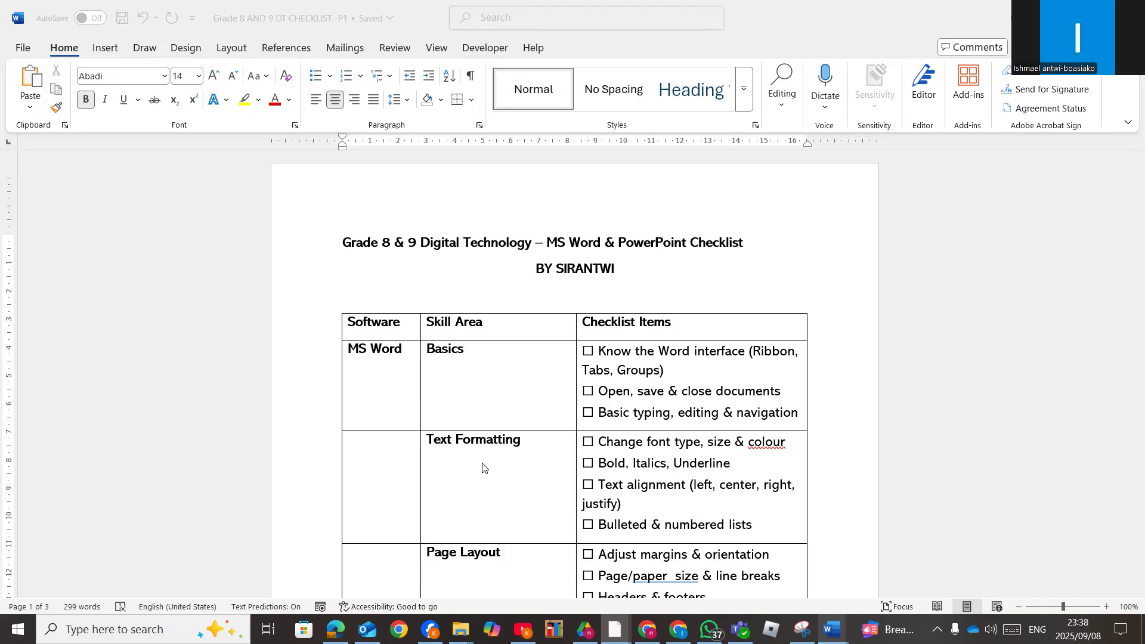
# Review the Word and PowerPoint skill areas and checklist items throughout the checklist table, and return to its beginning
pyautogui.scroll(-2, 481, 467)
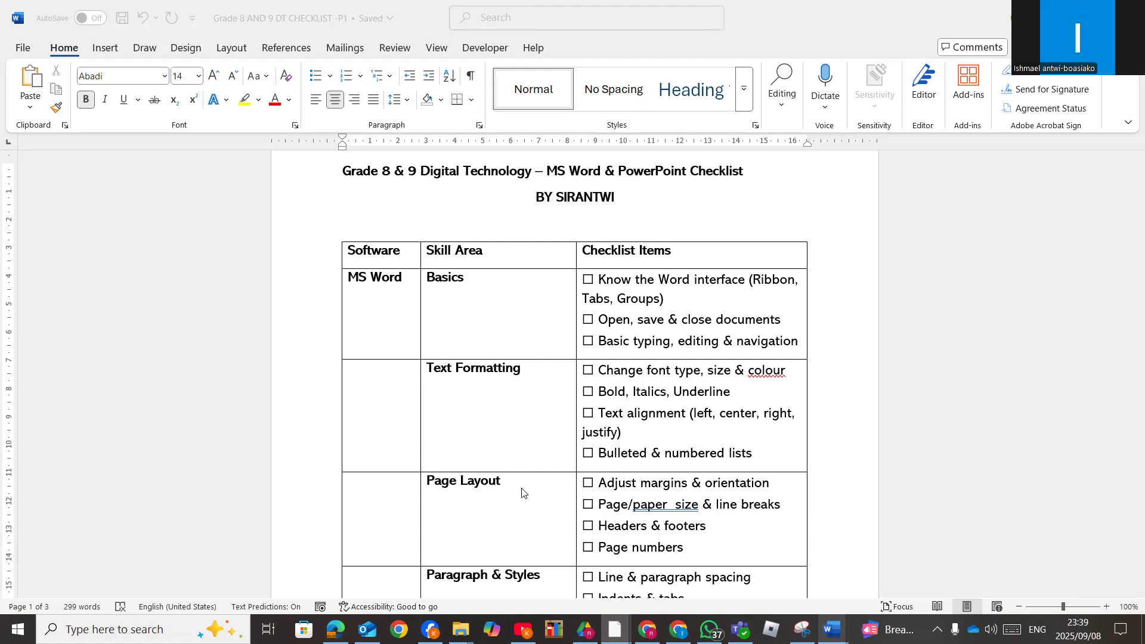
pyautogui.scroll(-1, 492, 502)
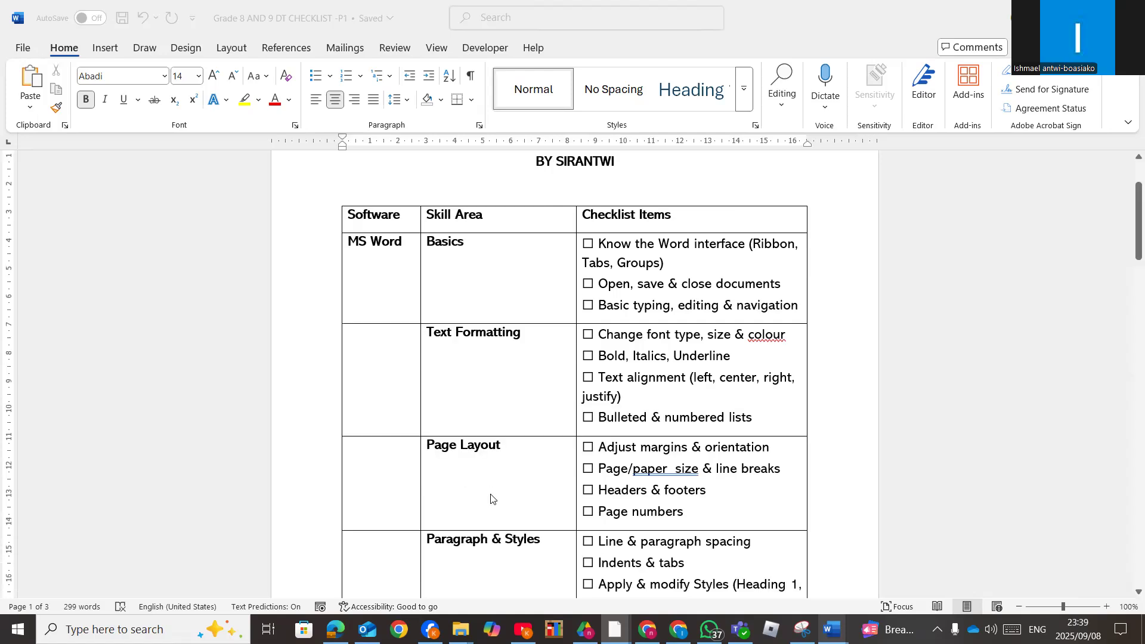
pyautogui.scroll(-1, 492, 499)
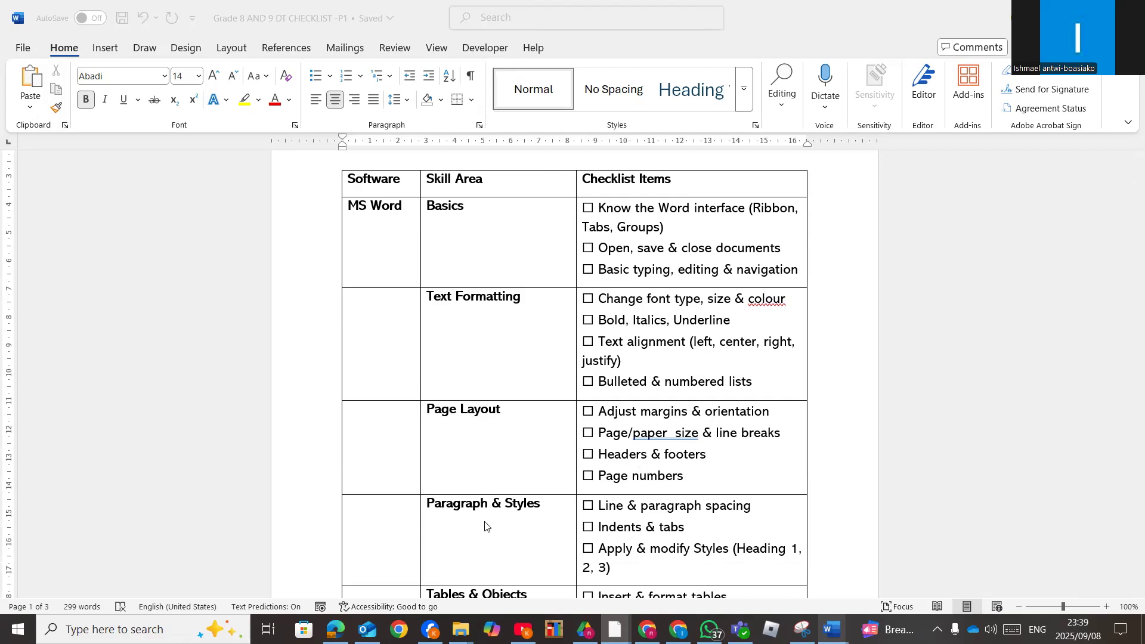
pyautogui.scroll(-1, 484, 524)
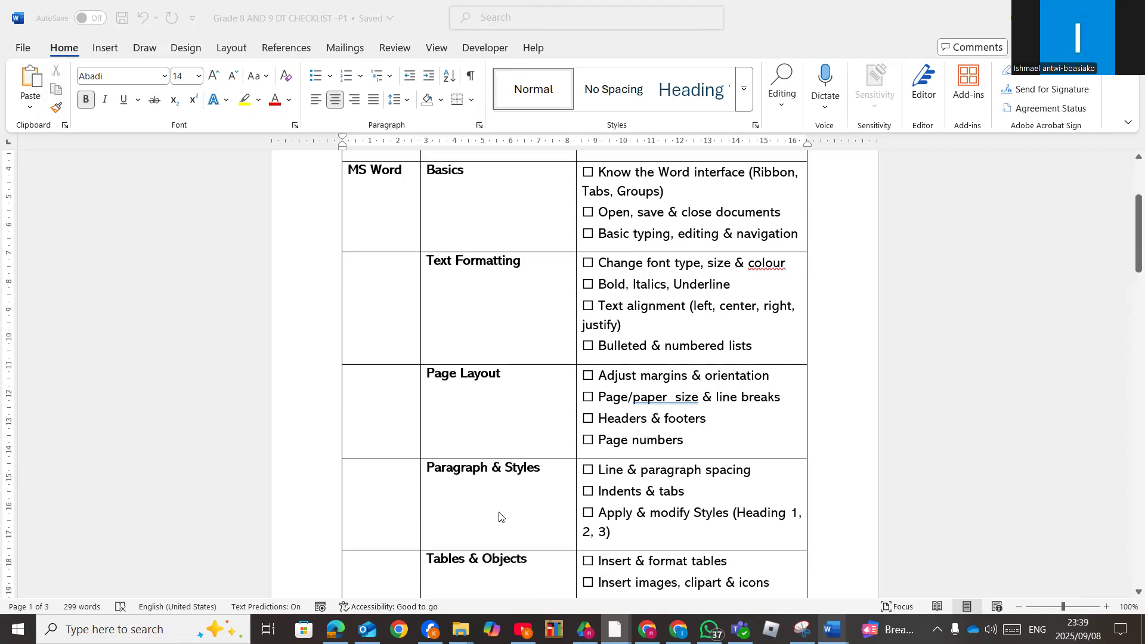
pyautogui.scroll(-5, 500, 517)
pyautogui.scroll(-5, 517, 509)
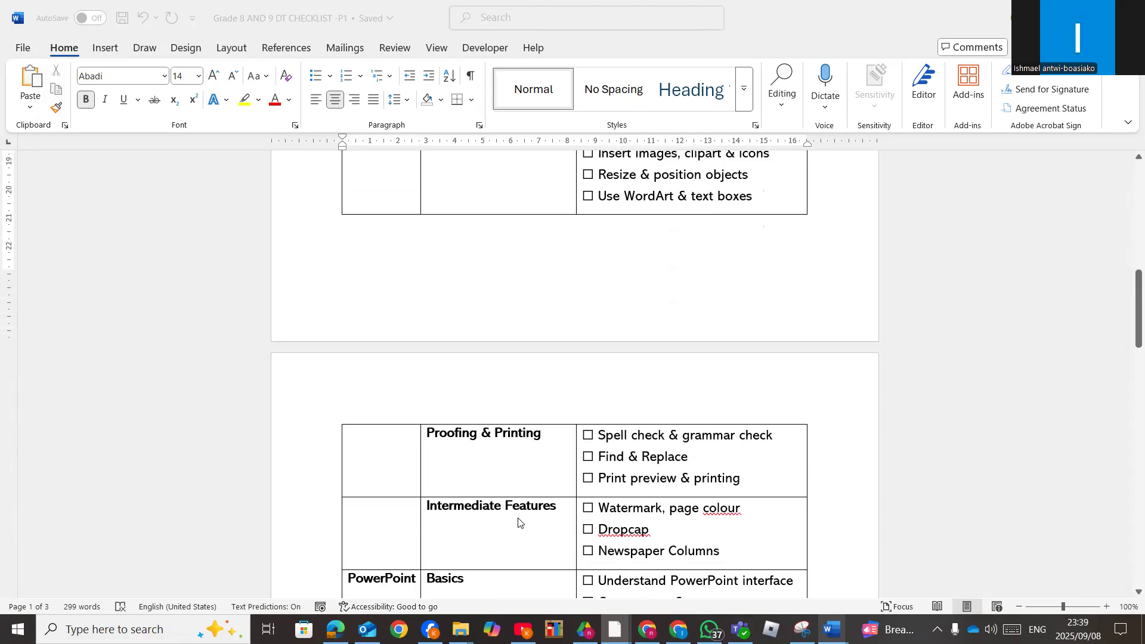
pyautogui.scroll(-1, 518, 523)
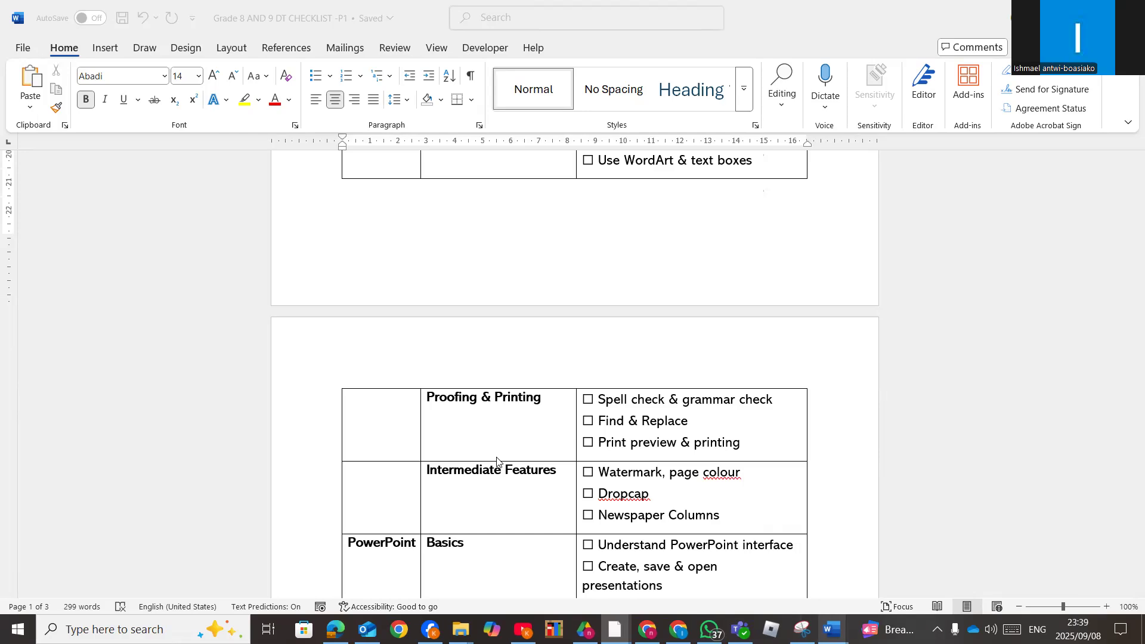
pyautogui.scroll(-3, 528, 472)
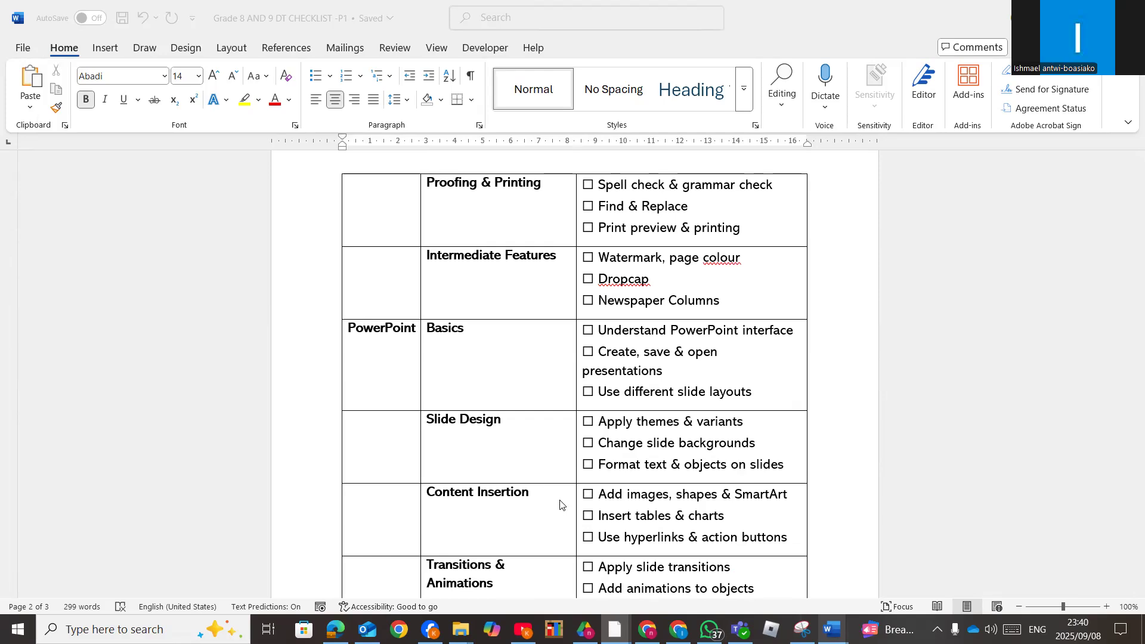
pyautogui.scroll(-2, 560, 504)
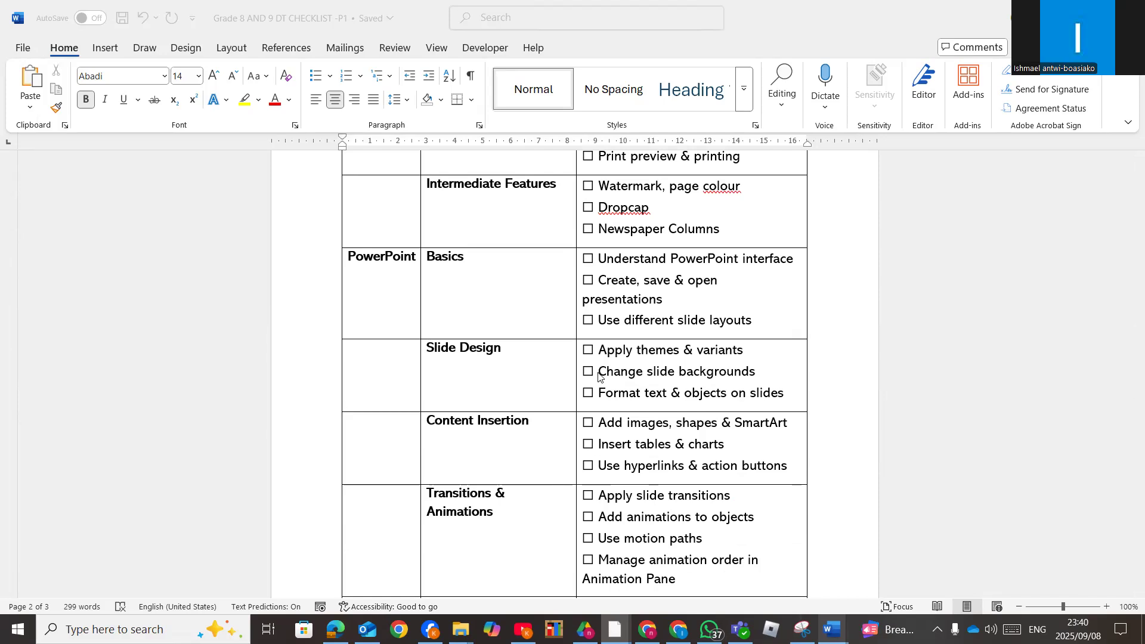
pyautogui.scroll(15, 559, 346)
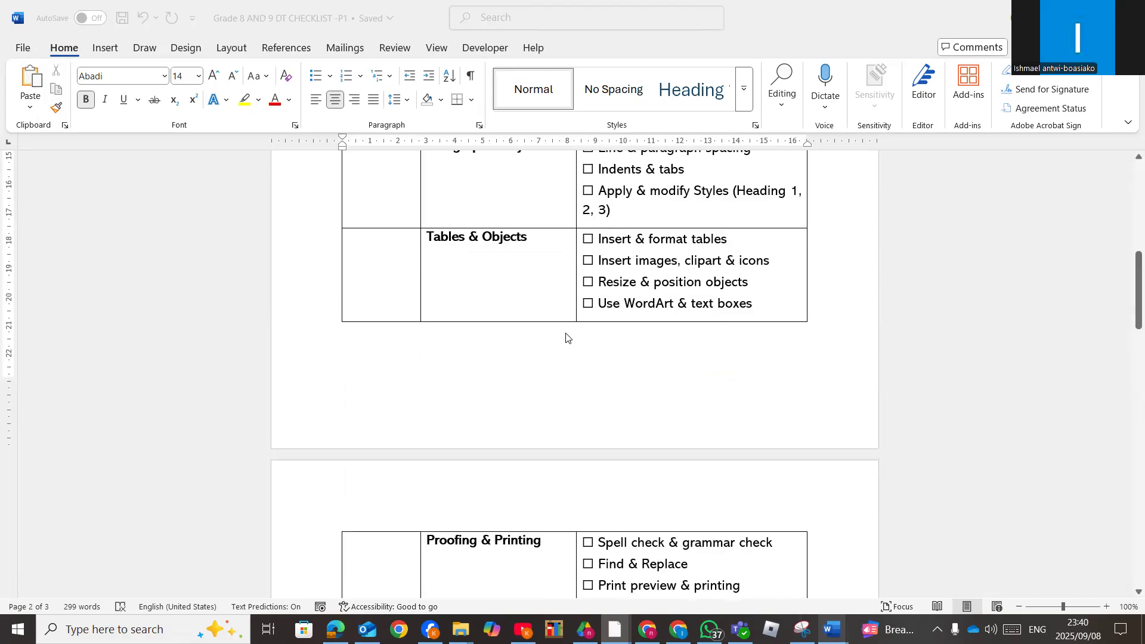
pyautogui.scroll(2, 1127, 213)
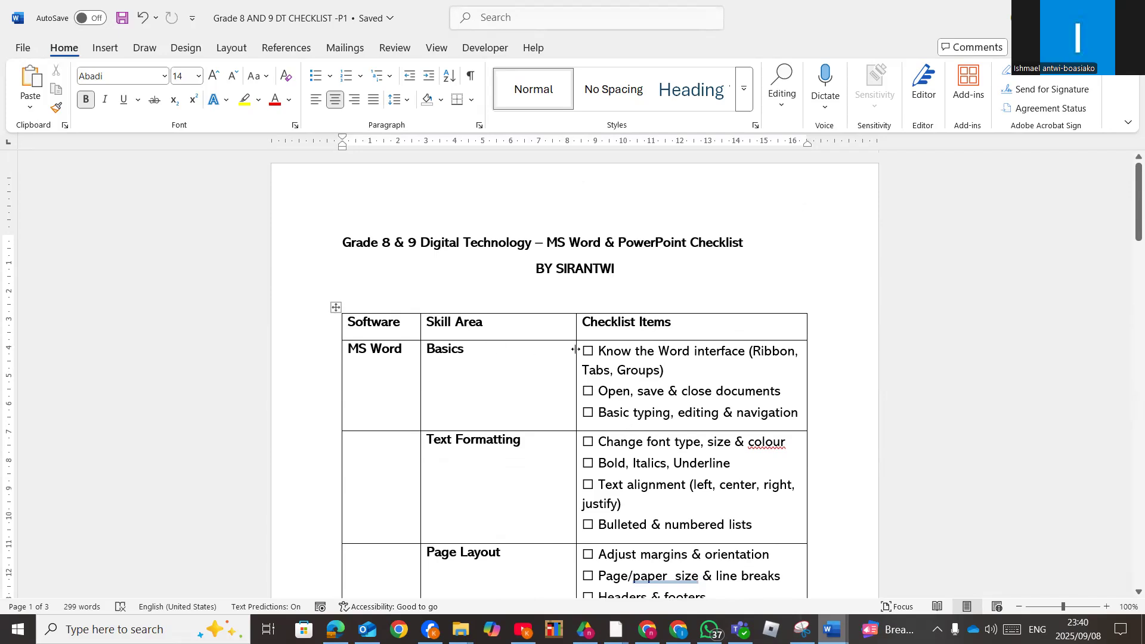
# Switch to File Explorer, open the 1CapePoint document from the MS Word folder, and dismiss the personal information removal notice
pyautogui.moveTo(460, 628)
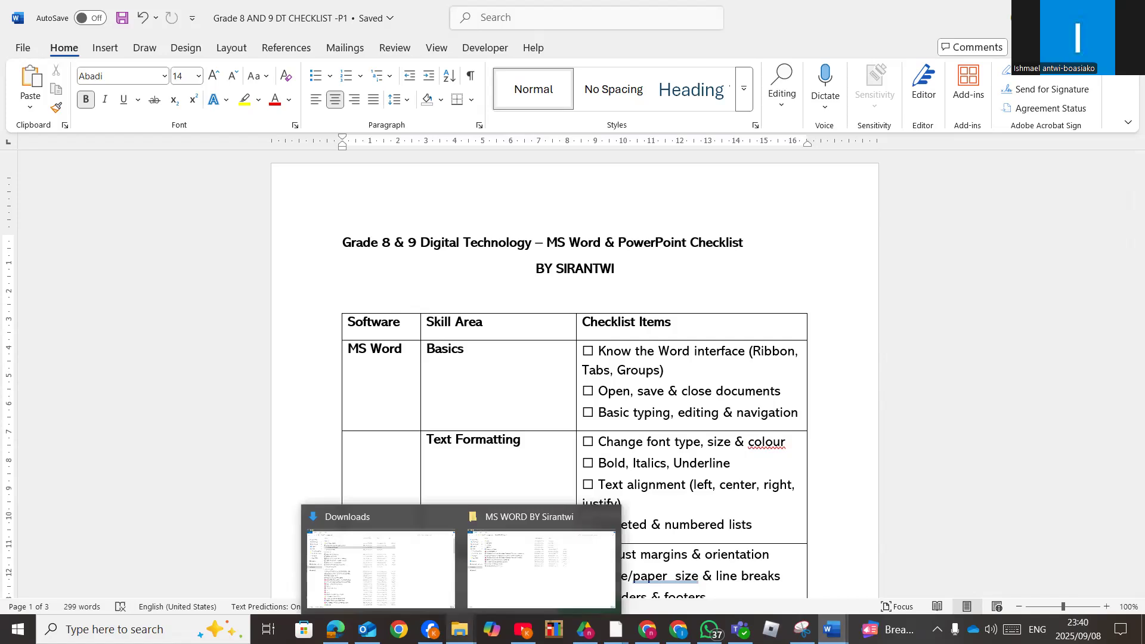
pyautogui.click(510, 552)
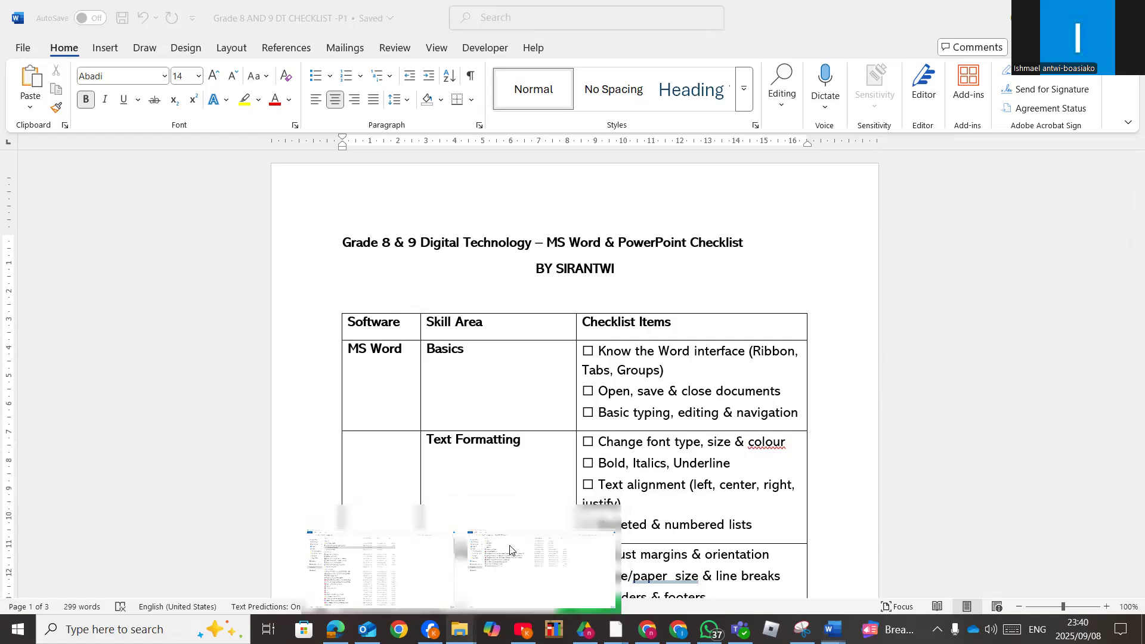
pyautogui.doubleClick(167, 142)
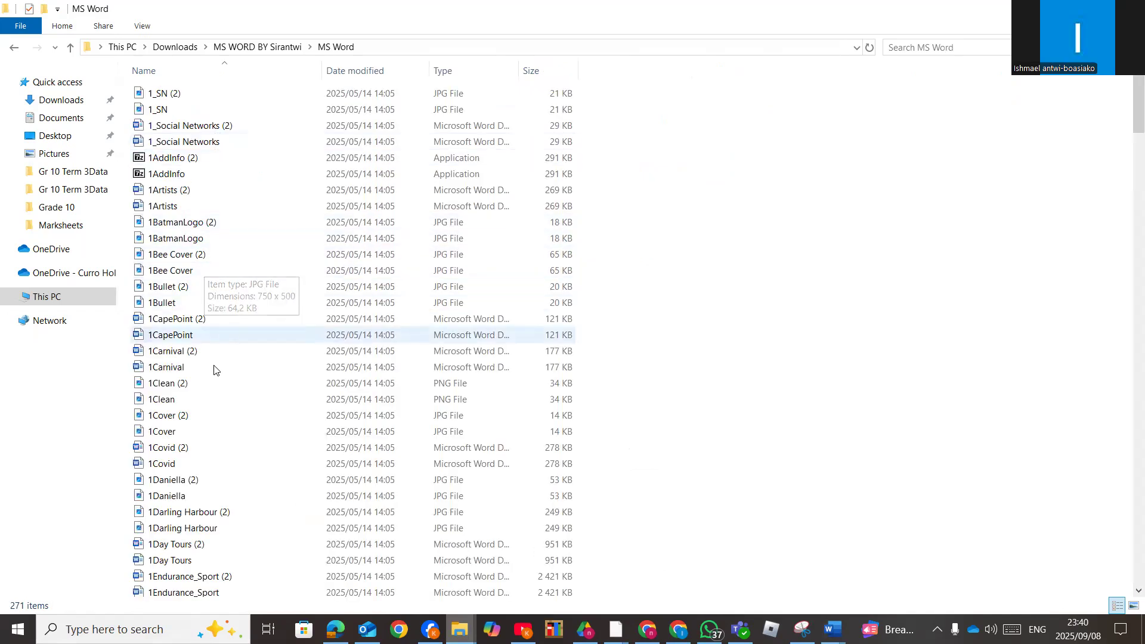
pyautogui.click(183, 344)
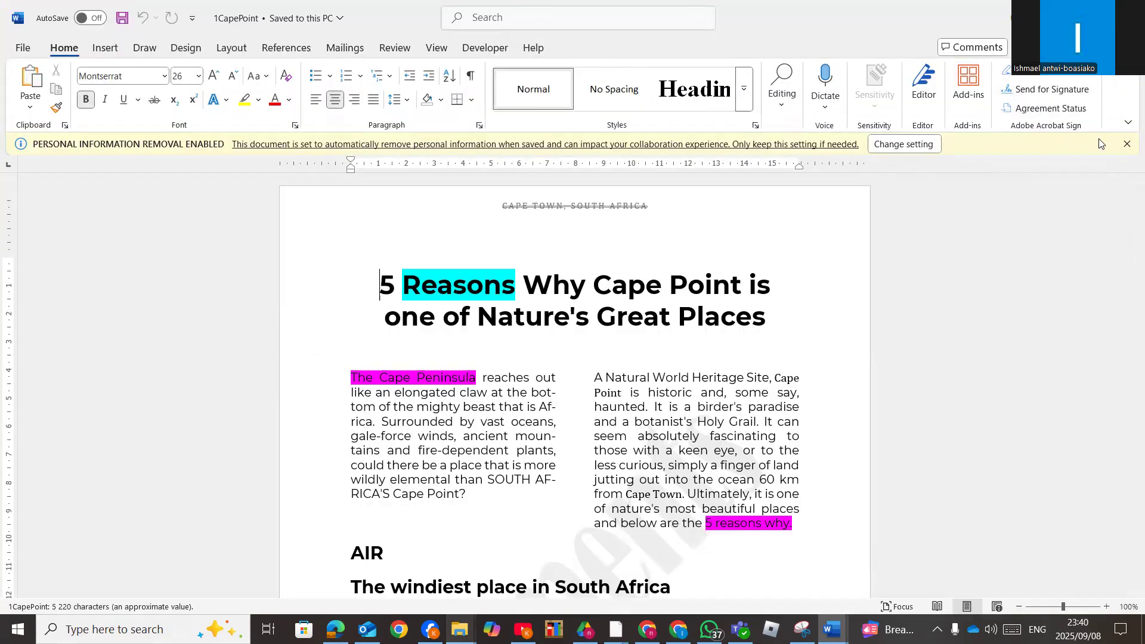
pyautogui.click(1127, 144)
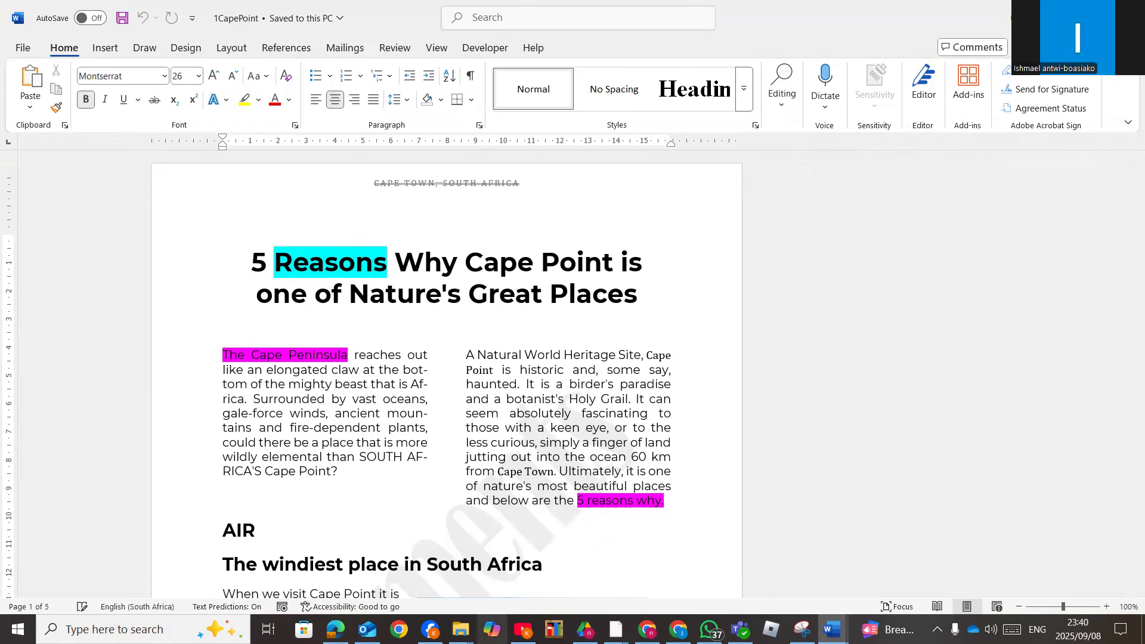
# Consult the Basics items in the Grade 8 AND 9 DT CHECKLIST document and return to 1CapePoint
pyautogui.moveTo(836, 627)
pyautogui.click(836, 562)
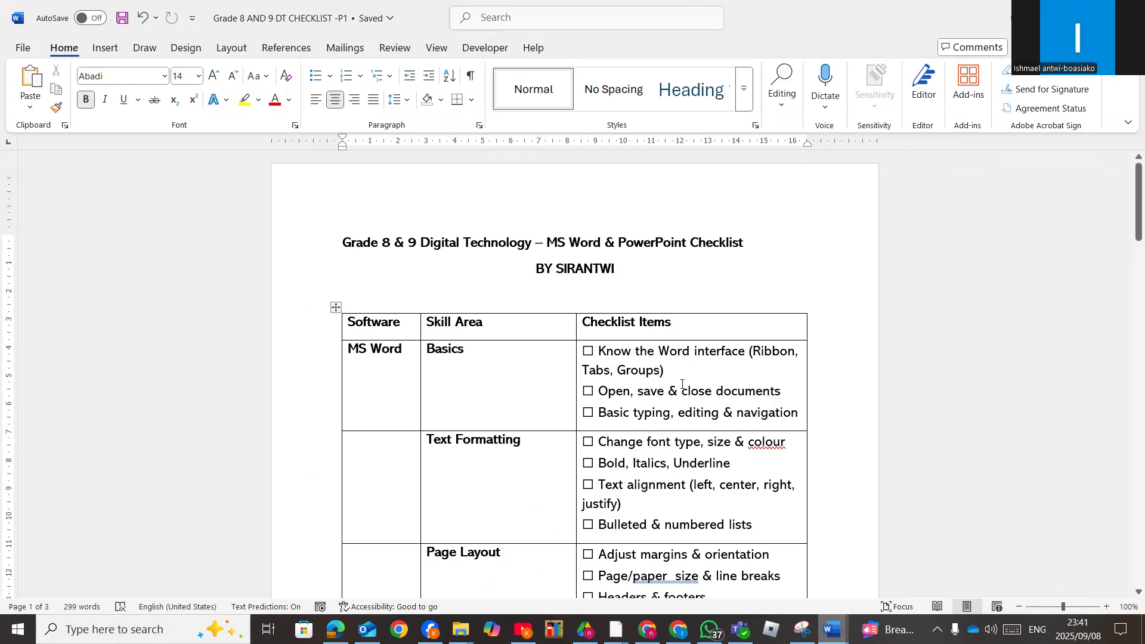
pyautogui.scroll(-1, 776, 537)
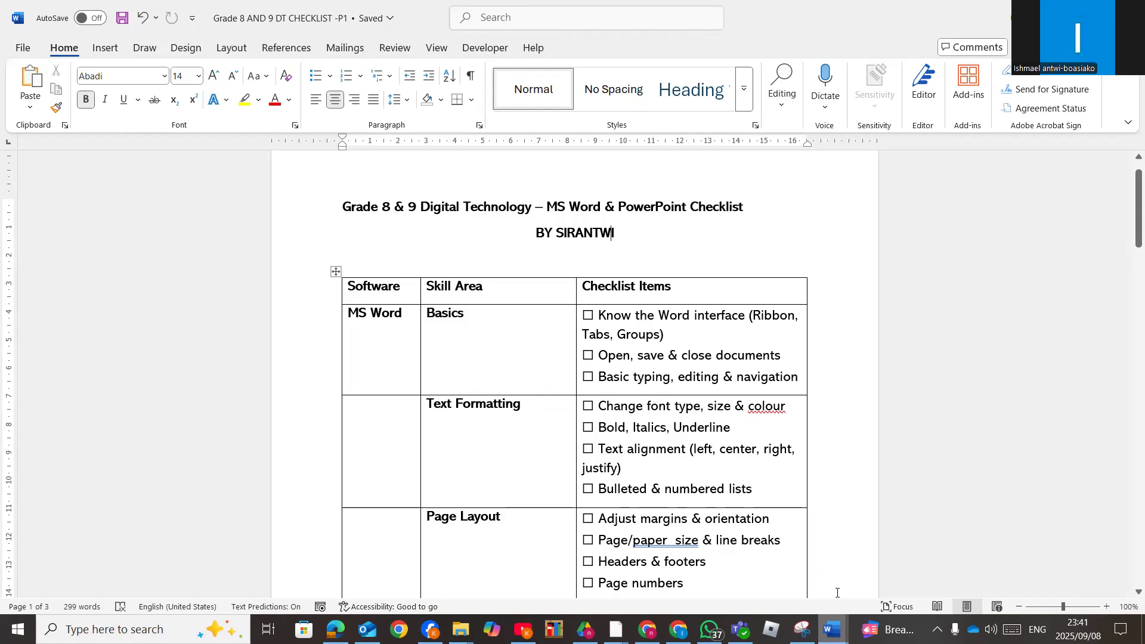
pyautogui.moveTo(833, 630)
pyautogui.click(955, 578)
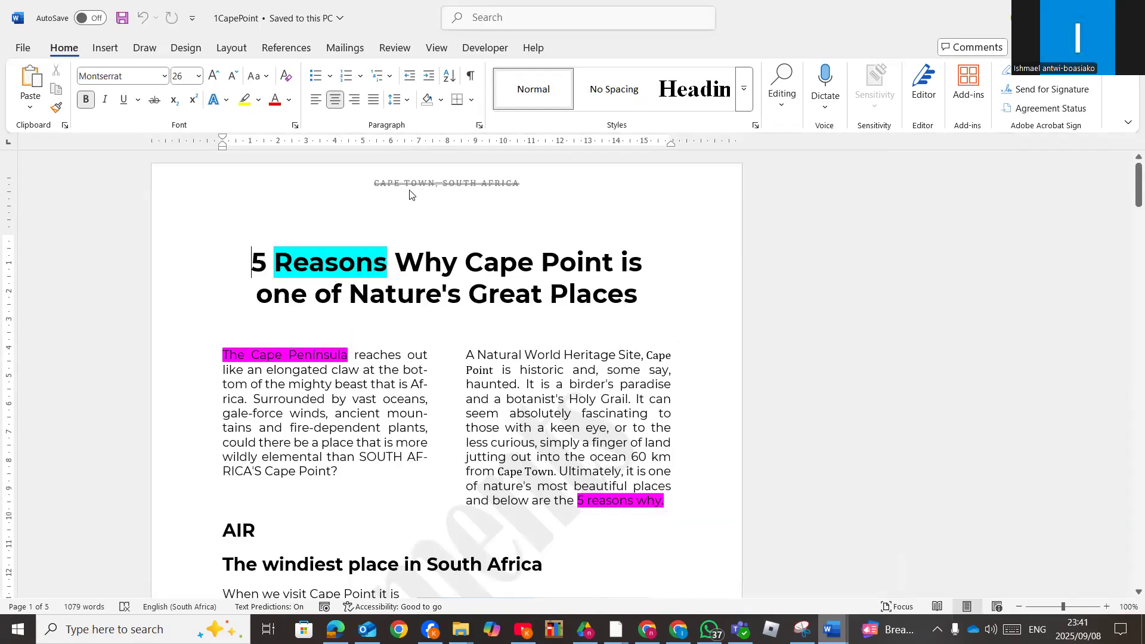
pyautogui.click(24, 52)
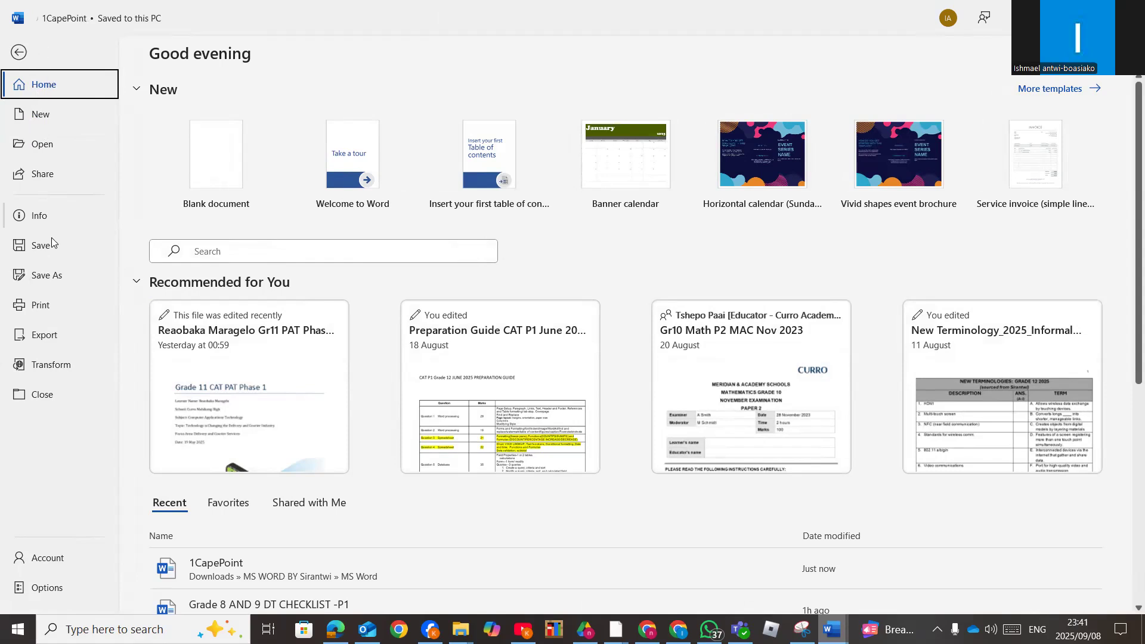
pyautogui.click(49, 281)
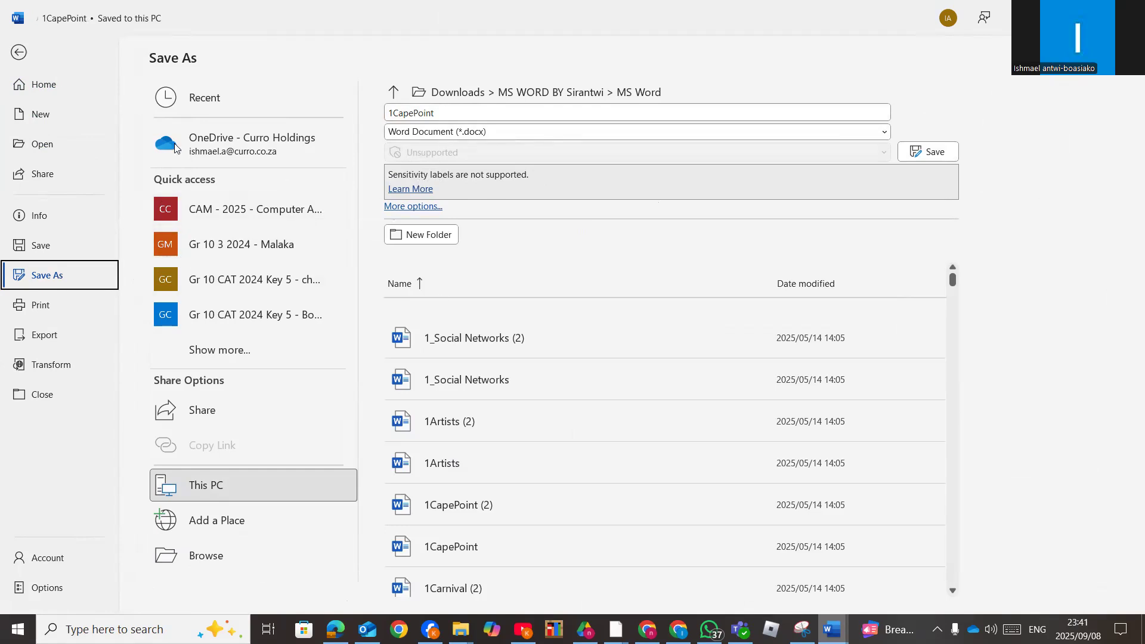
pyautogui.click(20, 52)
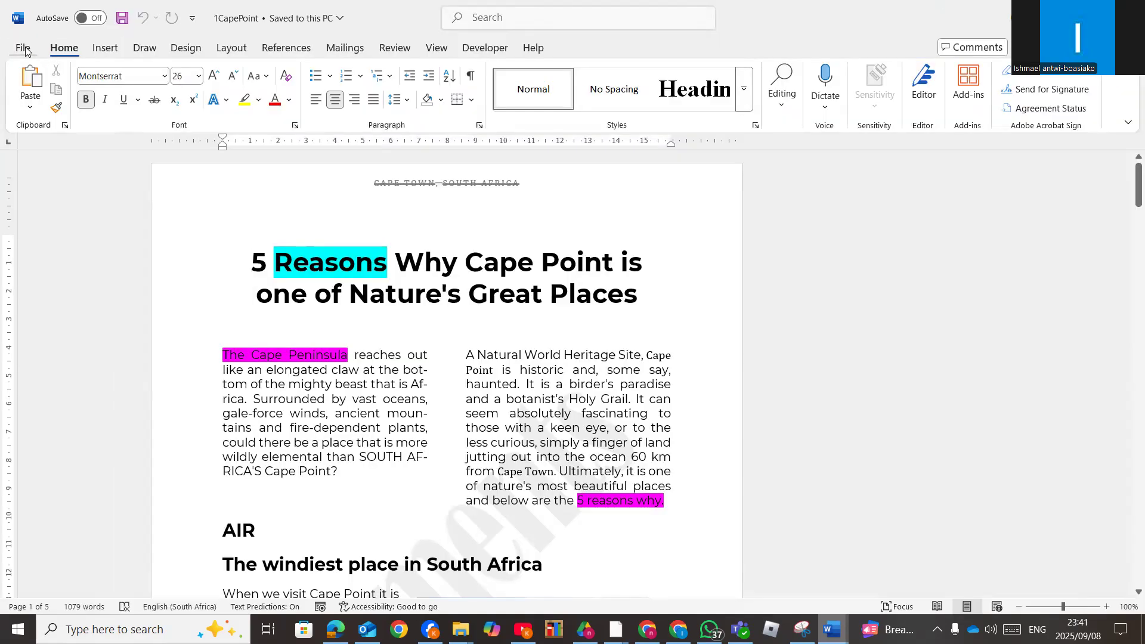
# Save a copy of the document as 1CapePoint1 in the same MS Word folder
pyautogui.click(20, 48)
pyautogui.click(58, 278)
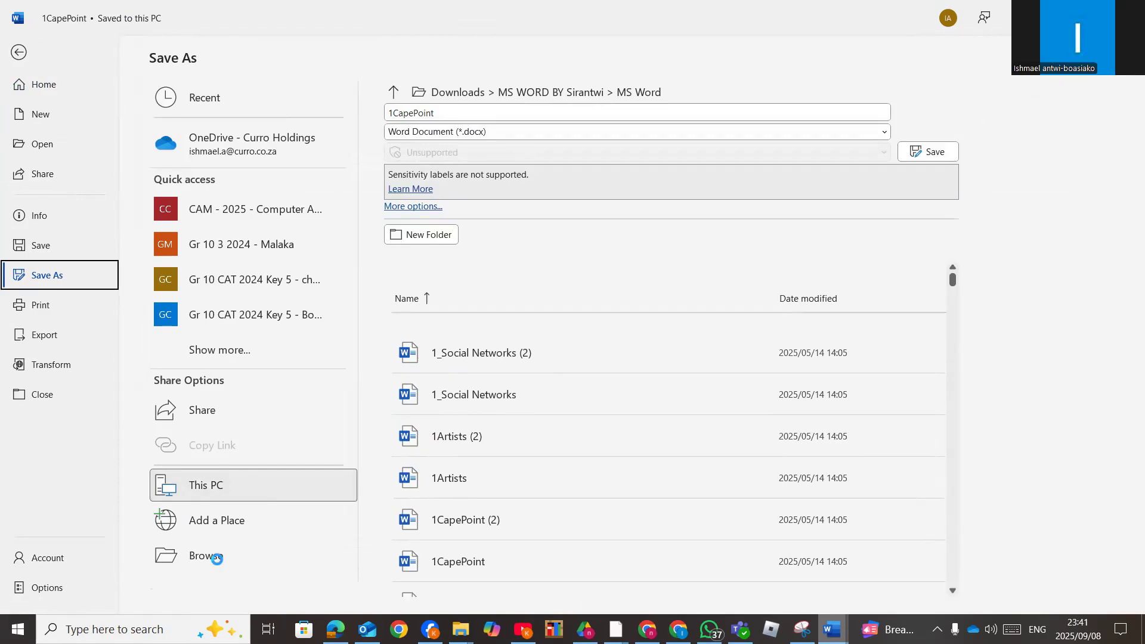
pyautogui.click(219, 561)
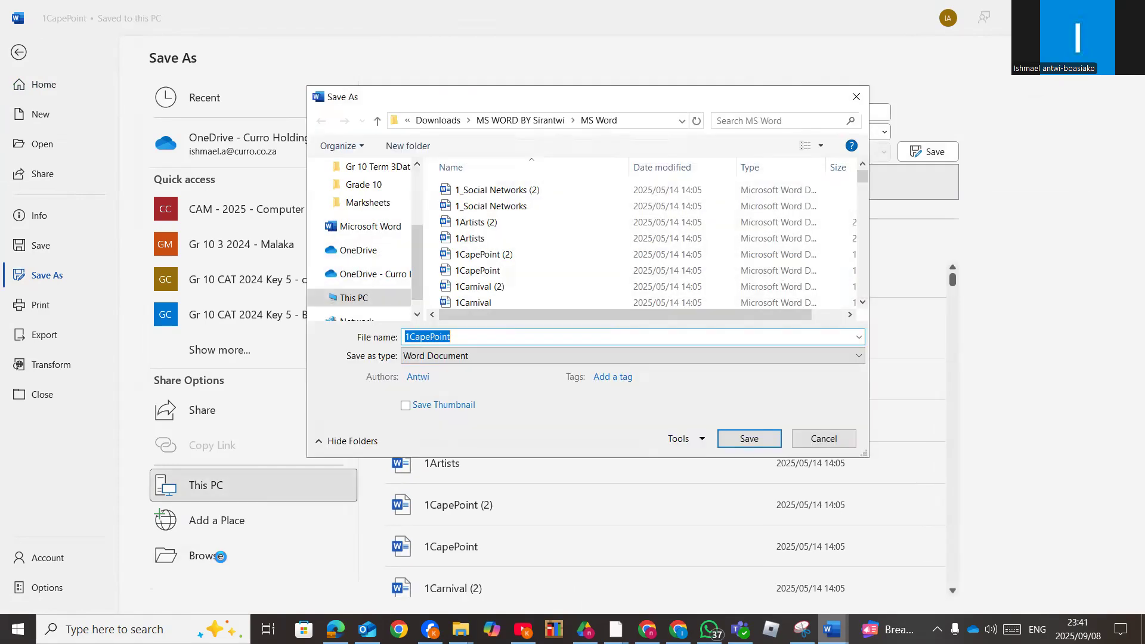
pyautogui.click(460, 337)
pyautogui.click(739, 444)
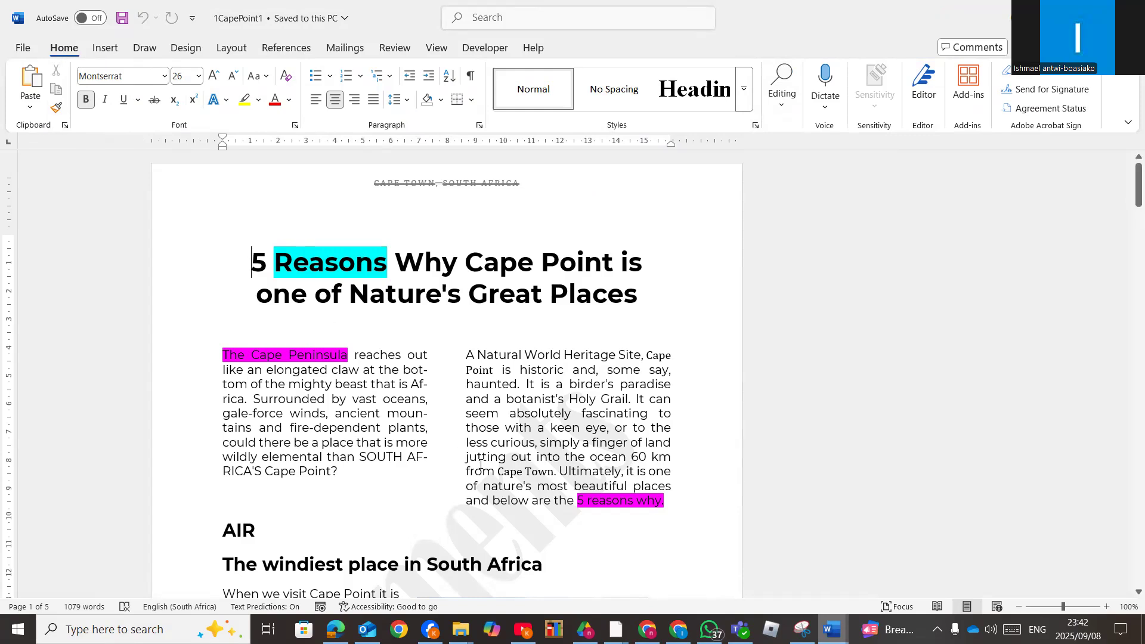
# Check the Text Formatting items in the checklist document and return to 1CapePoint1
pyautogui.moveTo(833, 629)
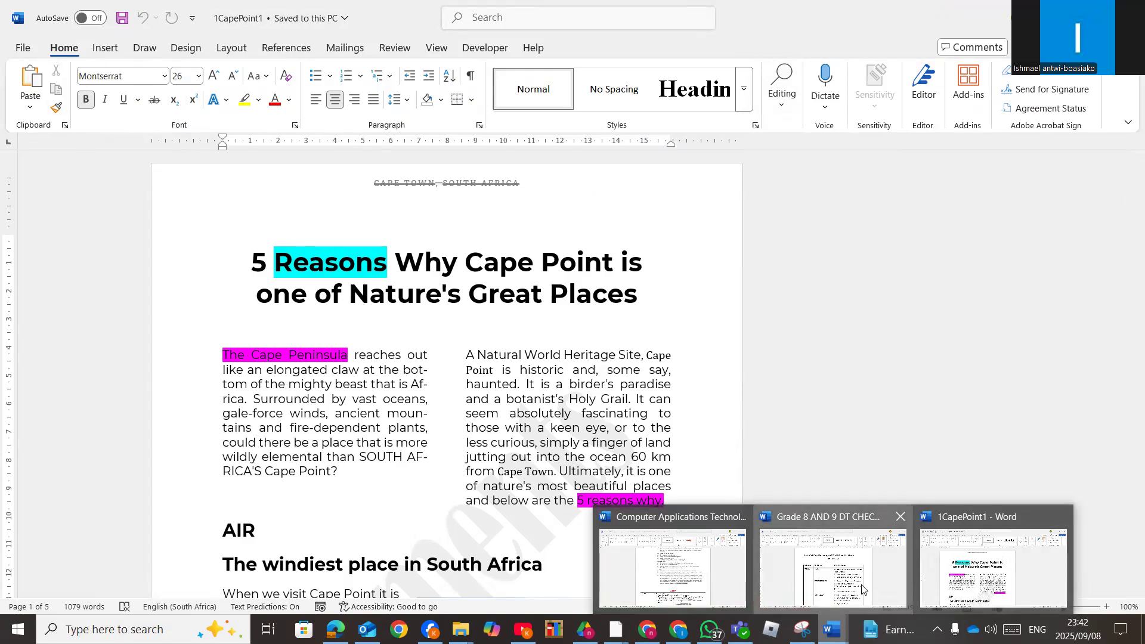
pyautogui.click(835, 563)
pyautogui.scroll(-1, 629, 410)
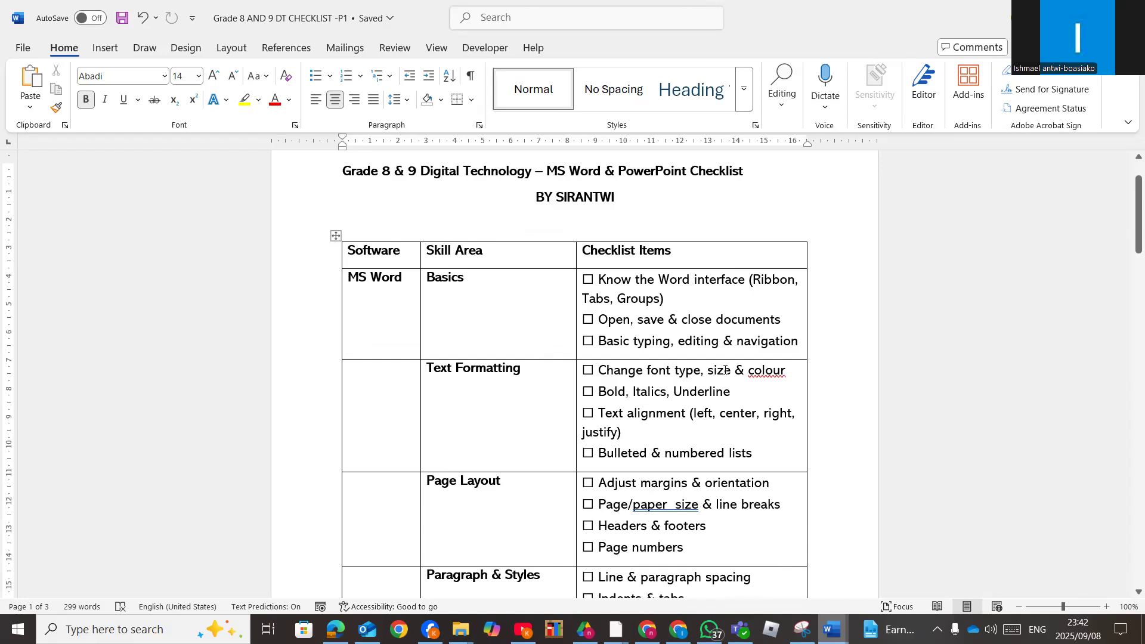
pyautogui.click(833, 629)
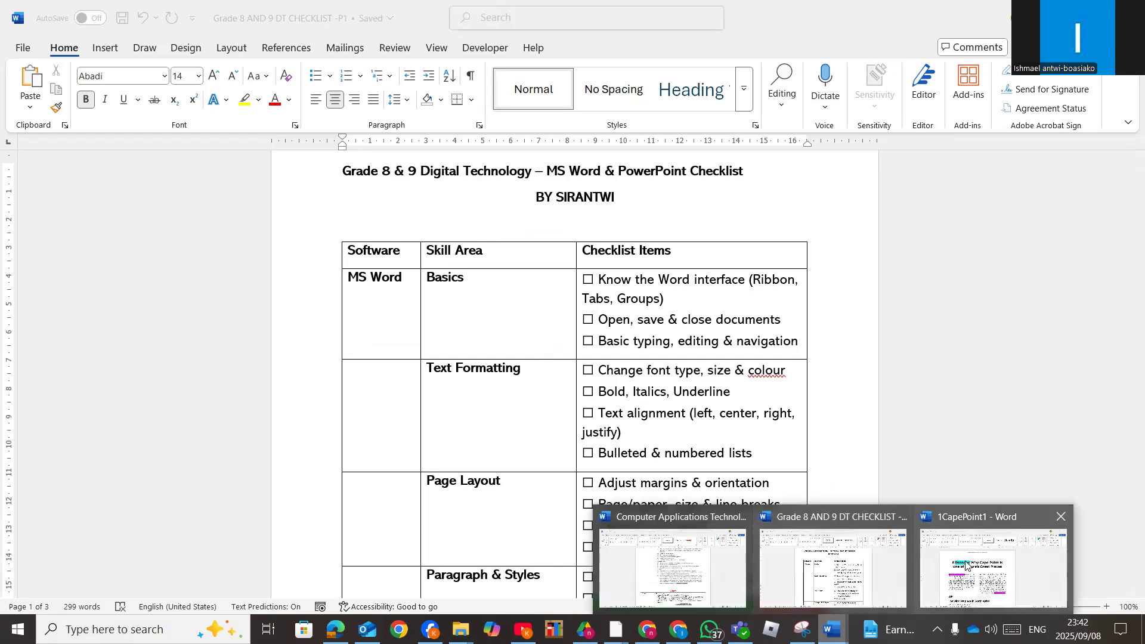
pyautogui.click(968, 565)
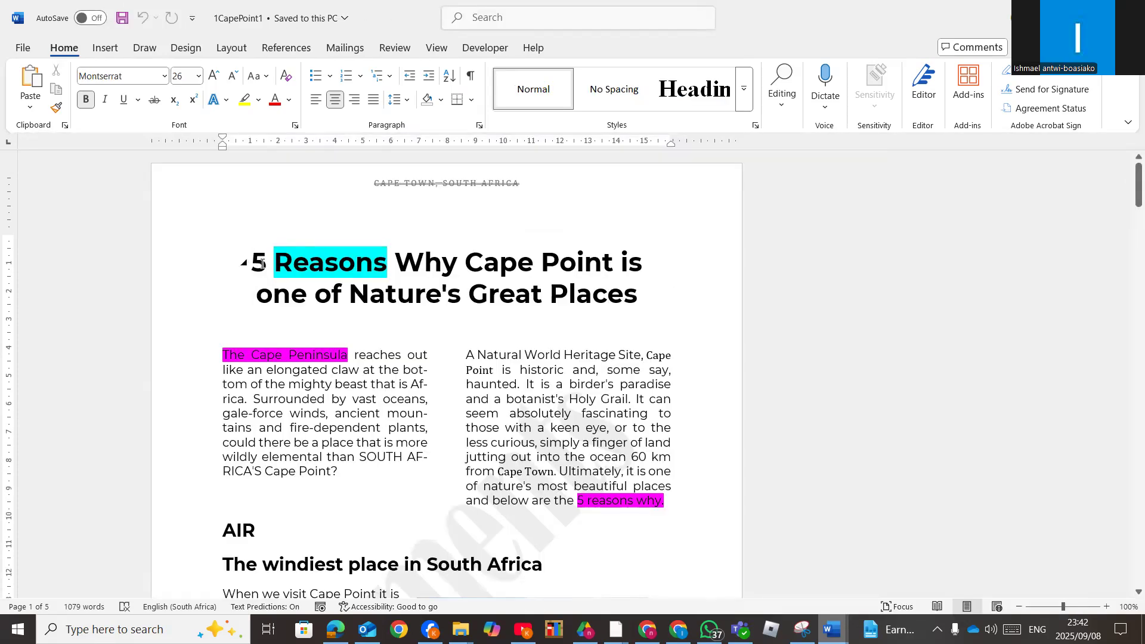
# Set the two-line title "5 Reasons Why Cape Point is one of Nature's Great Places" to the Abadi font at size 24
pyautogui.moveTo(255, 263); pyautogui.dragTo(600, 297)
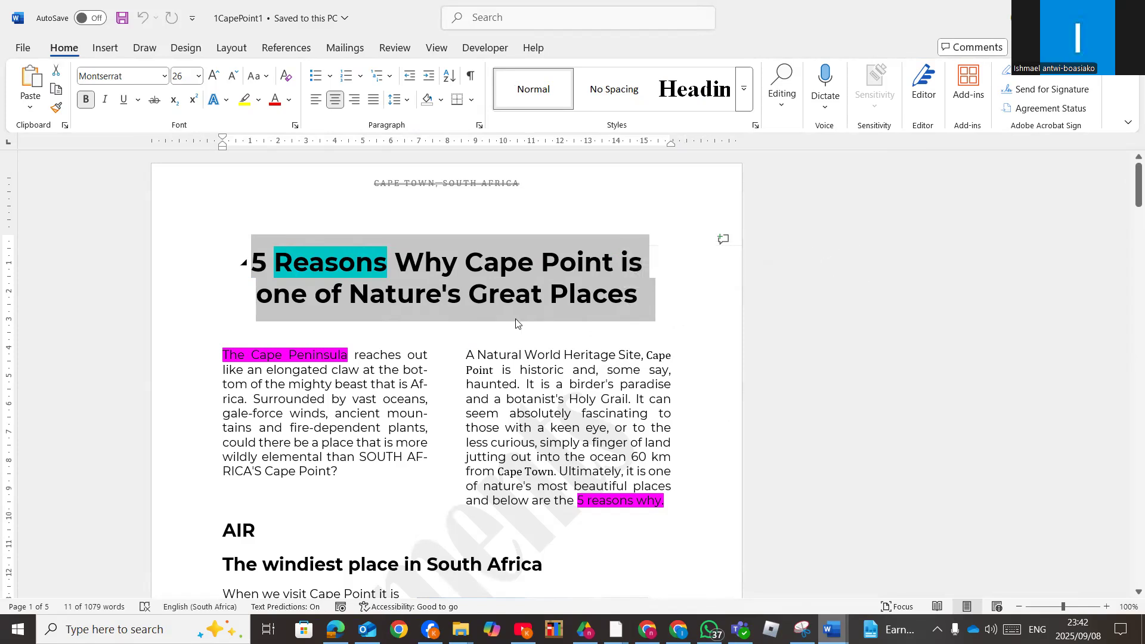
pyautogui.click(425, 355)
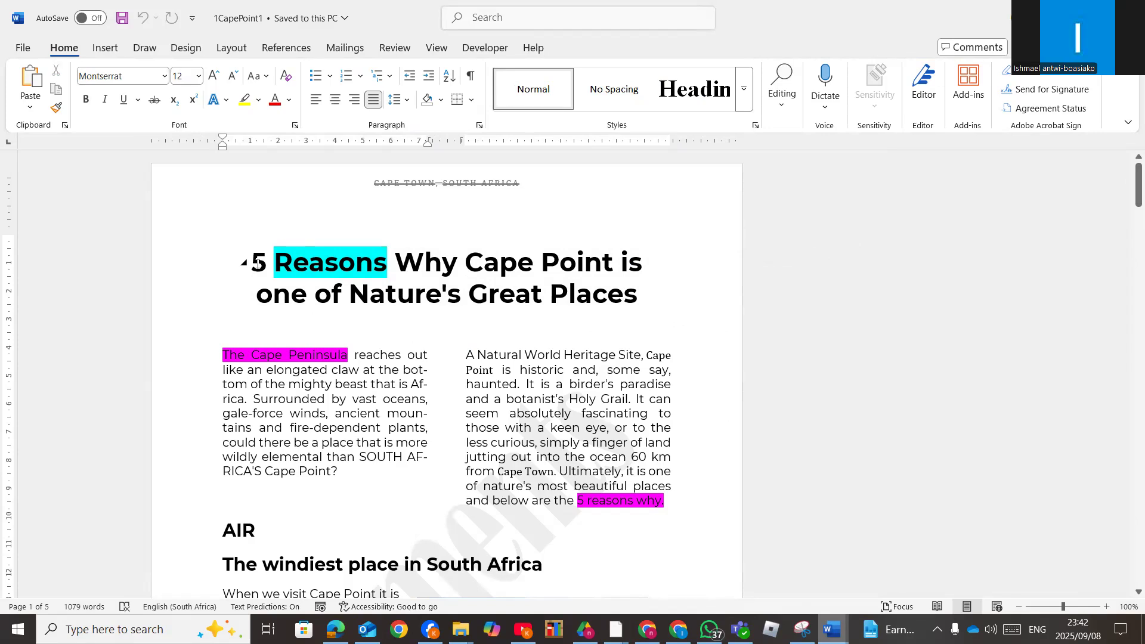
pyautogui.moveTo(257, 262); pyautogui.dragTo(619, 306)
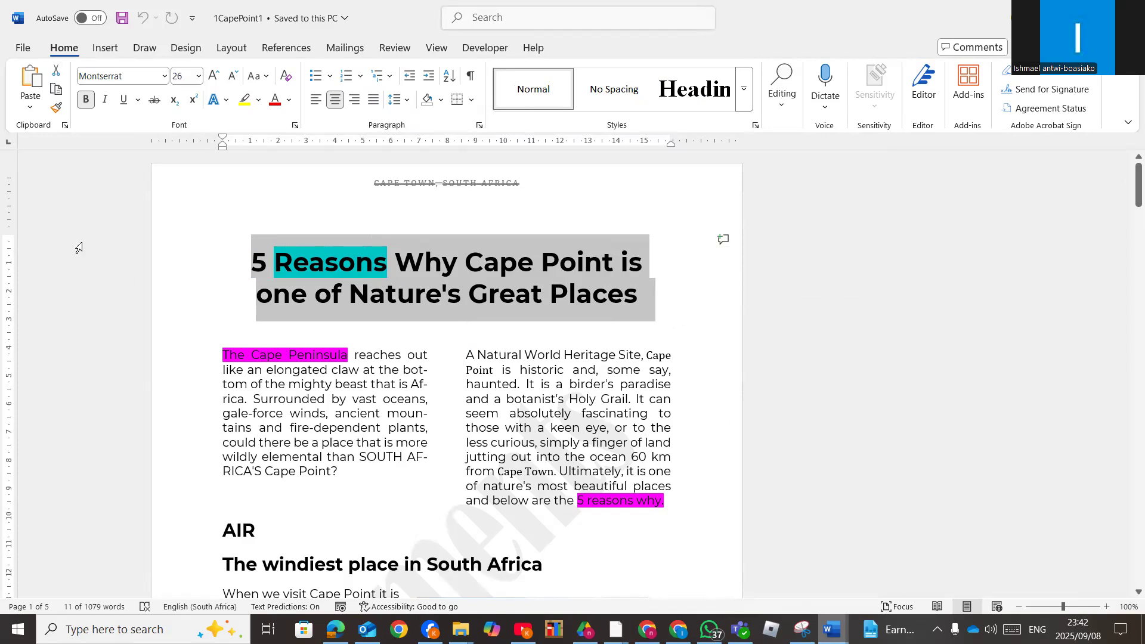
pyautogui.click(162, 79)
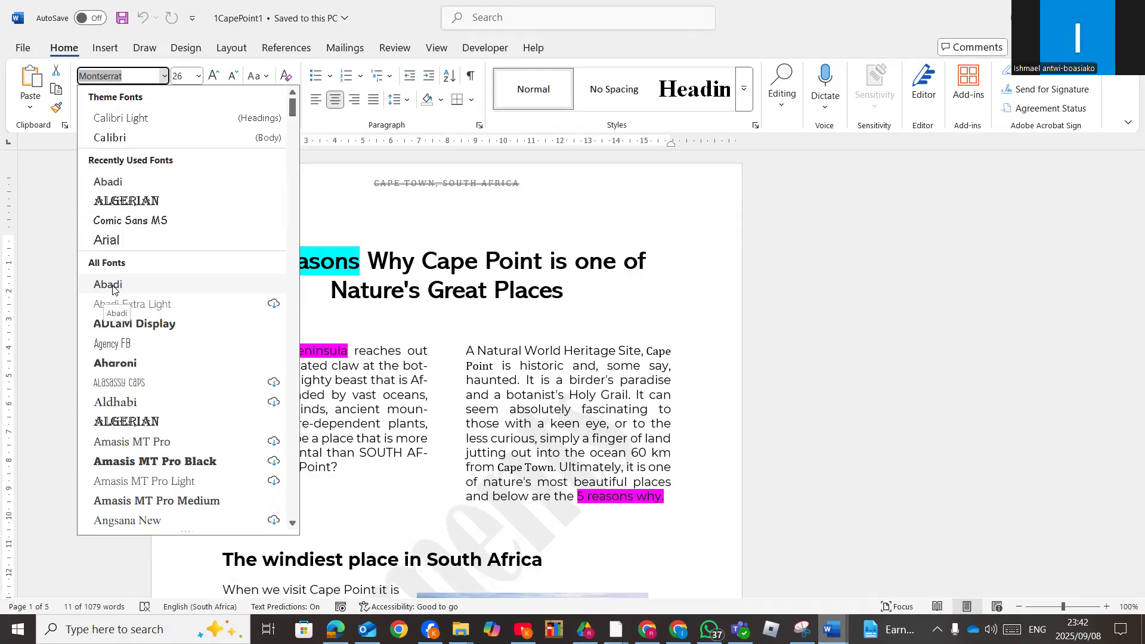
pyautogui.click(113, 286)
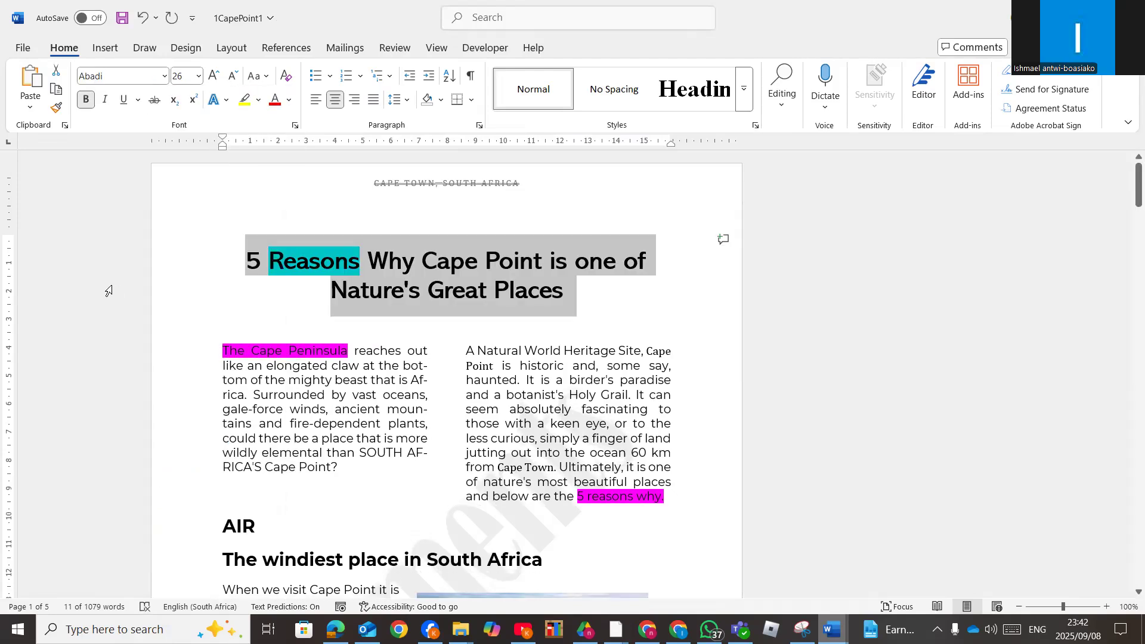
pyautogui.click(199, 75)
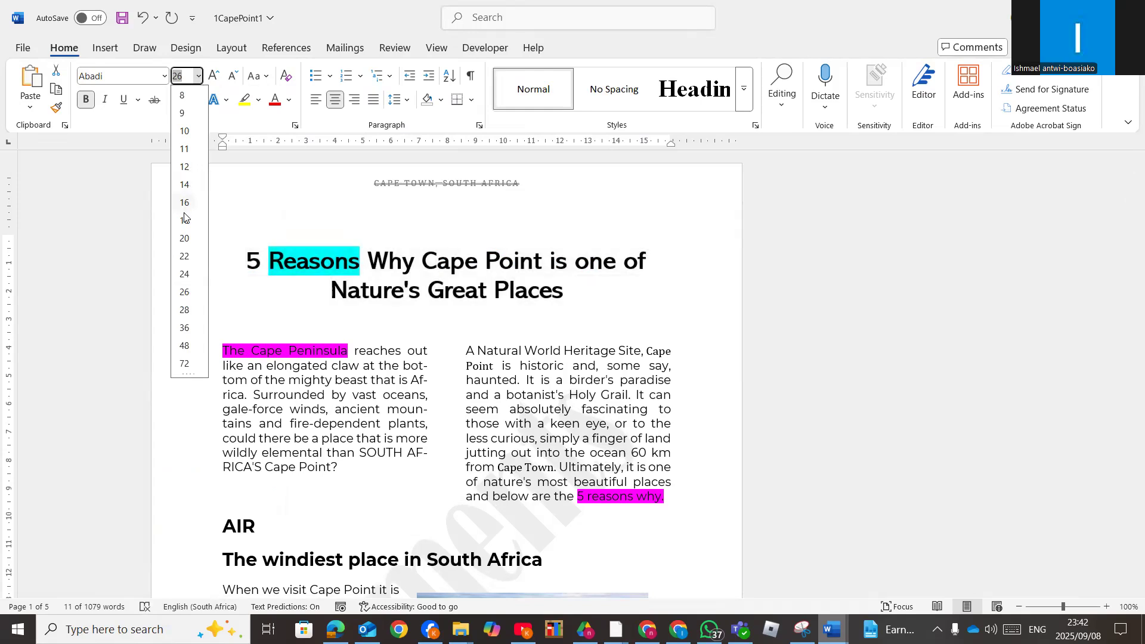
pyautogui.click(184, 274)
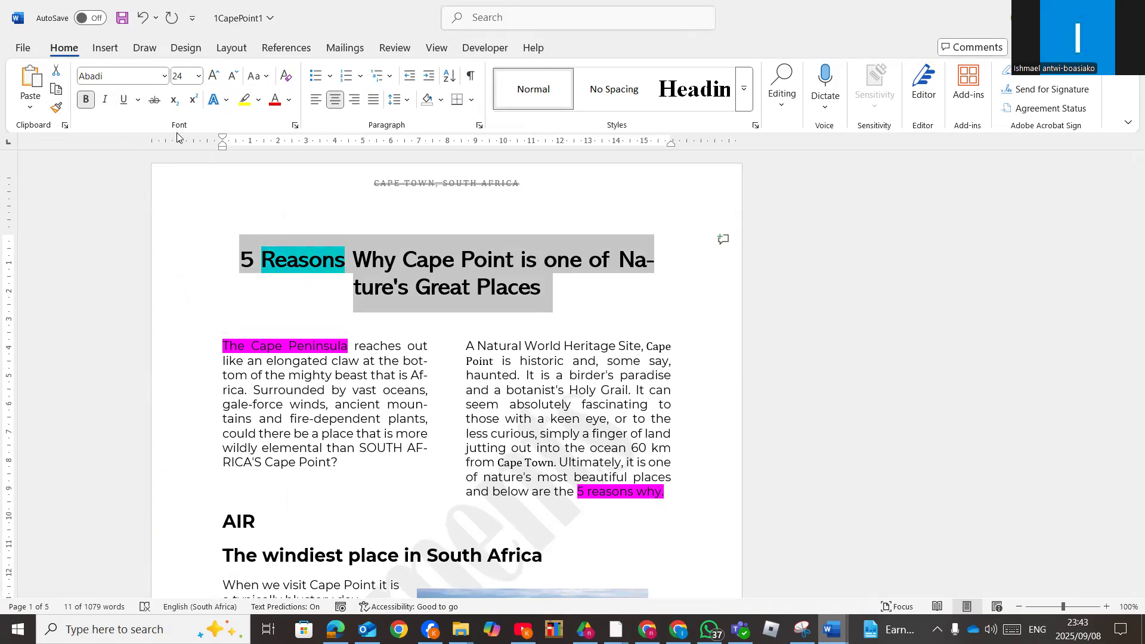
# Change the title's font colour to the standard red and make the title italic
pyautogui.click(290, 100)
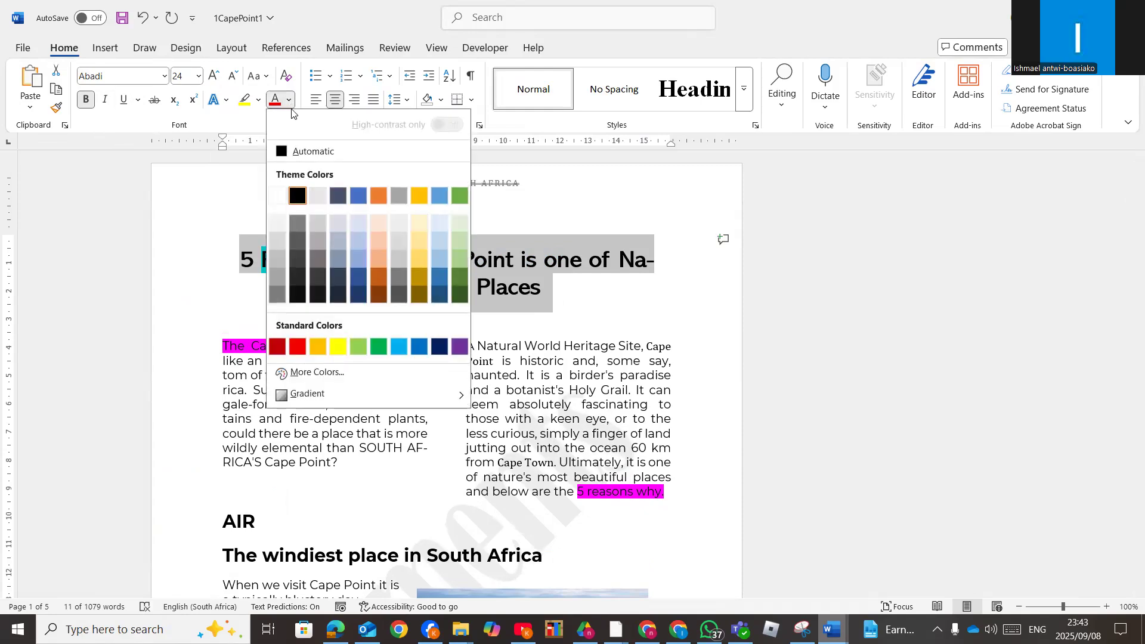
pyautogui.click(299, 348)
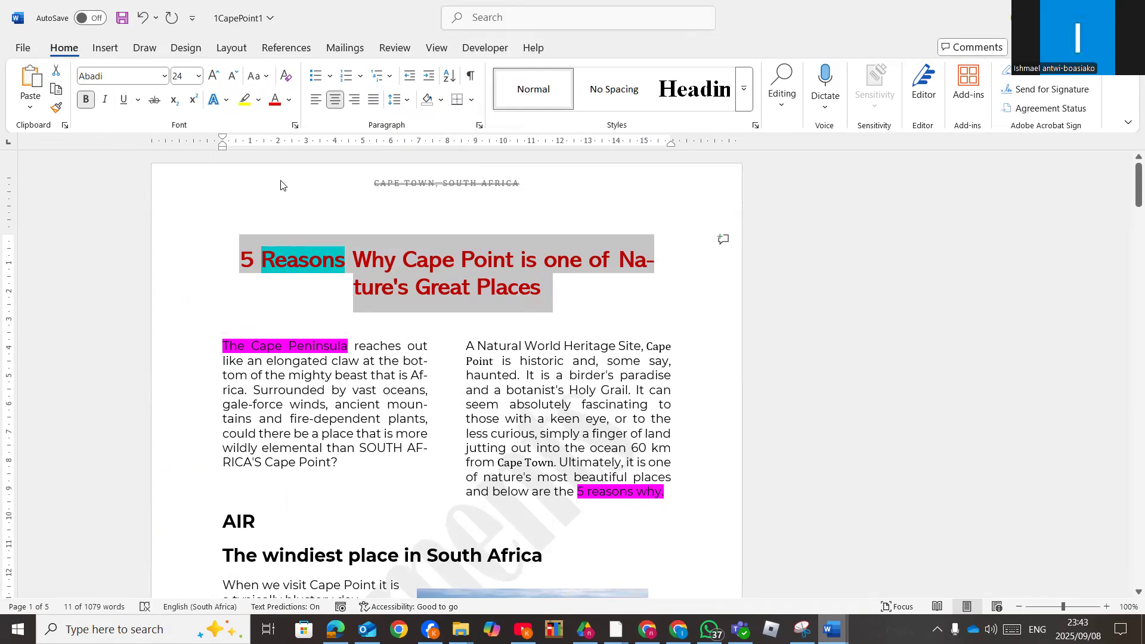
pyautogui.click(106, 103)
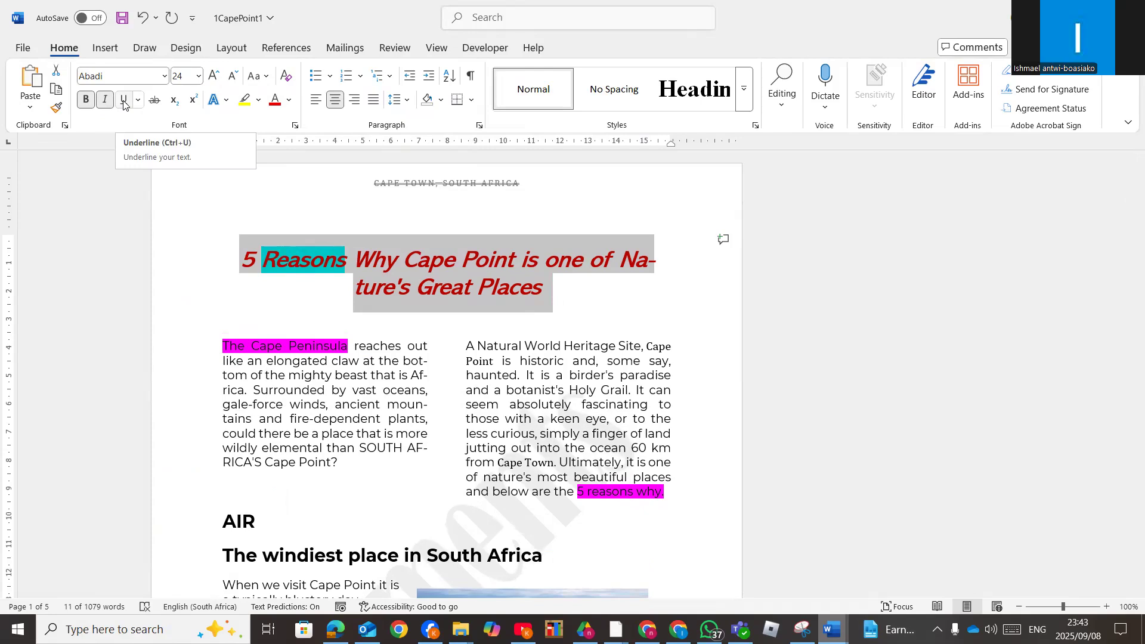
# Underline the title with a wavy line and set the underline colour to green
pyautogui.click(124, 102)
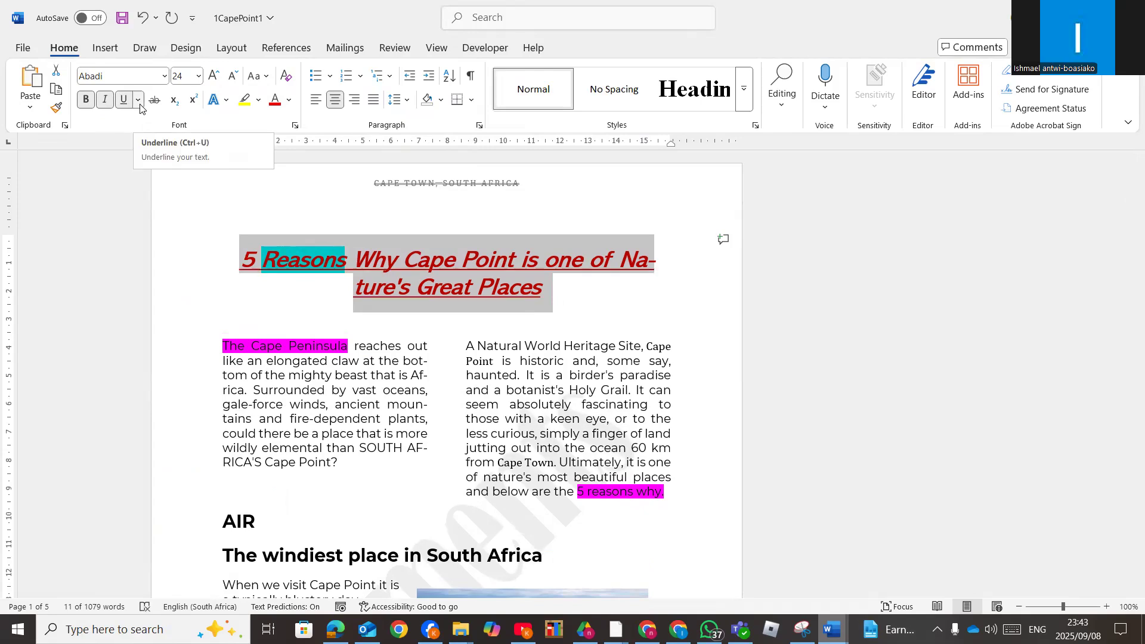
pyautogui.click(138, 100)
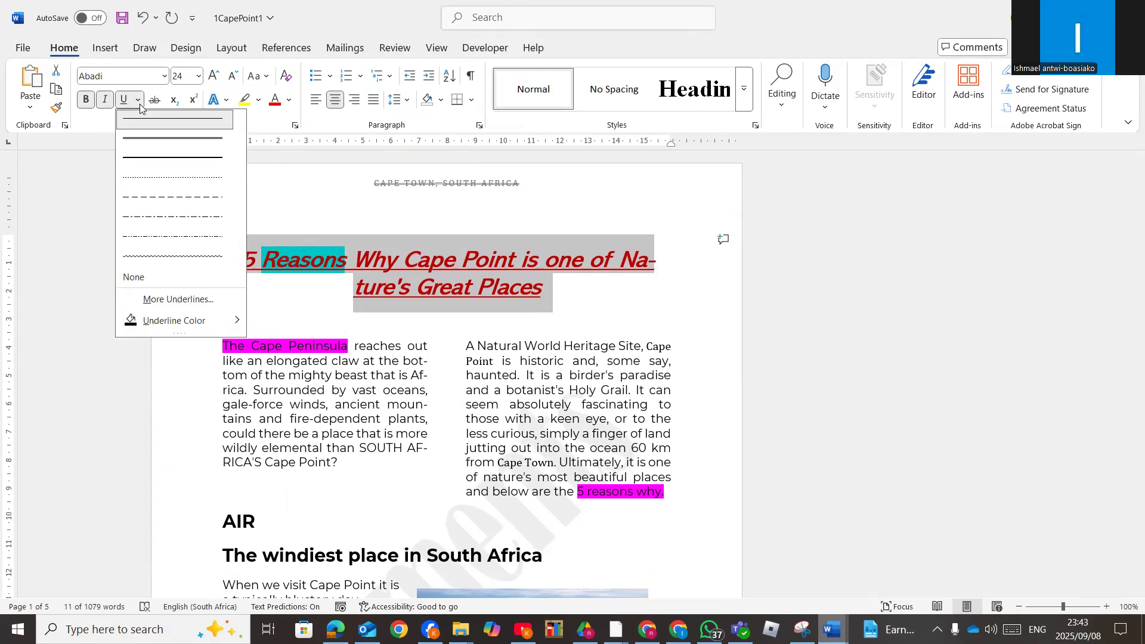
pyautogui.click(176, 258)
pyautogui.click(137, 100)
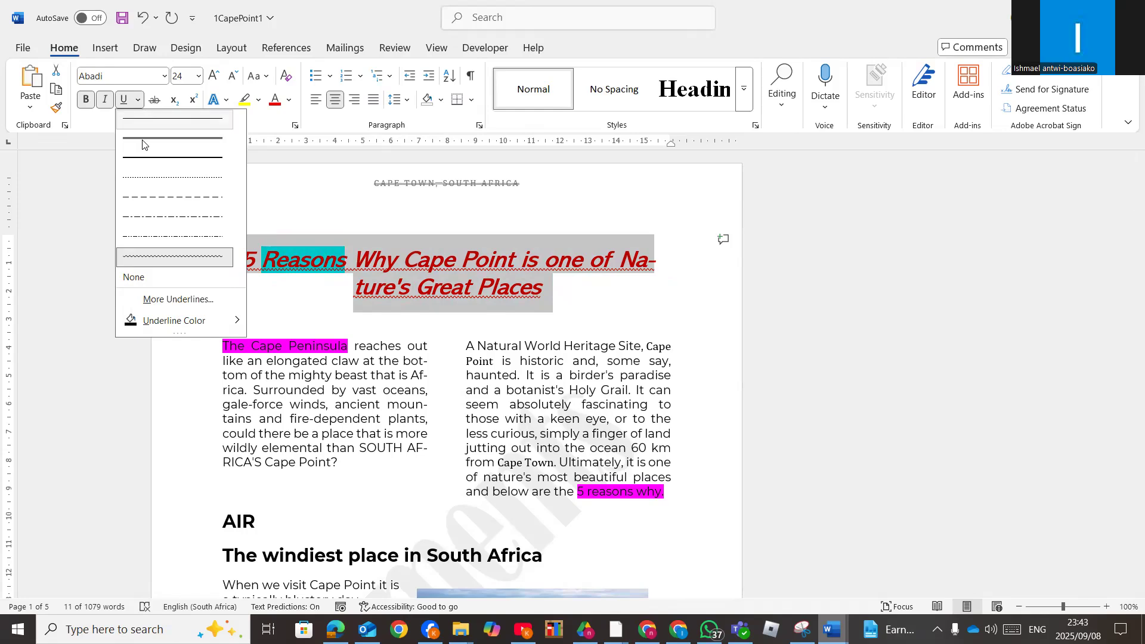
pyautogui.moveTo(230, 321)
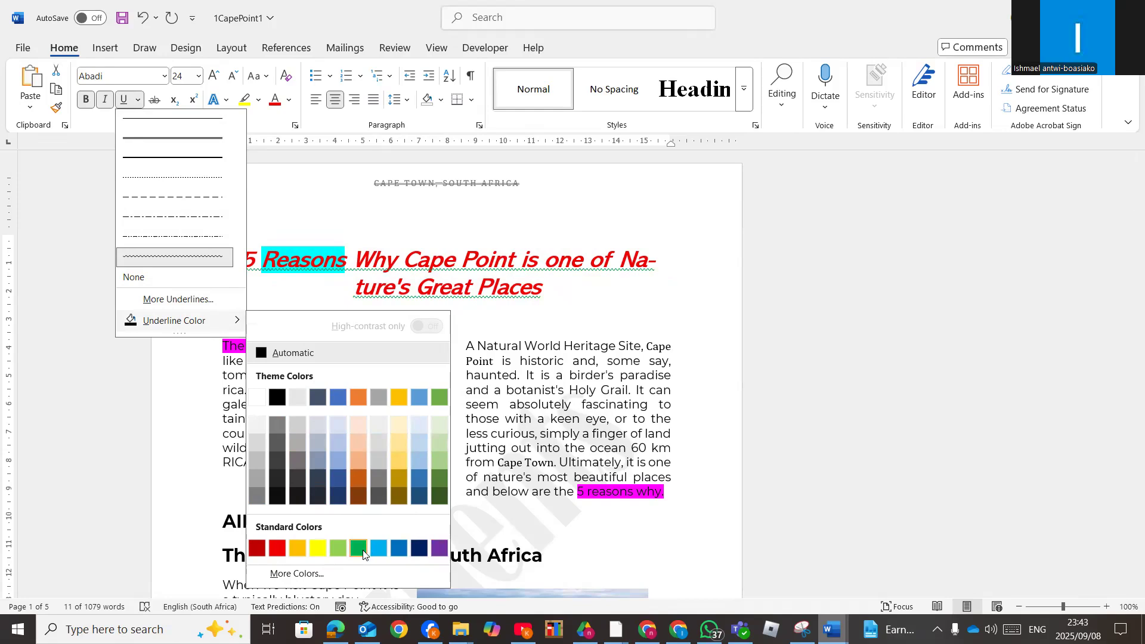
pyautogui.click(361, 550)
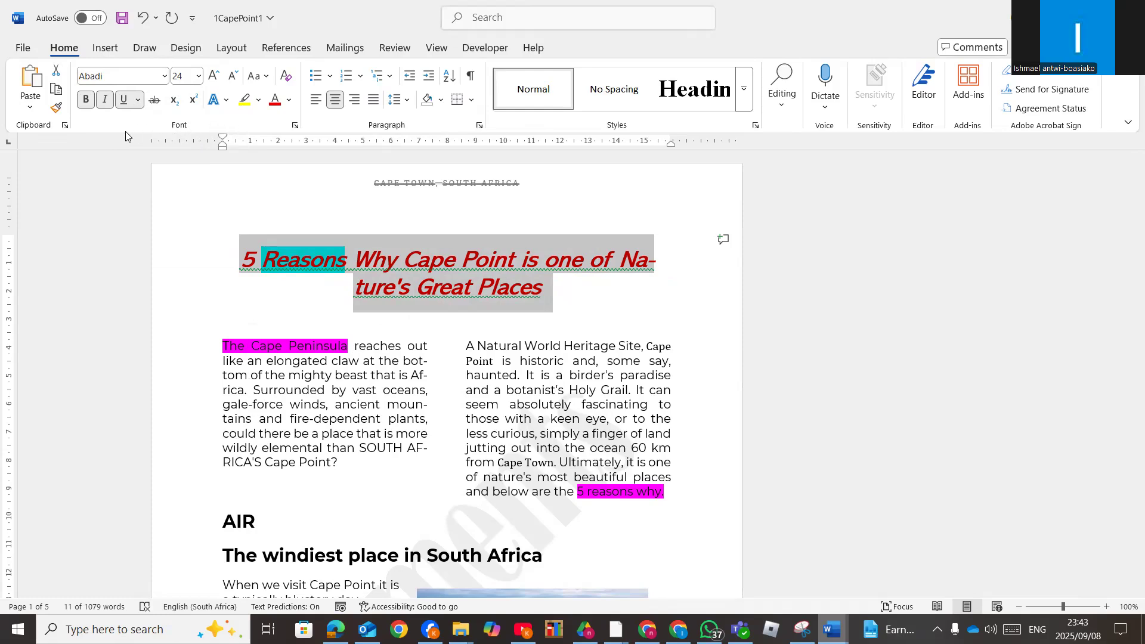
# Apply the Small caps effect to the title
pyautogui.click(295, 126)
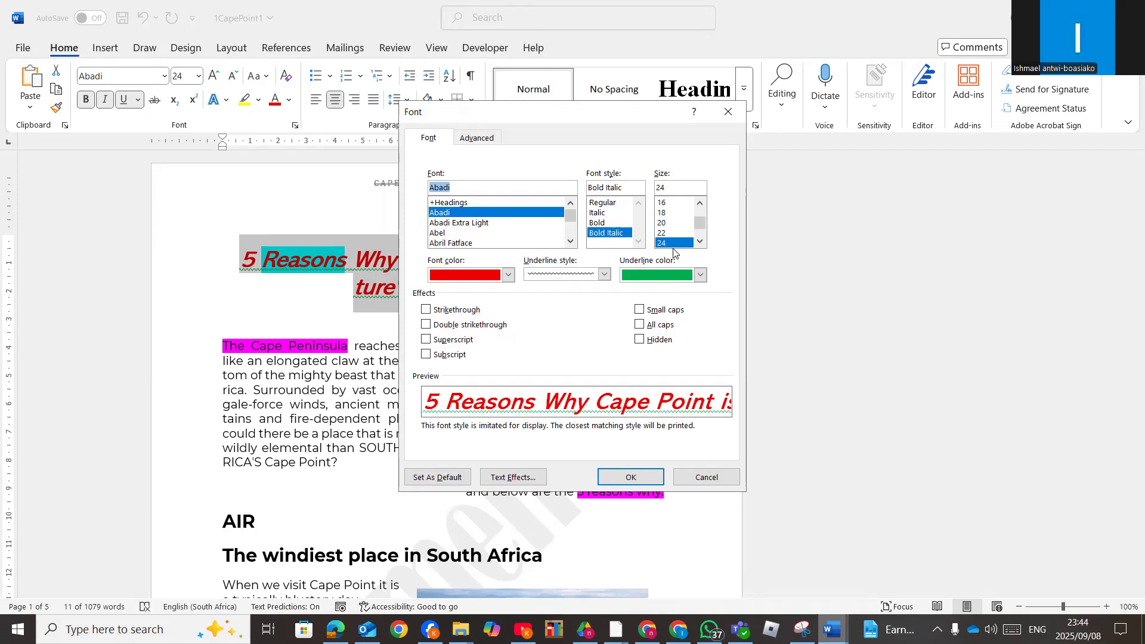
pyautogui.click(640, 311)
pyautogui.click(630, 477)
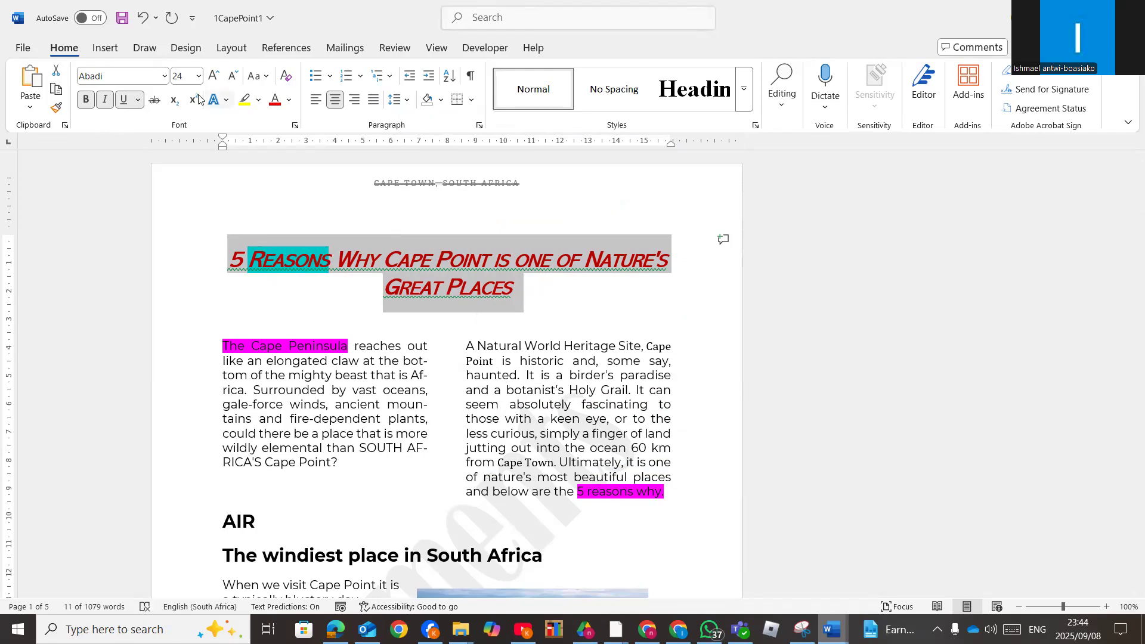
# Format the letter "e" of "The" in "The Cape Peninsula" as superscript
pyautogui.click(338, 387)
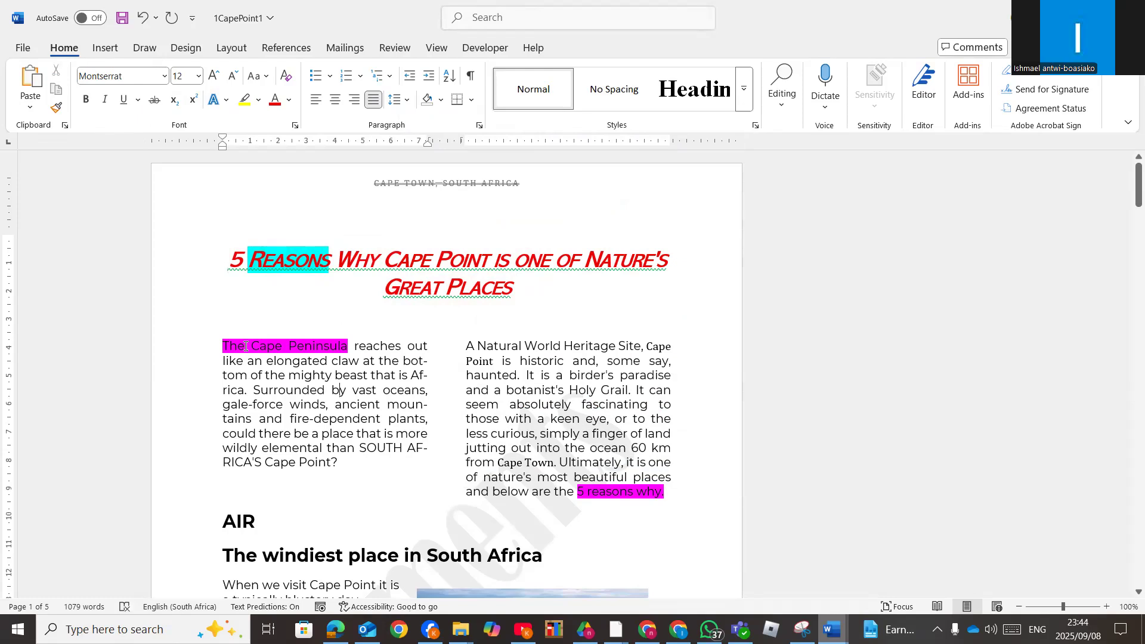
pyautogui.moveTo(244, 346); pyautogui.dragTo(240, 344)
pyautogui.click(192, 101)
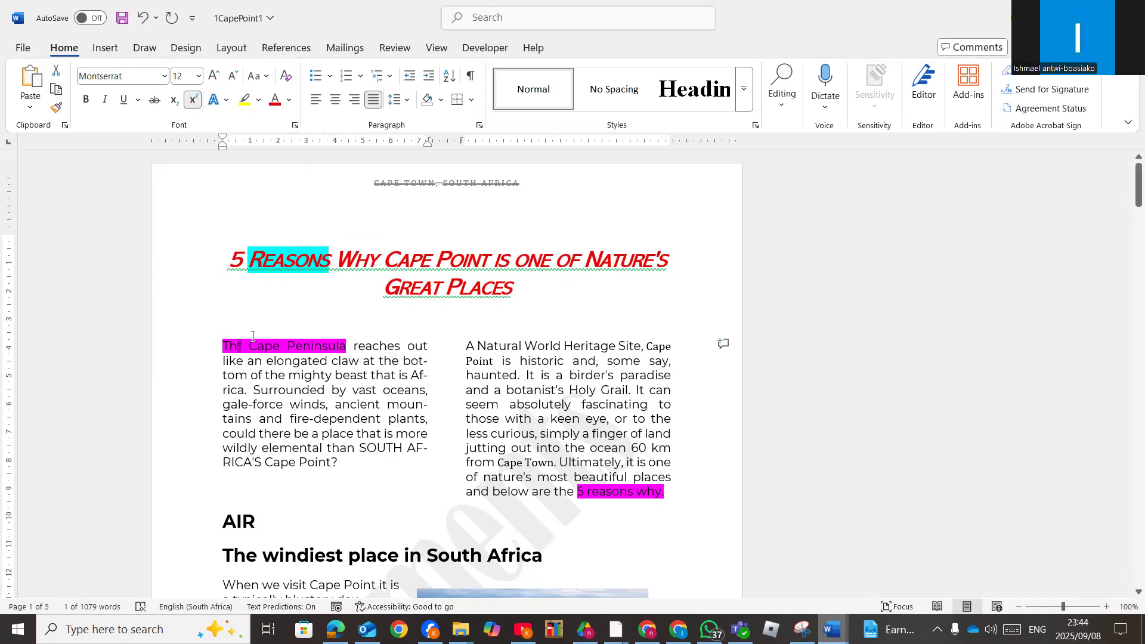
# Enlarge the word "The" at the start of the first paragraph to font size 72
pyautogui.moveTo(250, 349); pyautogui.dragTo(218, 344)
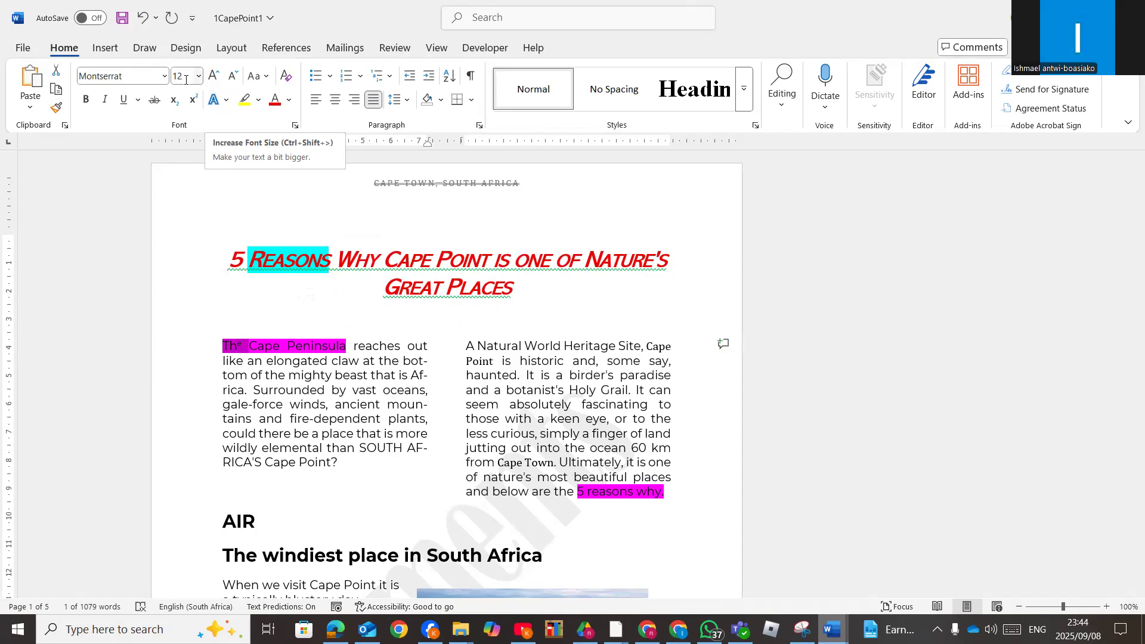
pyautogui.click(214, 77)
pyautogui.click(214, 77)
pyautogui.click(214, 77)
pyautogui.click(214, 76)
pyautogui.click(214, 76)
pyautogui.click(214, 76)
pyautogui.click(215, 76)
pyautogui.click(215, 76)
pyautogui.click(214, 76)
pyautogui.click(214, 77)
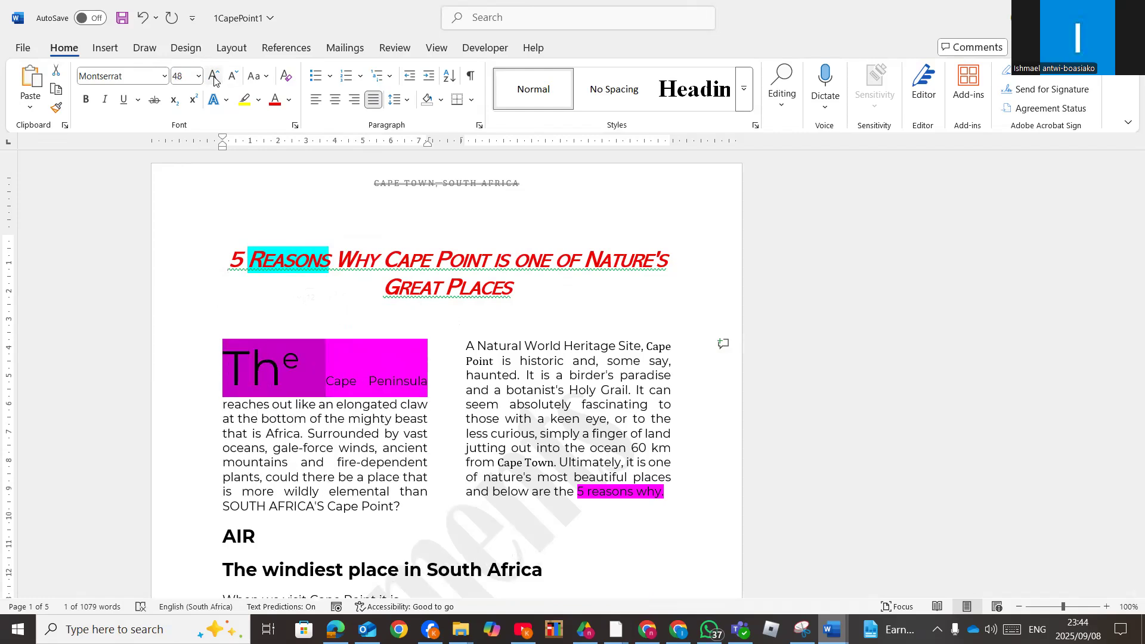
pyautogui.click(214, 76)
pyautogui.click(306, 380)
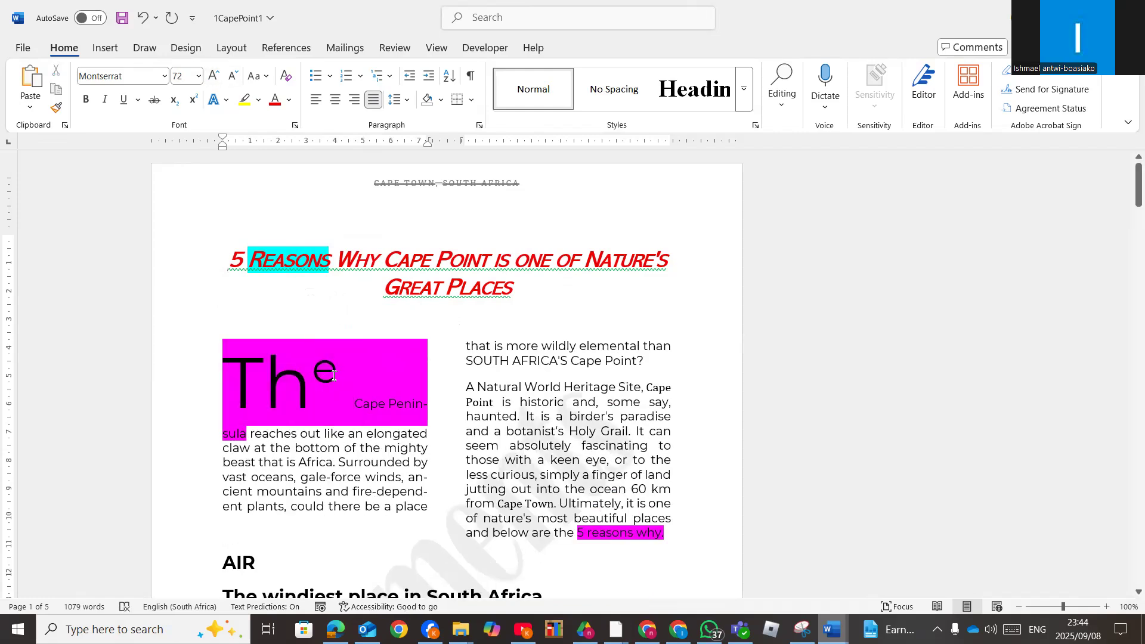
# Format the letter "h" of the enlarged word "The" as subscript
pyautogui.moveTo(336, 375); pyautogui.dragTo(317, 380)
pyautogui.click(301, 389)
pyautogui.moveTo(306, 393); pyautogui.dragTo(264, 391)
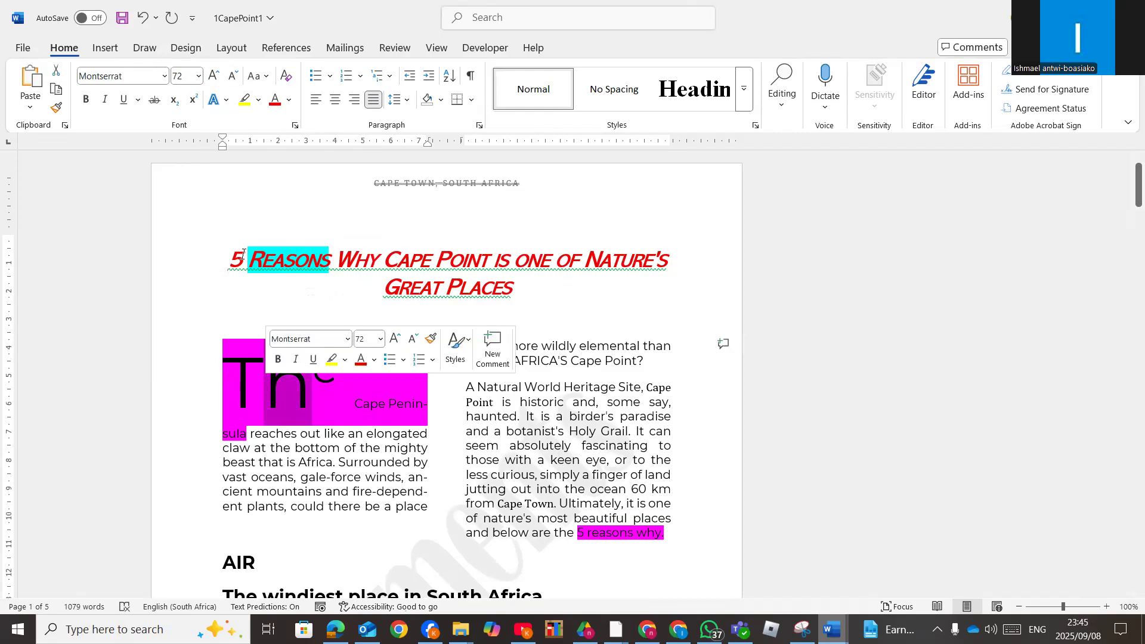
pyautogui.click(177, 105)
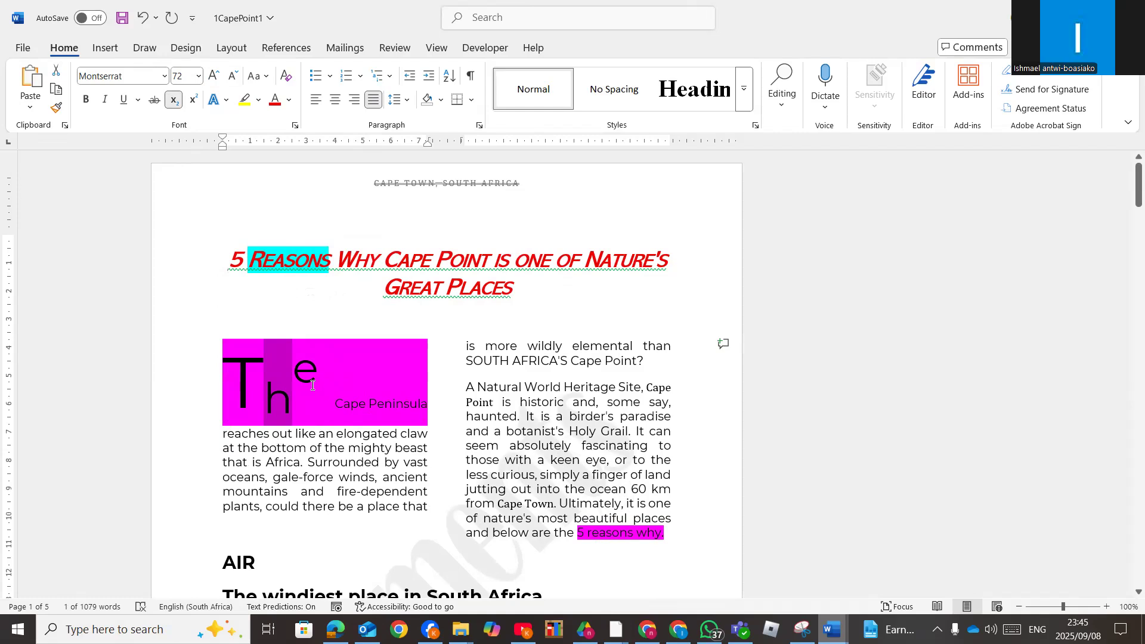
# Add blank lines after the paragraph ending in "5 reasons why."
pyautogui.scroll(-3, 278, 446)
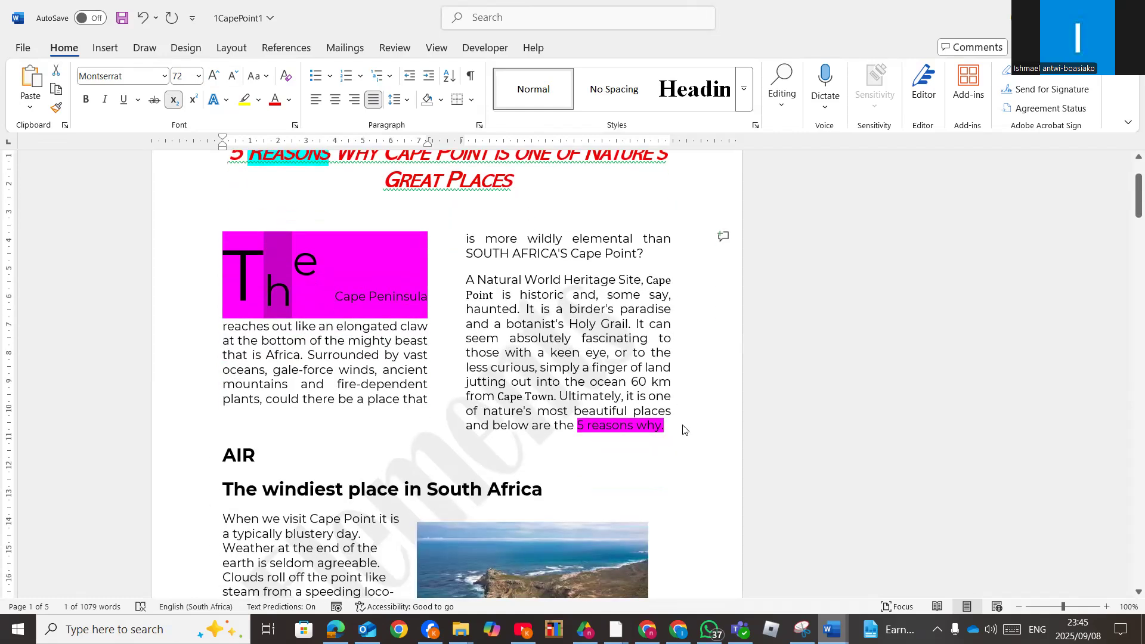
pyautogui.click(684, 429)
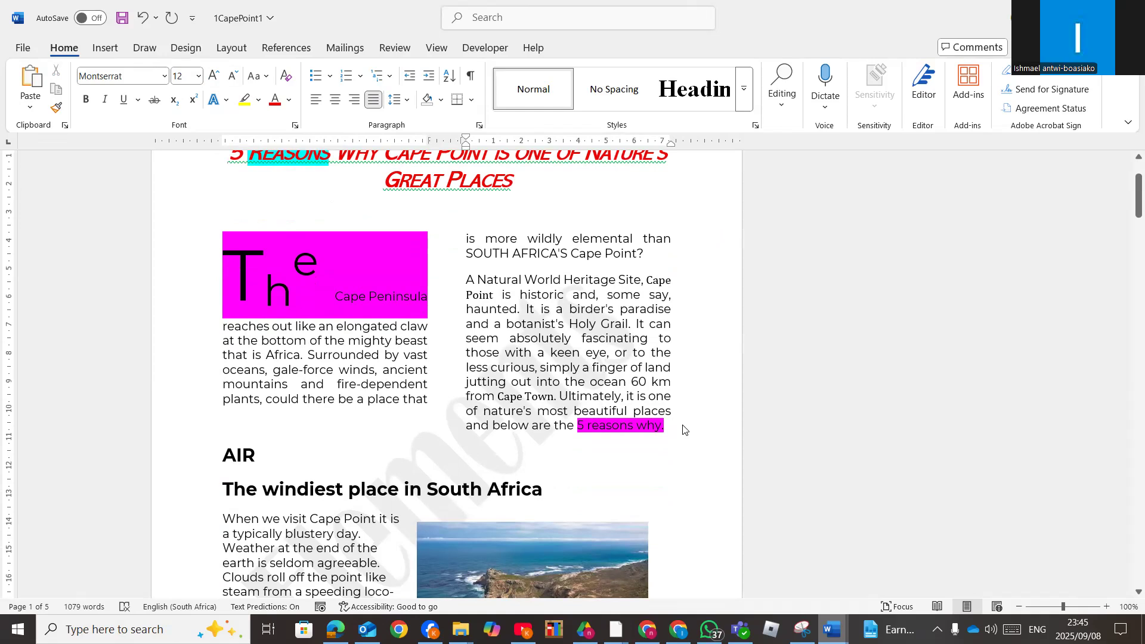
pyautogui.press('Return')
pyautogui.press('BackSpace')
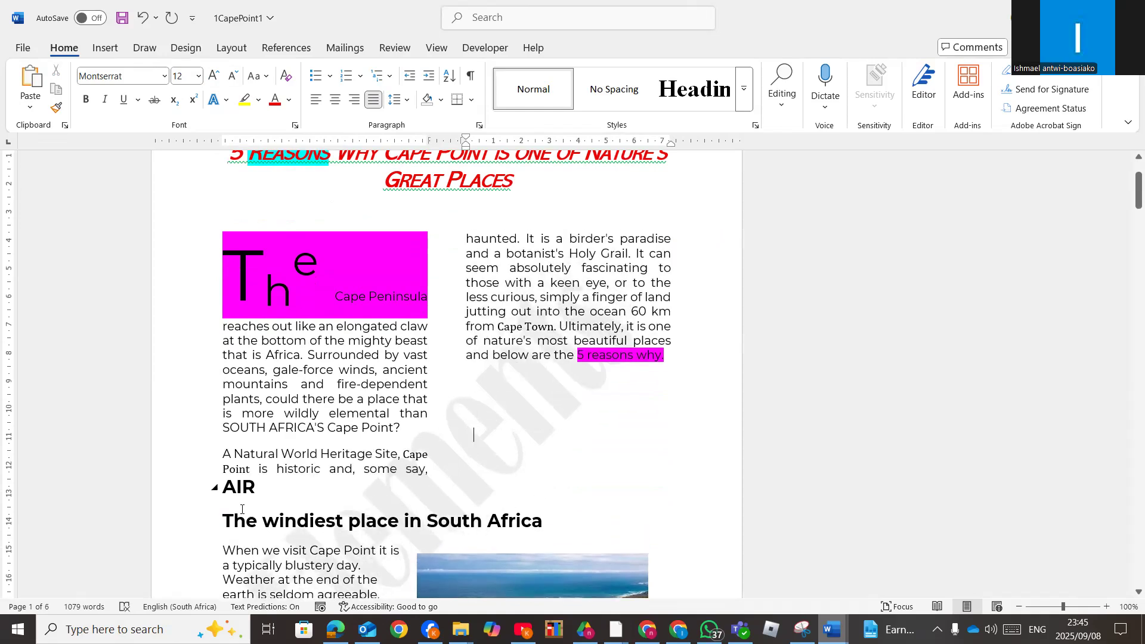
# Insert two blank lines above the heading "The windiest place in South Africa", enter "1ST" there and make "ST" superscript
pyautogui.click(223, 521)
pyautogui.press('Return')
pyautogui.press('Return')
pyautogui.scroll(-3, 138, 545)
pyautogui.click(264, 438)
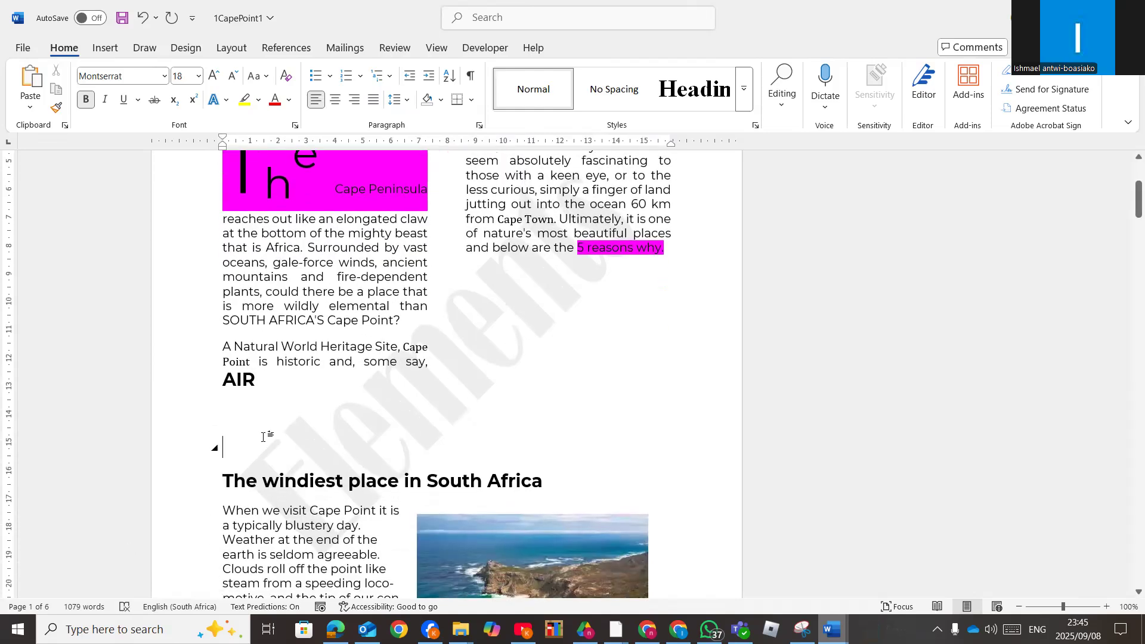
pyautogui.write('1ST')
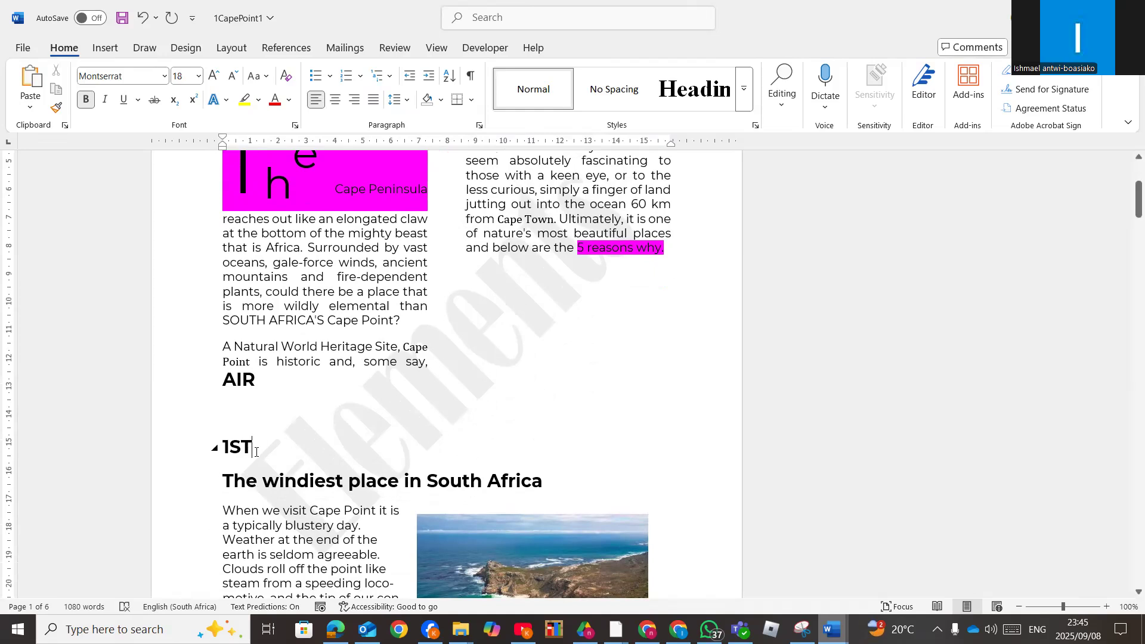
pyautogui.moveTo(246, 449); pyautogui.dragTo(230, 448)
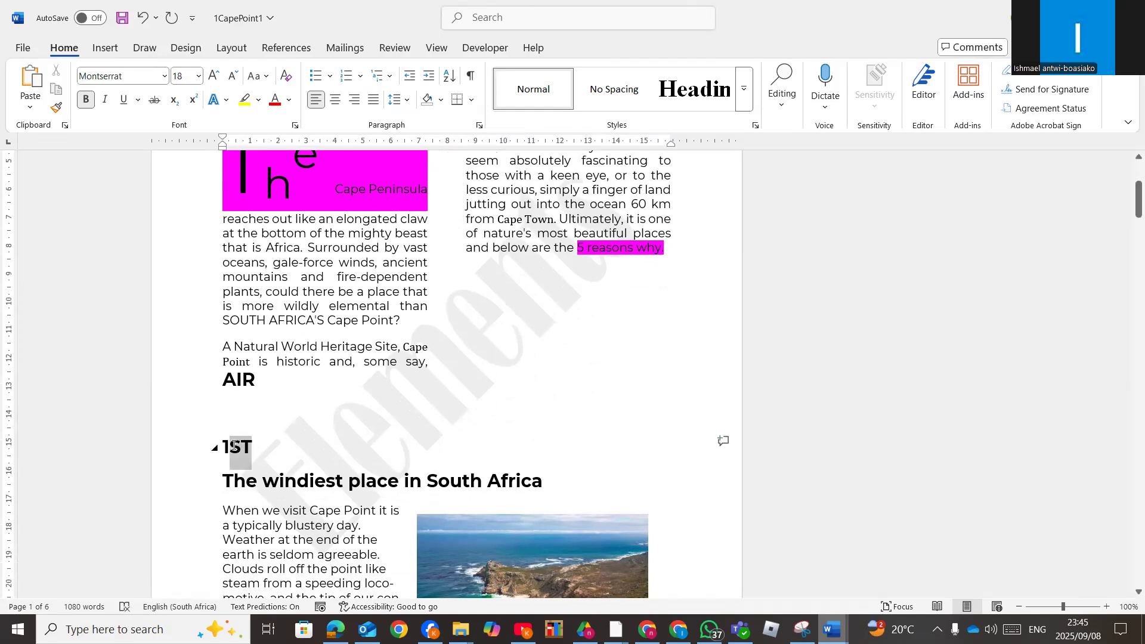
pyautogui.click(194, 101)
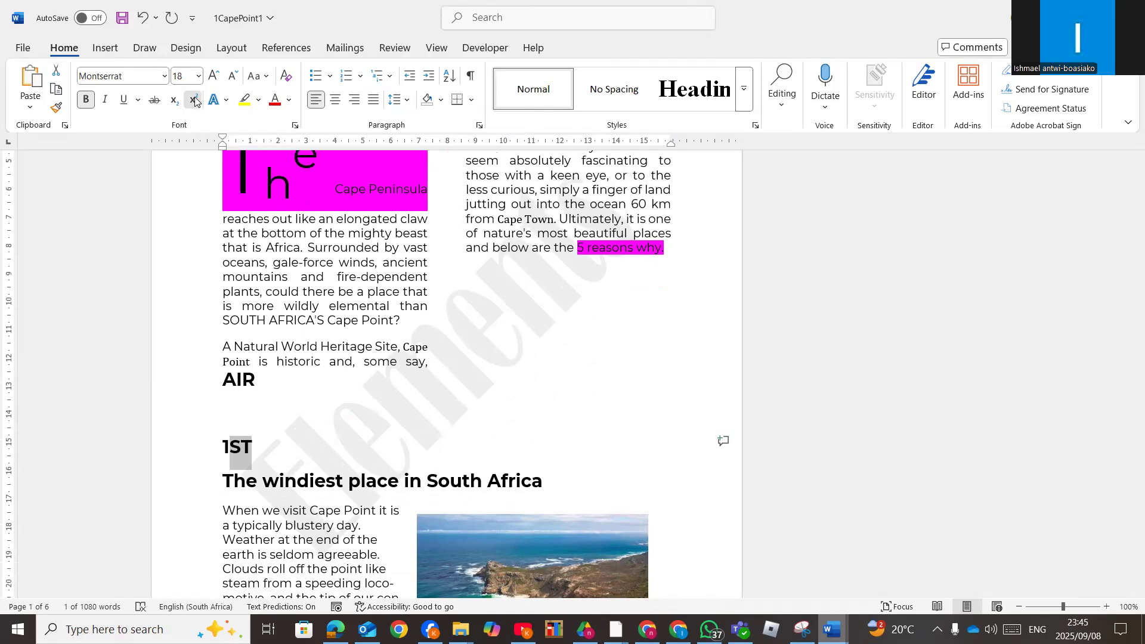
# Enter "H2O" in normal text two lines below "1ST" and format its "2" as subscript
pyautogui.click(253, 457)
pyautogui.press('Return')
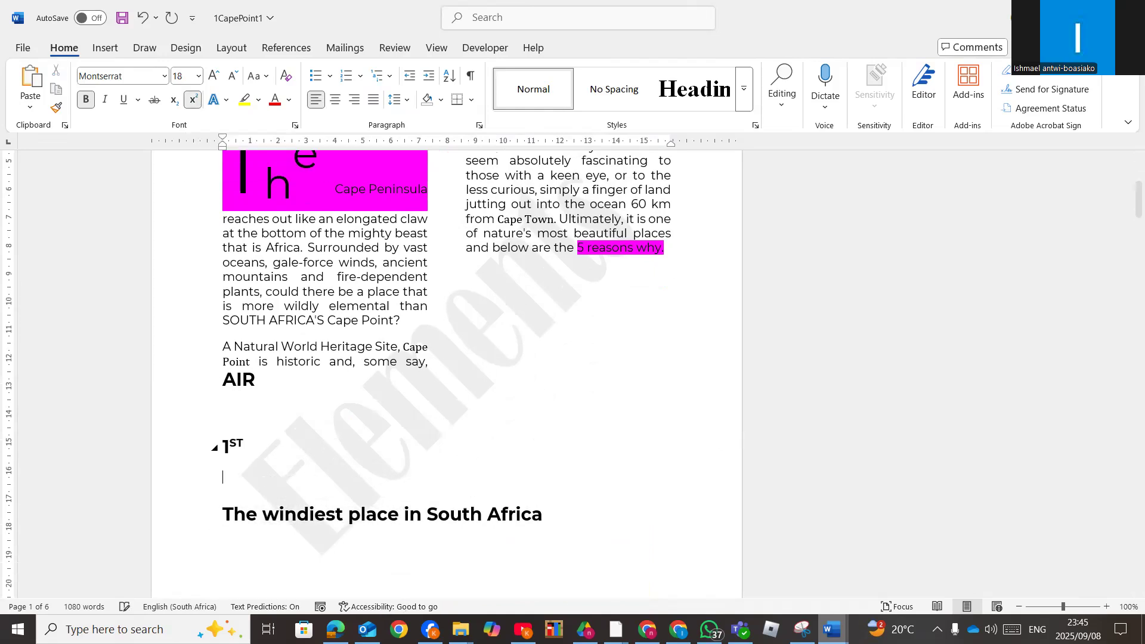
pyautogui.press('Return')
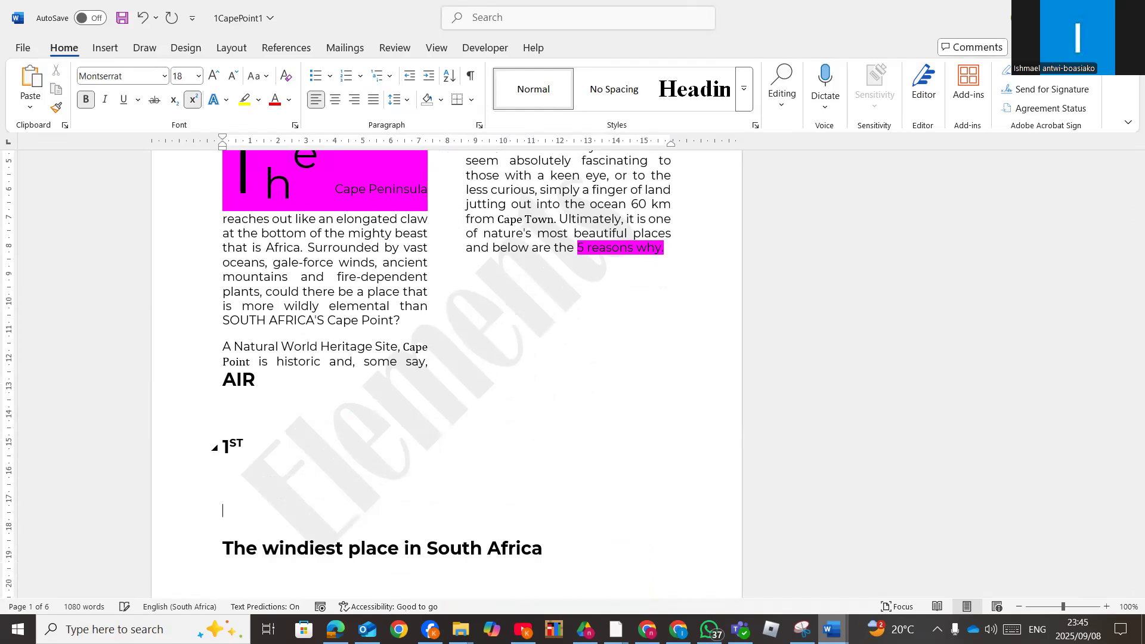
pyautogui.click(190, 101)
pyautogui.write('H20')
pyautogui.press('BackSpace')
pyautogui.write('O')
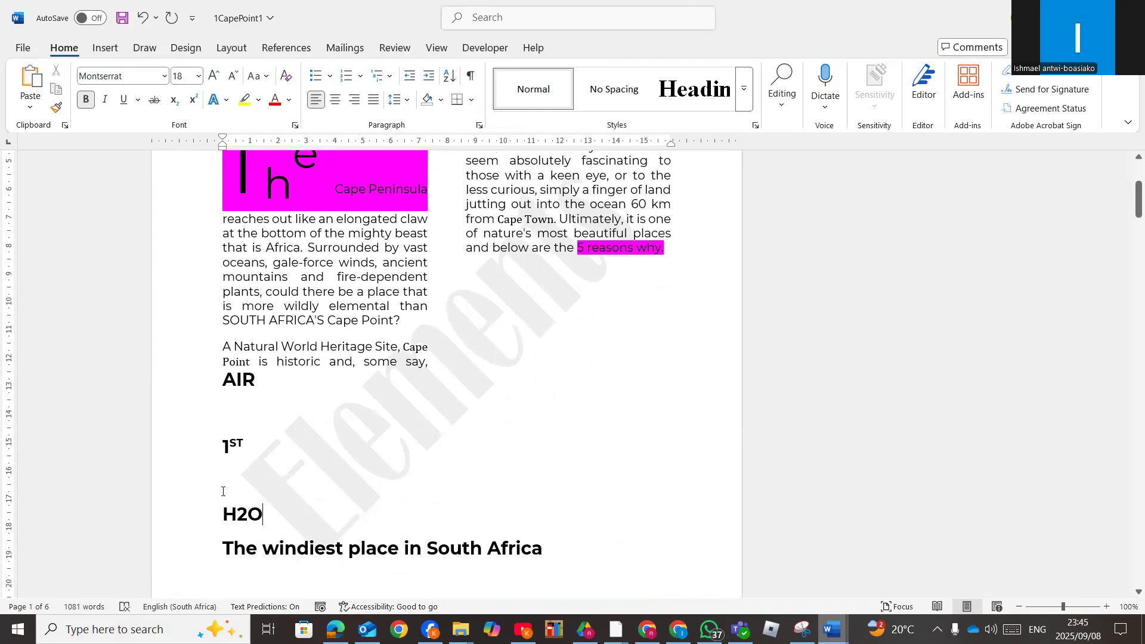
pyautogui.moveTo(237, 514); pyautogui.dragTo(248, 514)
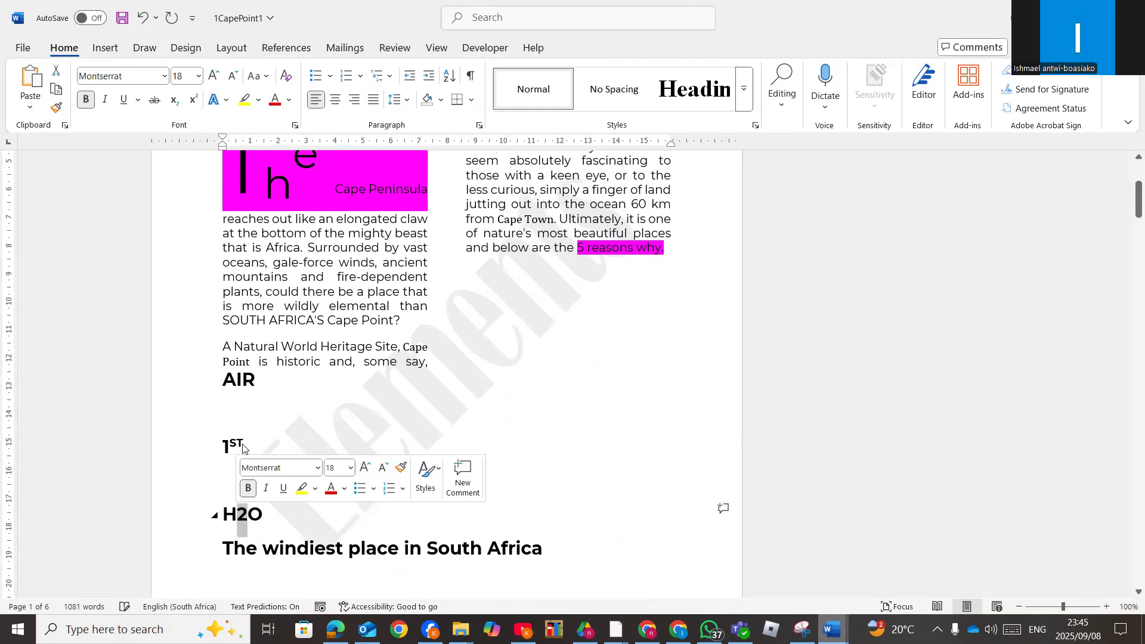
pyautogui.click(174, 106)
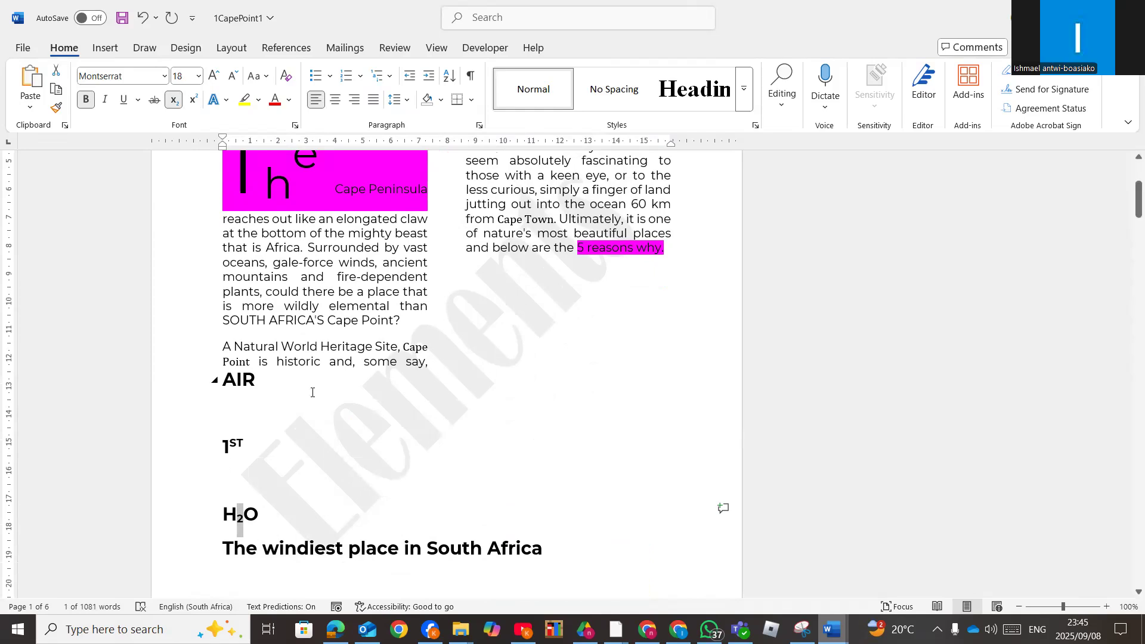
# Highlight the paragraph starting "The signboard announces the Cape of Good Hope" in the EARTH section in bright green
pyautogui.scroll(-8, 338, 392)
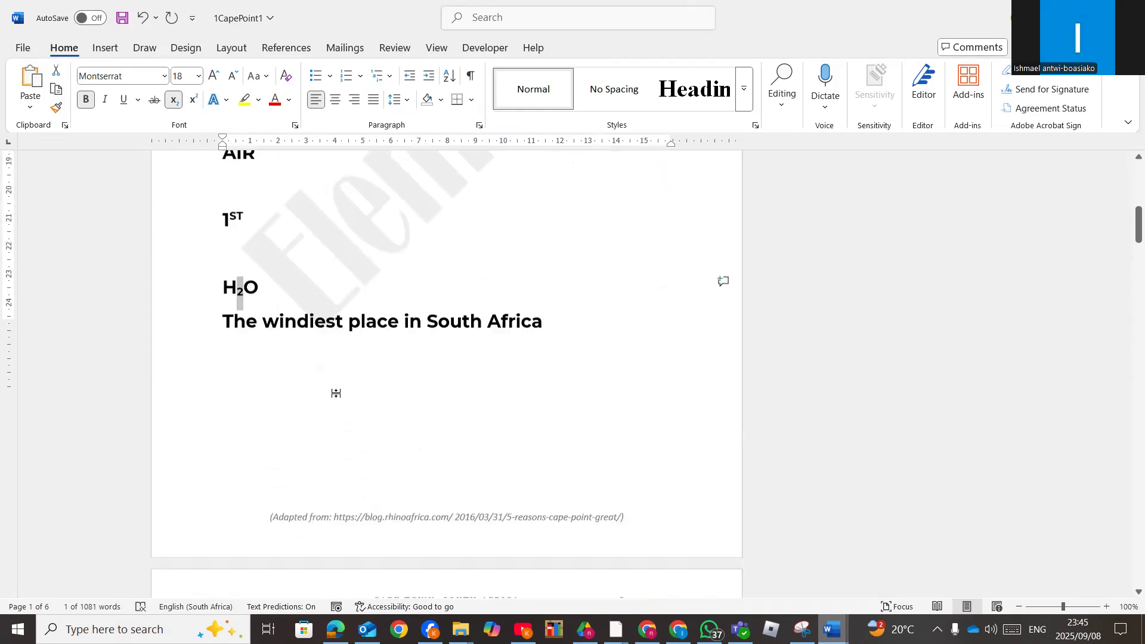
pyautogui.scroll(-6, 337, 397)
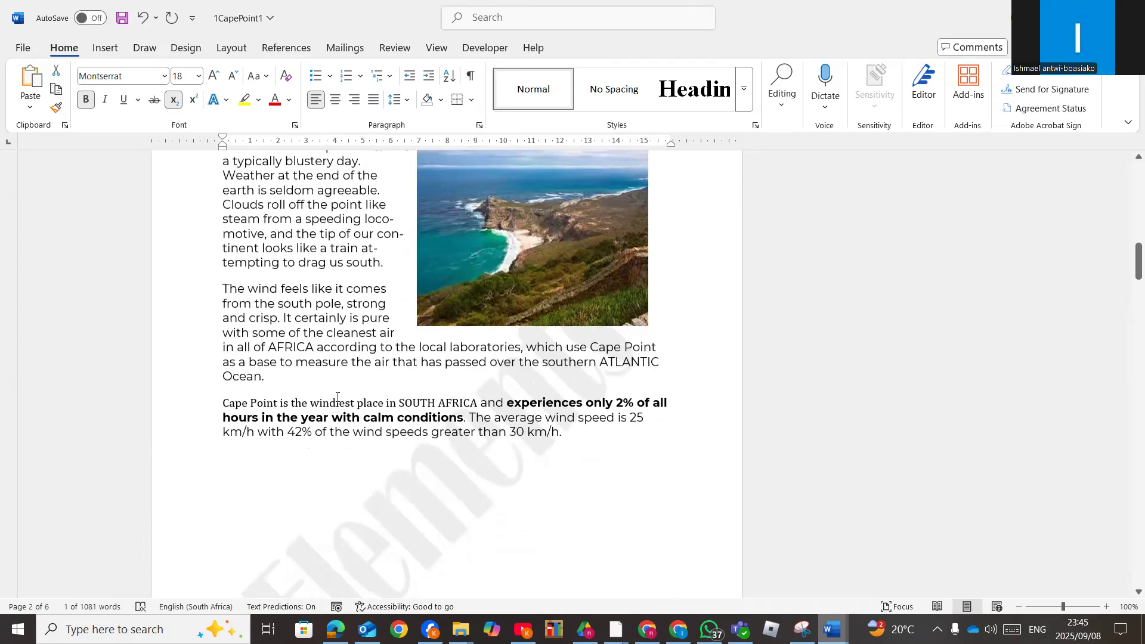
pyautogui.scroll(-14, 337, 397)
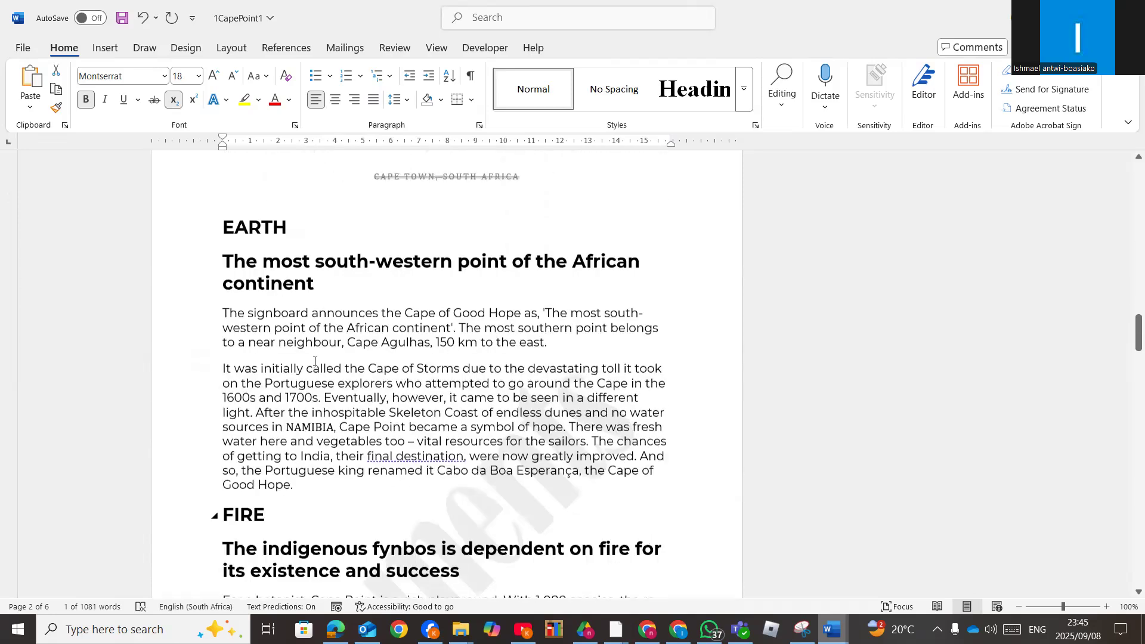
pyautogui.moveTo(221, 202); pyautogui.dragTo(552, 234)
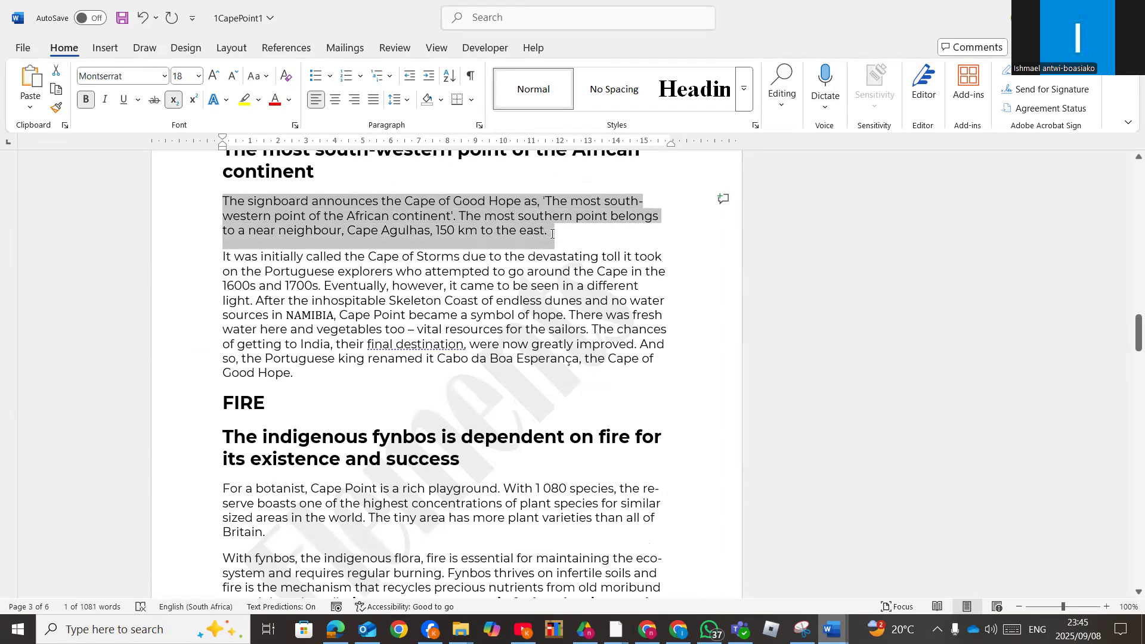
pyautogui.click(259, 101)
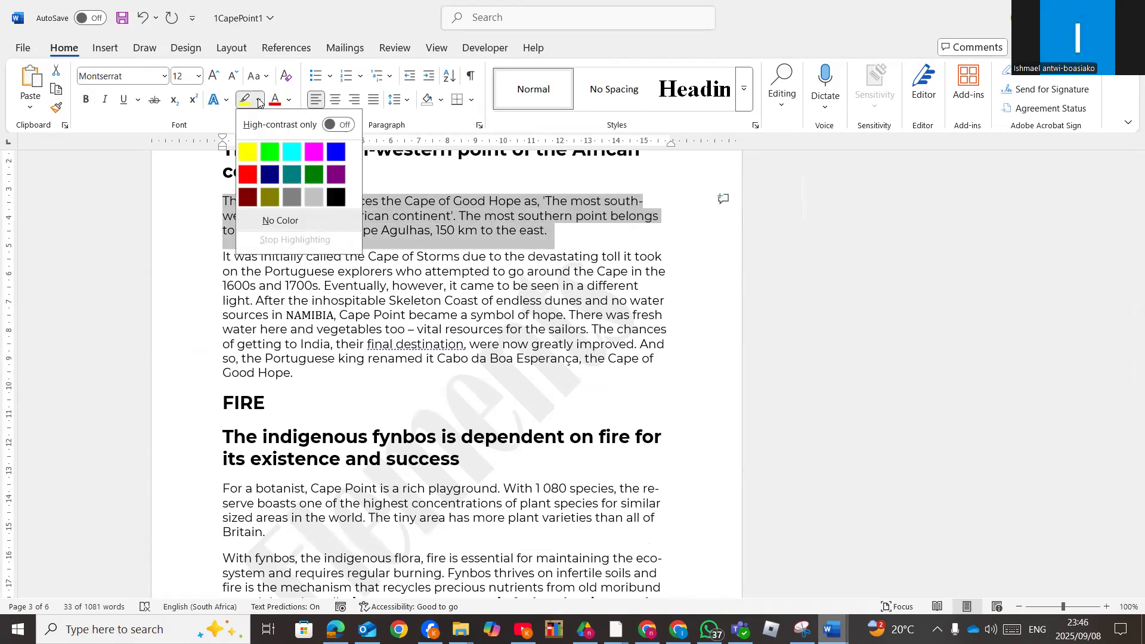
pyautogui.click(272, 151)
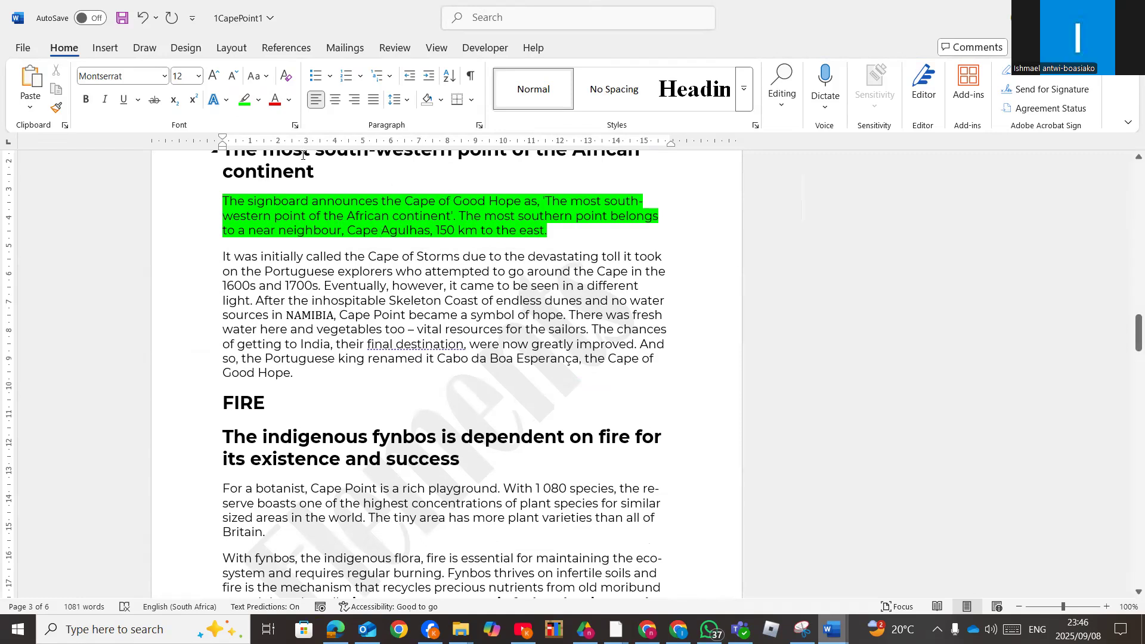
# Make the EARTH paragraph starting "It was initially called the Cape of Storms" bold with a wavy underline
pyautogui.click(245, 100)
pyautogui.click(244, 100)
pyautogui.click(302, 315)
pyautogui.moveTo(222, 255); pyautogui.dragTo(326, 370)
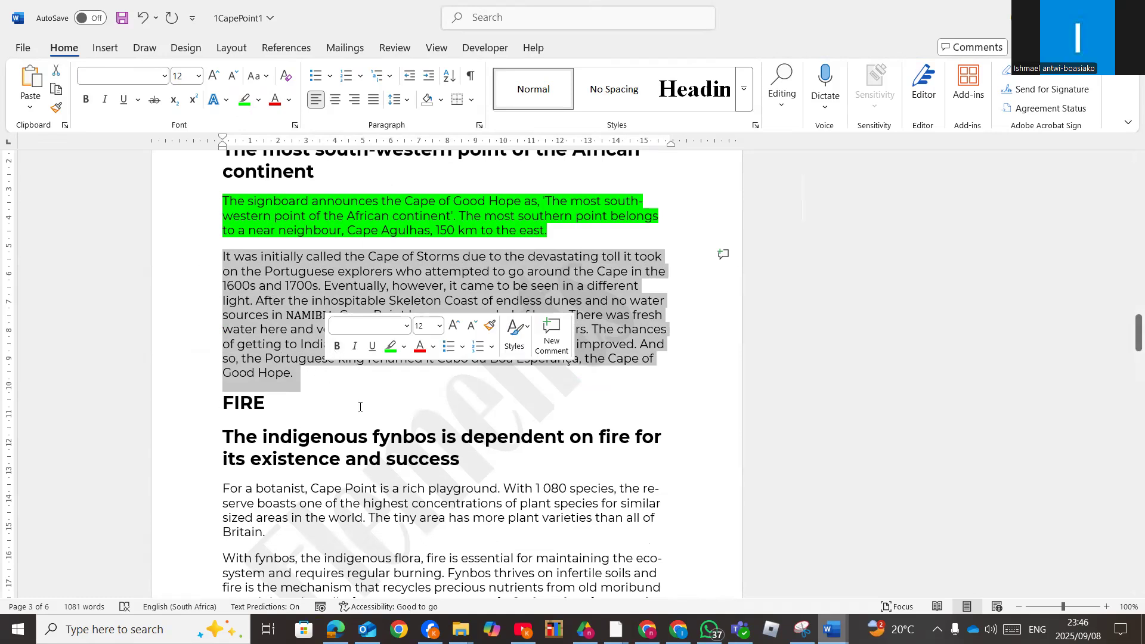
pyautogui.click(87, 101)
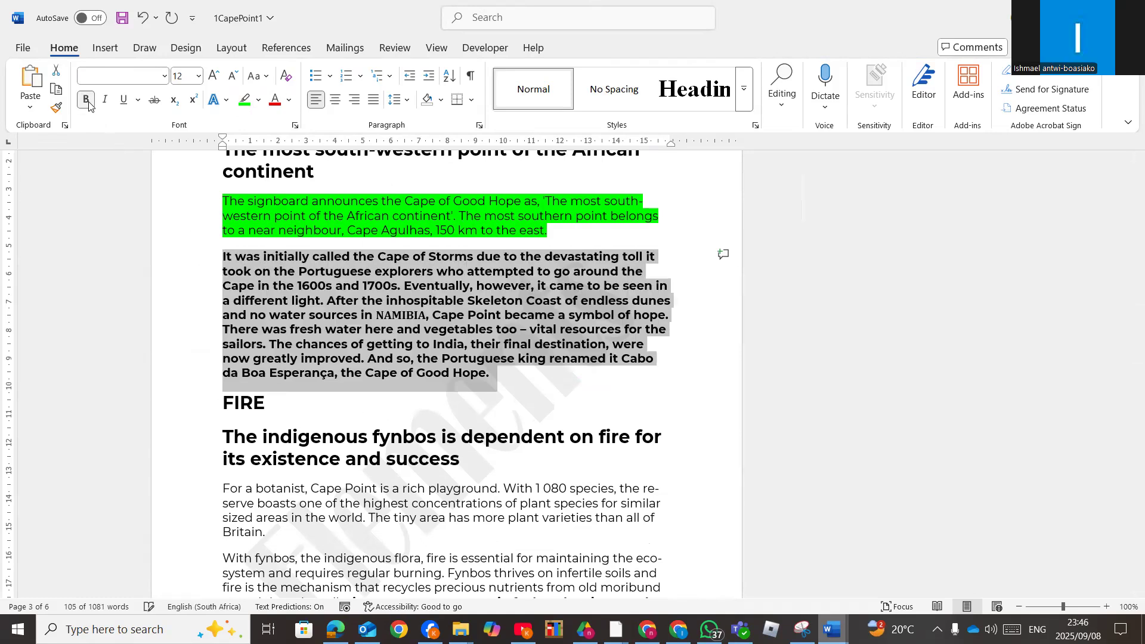
pyautogui.click(138, 100)
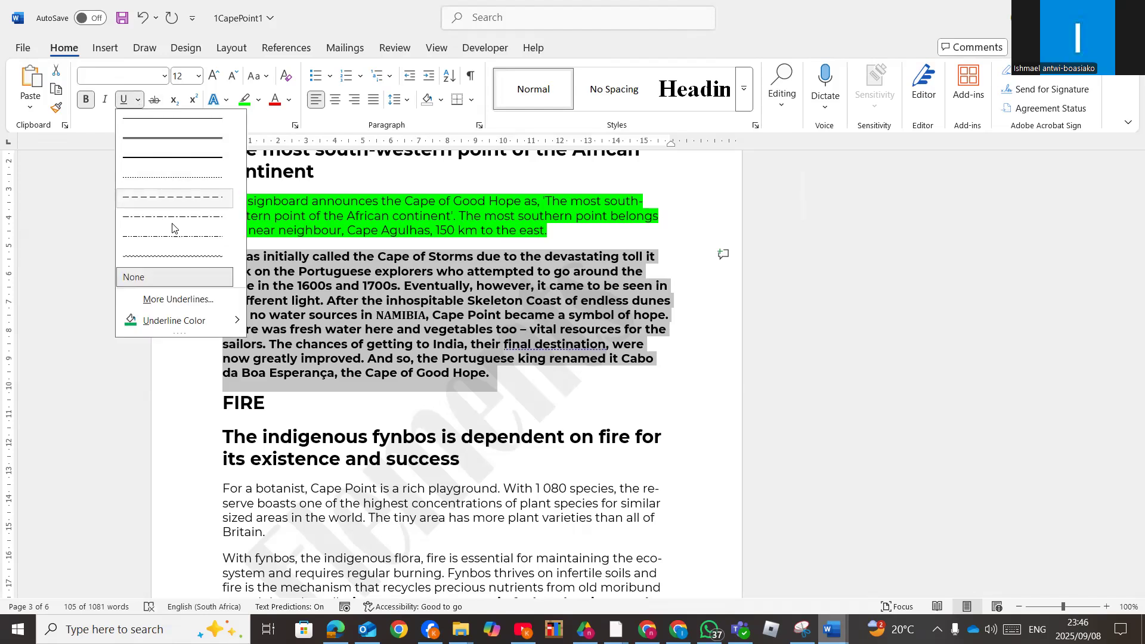
pyautogui.click(180, 257)
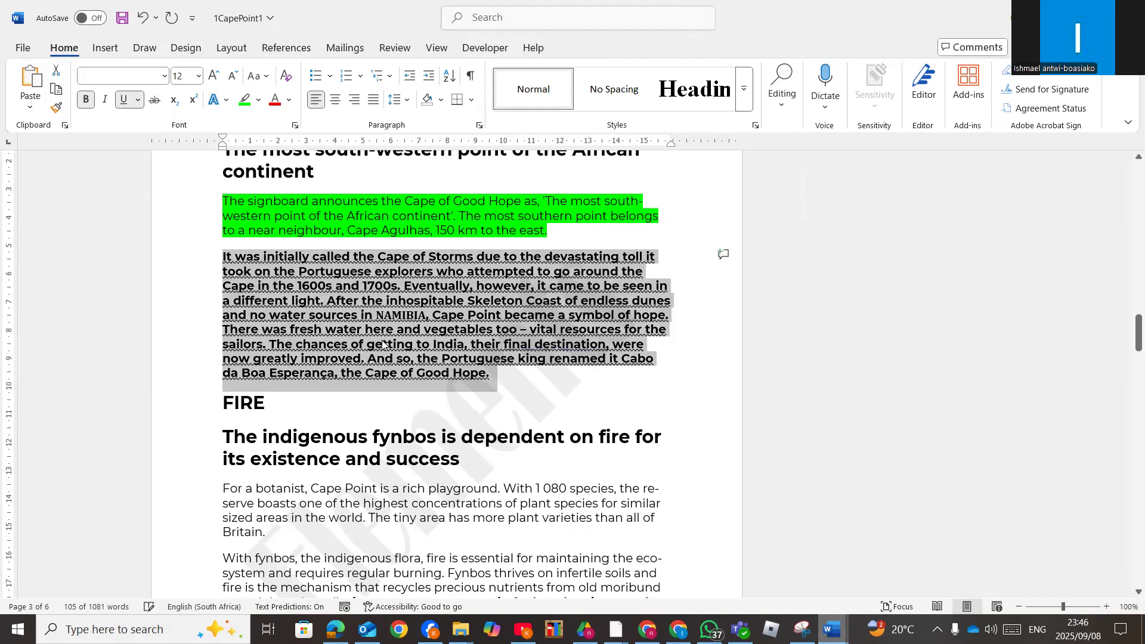
# Colour the wavy underline of the Cape of Storms paragraph standard red
pyautogui.click(141, 104)
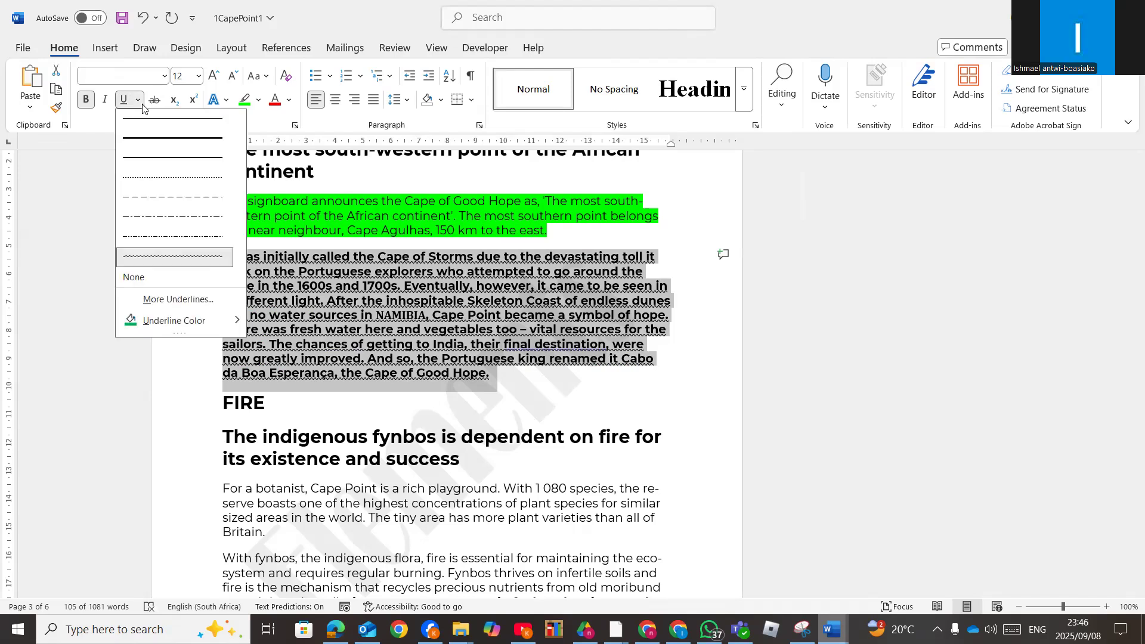
pyautogui.moveTo(232, 330)
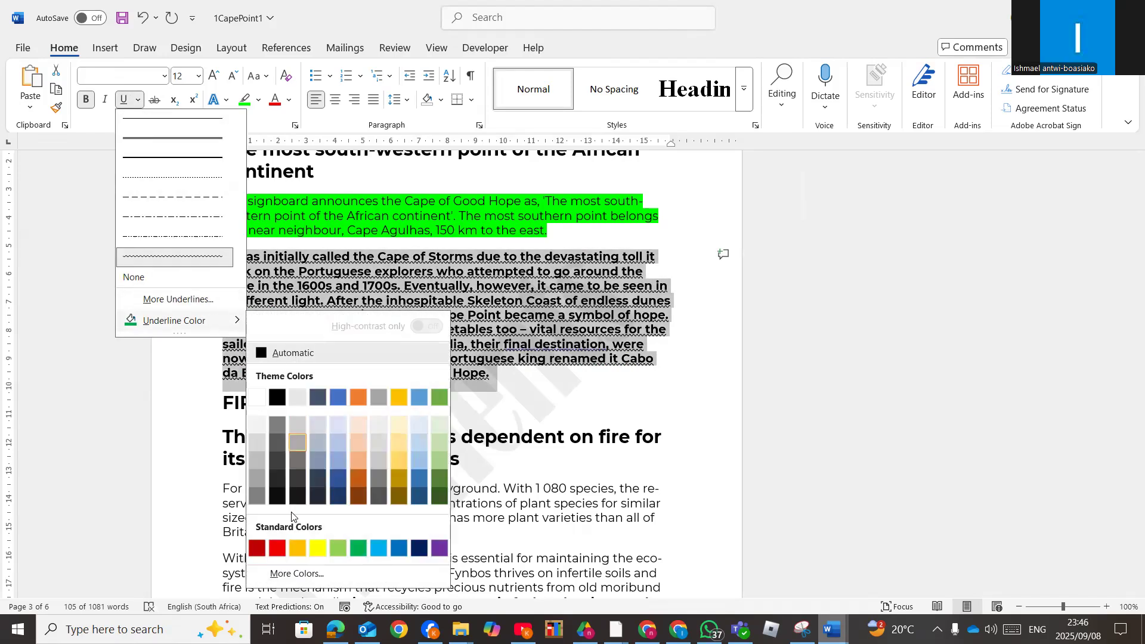
pyautogui.click(277, 547)
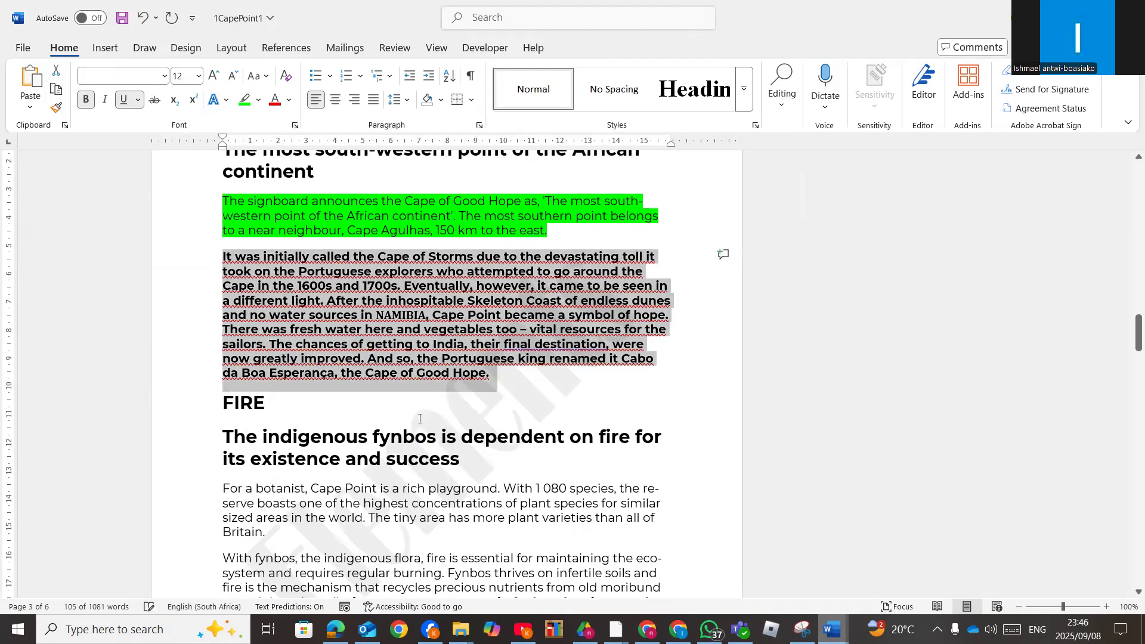
pyautogui.click(521, 375)
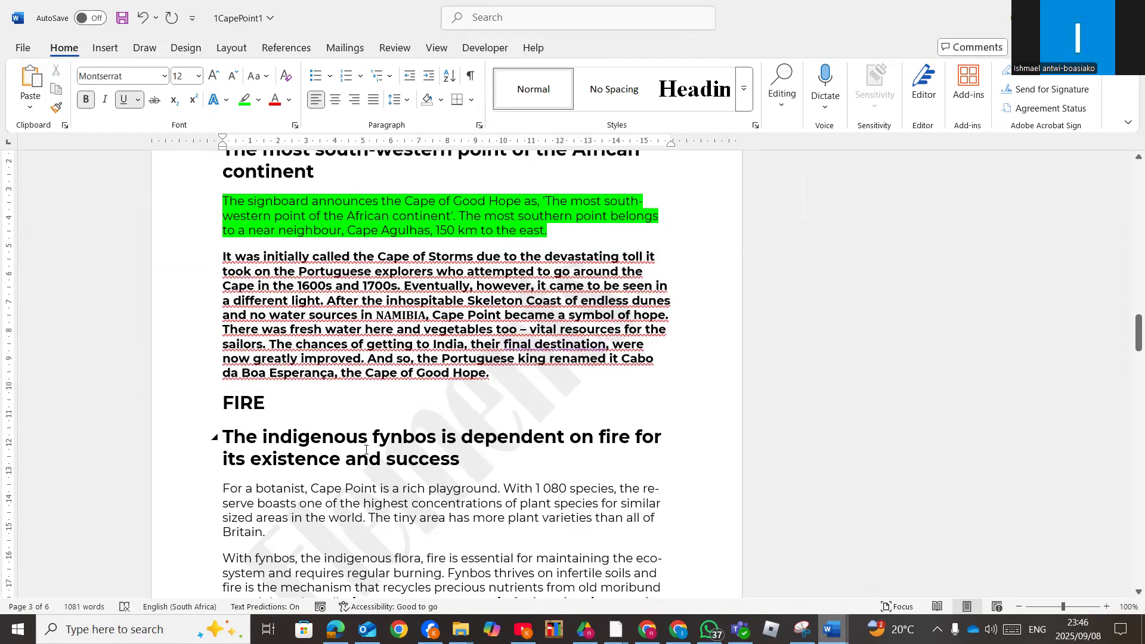
# Open the paragraph border settings in Borders and Shading for the whole Cape of Storms paragraph
pyautogui.scroll(-4, 243, 260)
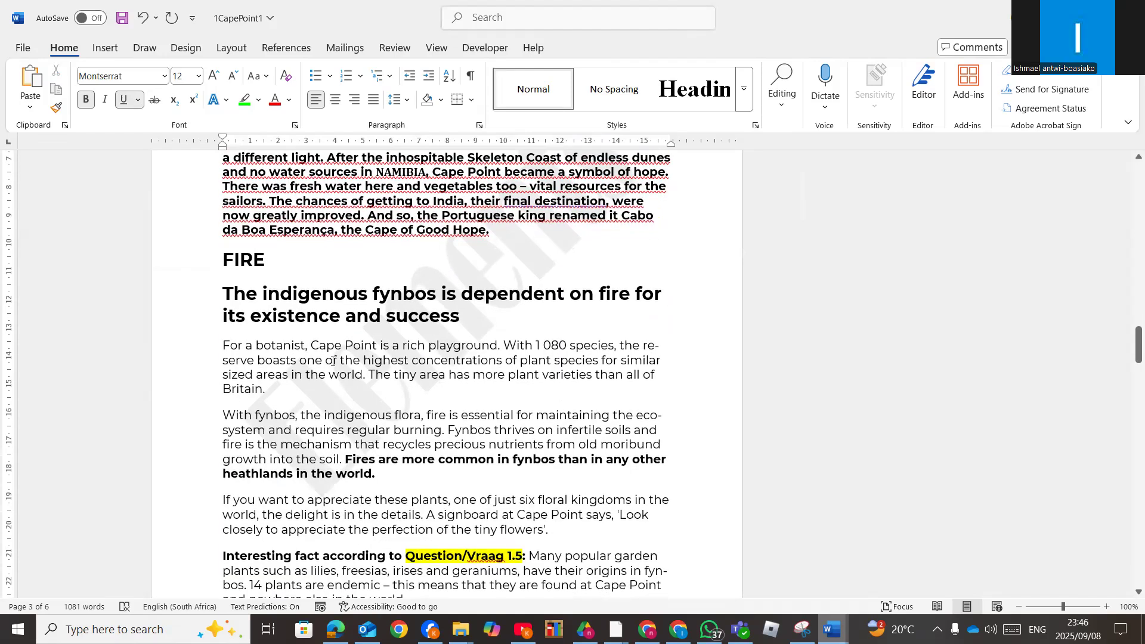
pyautogui.scroll(3, 487, 314)
pyautogui.tripleClick(497, 345)
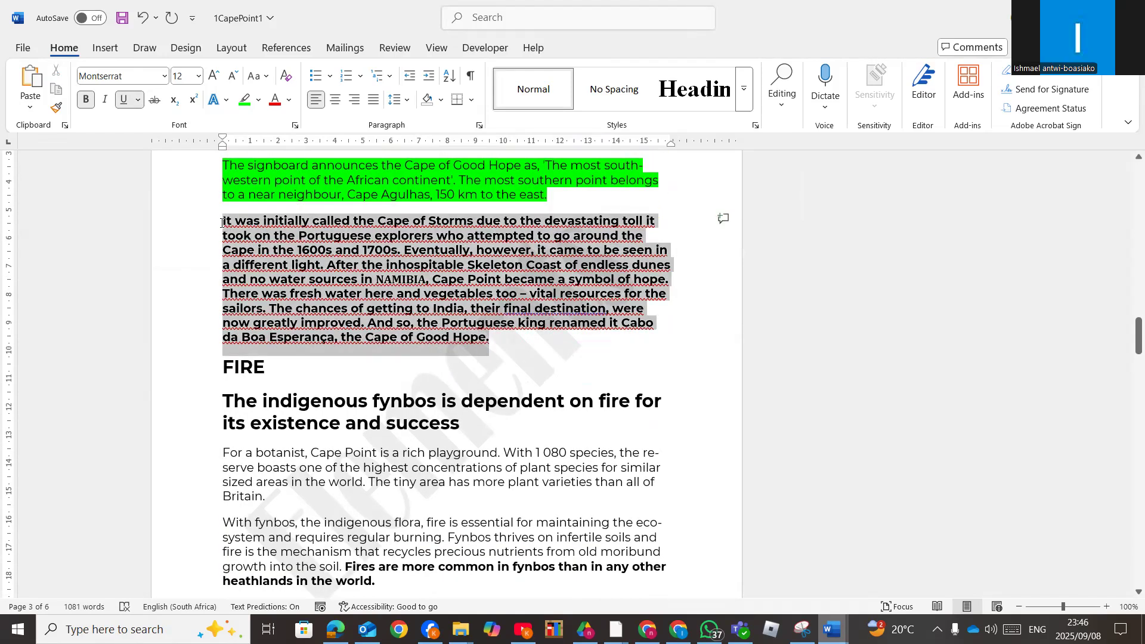
pyautogui.click(475, 22)
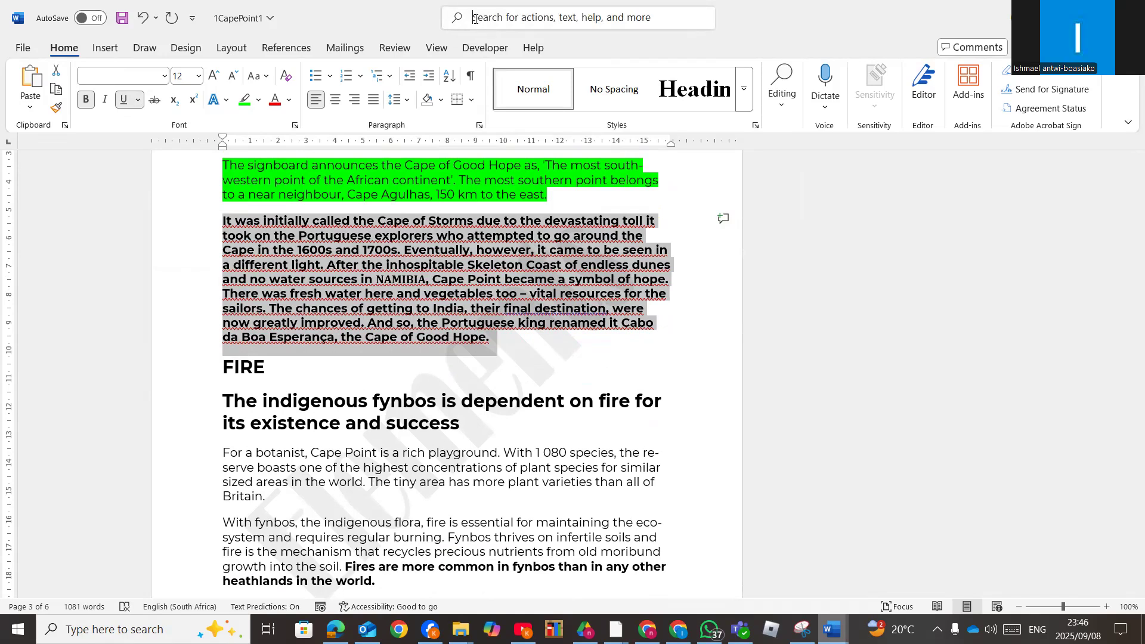
pyautogui.write('B')
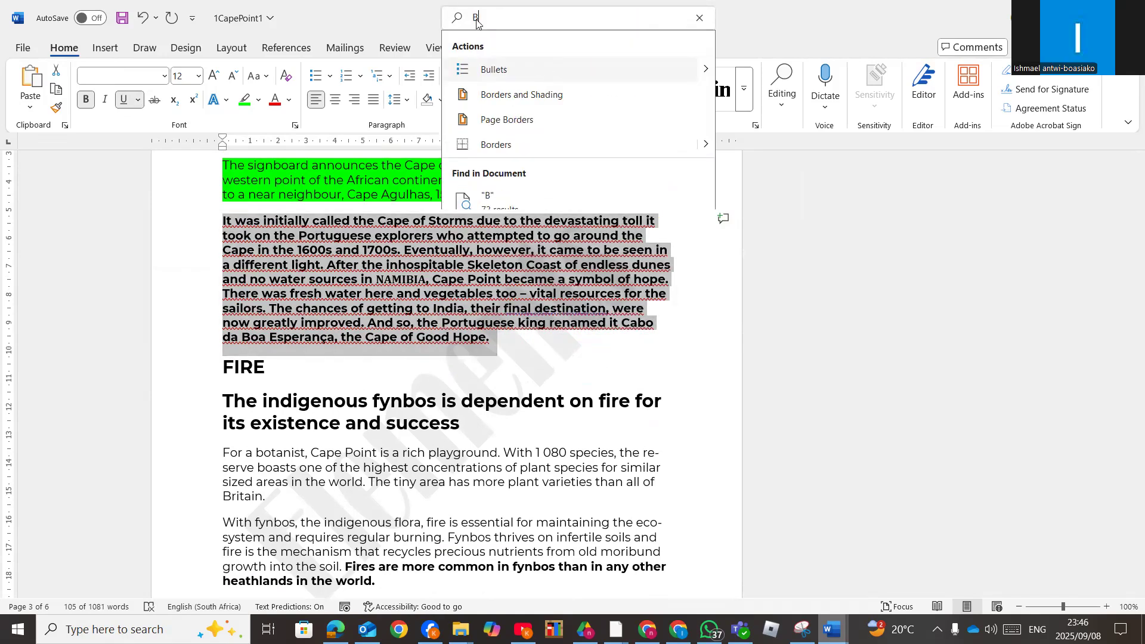
pyautogui.write('ORDE')
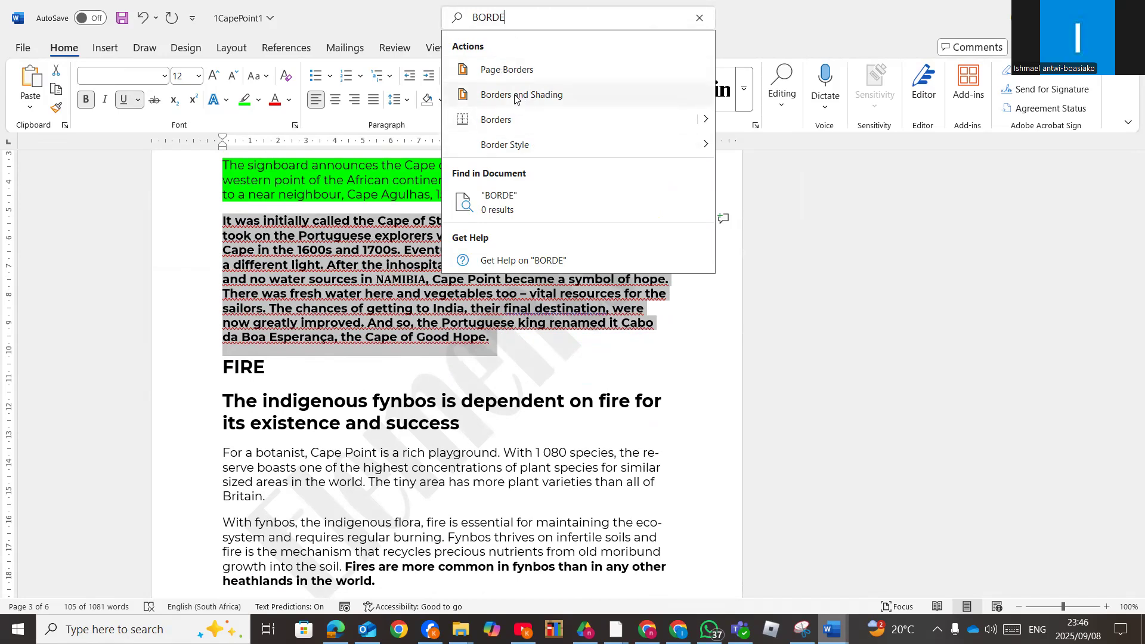
pyautogui.click(517, 95)
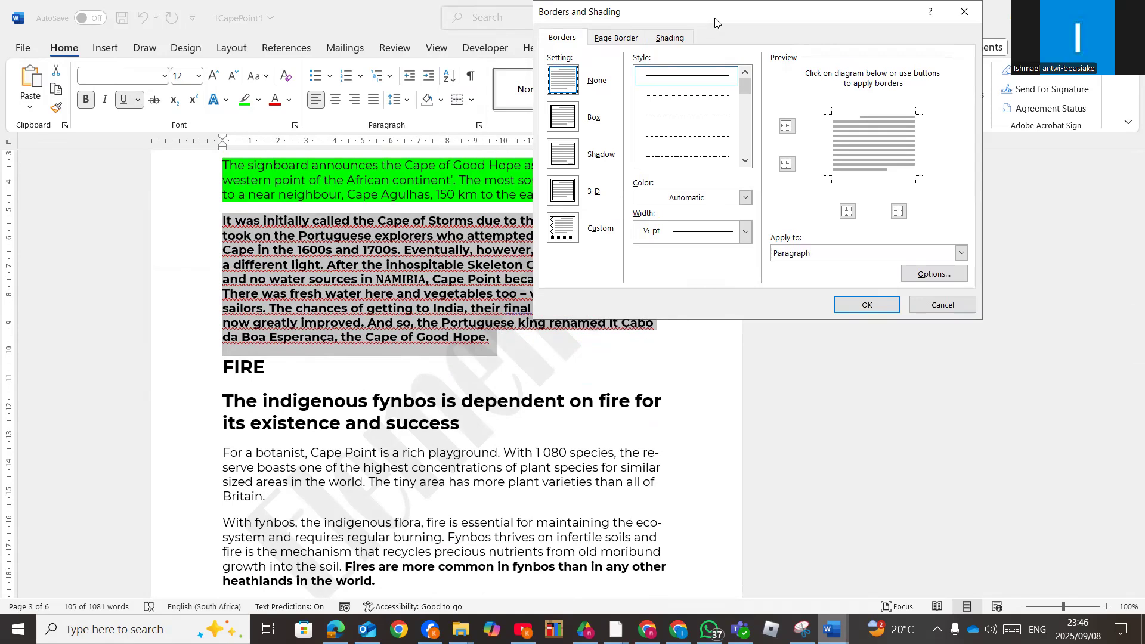
pyautogui.click(598, 139)
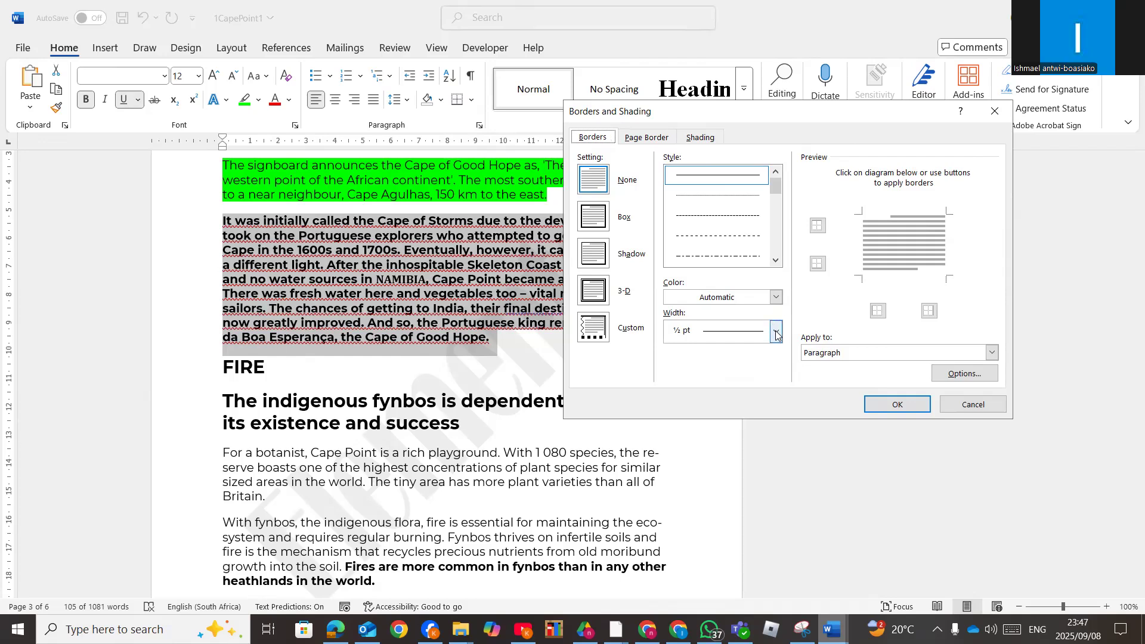
# Define a Box border for the paragraph with a triple-line style, 2 ¼ pt width and standard red colour
pyautogui.click(776, 260)
pyautogui.click(776, 260)
pyautogui.click(775, 260)
pyautogui.click(776, 260)
pyautogui.click(776, 260)
pyautogui.click(734, 217)
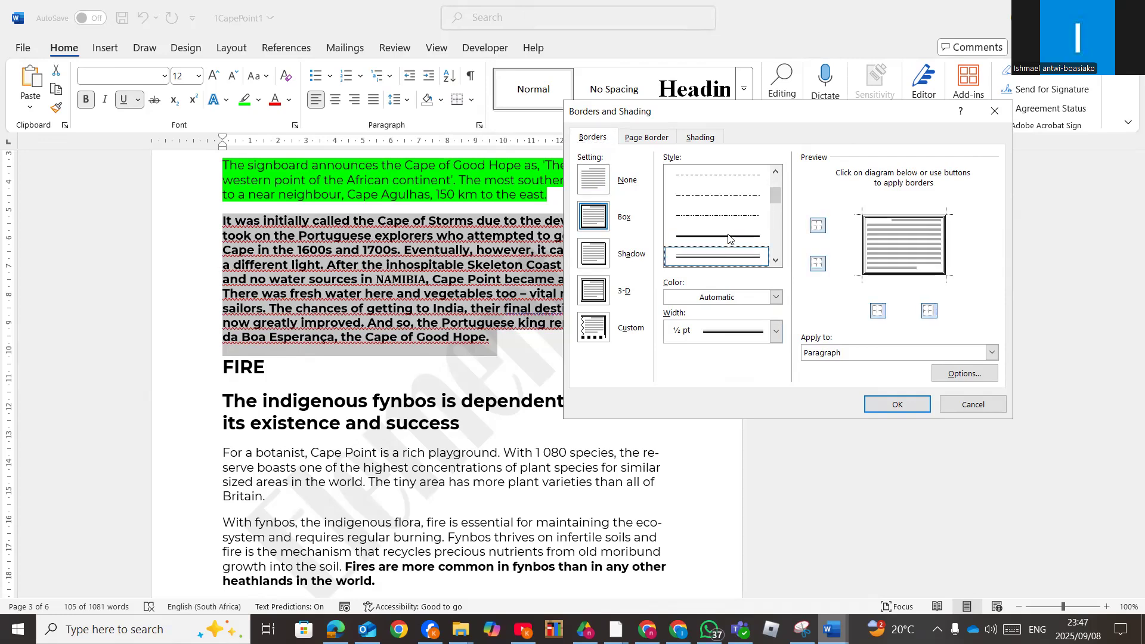
pyautogui.click(779, 335)
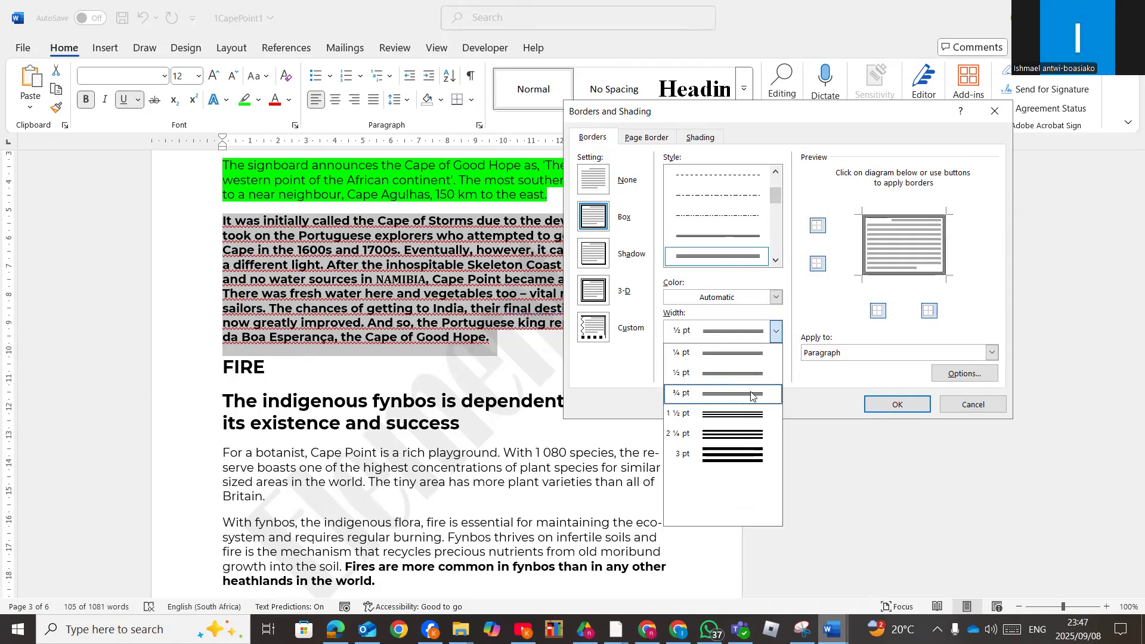
pyautogui.click(729, 434)
pyautogui.click(776, 297)
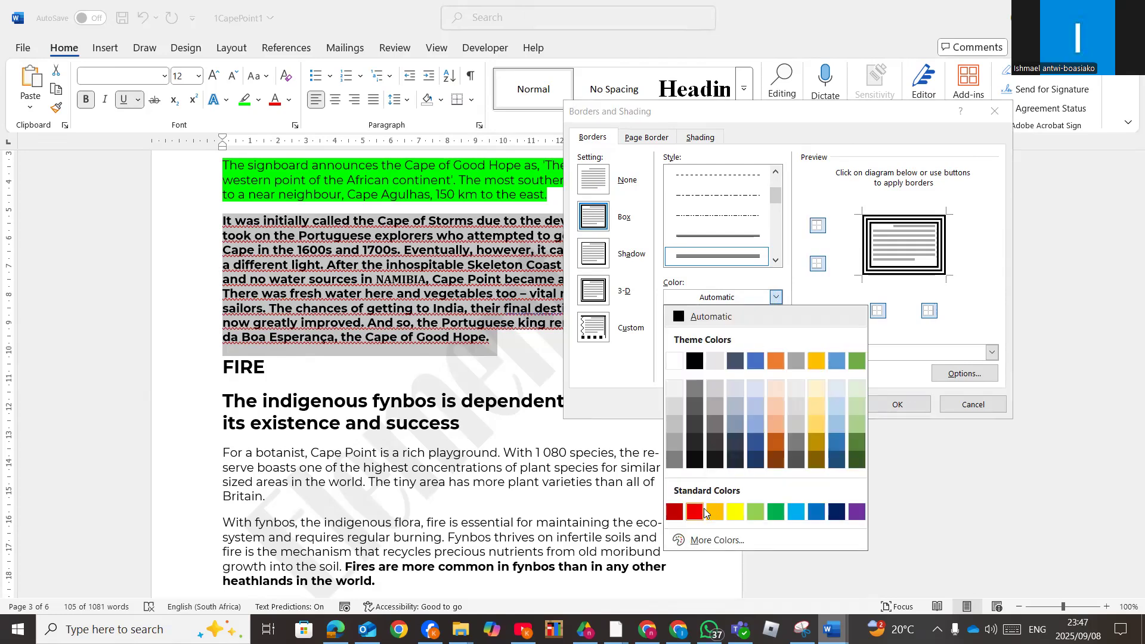
pyautogui.click(695, 512)
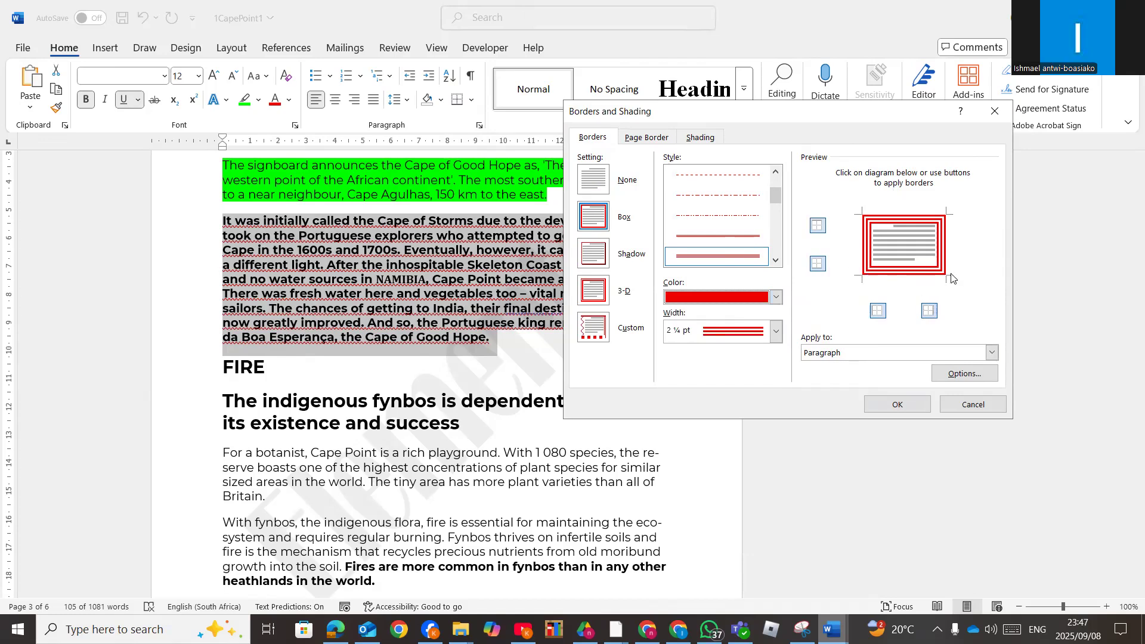
# Remove the left and right sides of the red border and apply it to the paragraph
pyautogui.click(865, 246)
pyautogui.click(948, 248)
pyautogui.click(897, 405)
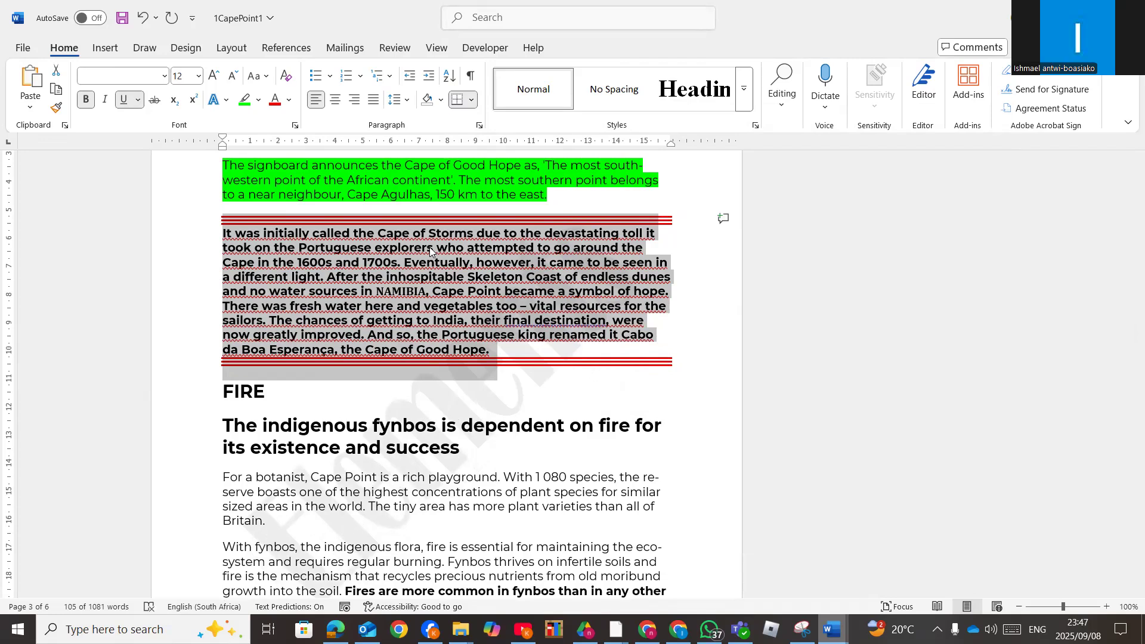
# Open the paragraph border settings in Borders and Shading for the FIRE paragraph starting "For a botanist"
pyautogui.scroll(-3, 437, 410)
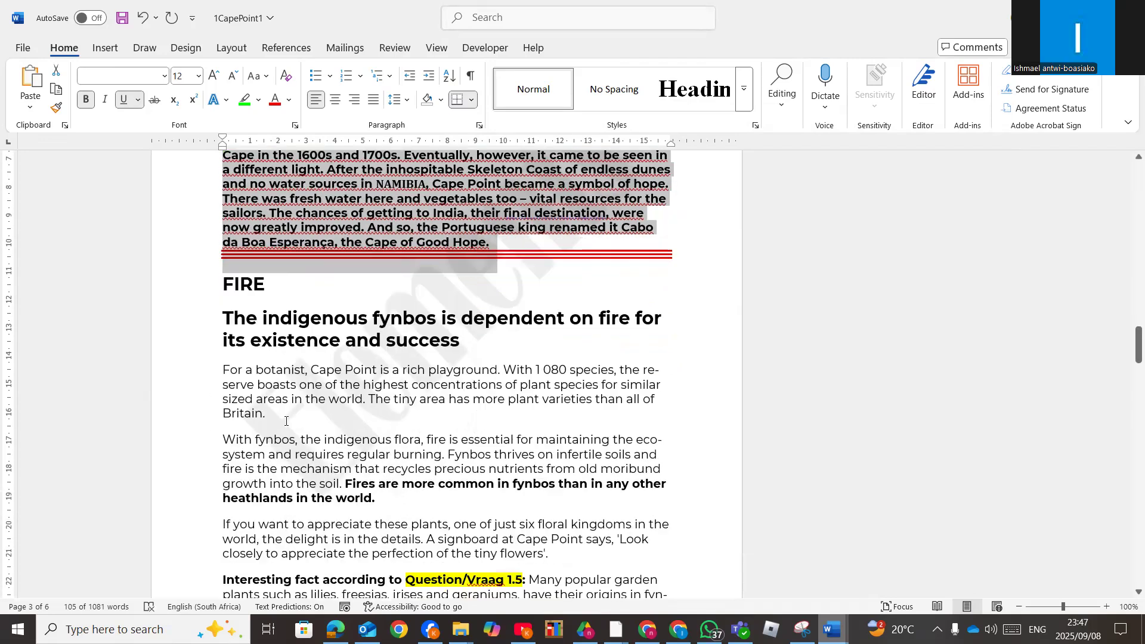
pyautogui.tripleClick(228, 368)
pyautogui.click(490, 15)
pyautogui.write('BOR')
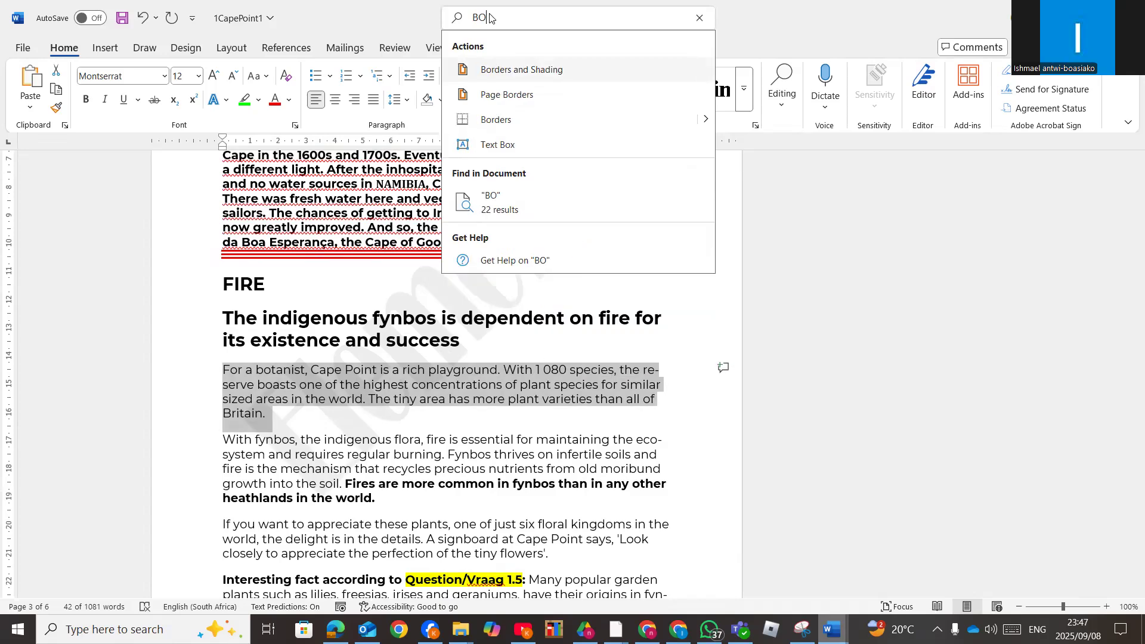
pyautogui.click(517, 70)
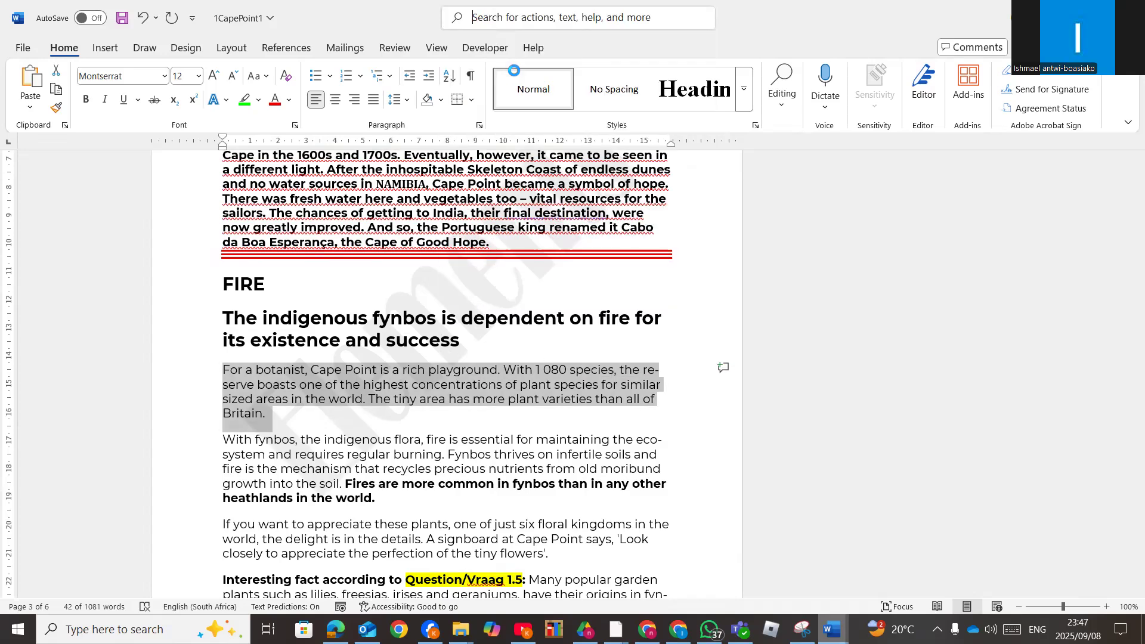
pyautogui.click(598, 142)
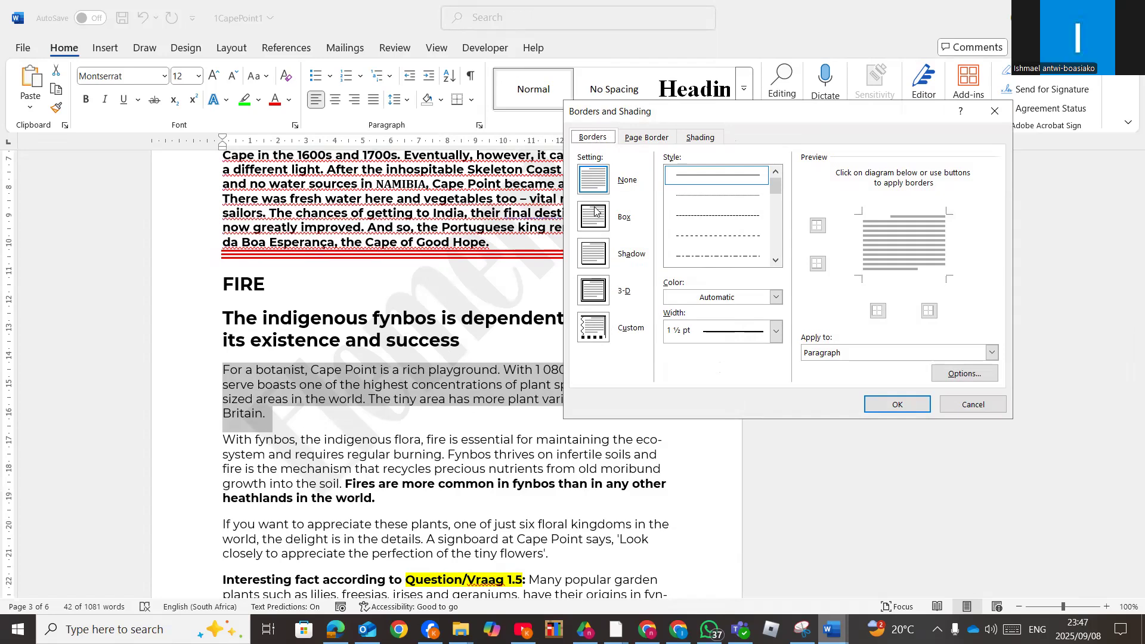
# Define a 3-D border for the paragraph in standard purple with a width of 3 pt
pyautogui.click(594, 297)
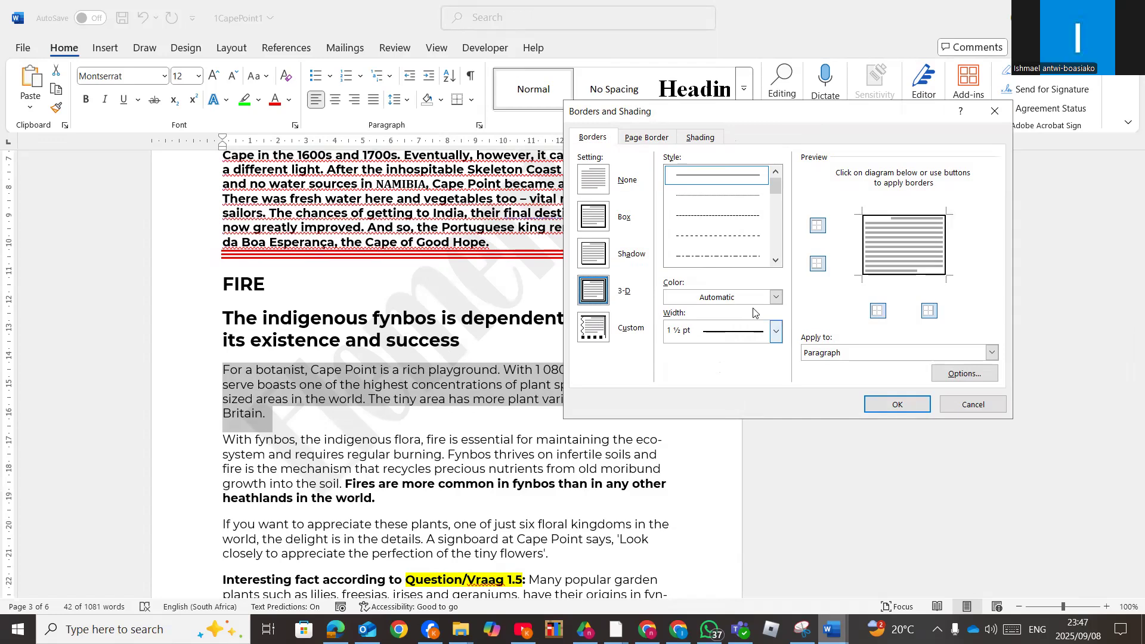
pyautogui.click(776, 298)
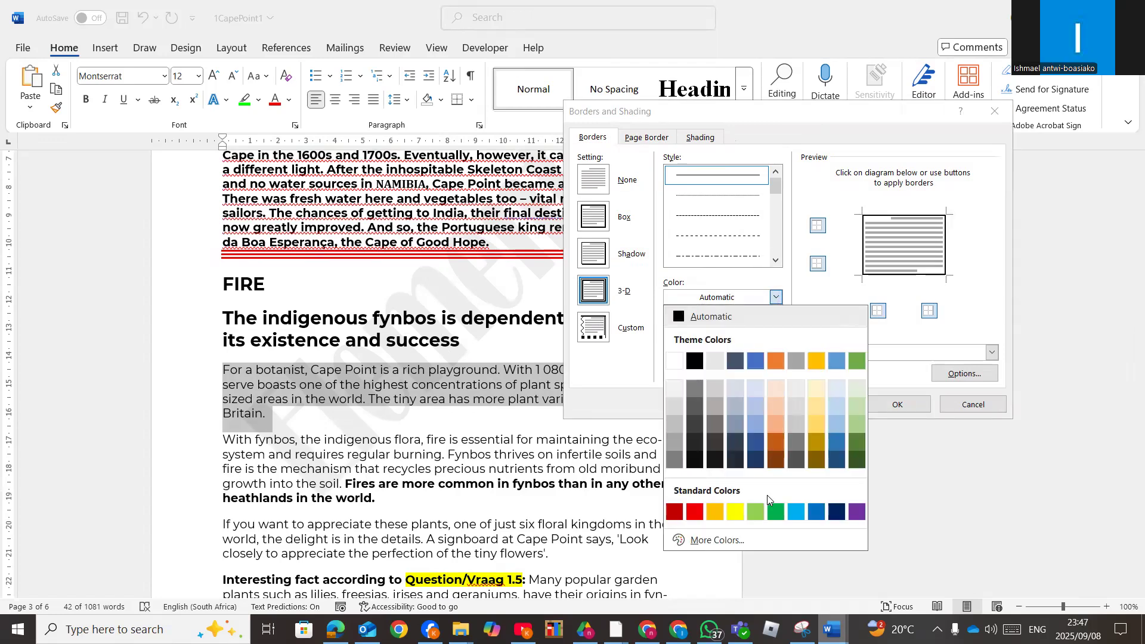
pyautogui.click(857, 511)
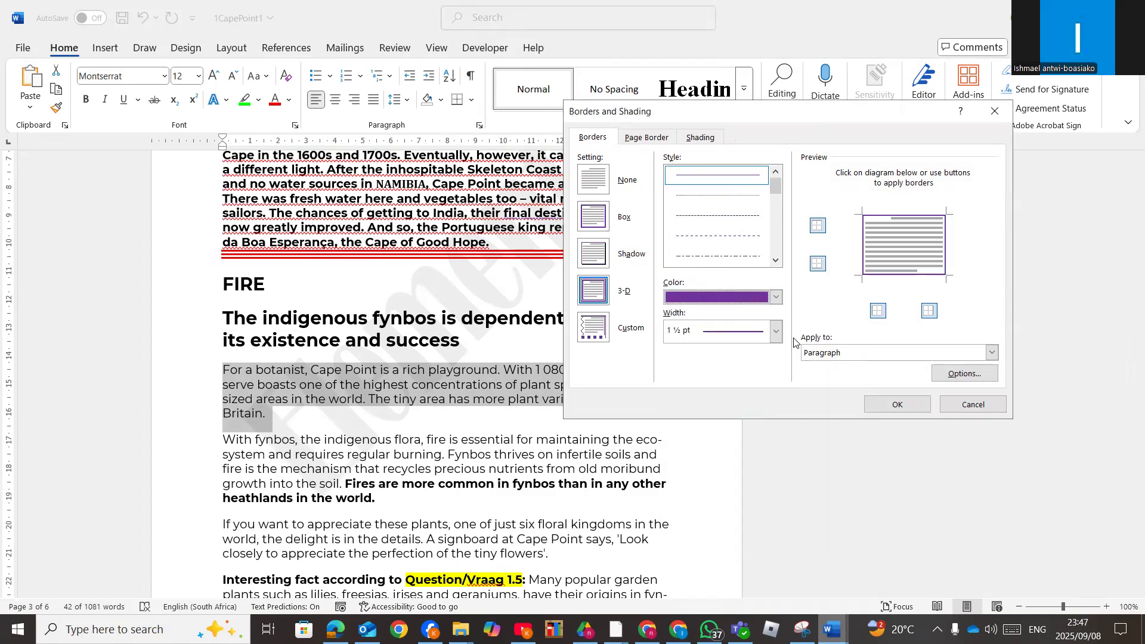
pyautogui.click(776, 332)
pyautogui.click(724, 481)
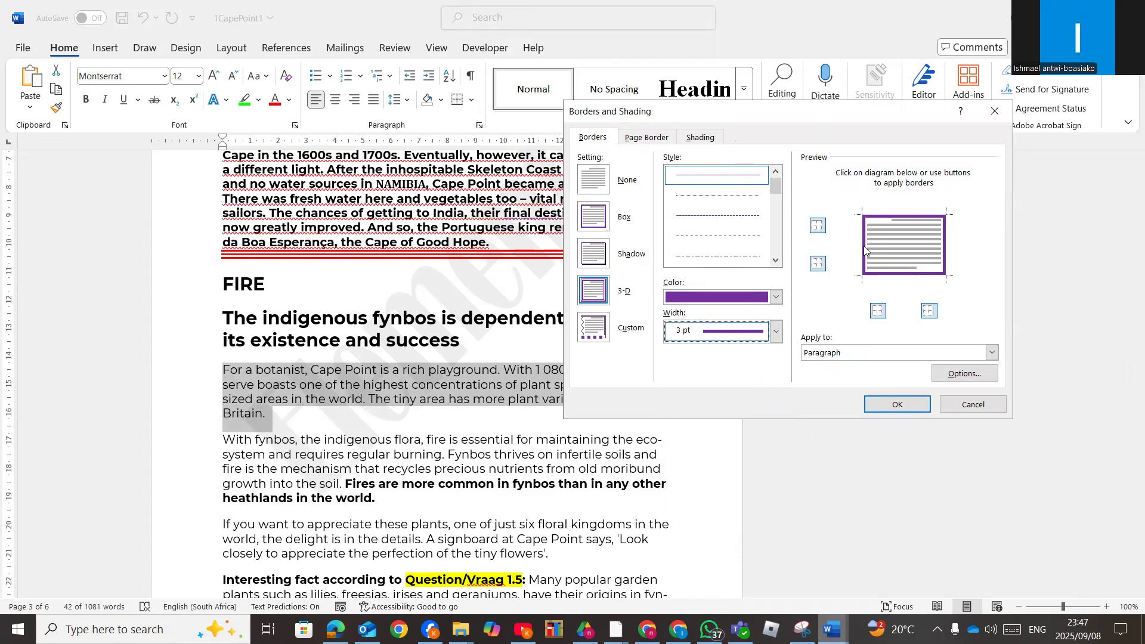
# Remove the top and bottom sides of the purple border and apply it to the "For a botanist" paragraph
pyautogui.click(895, 217)
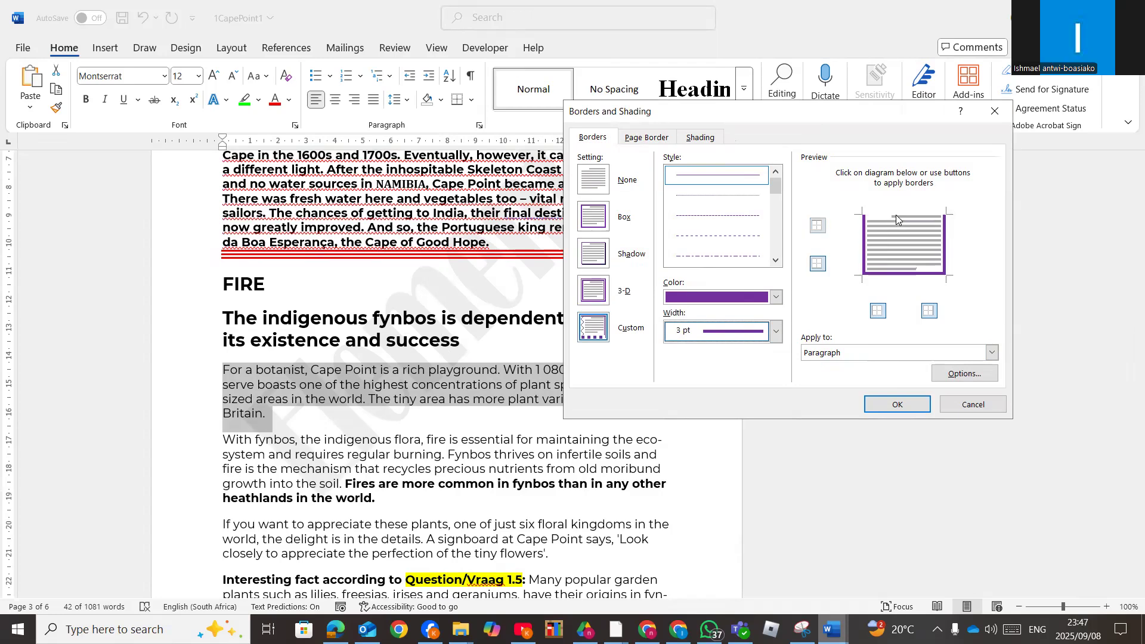
pyautogui.click(900, 274)
pyautogui.click(897, 404)
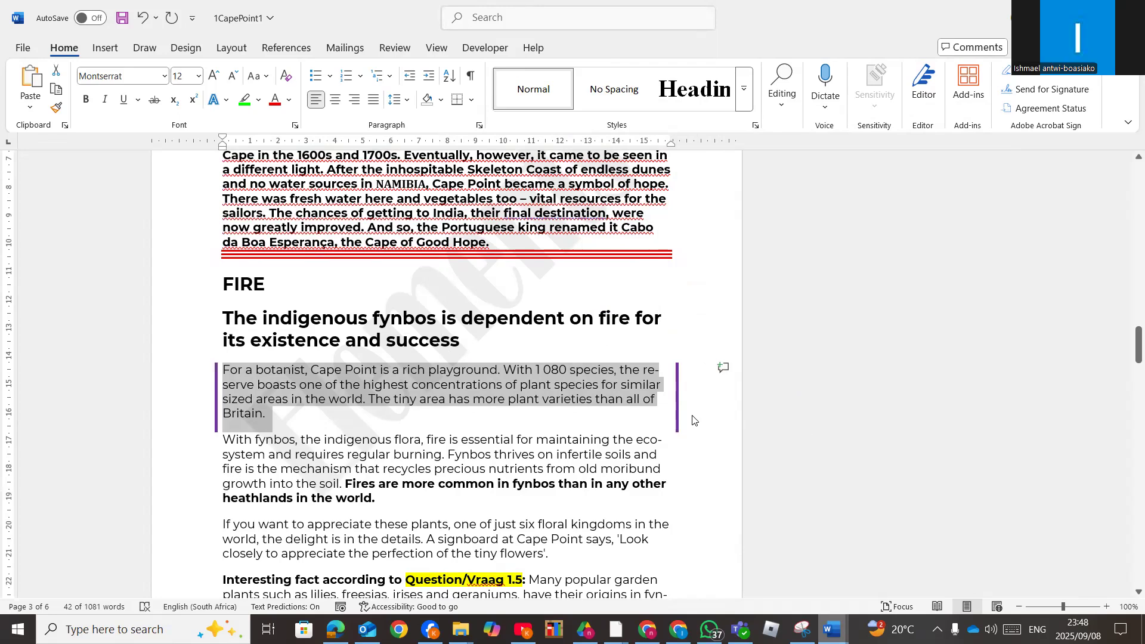
# Apply a standard purple shading fill to the FIRE paragraph starting "For a botanist"
pyautogui.click(501, 18)
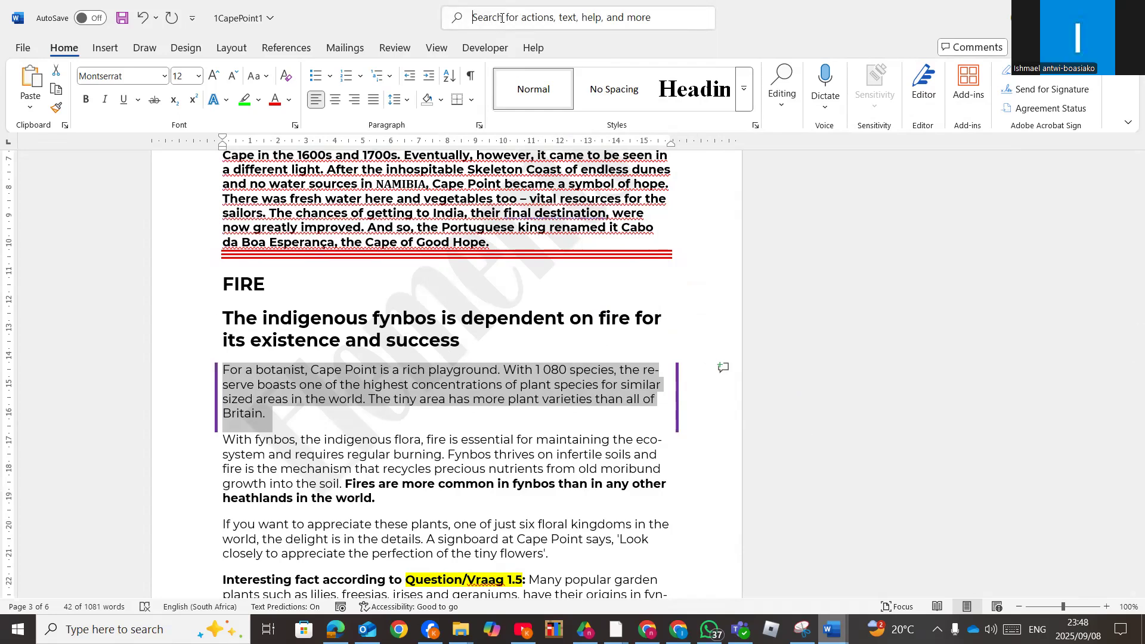
pyautogui.write('BOR')
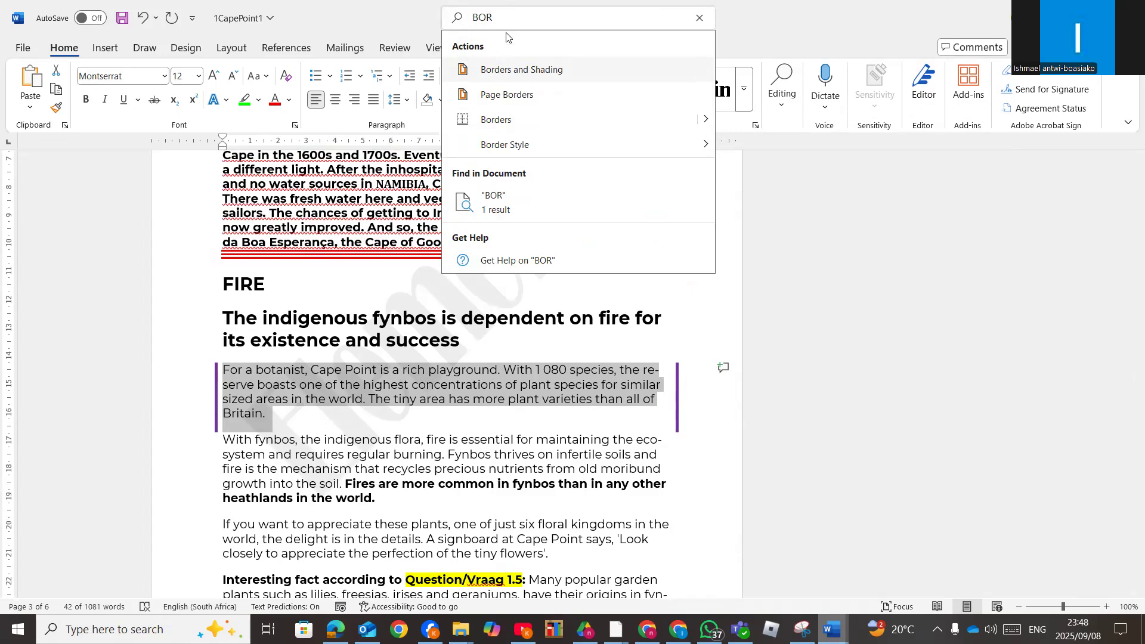
pyautogui.click(526, 70)
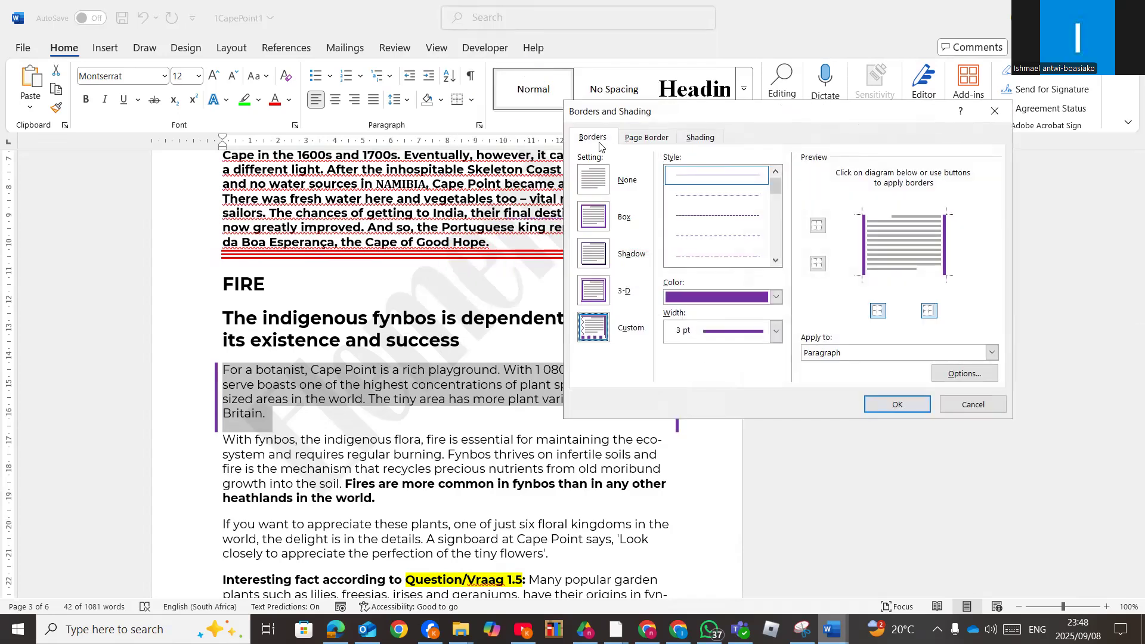
pyautogui.click(704, 138)
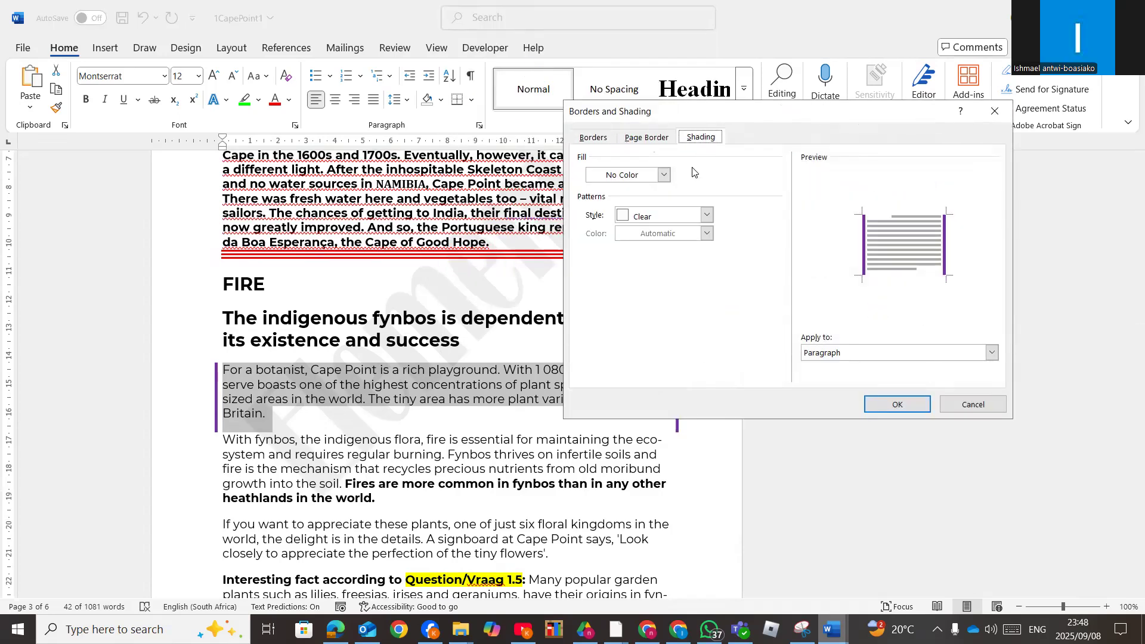
pyautogui.click(664, 174)
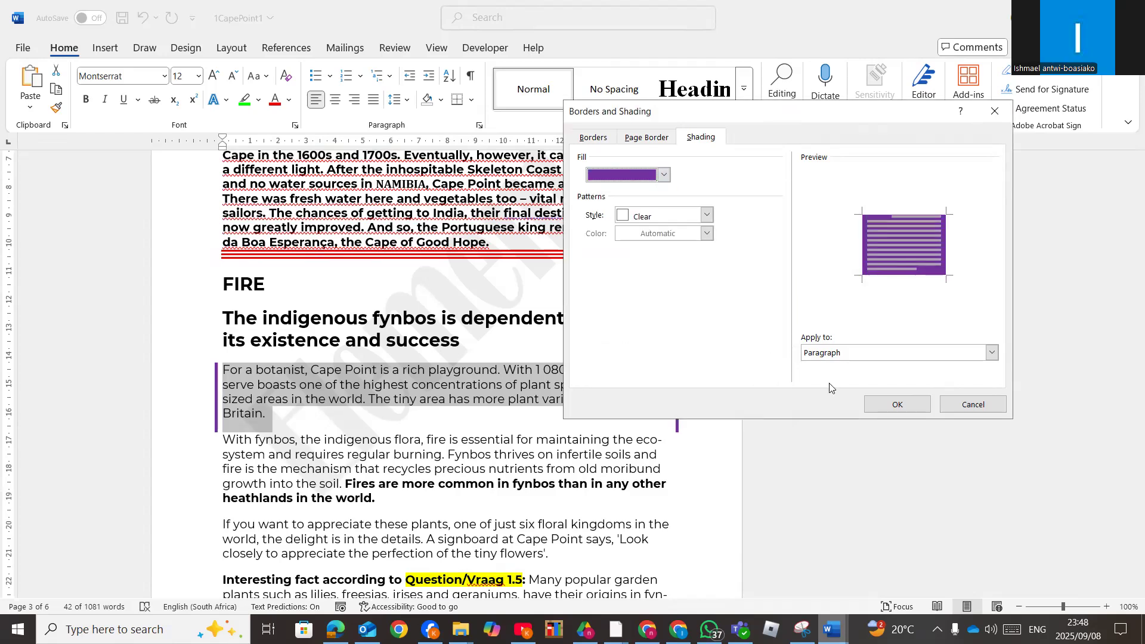
pyautogui.click(897, 404)
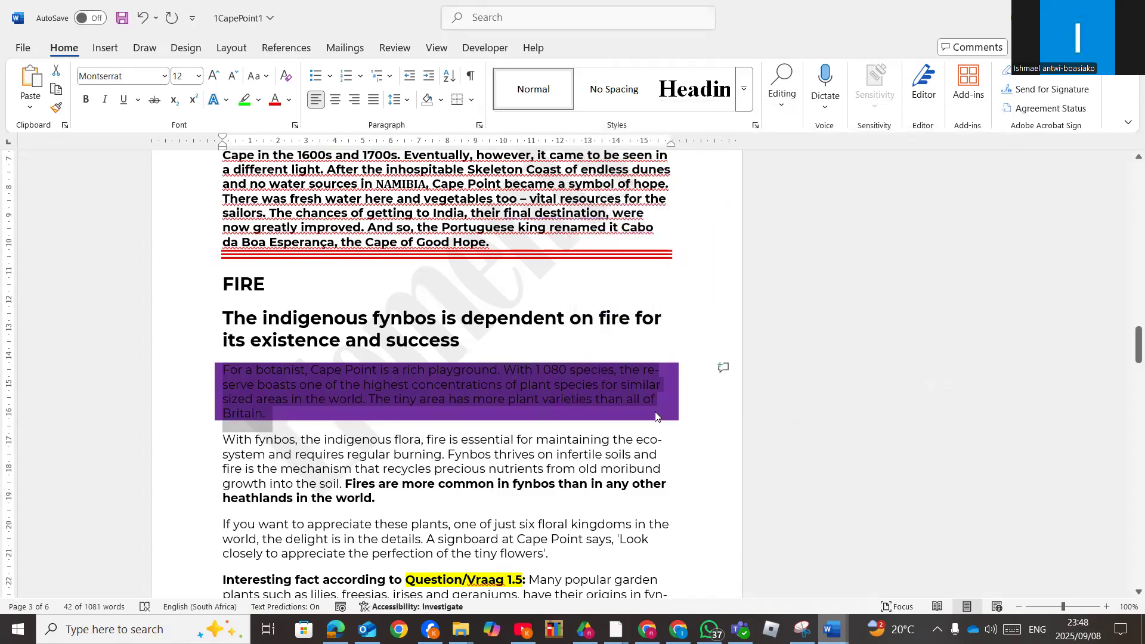
pyautogui.click(490, 454)
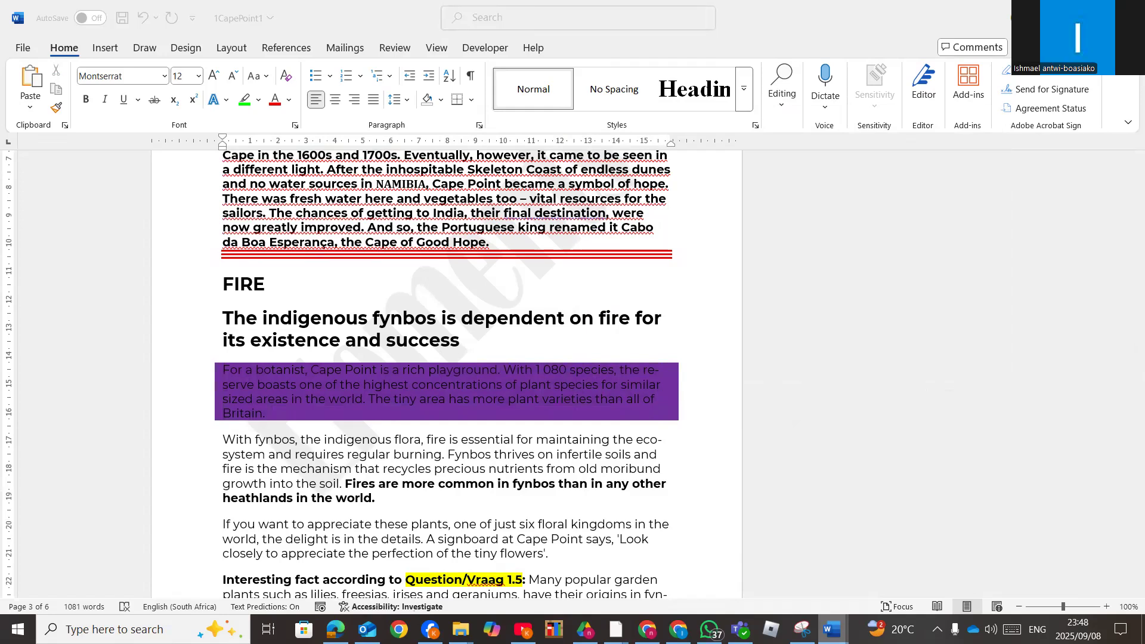
# Review the text formatting and page layout items in the Grade 8 and 9 checklist document, and return to 1CapePoint1
pyautogui.moveTo(833, 629)
pyautogui.click(821, 564)
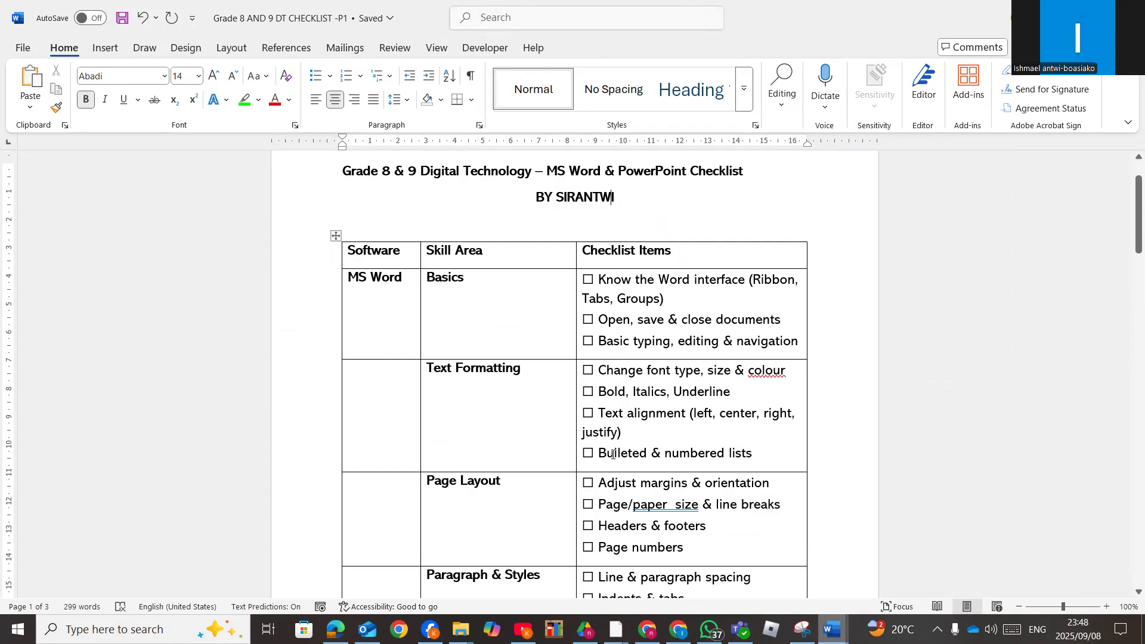
pyautogui.scroll(-4, 641, 452)
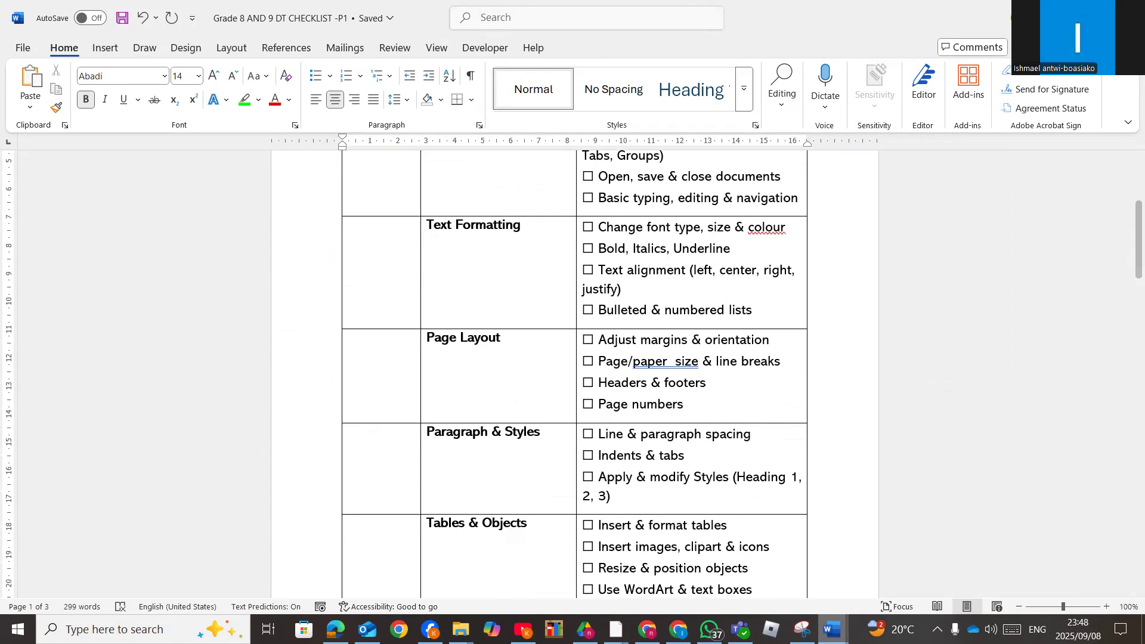
pyautogui.moveTo(833, 629)
pyautogui.click(955, 580)
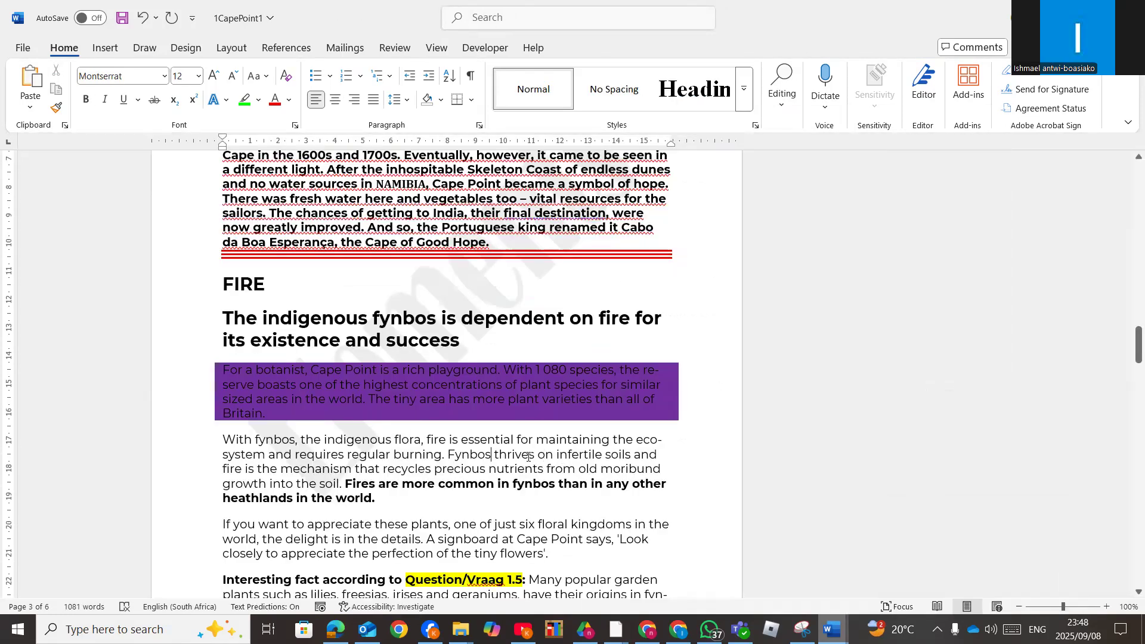
# Try justified, centred and right alignment on the "With fynbos" paragraph, and set it back to left alignment
pyautogui.scroll(-3, 528, 456)
pyautogui.moveTo(394, 392); pyautogui.dragTo(220, 332)
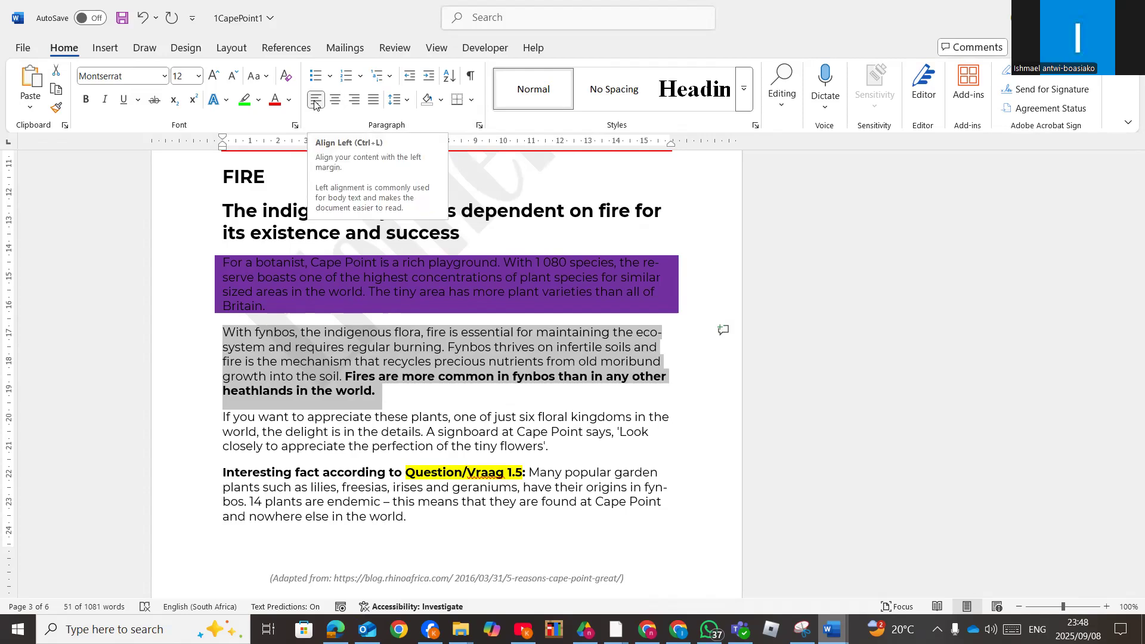
pyautogui.hotkey('ctrl', 'j')
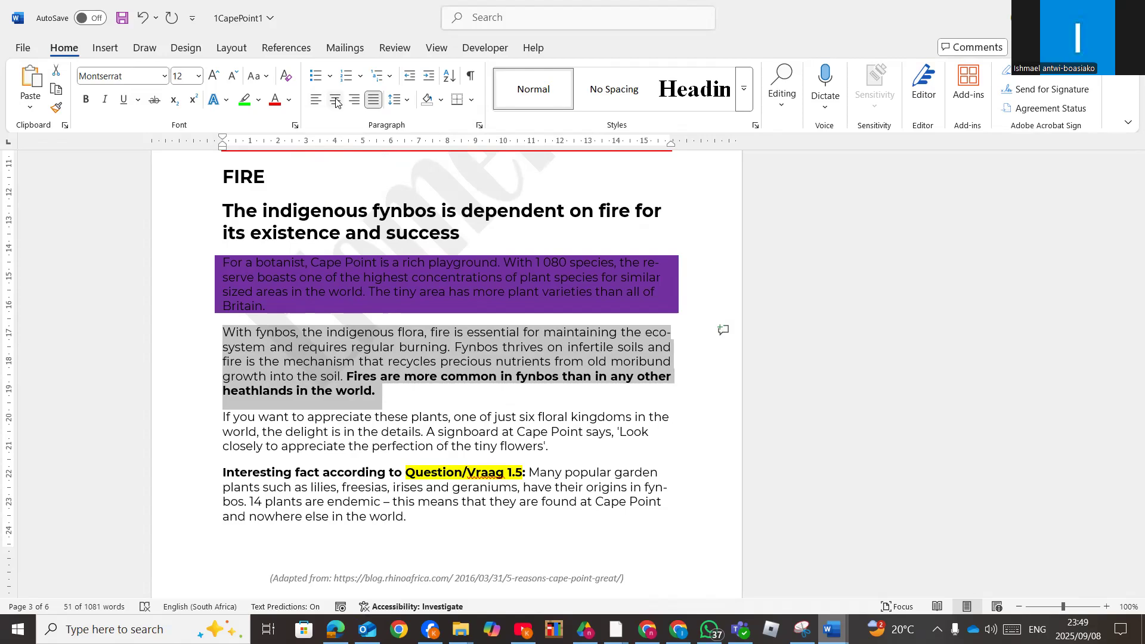
pyautogui.click(334, 100)
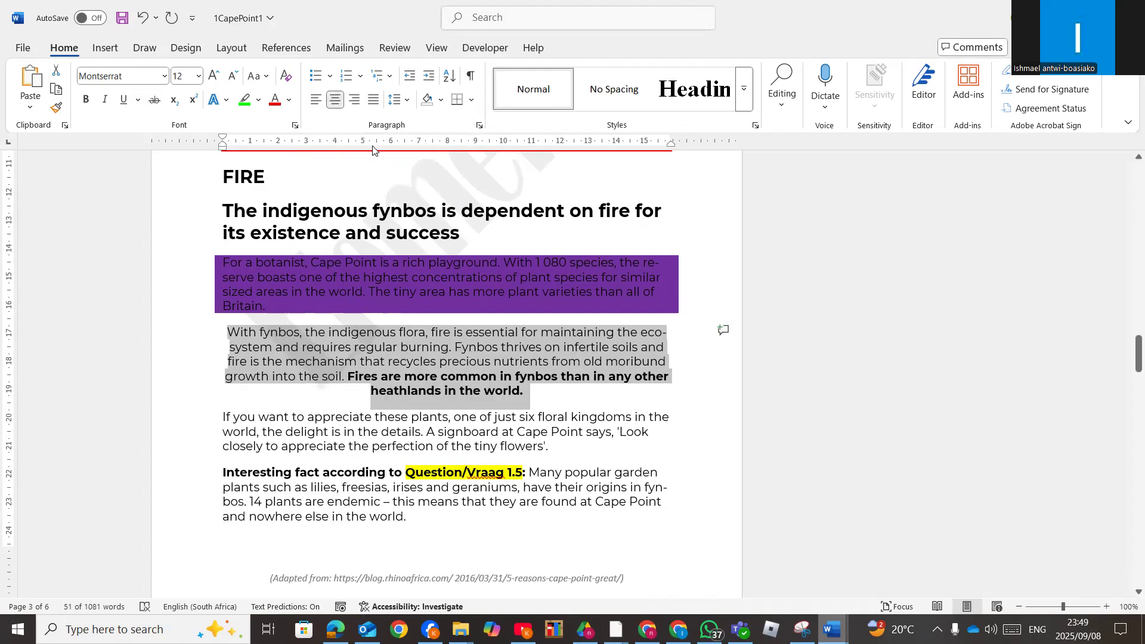
pyautogui.click(354, 99)
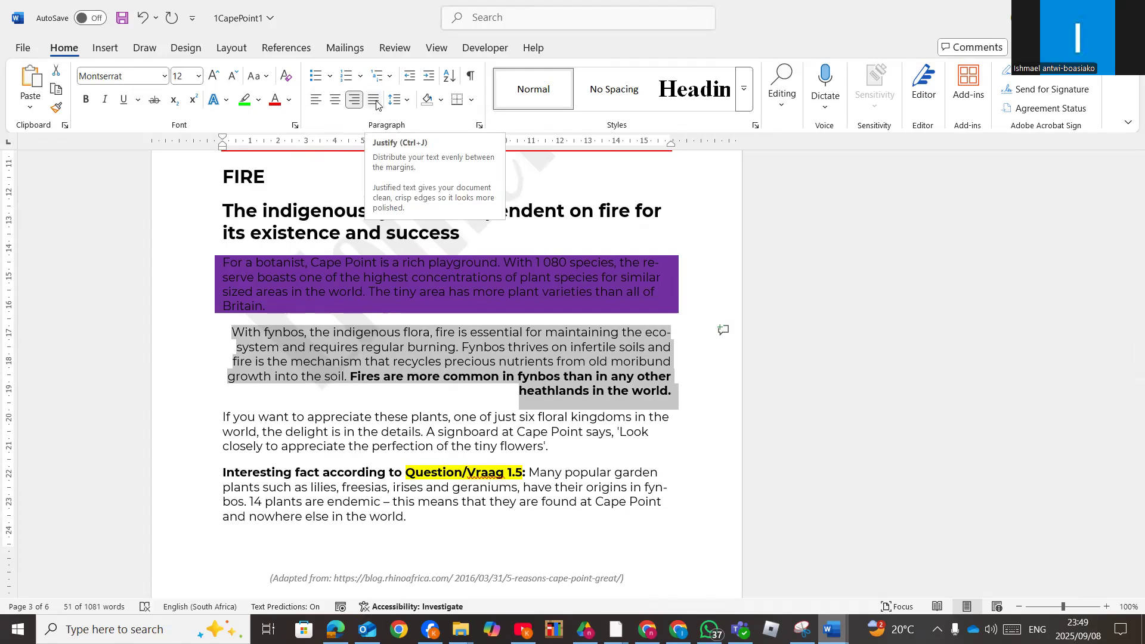
pyautogui.click(374, 101)
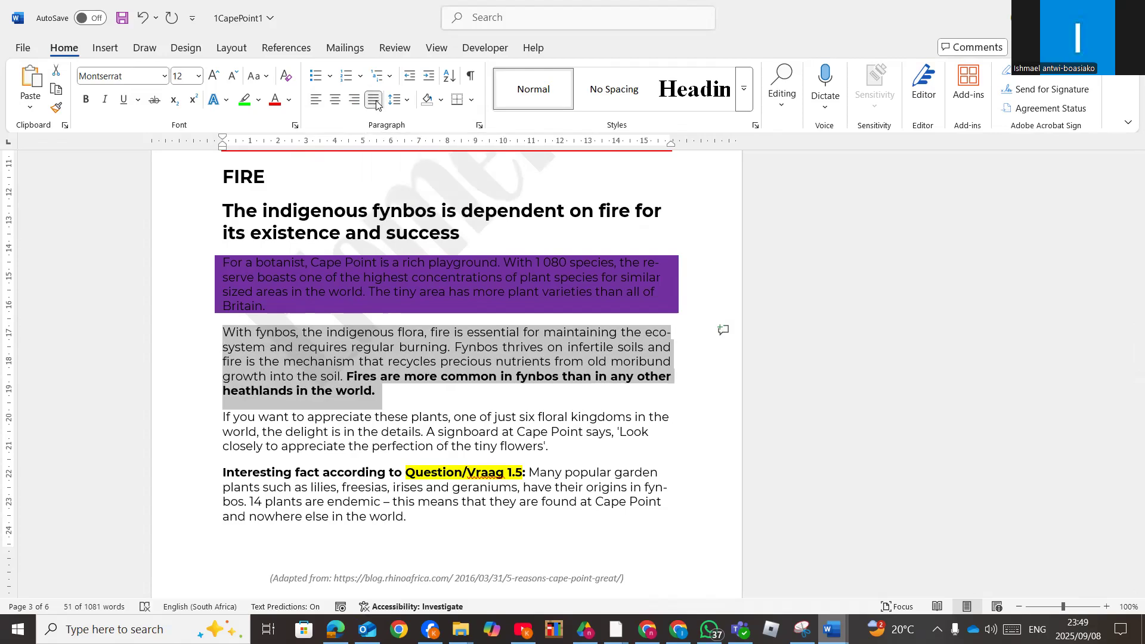
pyautogui.click(316, 99)
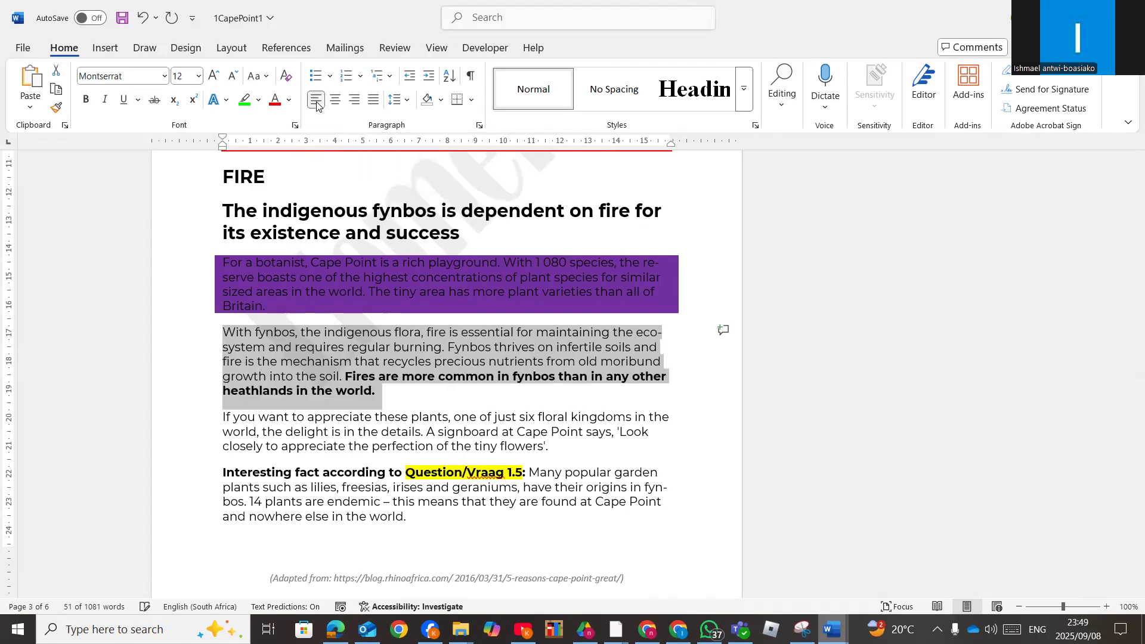
# Centre the "If you want to appreciate these plants" paragraph and right-align the "Interesting fact" paragraph
pyautogui.moveTo(440, 432); pyautogui.dragTo(222, 417)
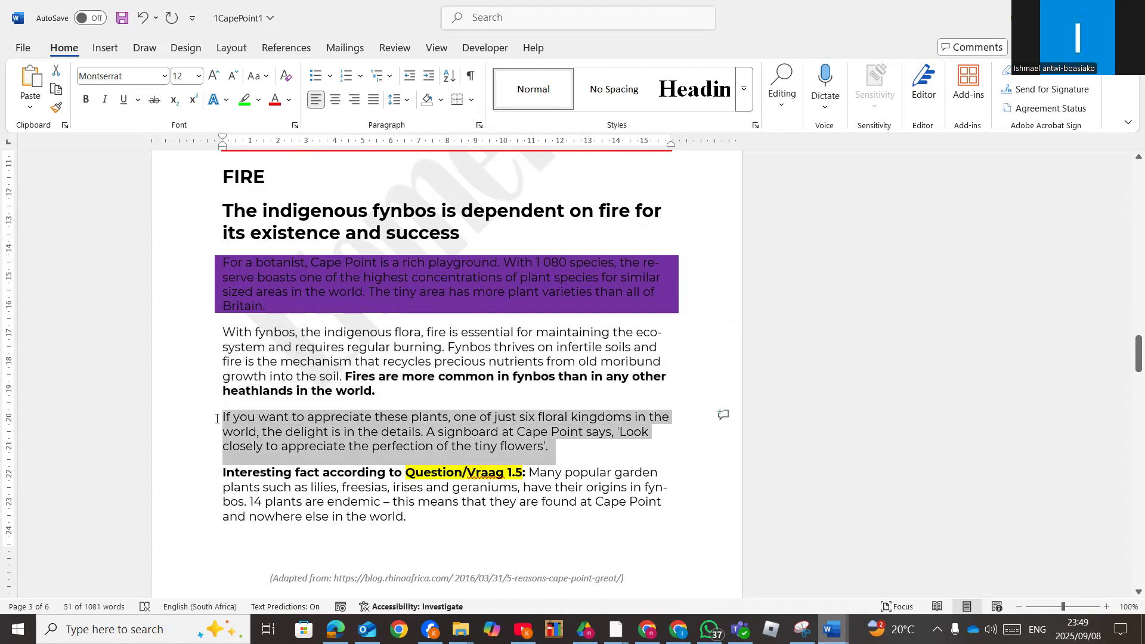
pyautogui.click(336, 97)
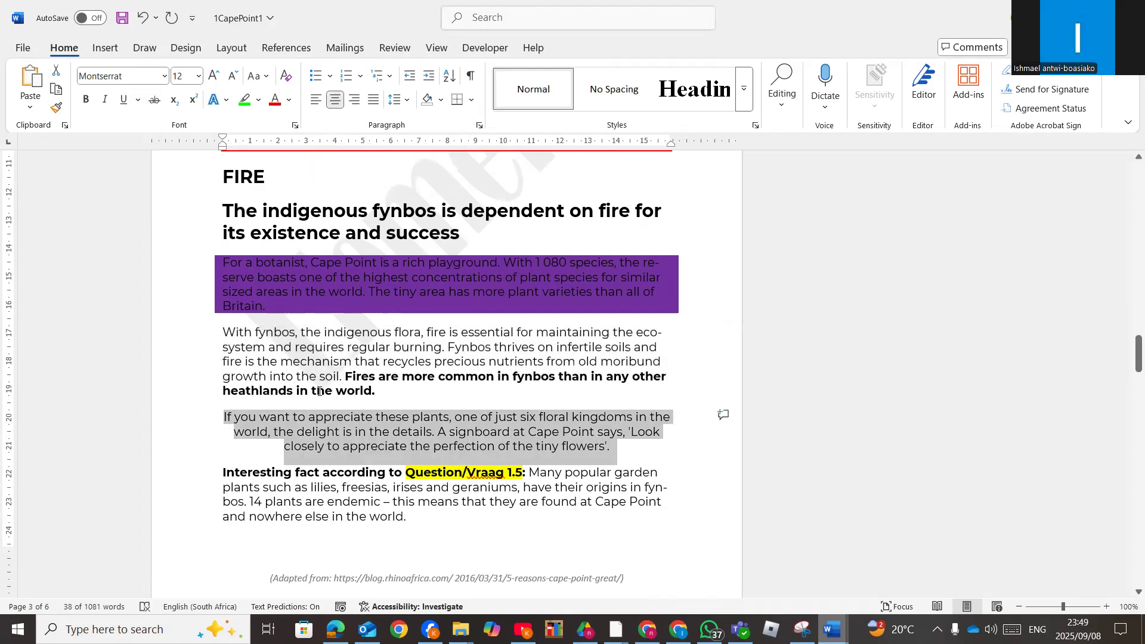
pyautogui.scroll(-1, 316, 439)
pyautogui.moveTo(411, 486); pyautogui.dragTo(223, 436)
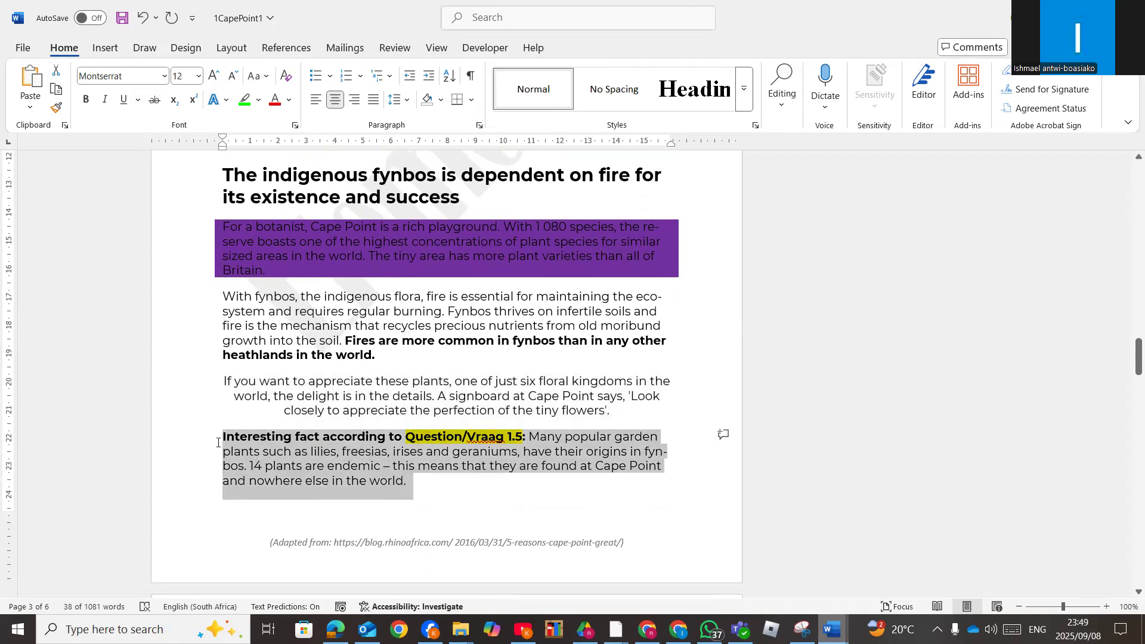
pyautogui.click(355, 99)
# Justify the paragraph under the Animals heading in the LIFE section
pyautogui.scroll(-2, 478, 443)
pyautogui.scroll(-8, 477, 443)
pyautogui.moveTo(292, 399); pyautogui.dragTo(222, 339)
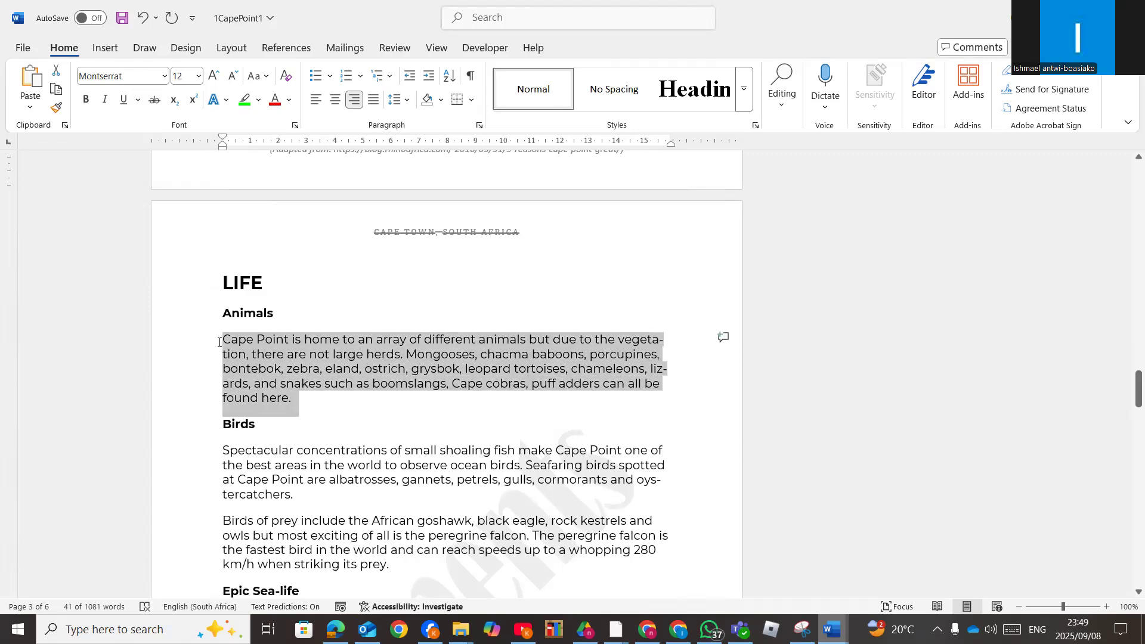
pyautogui.click(374, 100)
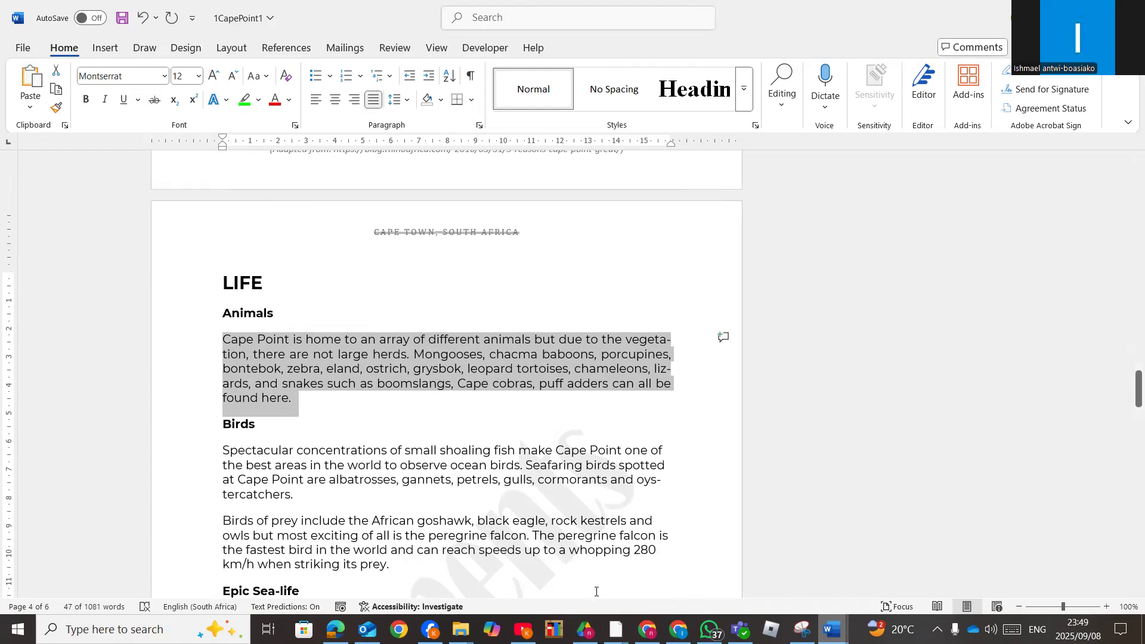
# Try line spacings of 1,5 and 2,0 on the Animals paragraph, and set it to 3,0
pyautogui.click(409, 102)
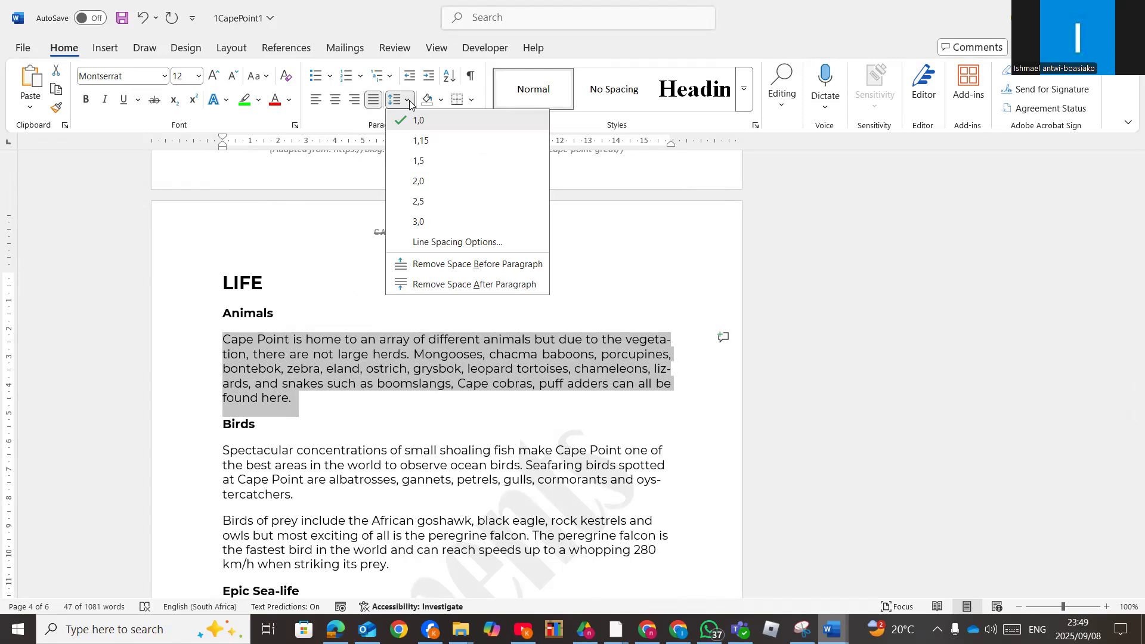
pyautogui.click(411, 103)
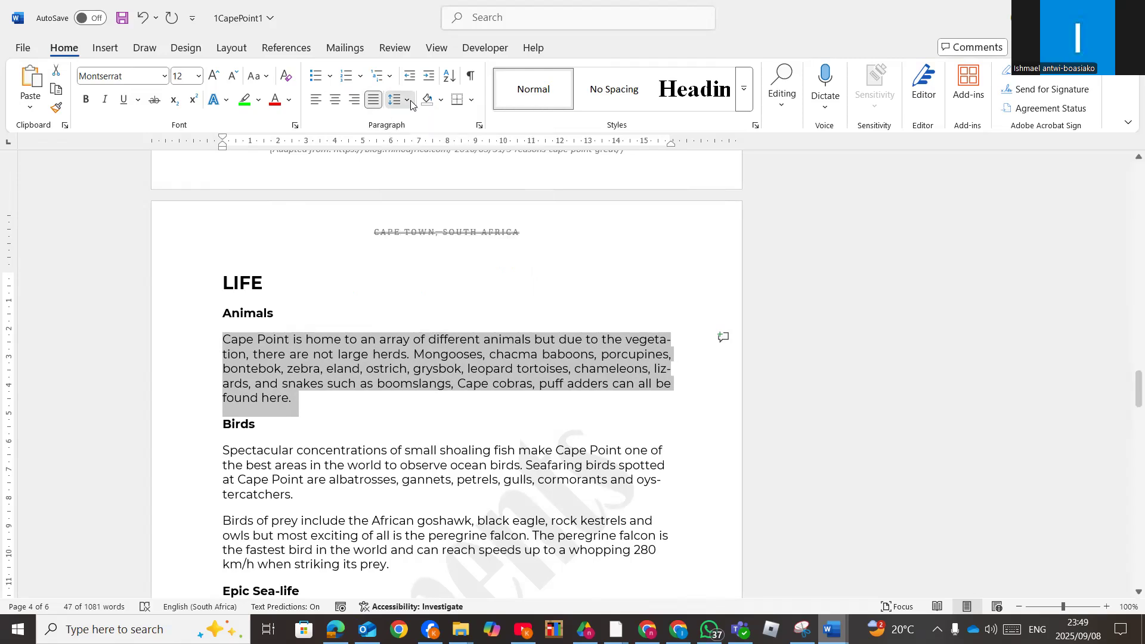
pyautogui.click(411, 103)
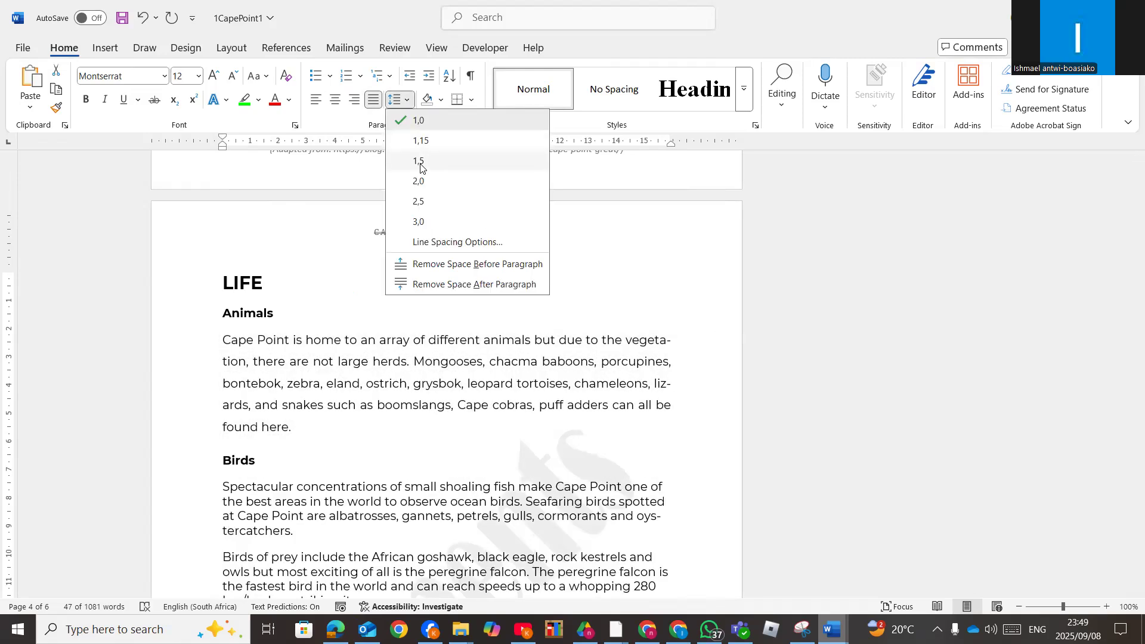
pyautogui.click(420, 162)
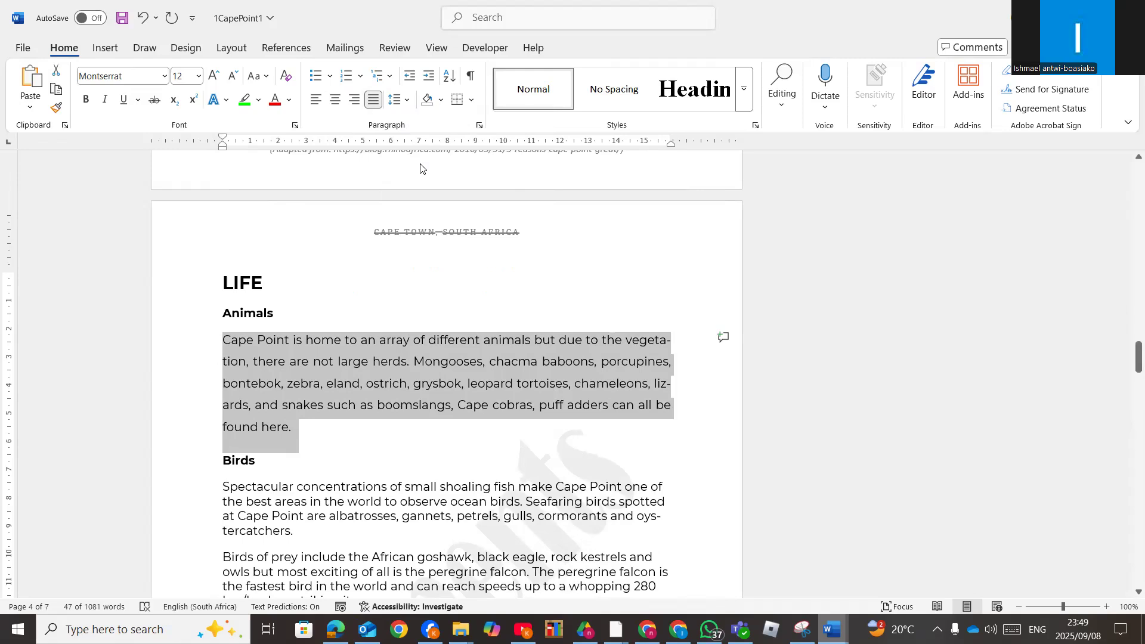
pyautogui.click(411, 103)
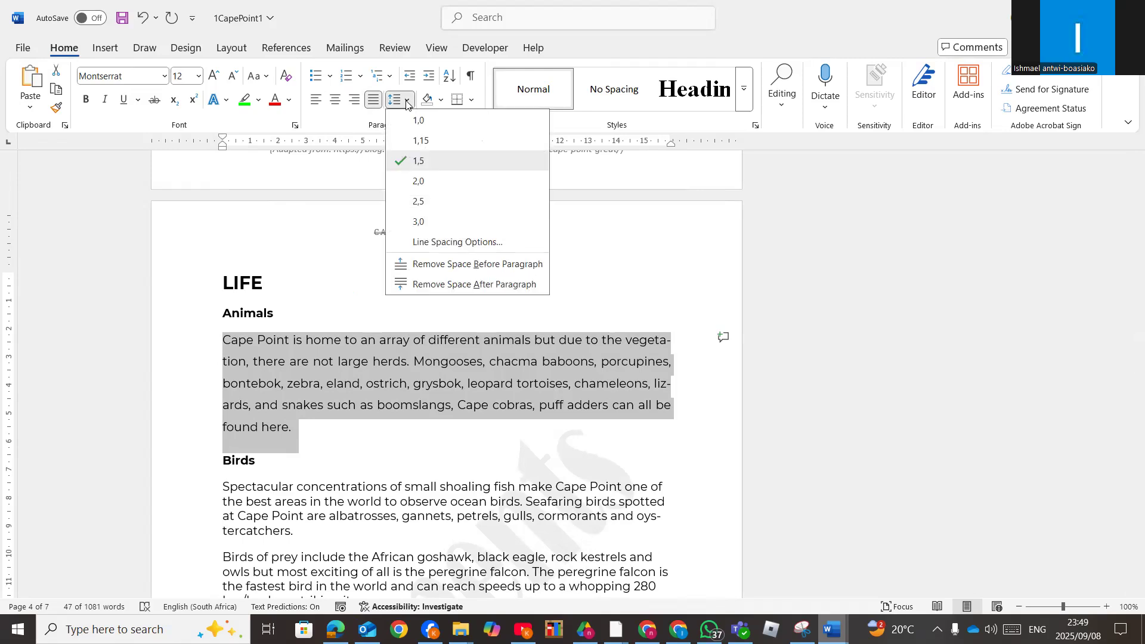
pyautogui.click(412, 182)
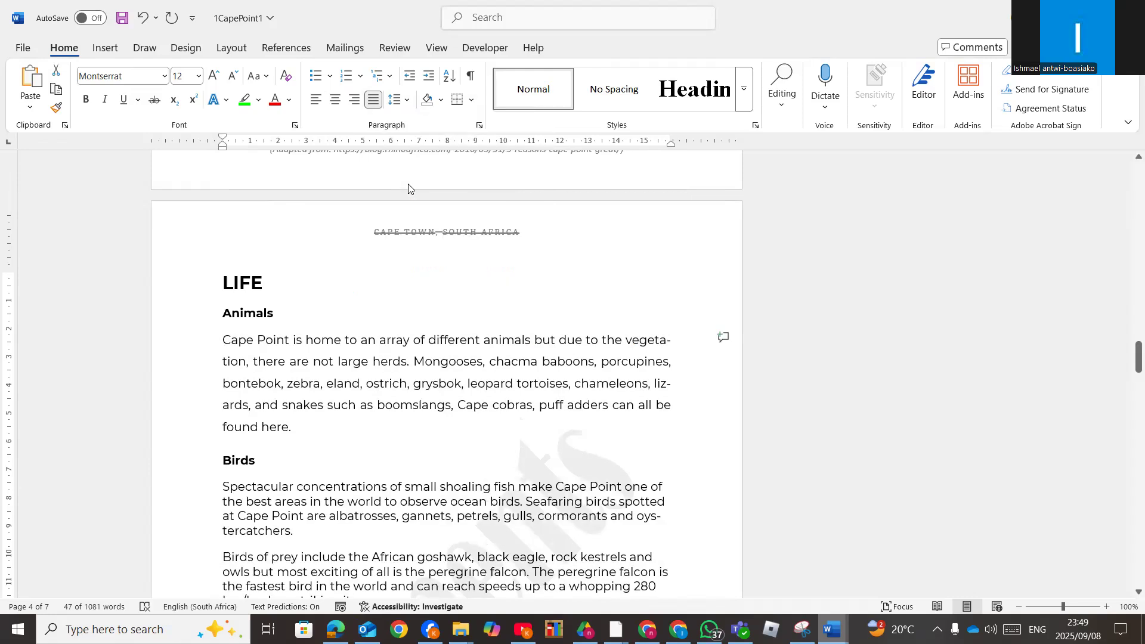
pyautogui.click(408, 100)
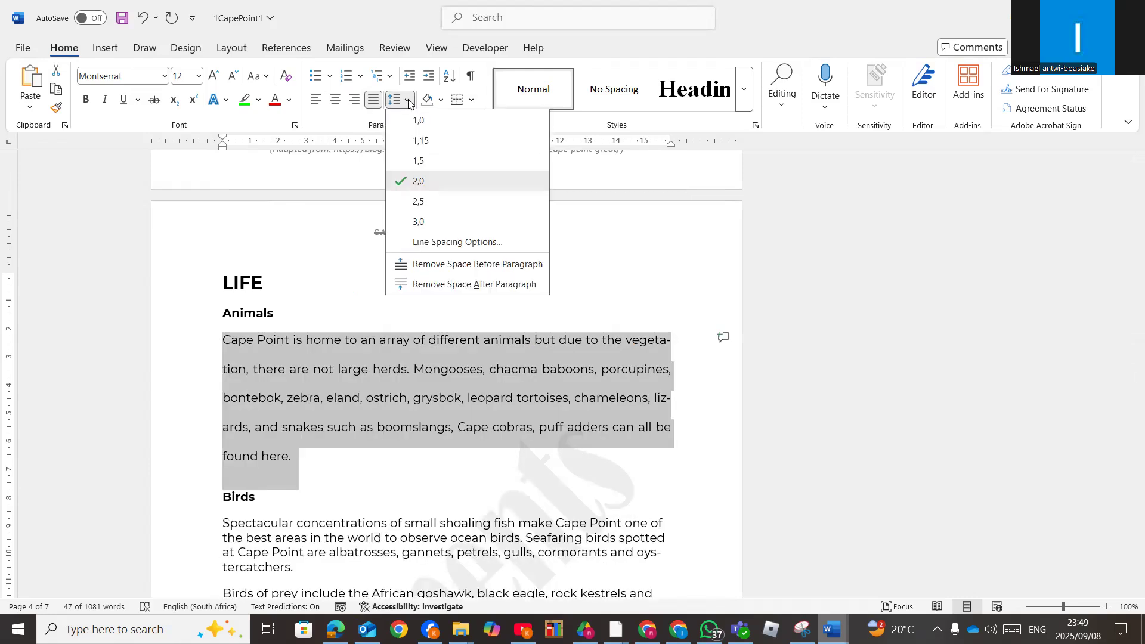
pyautogui.click(417, 222)
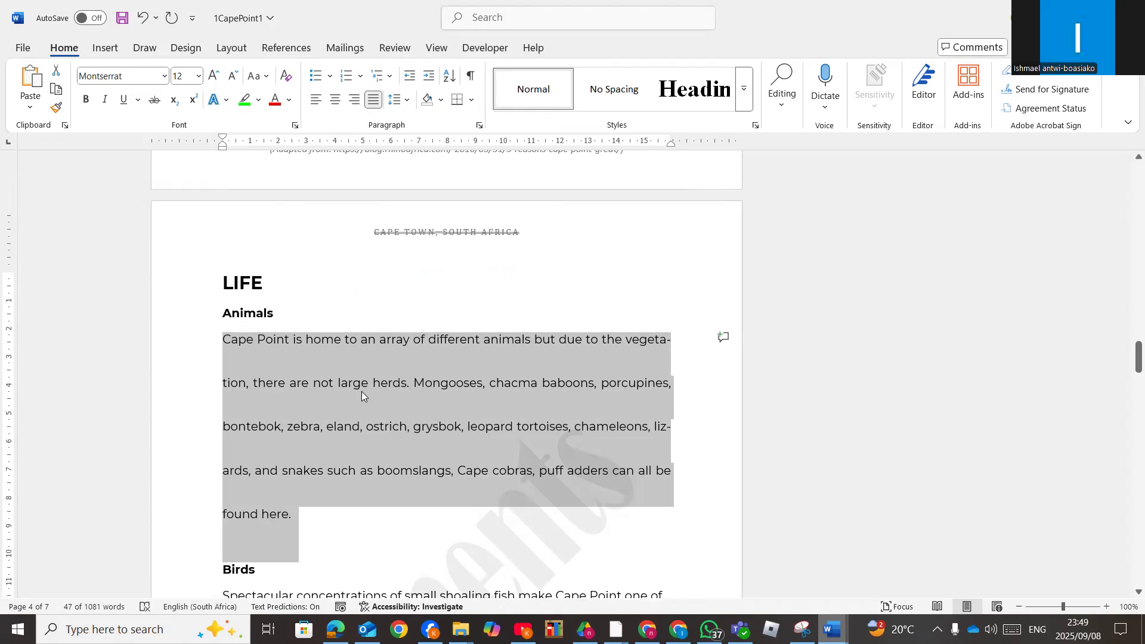
# Look through the pages from the LIFE section to the end of the document for text suited to a list
pyautogui.scroll(-7, 376, 429)
pyautogui.scroll(-20, 376, 430)
pyautogui.scroll(-4, 372, 457)
pyautogui.scroll(6, 372, 457)
pyautogui.scroll(-10, 372, 457)
pyautogui.scroll(5, 372, 458)
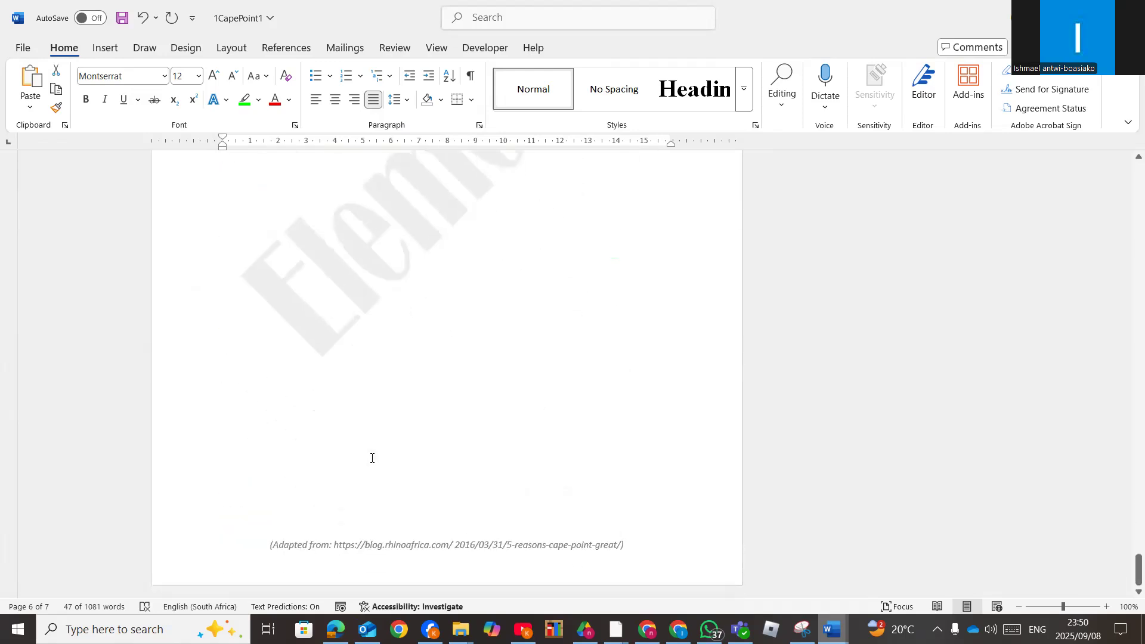
pyautogui.scroll(-8, 373, 458)
pyautogui.scroll(14, 373, 459)
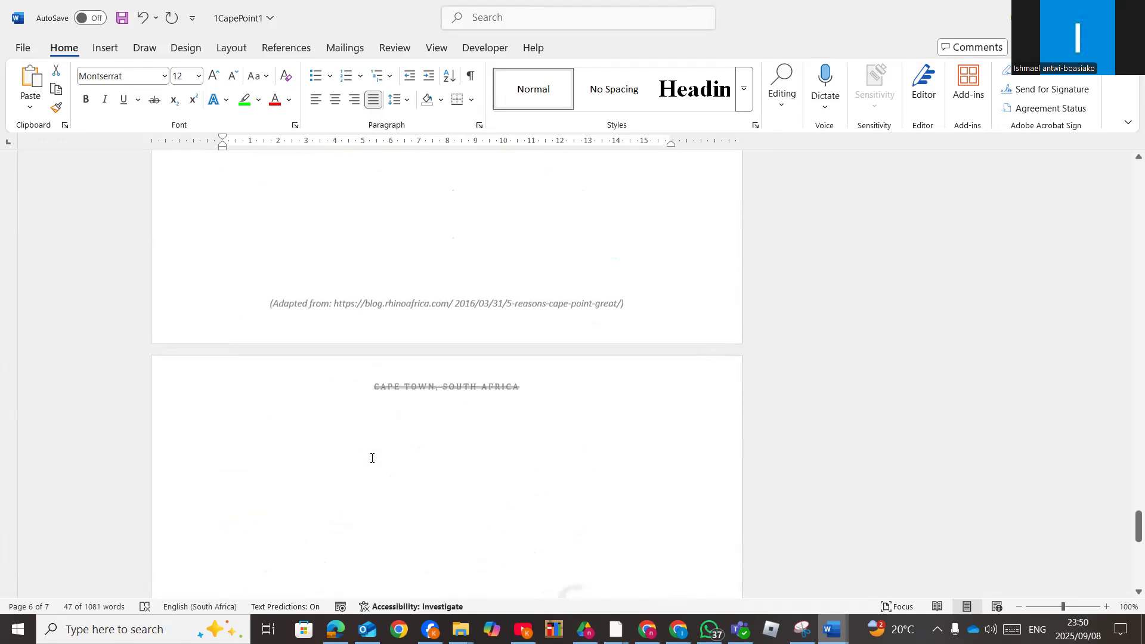
pyautogui.scroll(6, 372, 458)
pyautogui.scroll(-14, 372, 458)
pyautogui.scroll(4, 375, 454)
pyautogui.scroll(14, 374, 453)
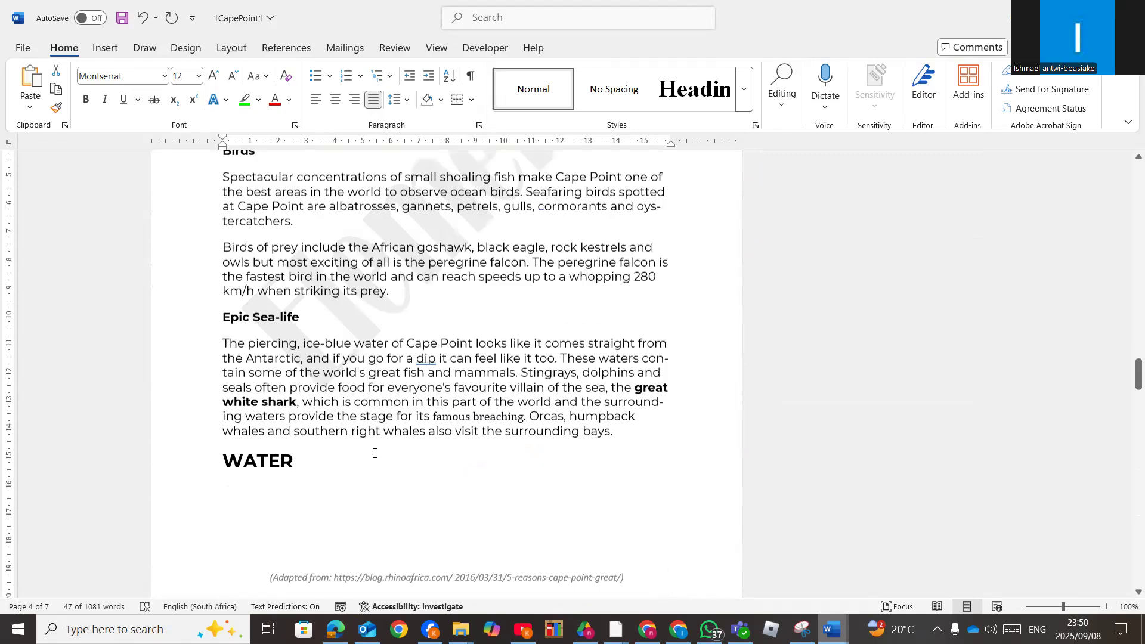
# Format the two paragraphs under the Birds heading as a bulleted list with the four-diamond bullet
pyautogui.moveTo(222, 357); pyautogui.dragTo(244, 471)
pyautogui.moveTo(348, 477); pyautogui.dragTo(428, 478)
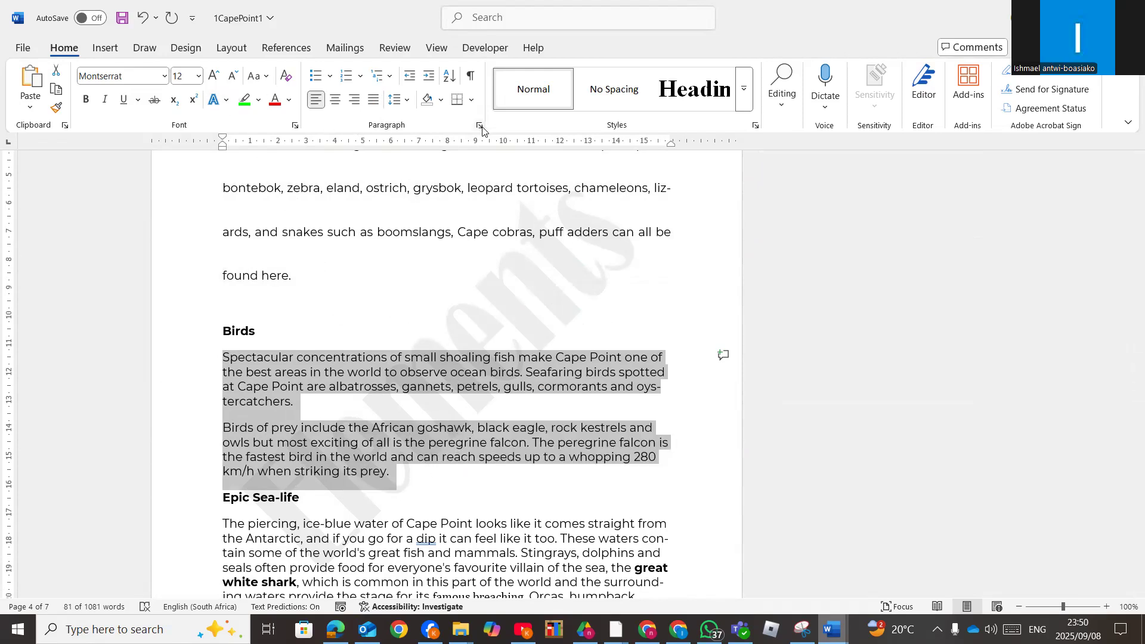
pyautogui.click(331, 81)
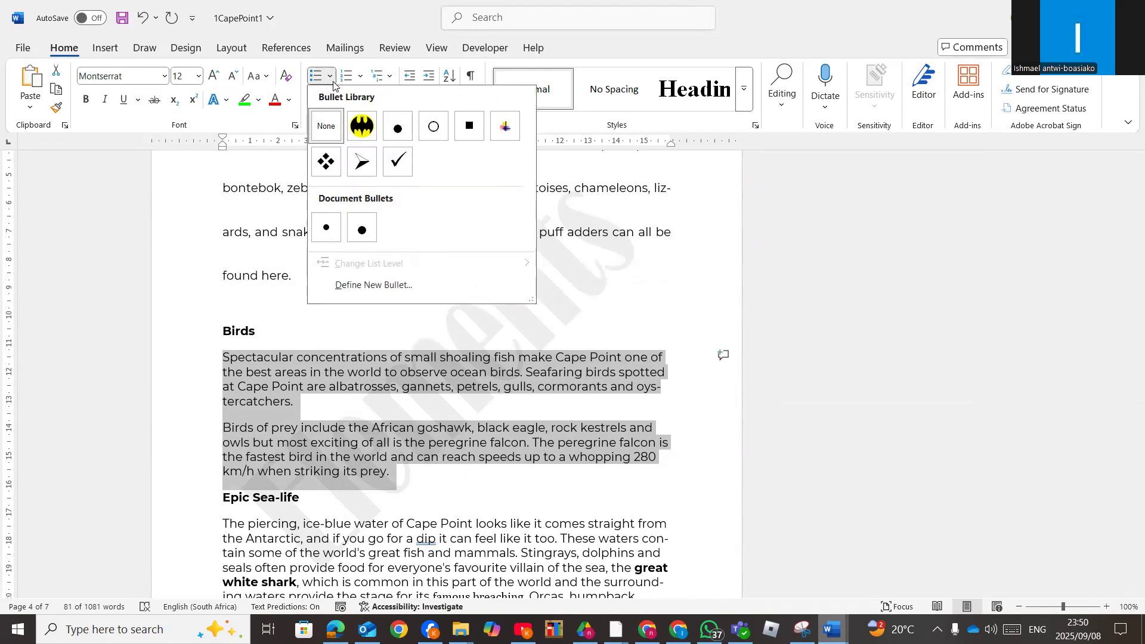
pyautogui.click(335, 173)
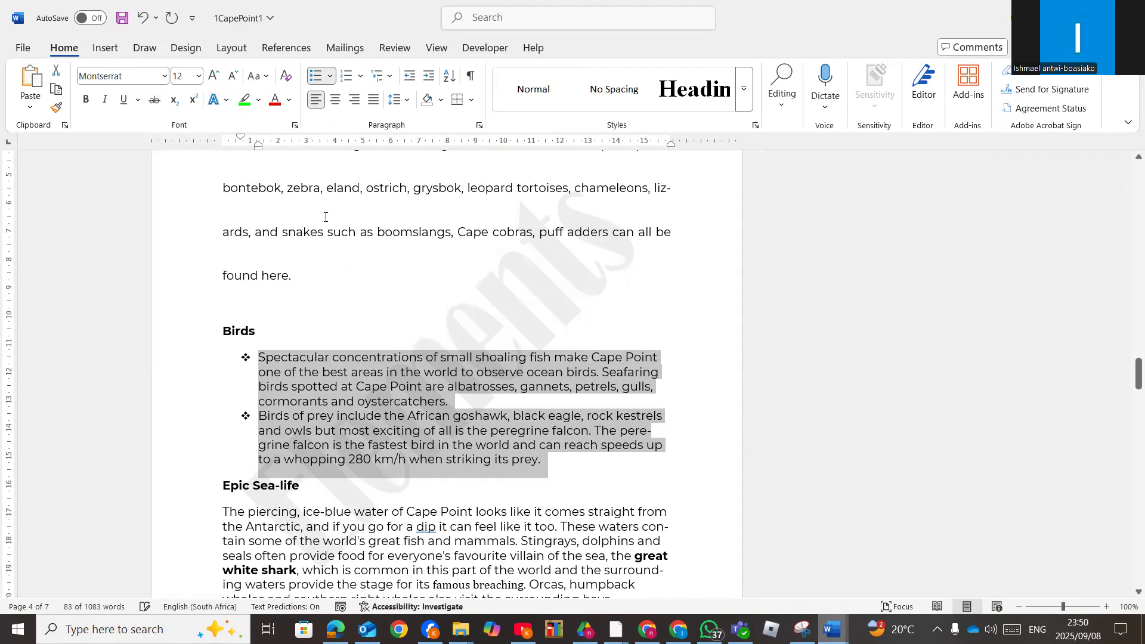
# Format the paragraph under the Epic Sea-life heading as a numbered list in the A. B. C. style
pyautogui.scroll(-3, 287, 398)
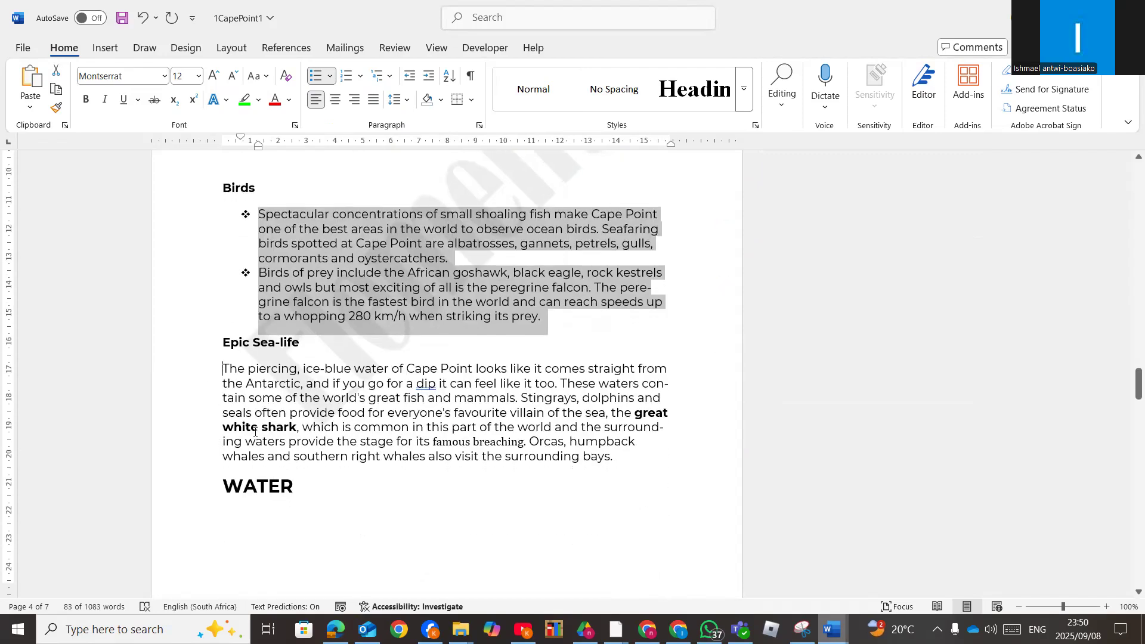
pyautogui.moveTo(222, 368); pyautogui.dragTo(259, 460)
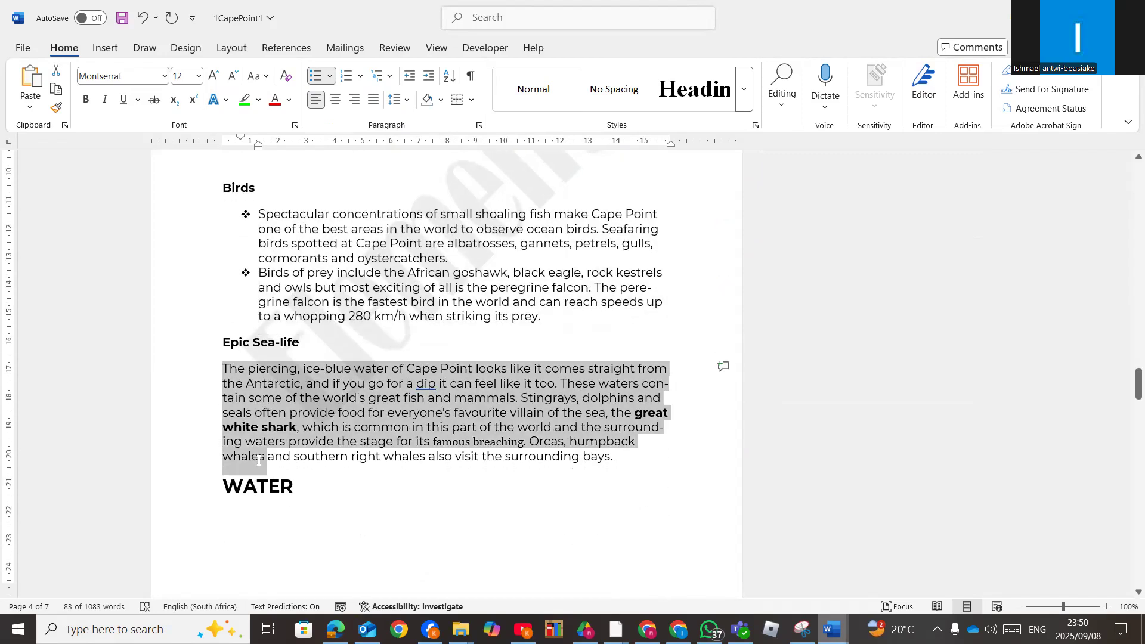
pyautogui.click(362, 81)
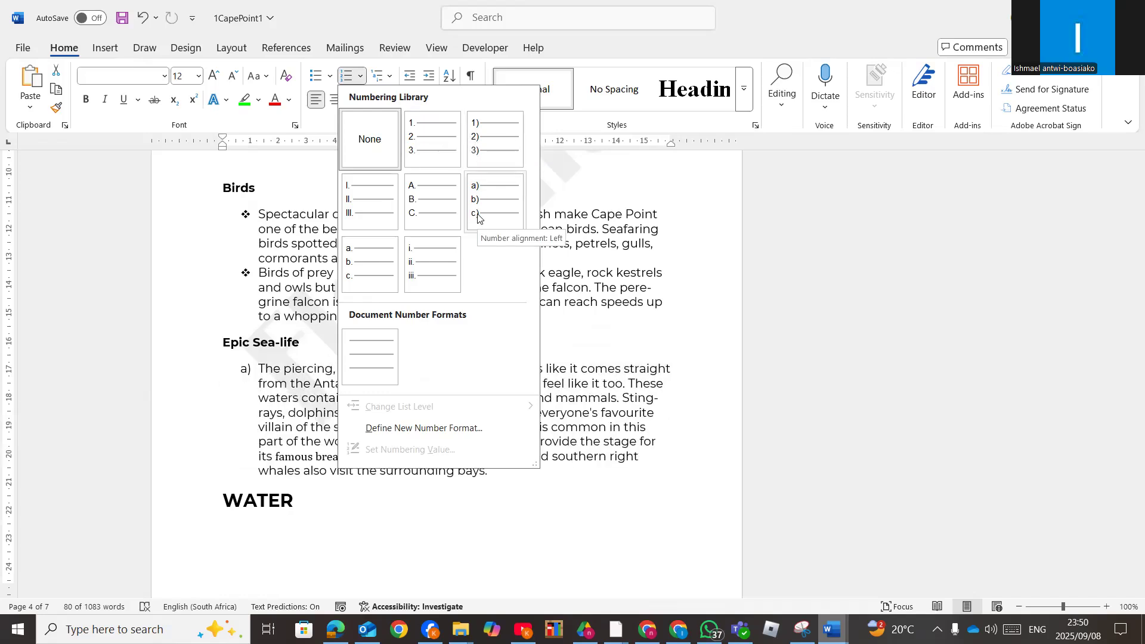
pyautogui.click(418, 216)
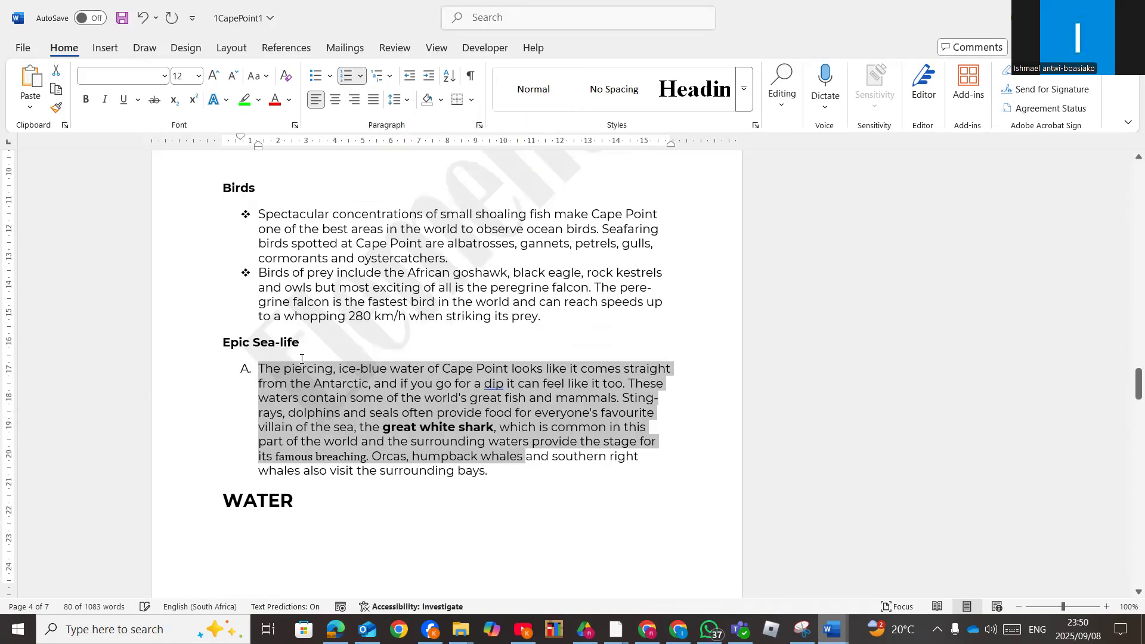
# Bullet the Activities paragraph under INFORMATION FOR VISITORS with a new picture bullet, using the 1Bullet (2) image from the MS Word folder
pyautogui.scroll(20, 308, 369)
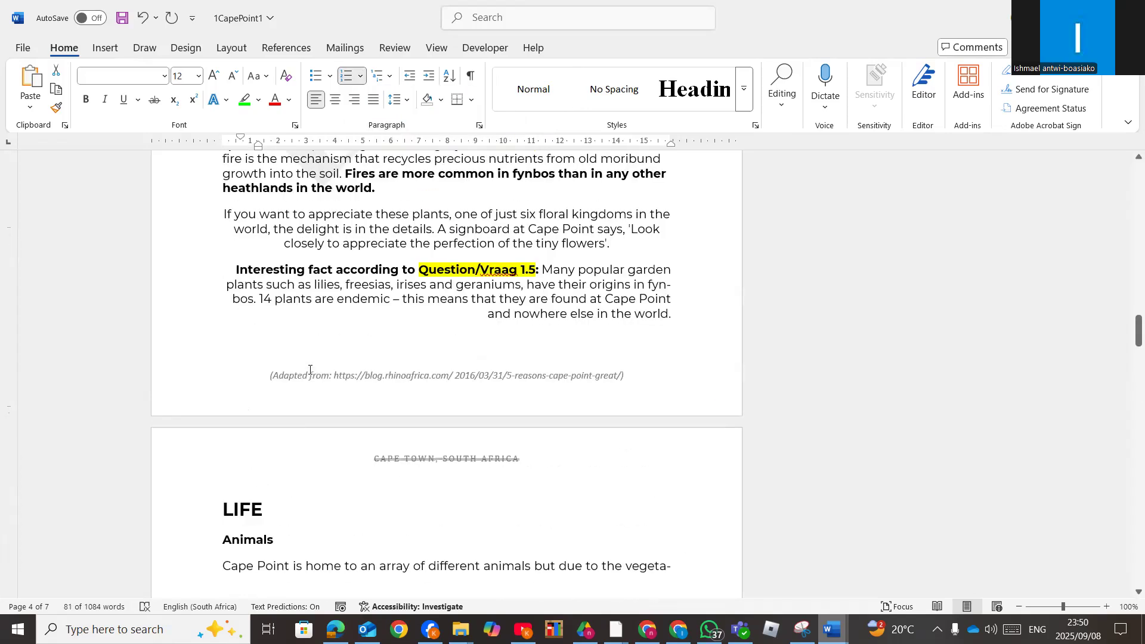
pyautogui.scroll(8, 309, 370)
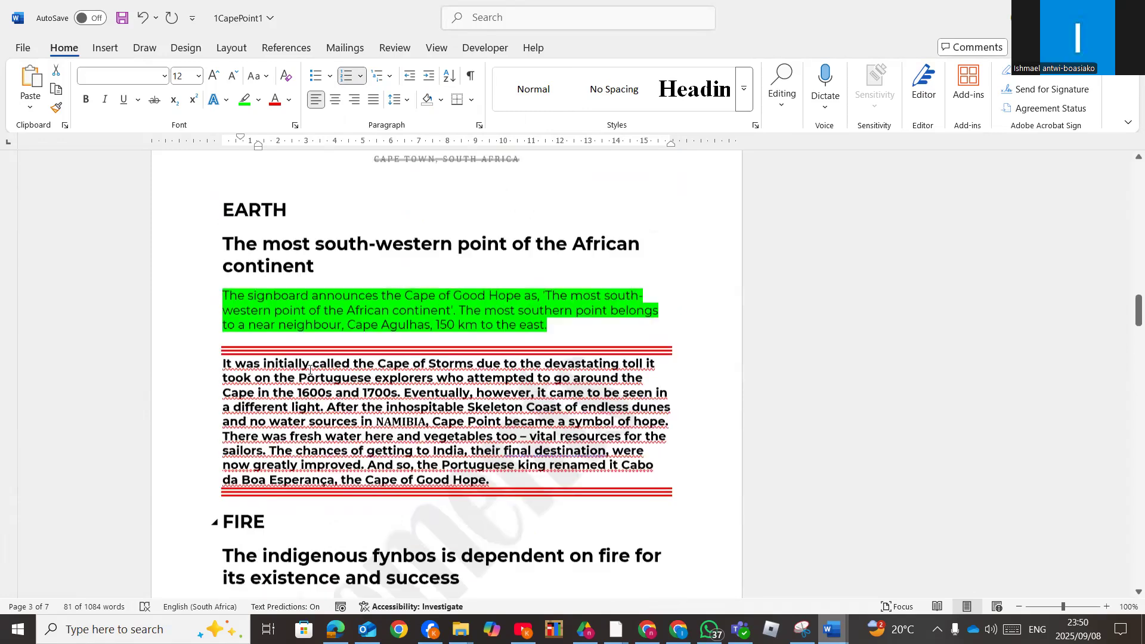
pyautogui.scroll(-20, 310, 370)
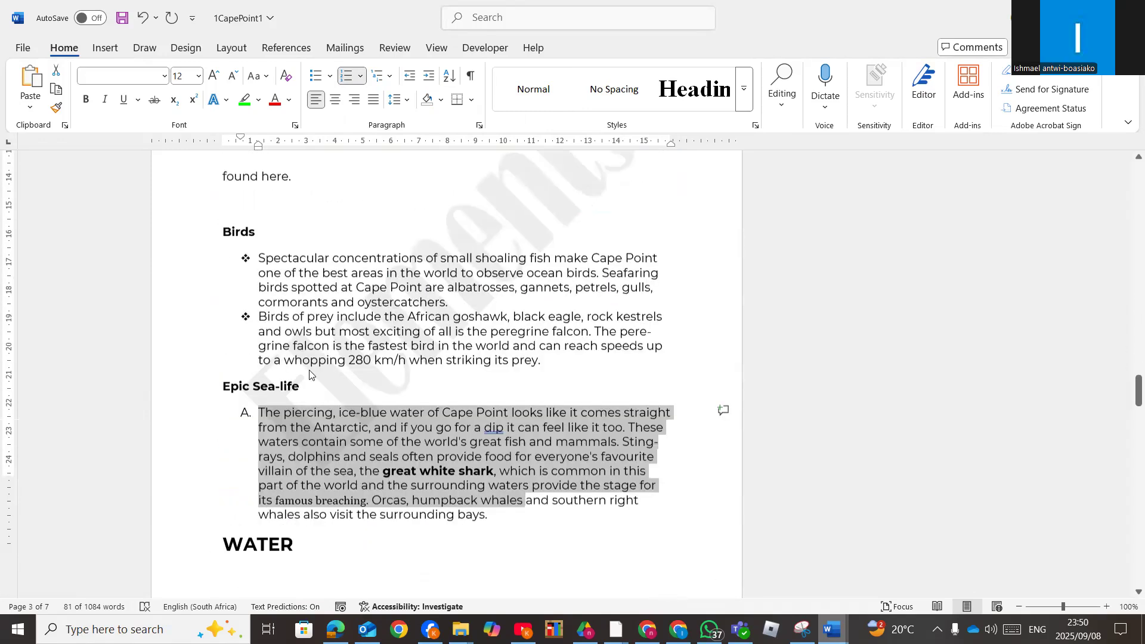
pyautogui.scroll(-15, 309, 374)
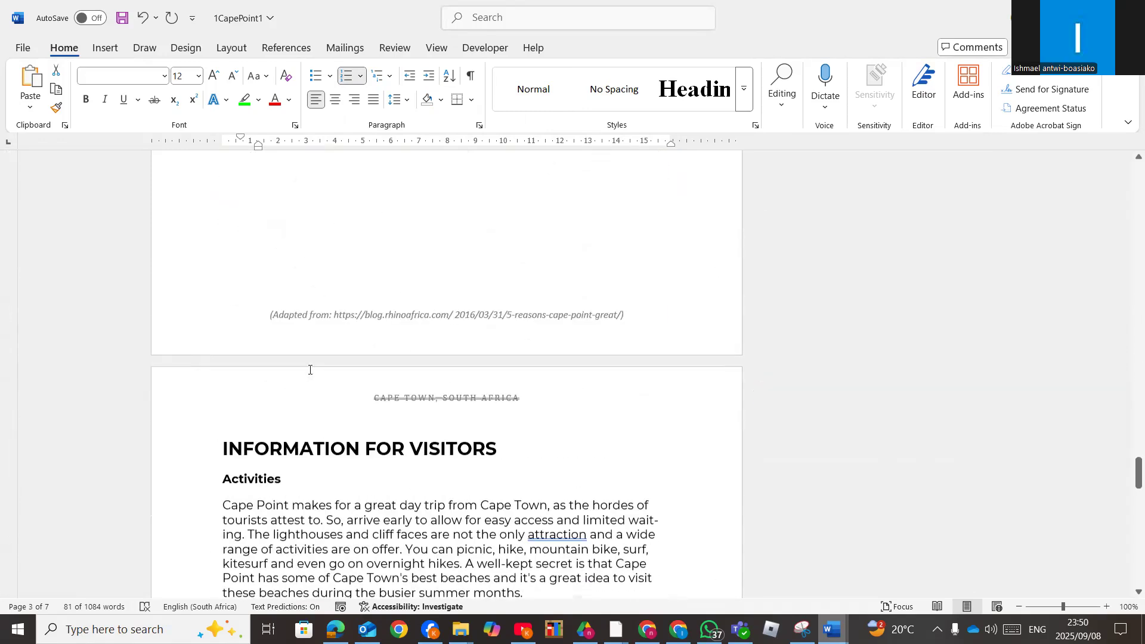
pyautogui.scroll(1, 263, 278)
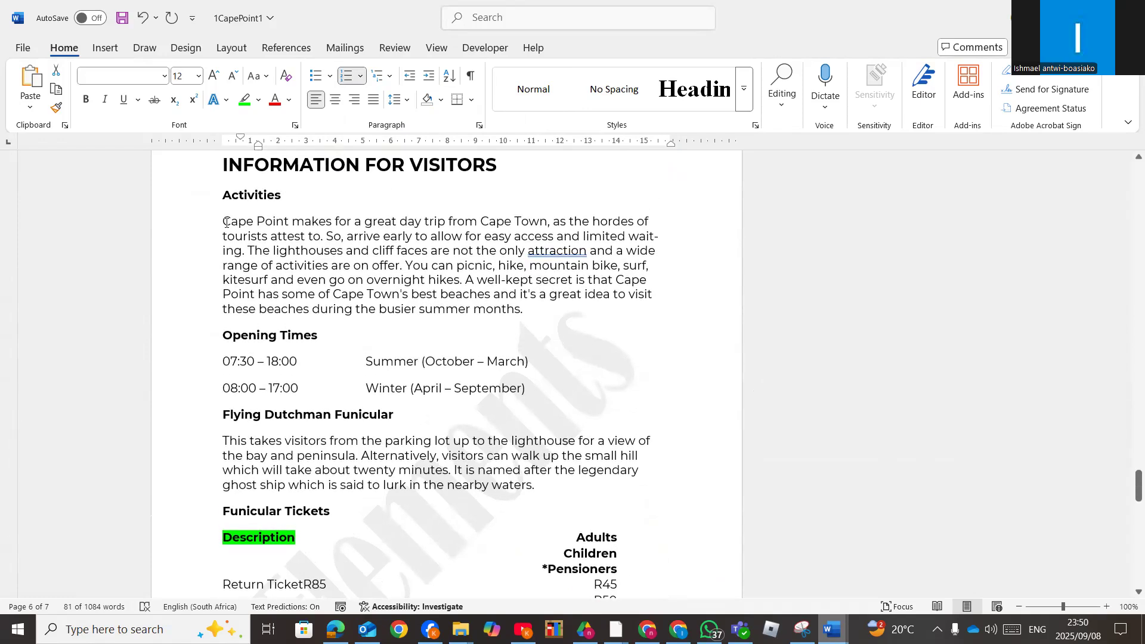
pyautogui.moveTo(223, 221); pyautogui.dragTo(554, 302)
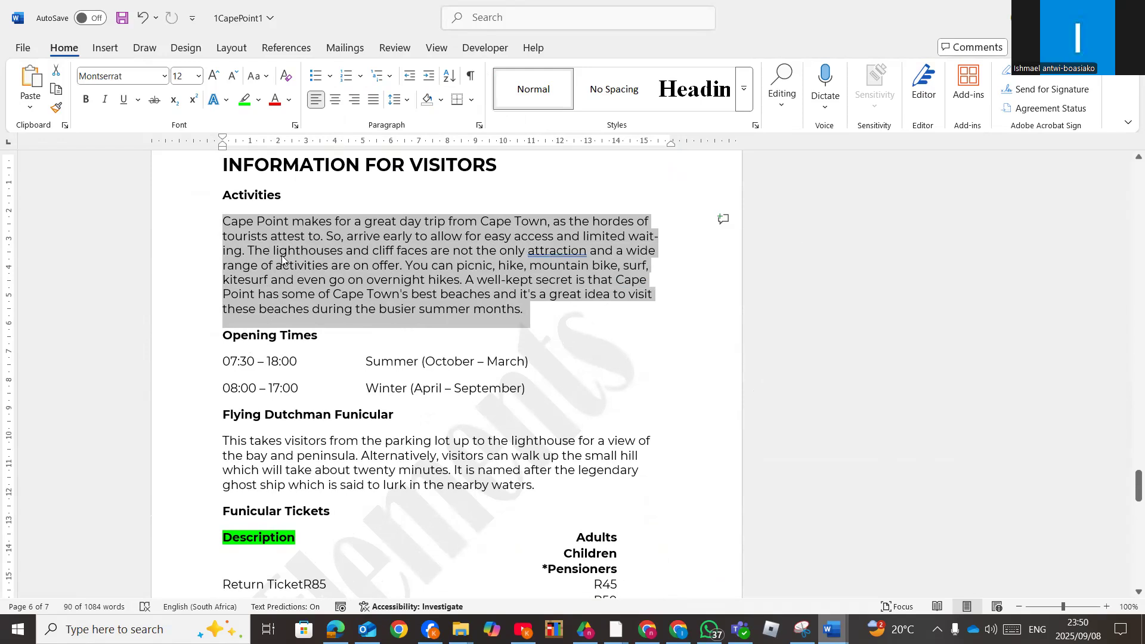
pyautogui.click(329, 77)
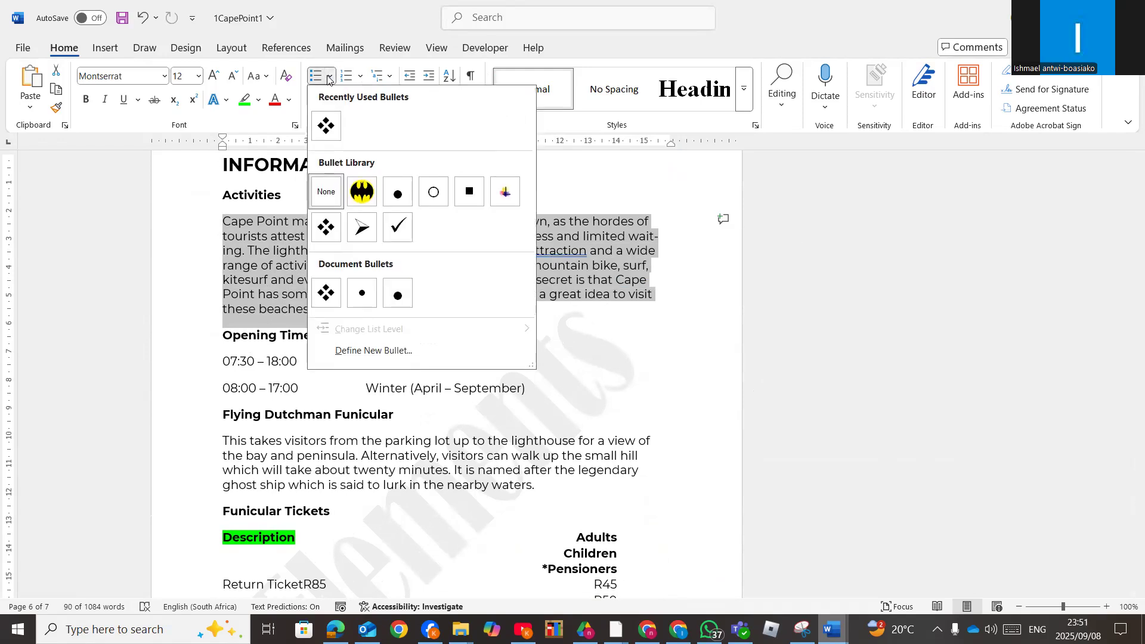
pyautogui.click(371, 352)
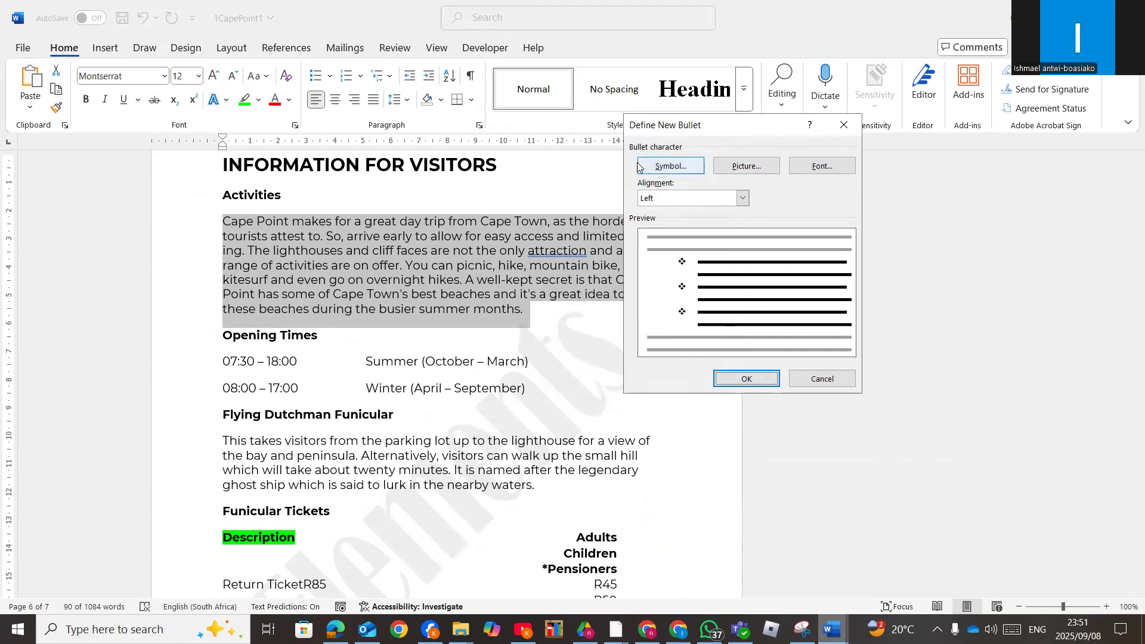
pyautogui.click(755, 168)
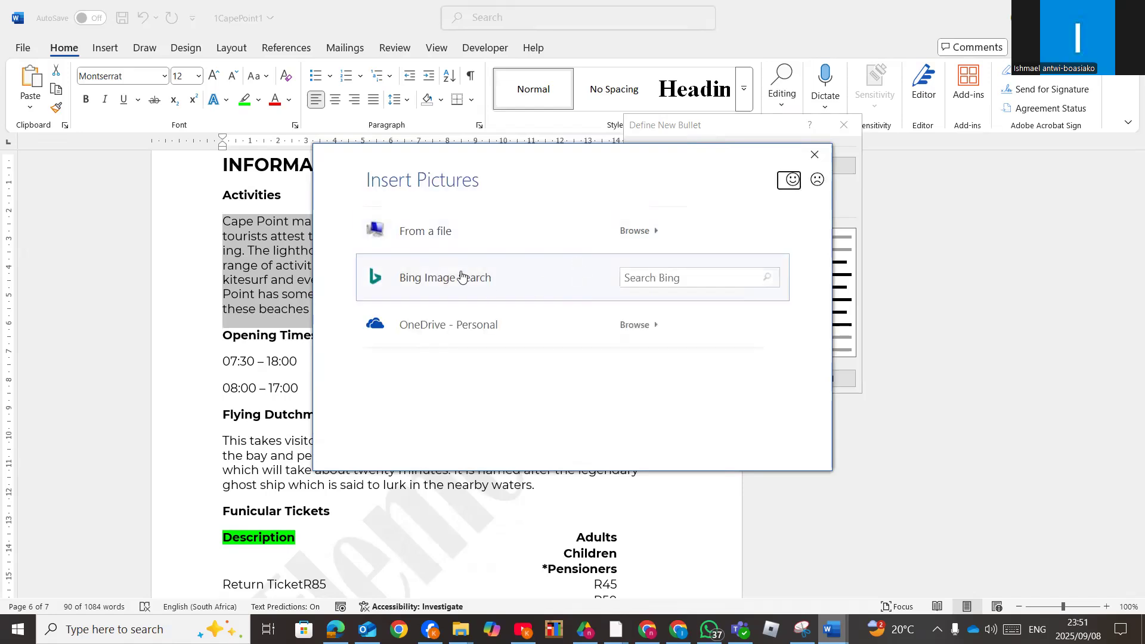
pyautogui.click(447, 230)
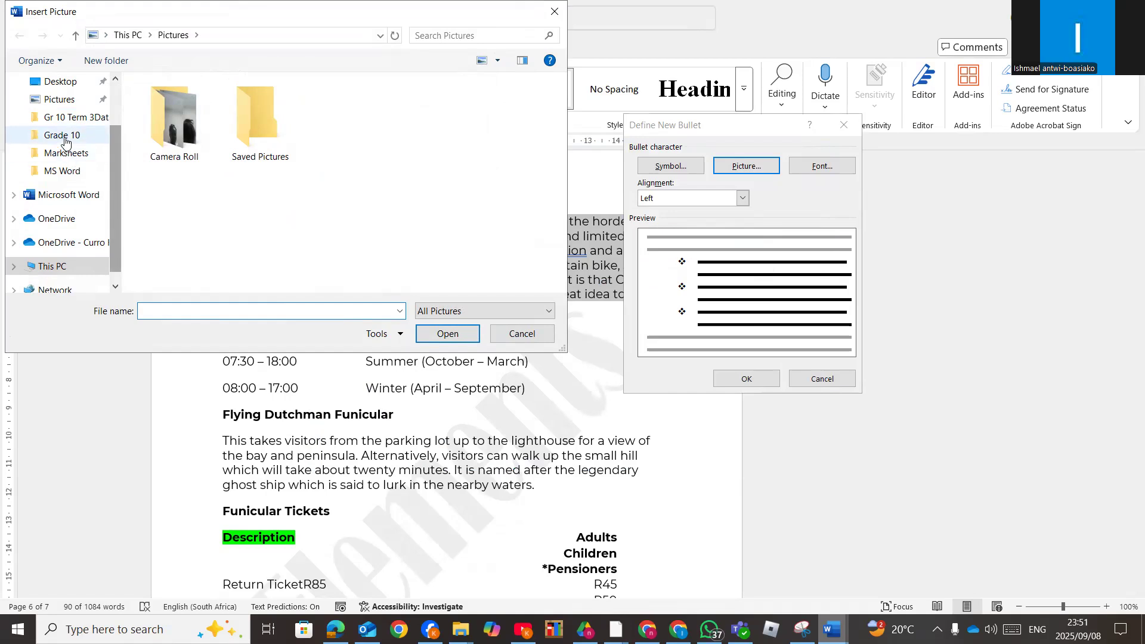
pyautogui.click(67, 172)
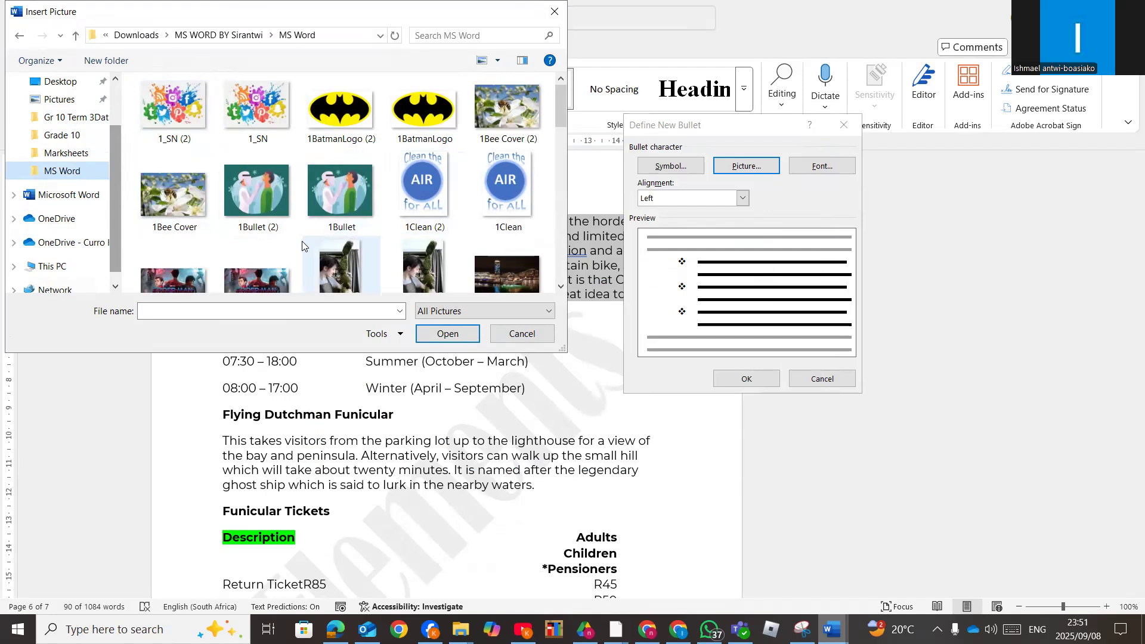
pyautogui.doubleClick(268, 201)
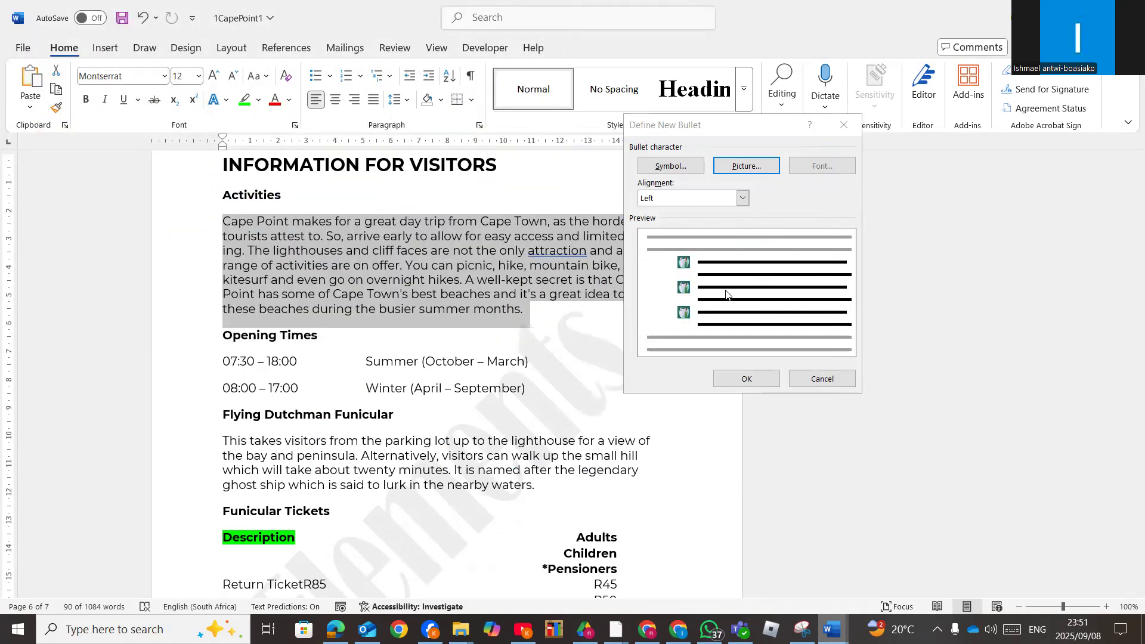
pyautogui.click(731, 379)
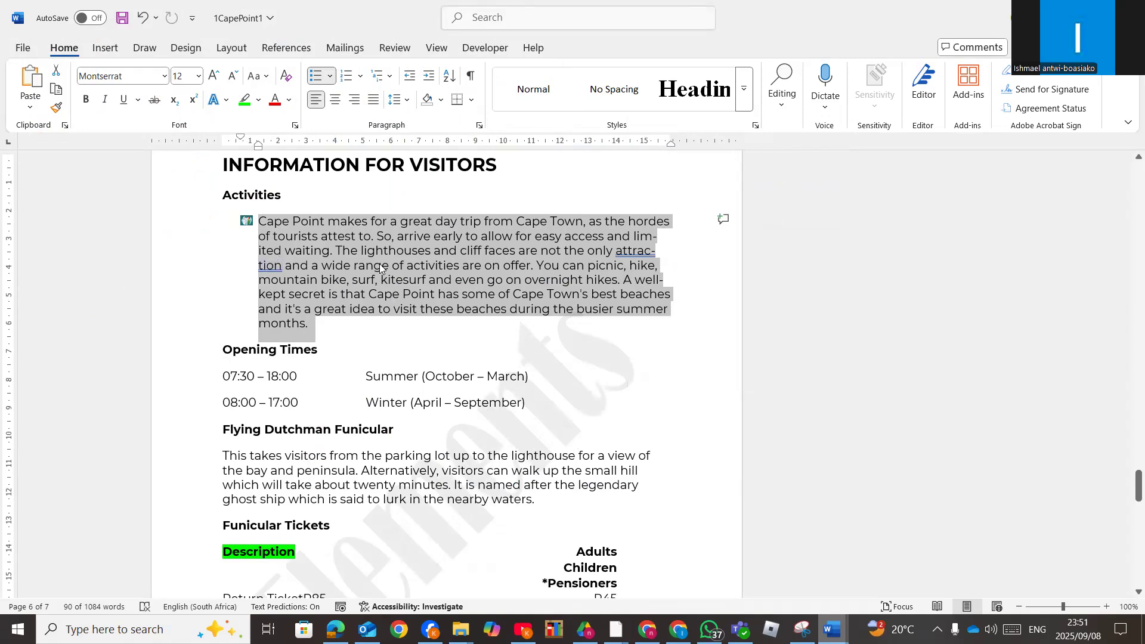
# Set the line spacing to Multiple at 2,5 for the text from the Opening Times heading through the Flying Dutchman Funicular paragraph
pyautogui.scroll(-3, 334, 341)
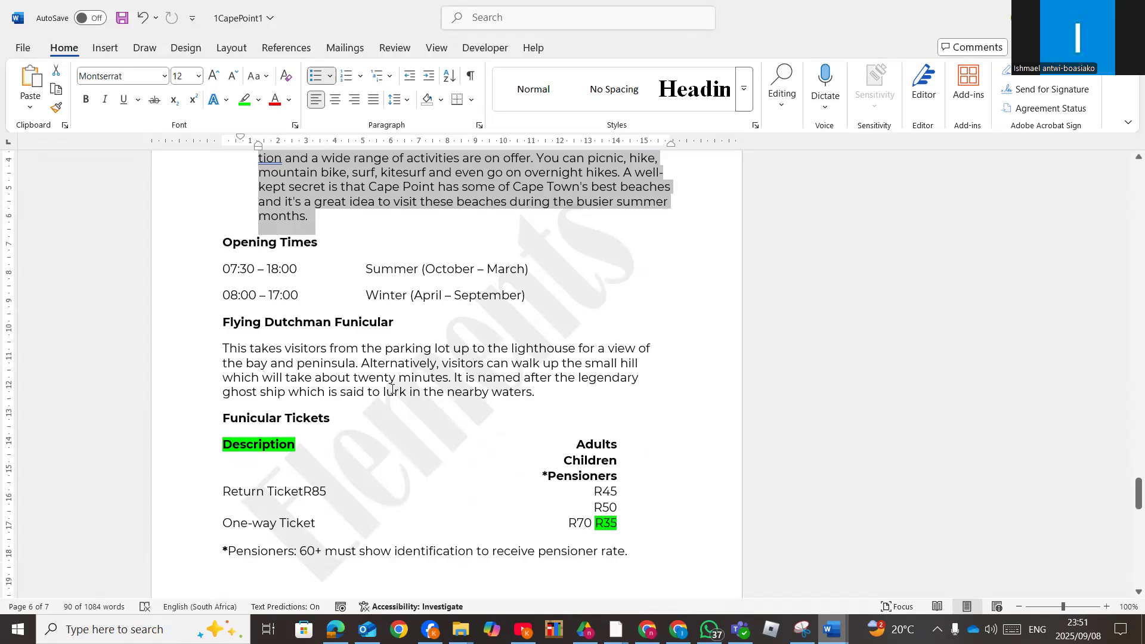
pyautogui.moveTo(550, 401); pyautogui.dragTo(174, 250)
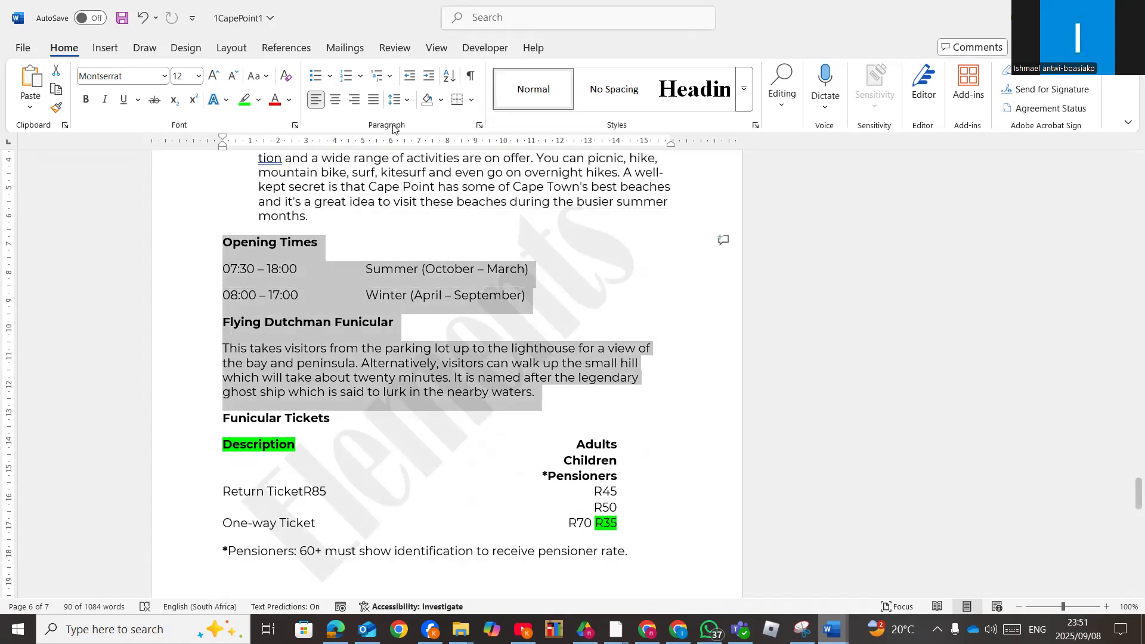
pyautogui.click(479, 125)
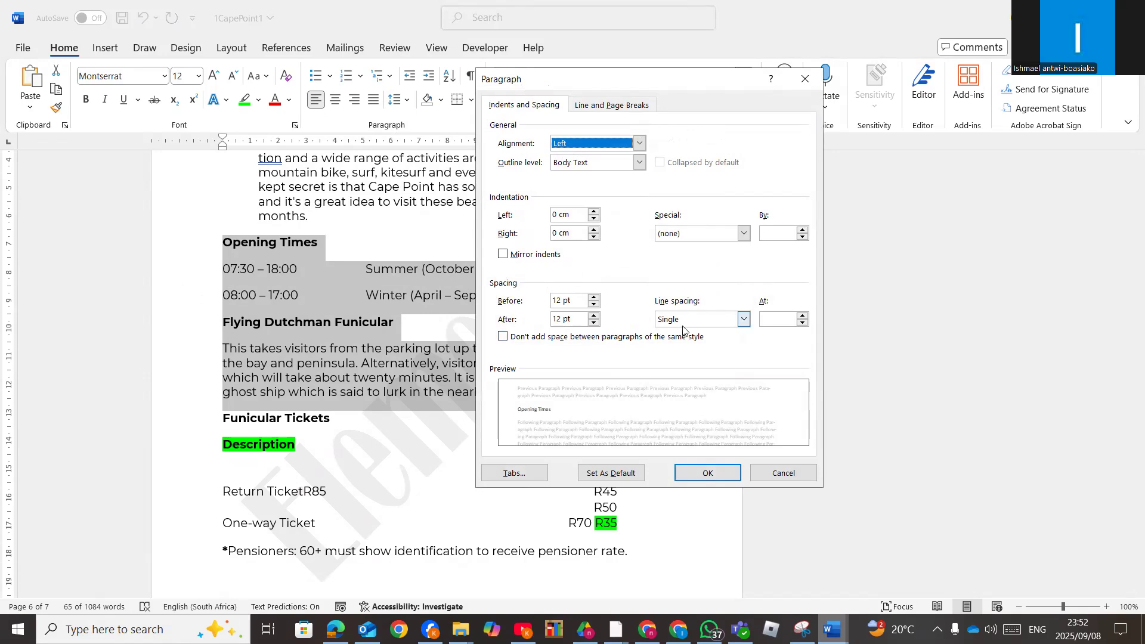
pyautogui.click(745, 323)
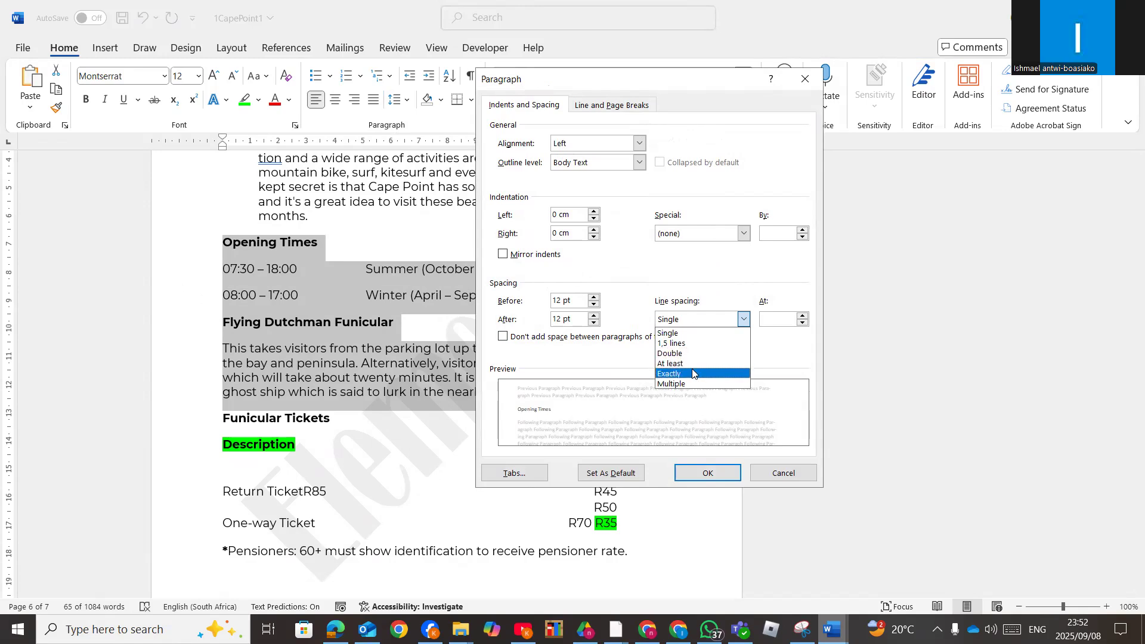
pyautogui.click(722, 351)
pyautogui.click(804, 316)
pyautogui.click(803, 315)
pyautogui.click(803, 316)
pyautogui.click(804, 316)
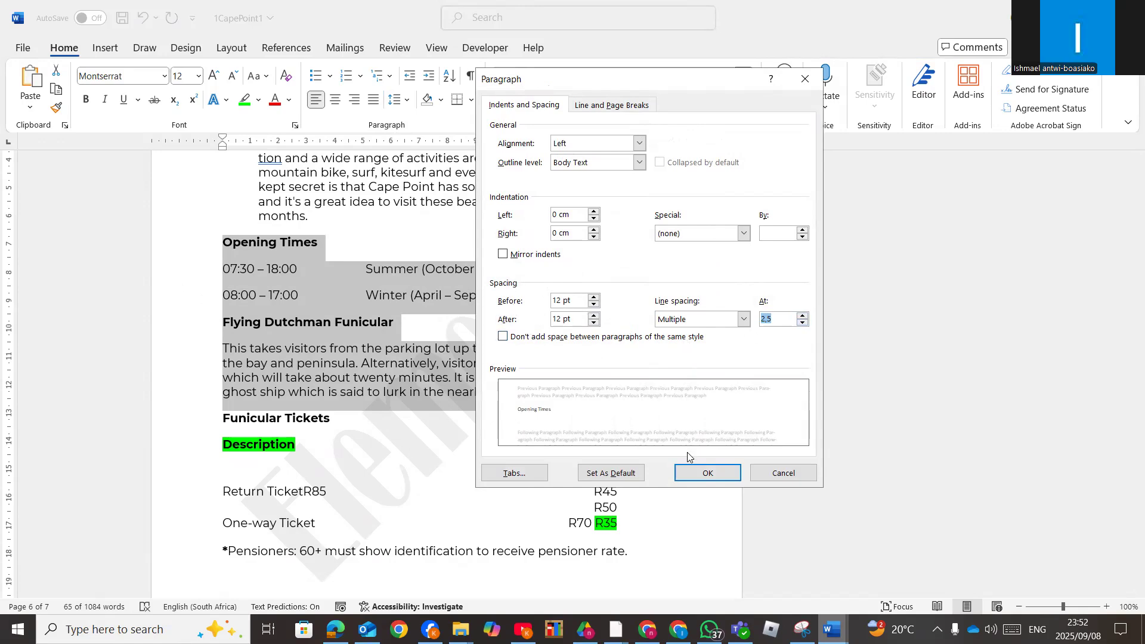
pyautogui.click(703, 473)
# Find the paragraph settings by searching for "PARA" and view the alignment options for the paragraph under Flying Dutchman Funicular
pyautogui.scroll(-3, 419, 428)
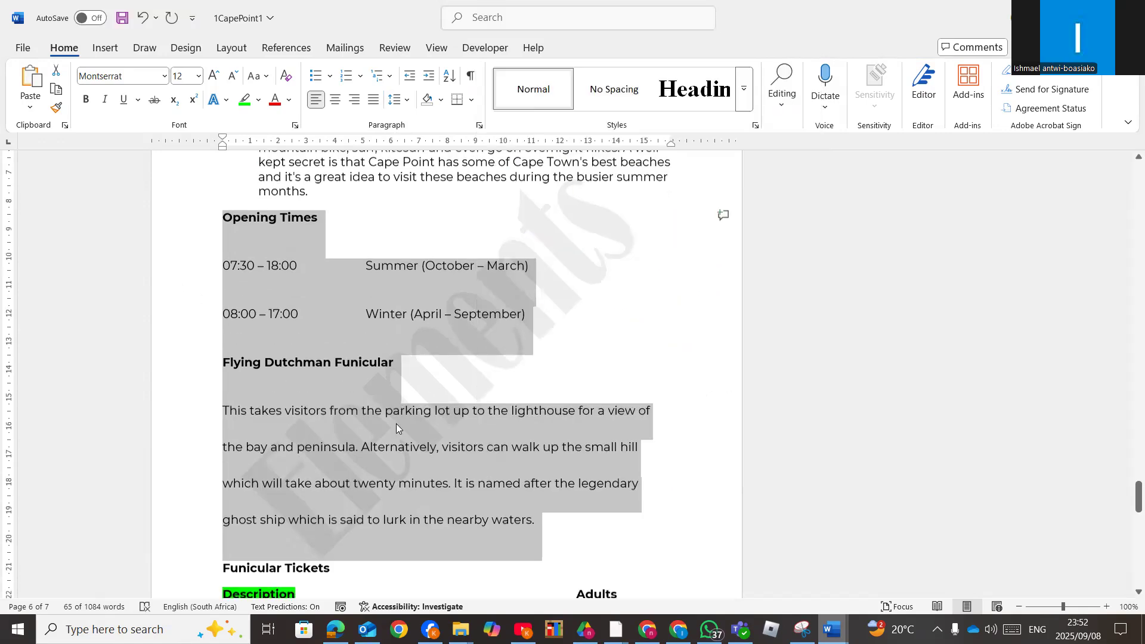
pyautogui.click(414, 365)
pyautogui.moveTo(537, 437); pyautogui.dragTo(257, 318)
pyautogui.click(490, 22)
pyautogui.write('PARA')
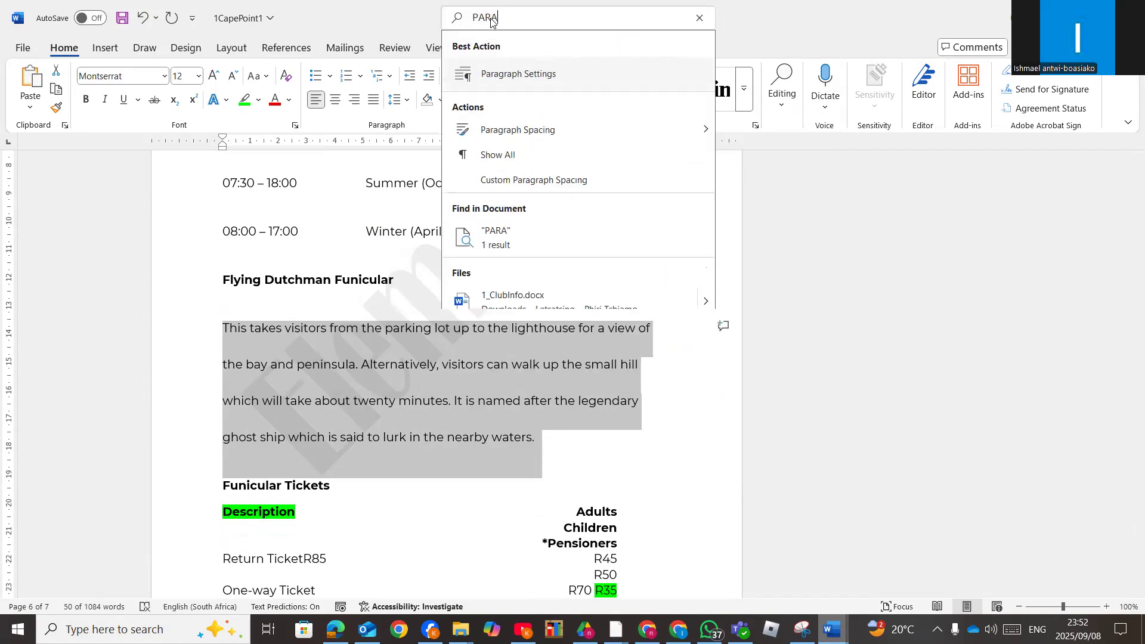
pyautogui.click(519, 74)
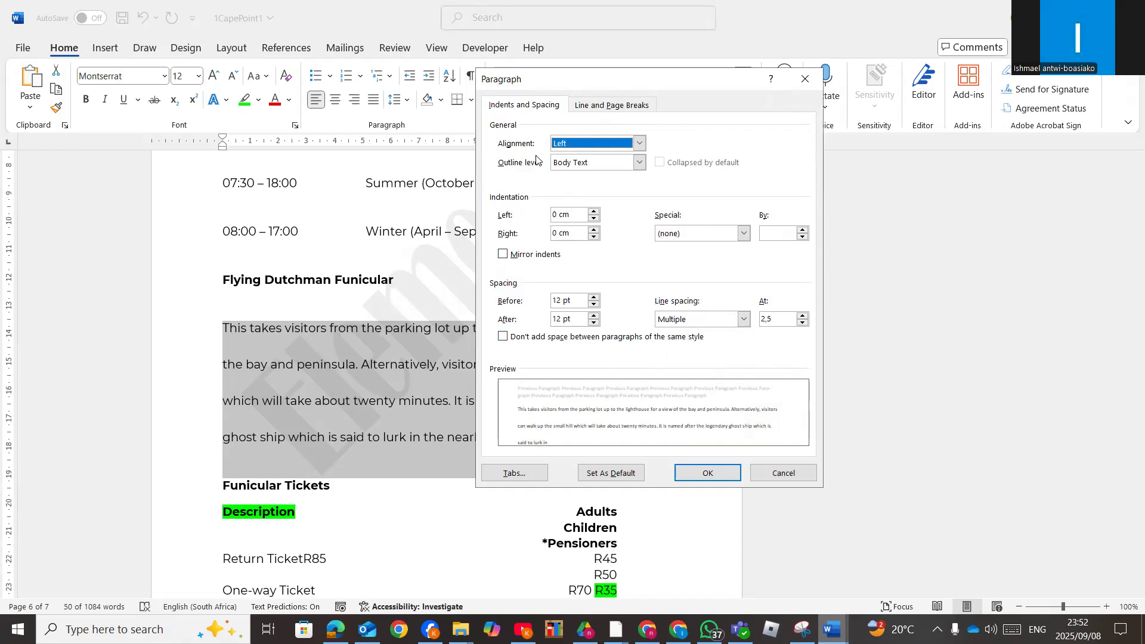
pyautogui.click(640, 143)
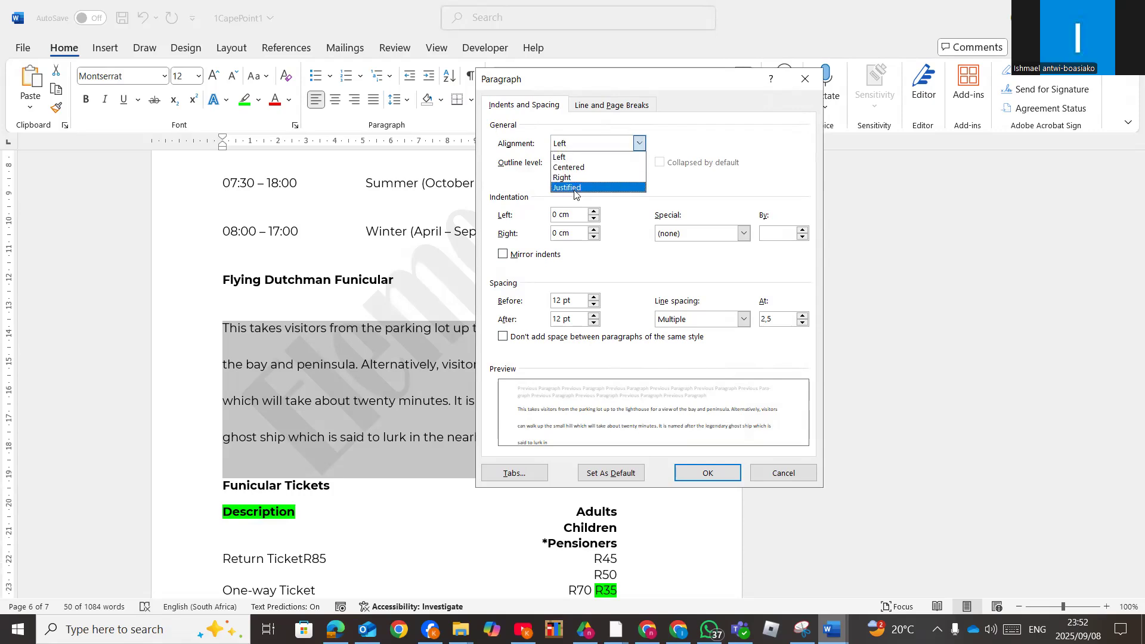
pyautogui.click(716, 187)
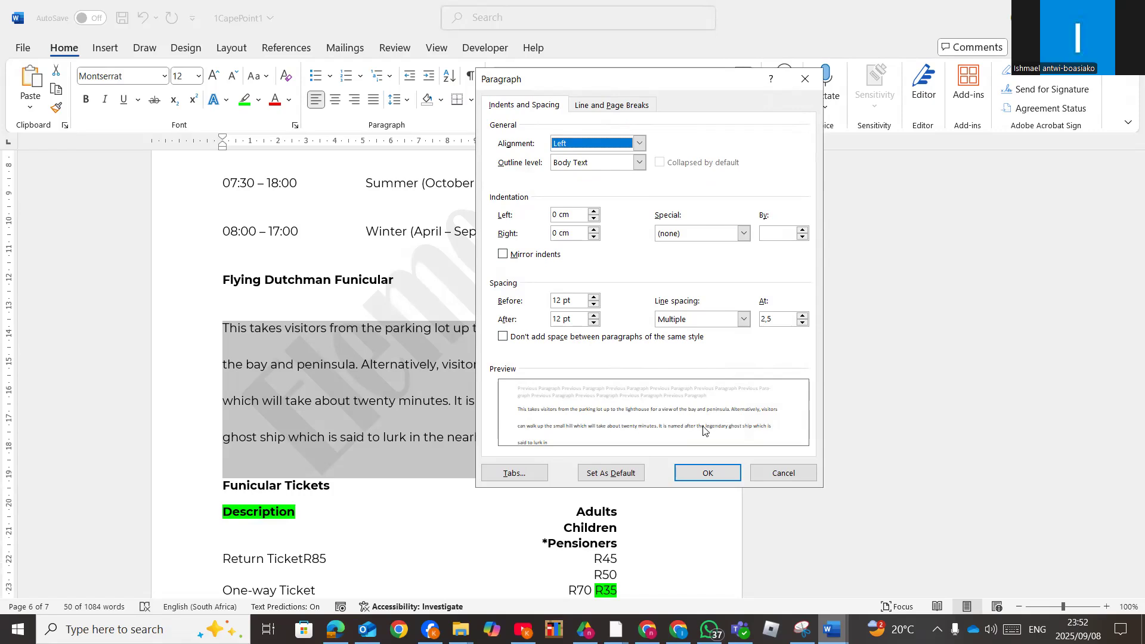
pyautogui.click(699, 472)
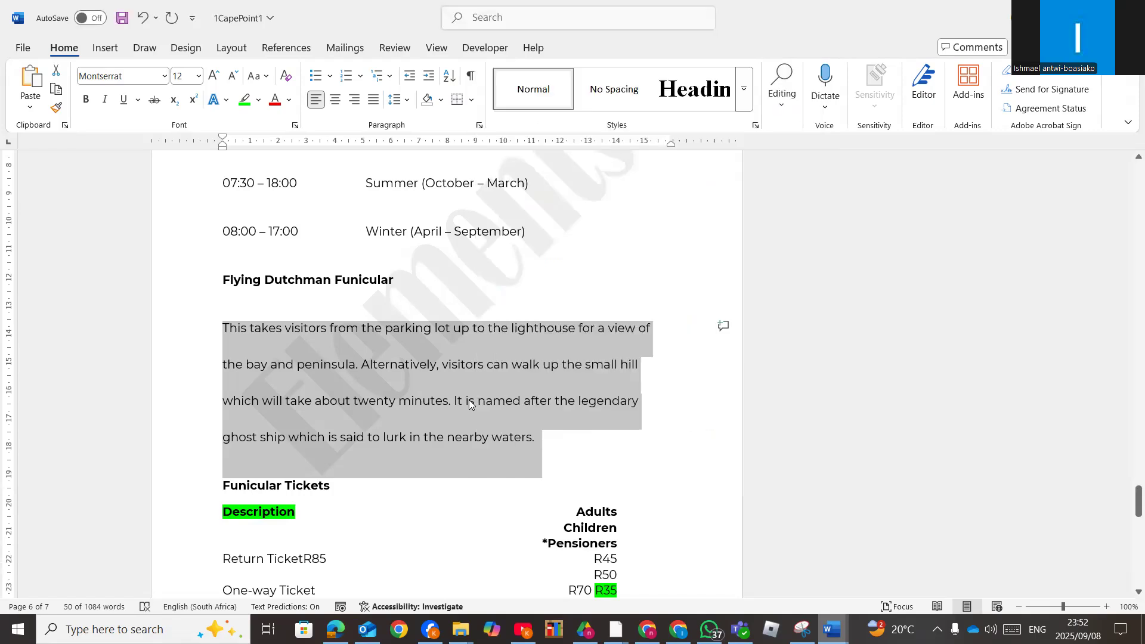
# Switch to the Grade 8 AND 9 DT CHECKLIST -P1 document and review its Word skills from Text Formatting through Intermediate Features
pyautogui.scroll(-6, 496, 419)
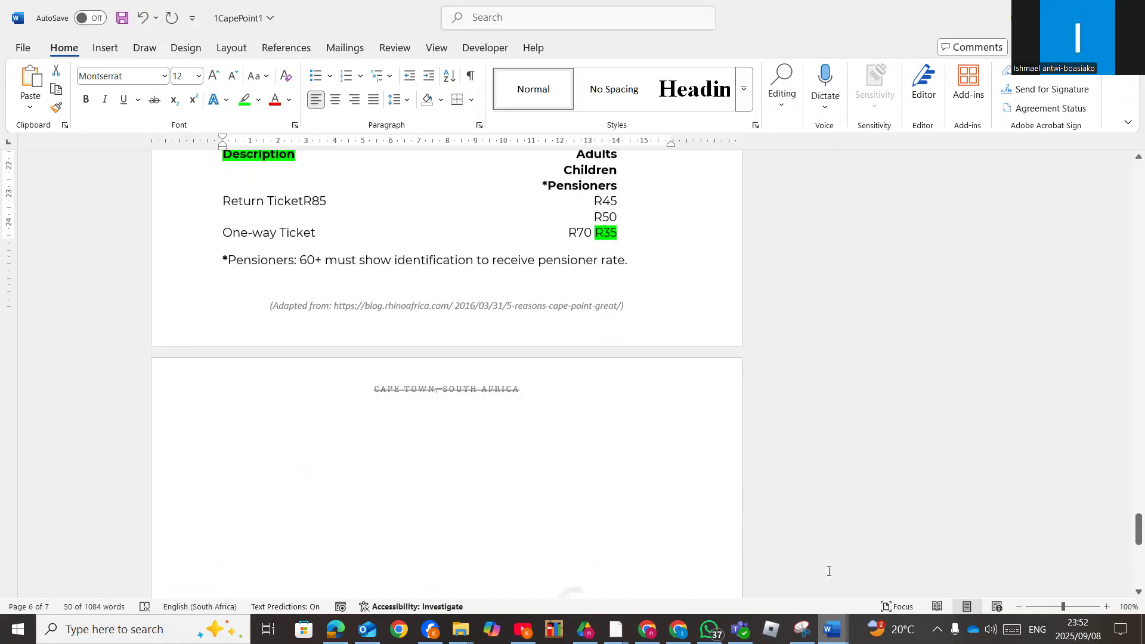
pyautogui.moveTo(834, 629)
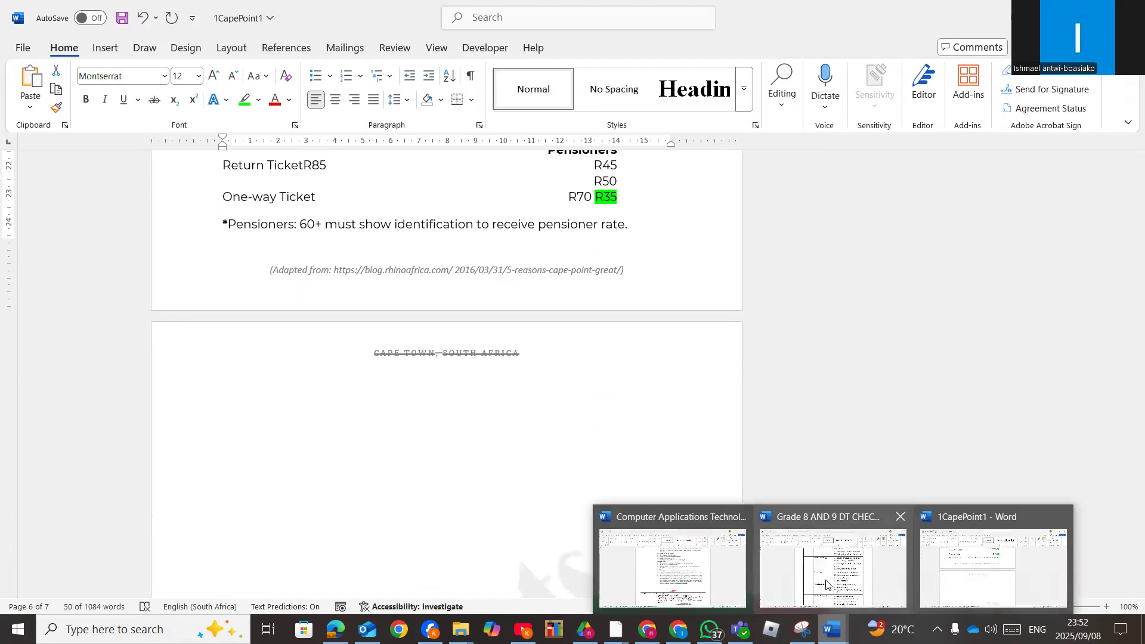
pyautogui.click(826, 584)
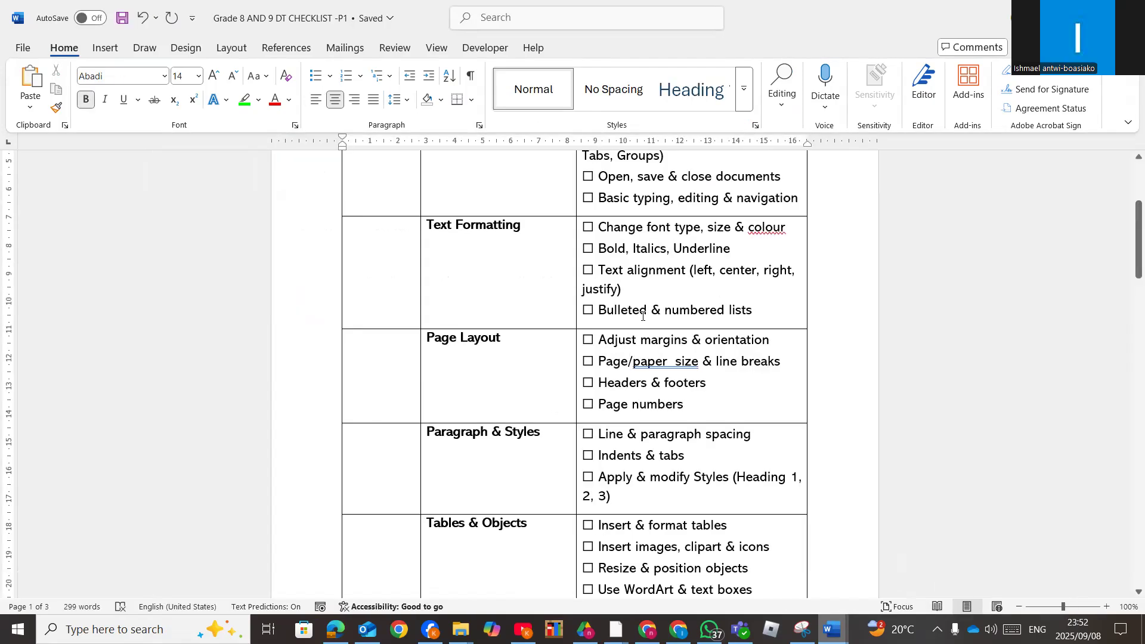
pyautogui.click(650, 314)
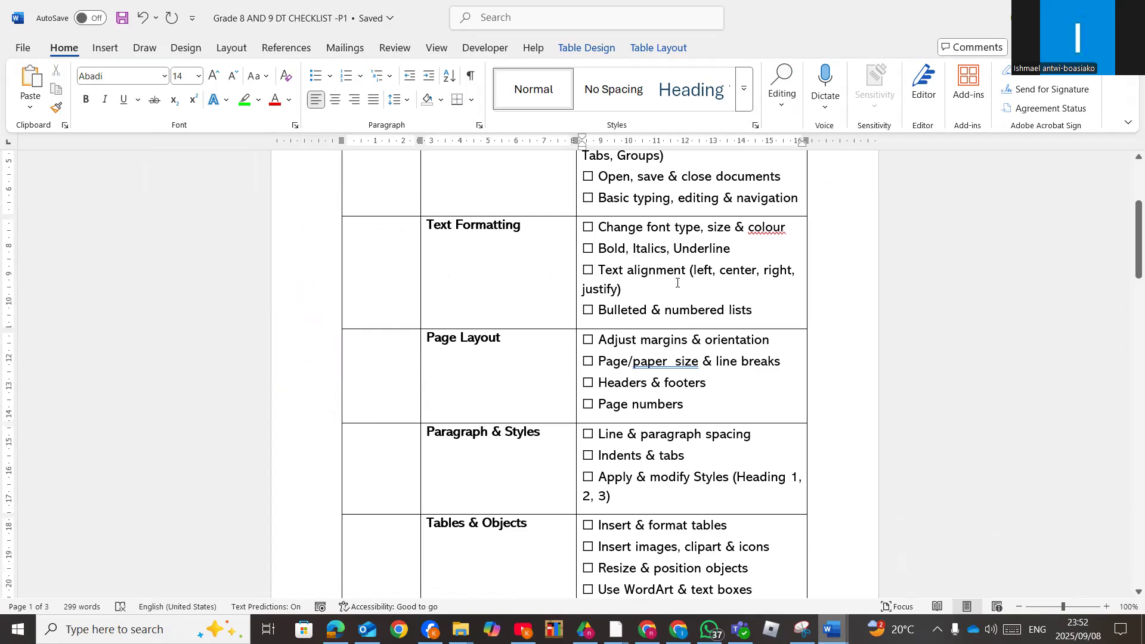
pyautogui.scroll(-1, 637, 354)
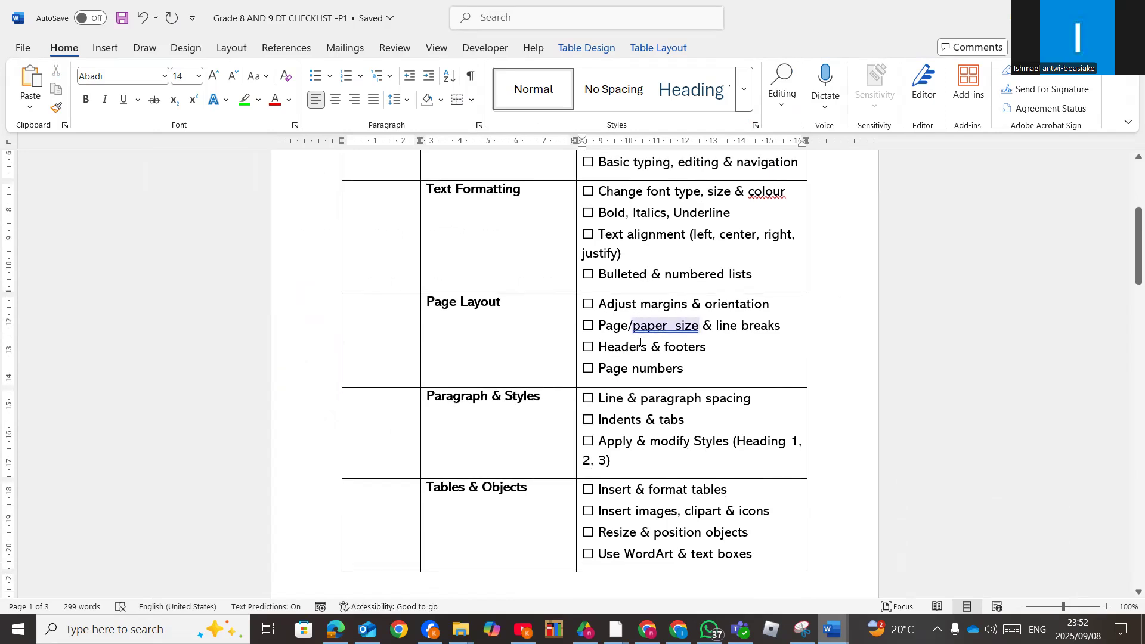
pyautogui.scroll(-1, 662, 367)
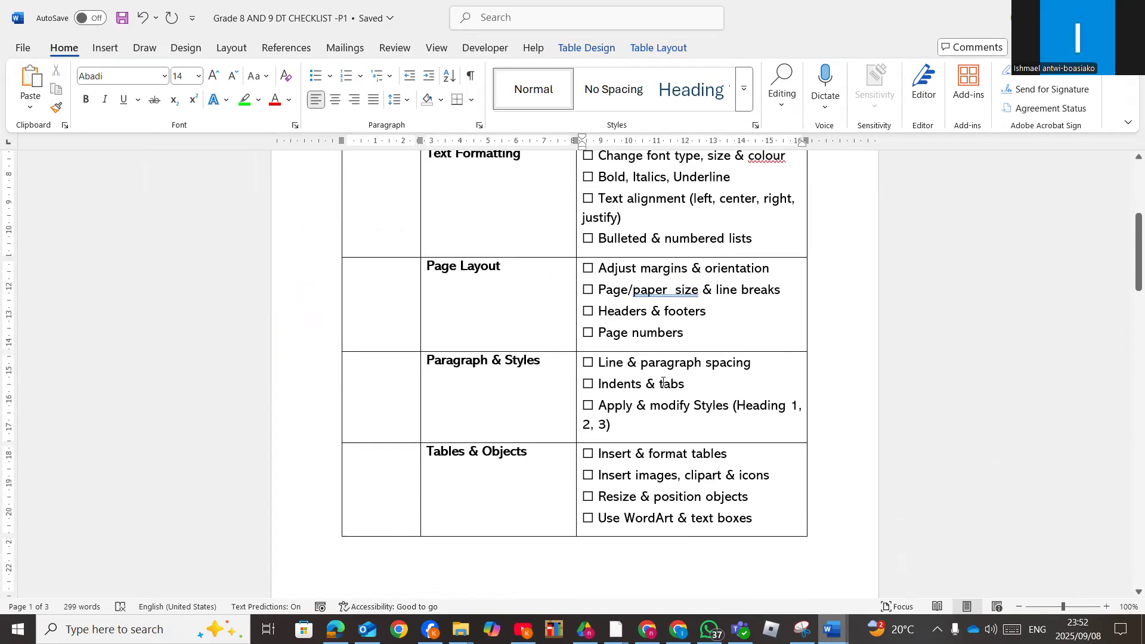
pyautogui.scroll(-6, 664, 383)
pyautogui.scroll(-7, 667, 383)
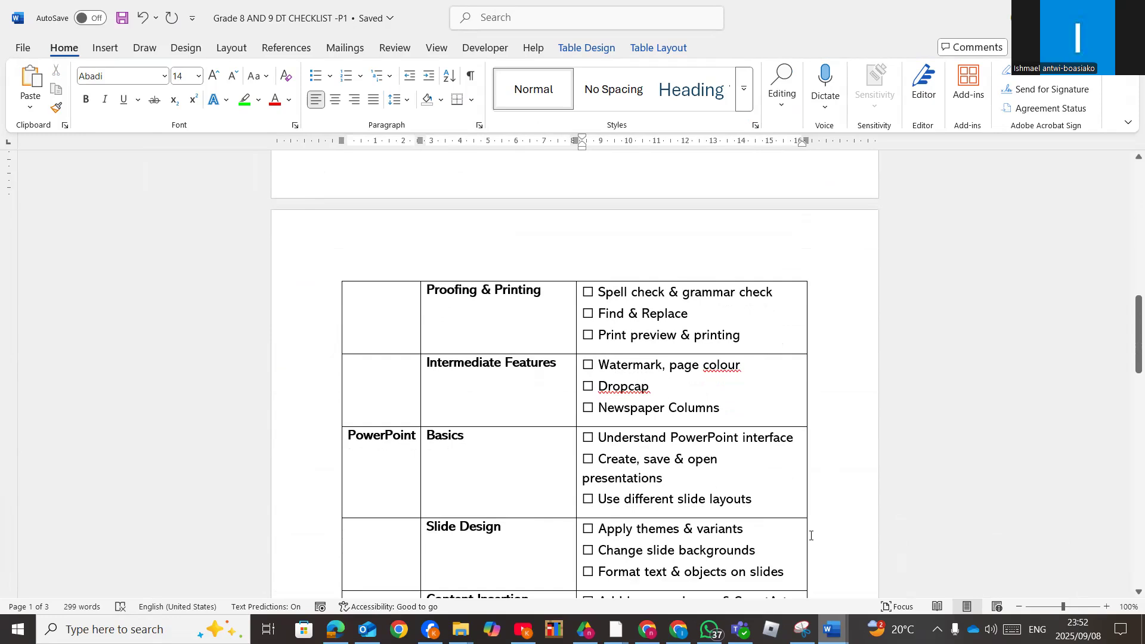
# Open the 1Carnival document from the MS Word folder, dismiss its personal information notice and look through the text
pyautogui.moveTo(833, 630)
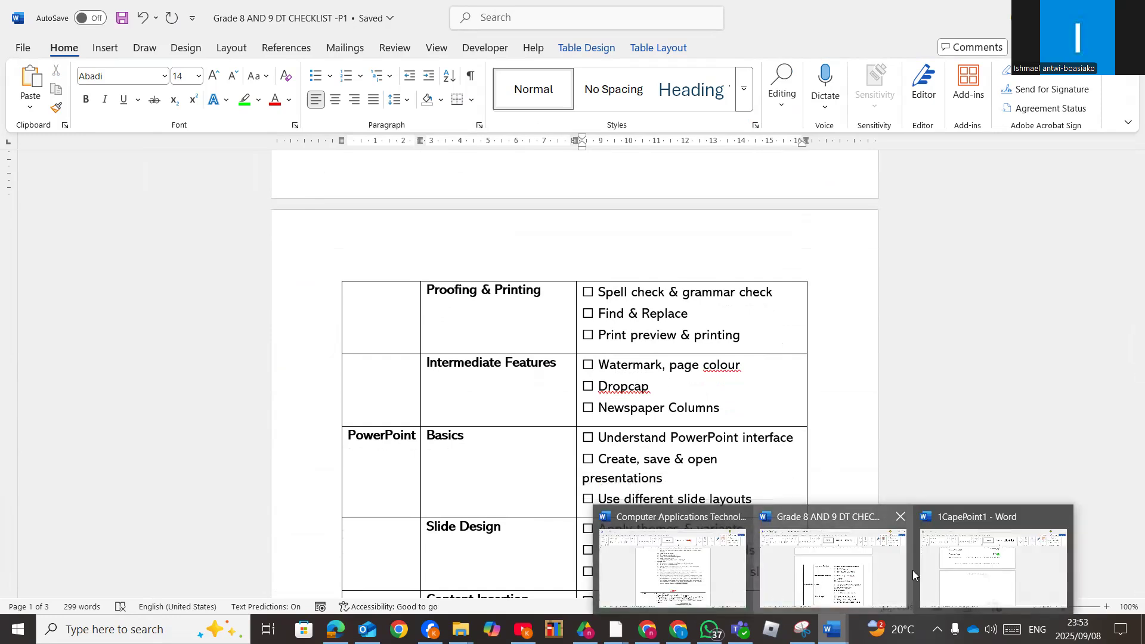
pyautogui.moveTo(459, 629)
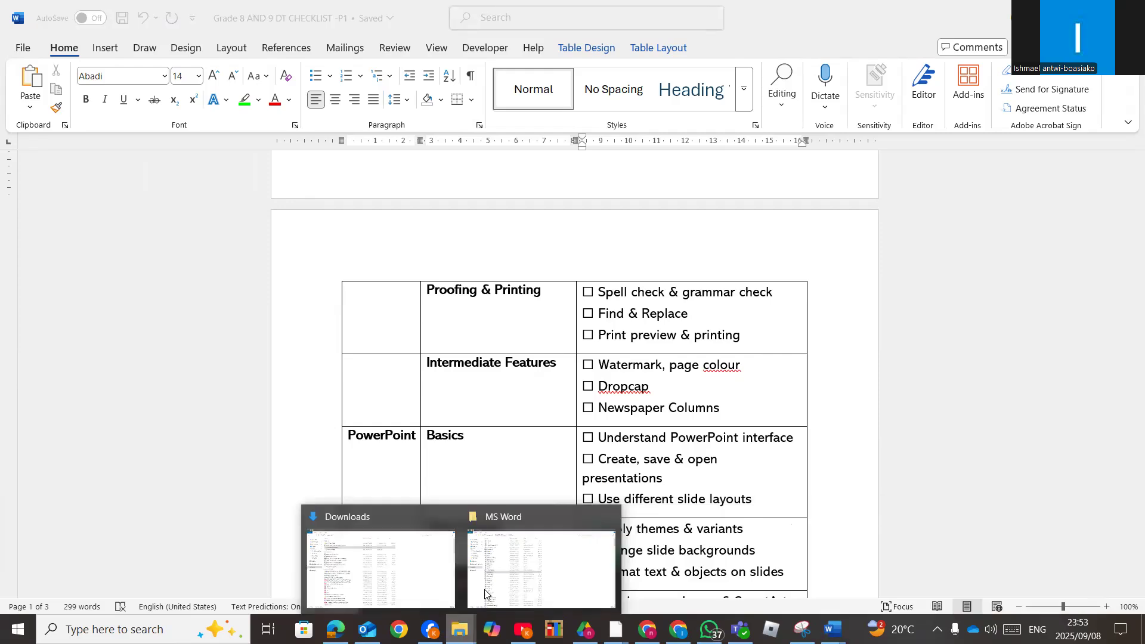
pyautogui.click(513, 559)
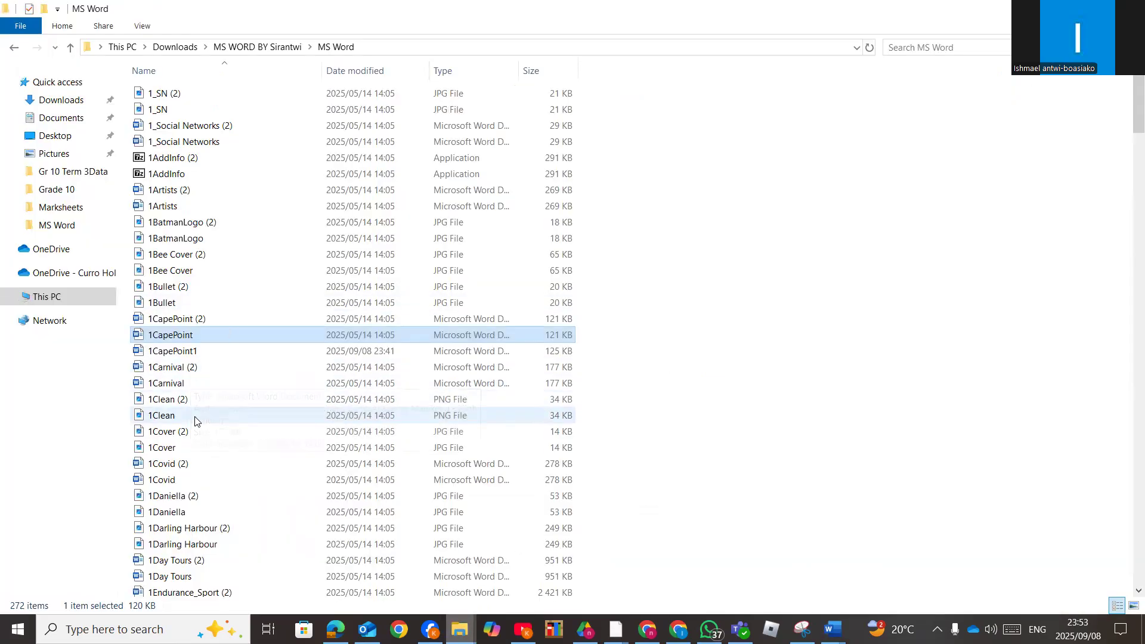
pyautogui.doubleClick(180, 387)
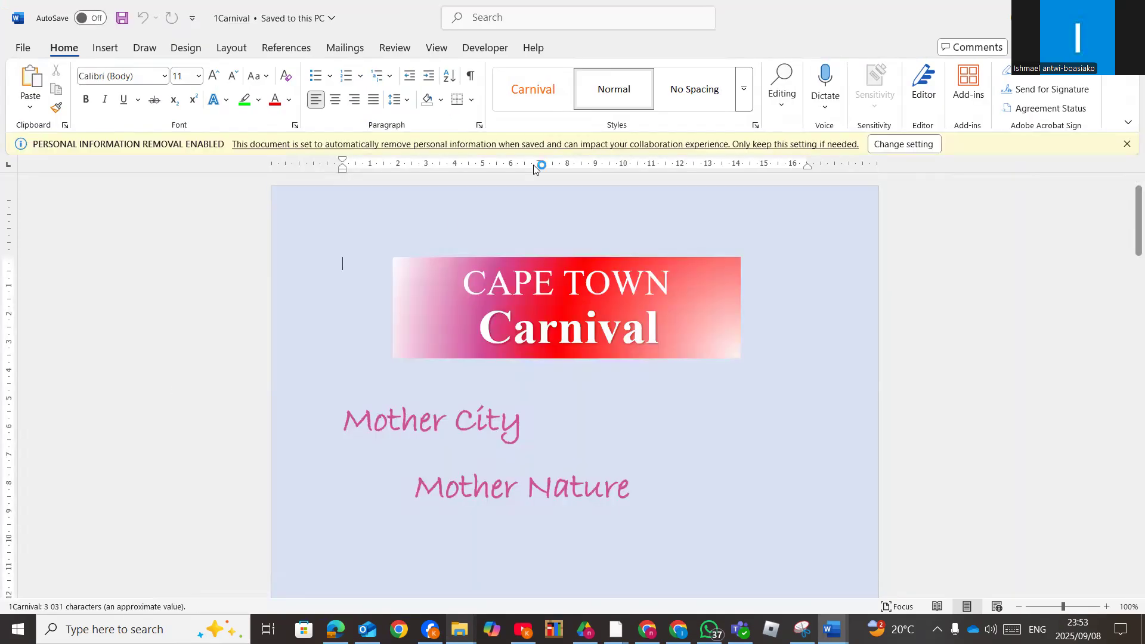
pyautogui.scroll(-6, 762, 386)
pyautogui.scroll(-15, 761, 387)
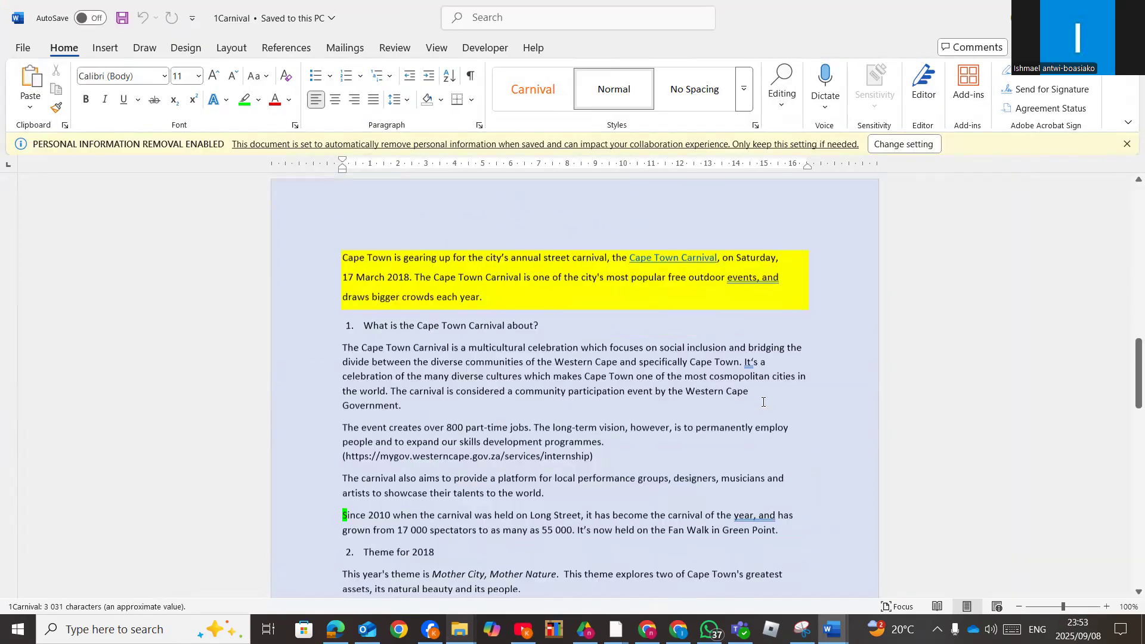
pyautogui.click(593, 367)
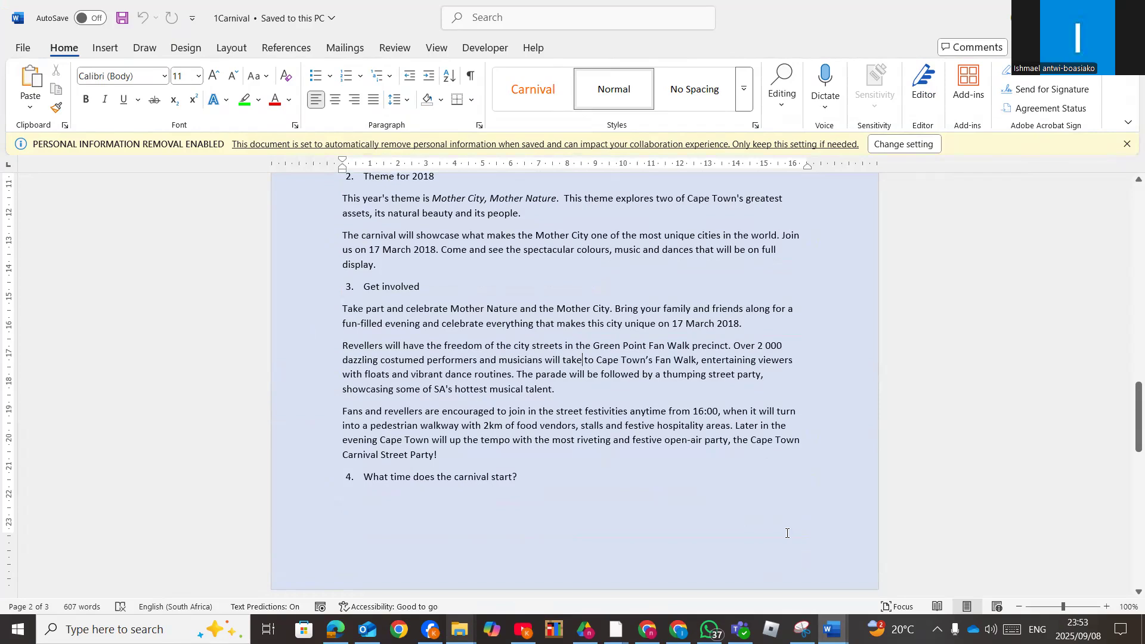
pyautogui.click(1128, 145)
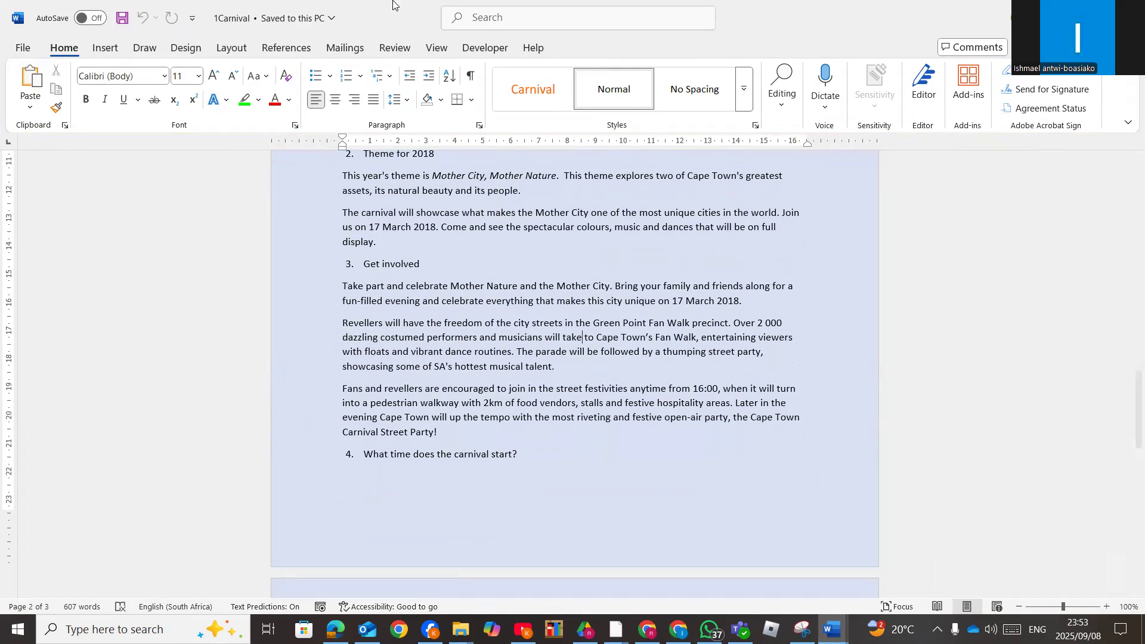
# Try the Moderate margin preset on the 1Carnival document and apply the Wide preset in its place
pyautogui.click(228, 53)
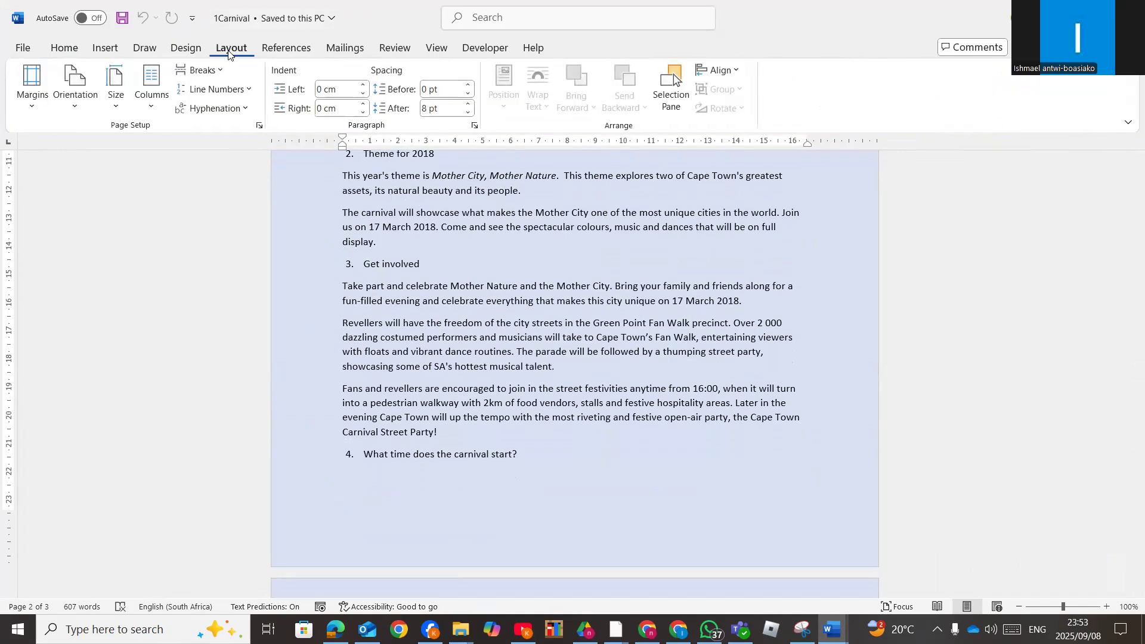
pyautogui.click(34, 108)
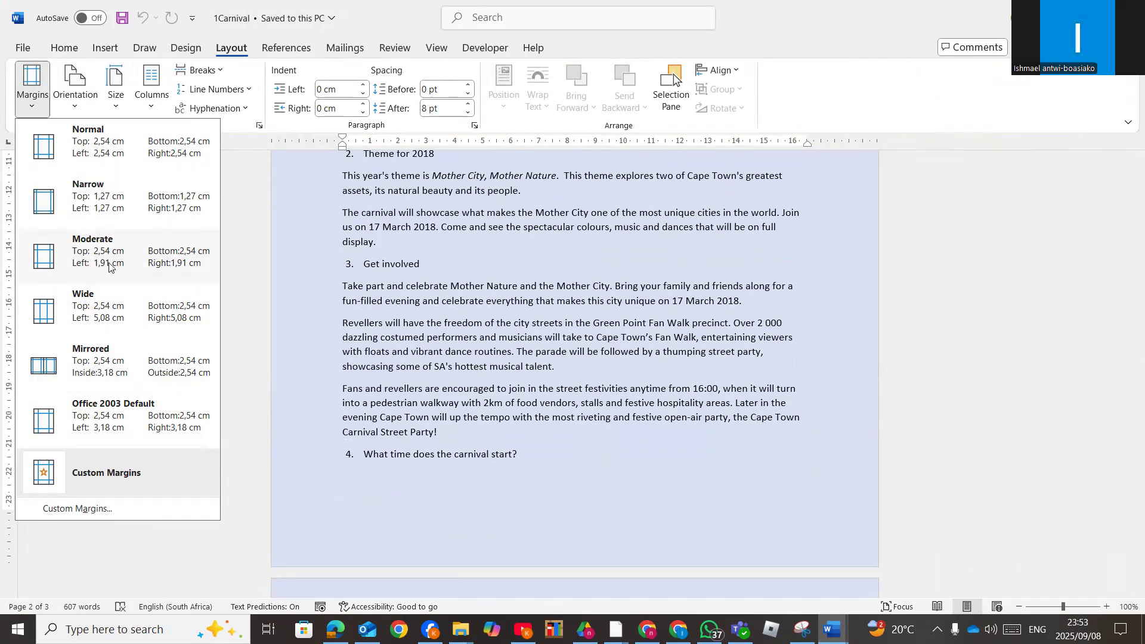
pyautogui.click(509, 270)
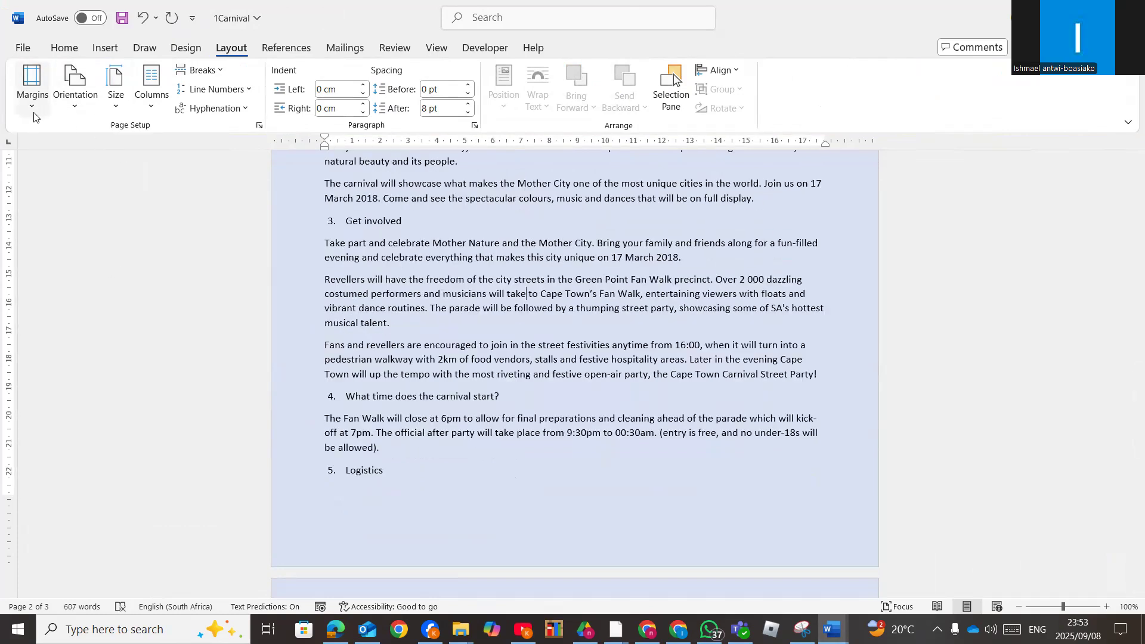
pyautogui.click(32, 87)
pyautogui.click(44, 310)
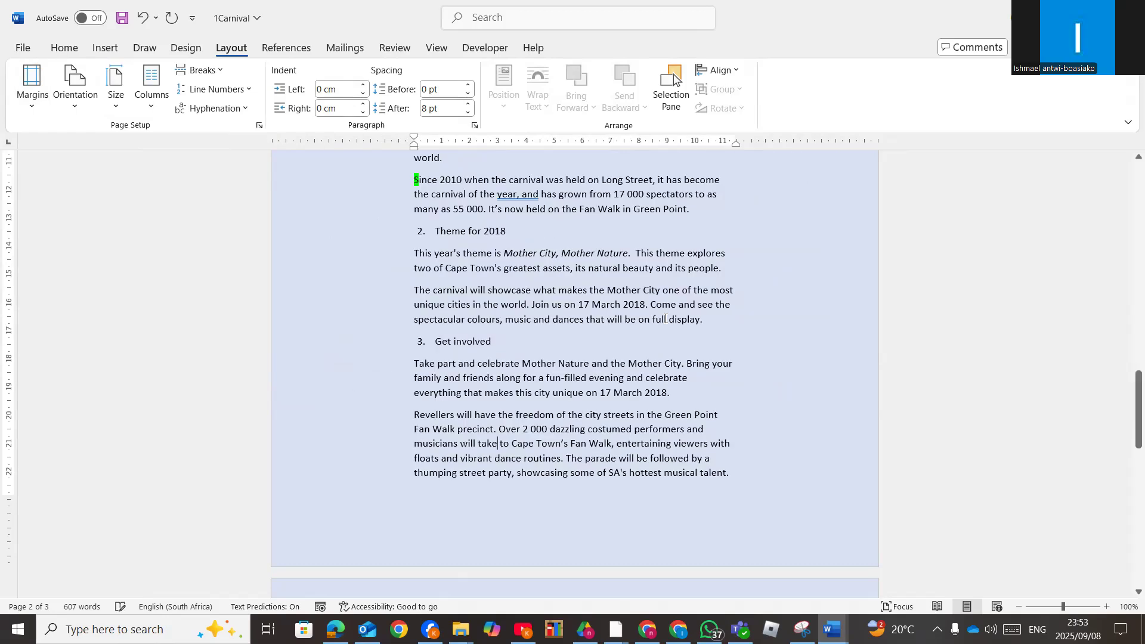
# View the custom margin settings in Page Setup and close them without changes
pyautogui.click(33, 100)
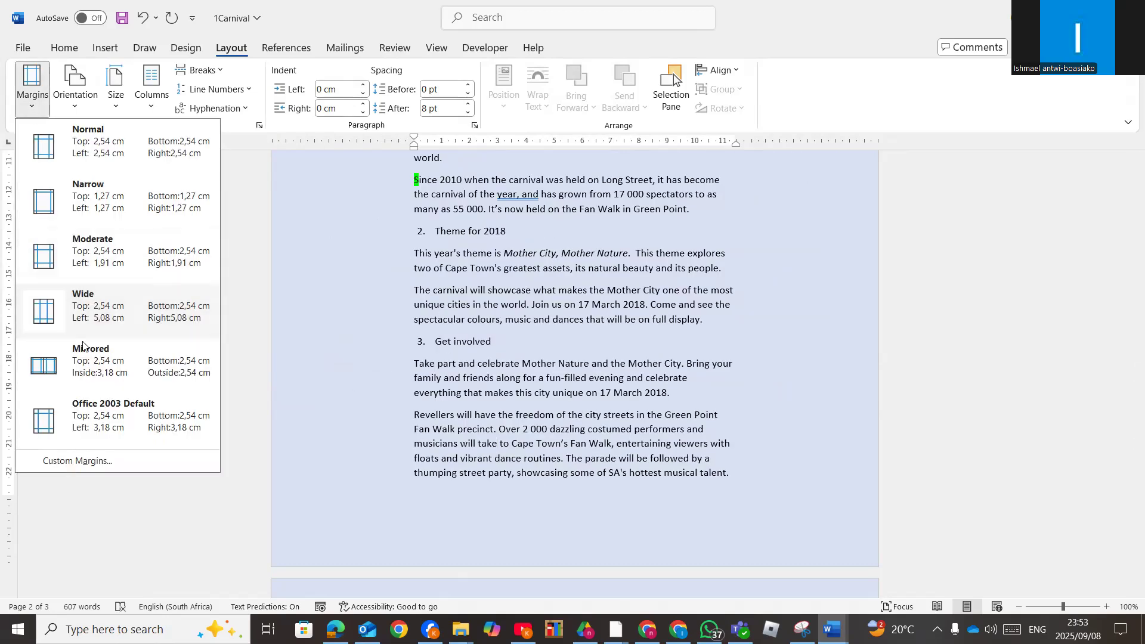
pyautogui.click(88, 466)
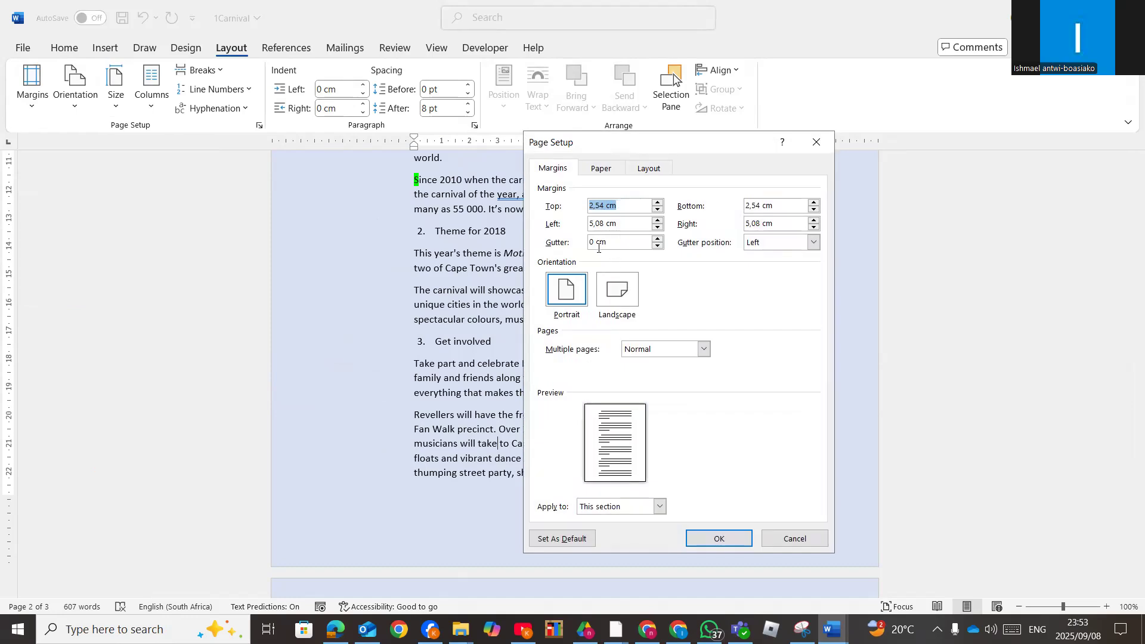
pyautogui.click(817, 142)
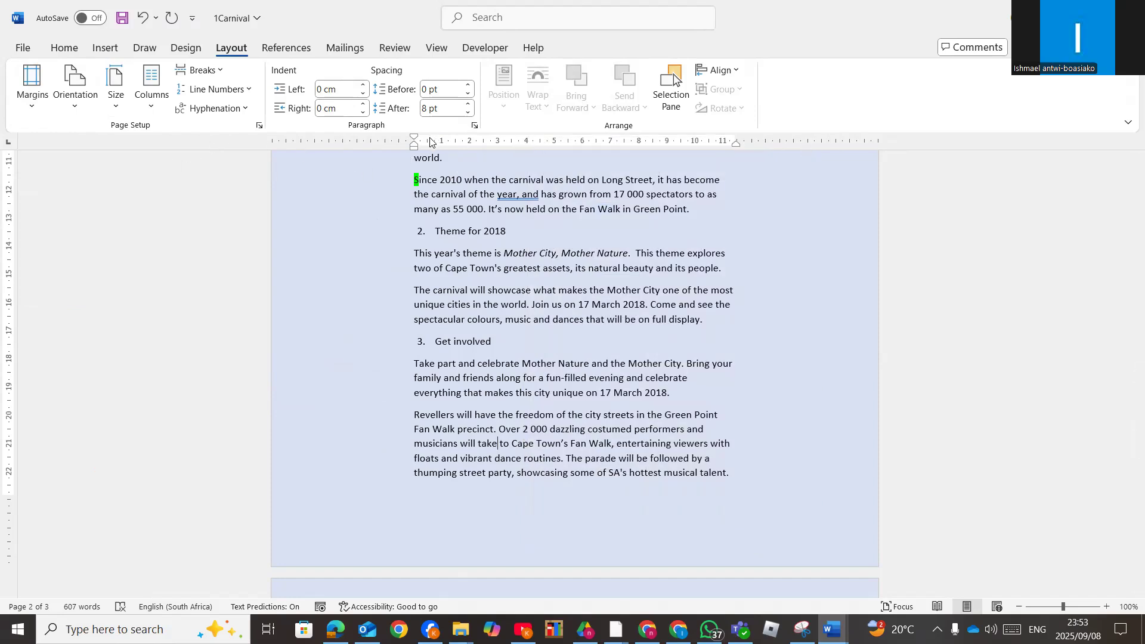
# Reopen Page Setup from the ruler and set the top and bottom margins to 2 cm
pyautogui.doubleClick(534, 143)
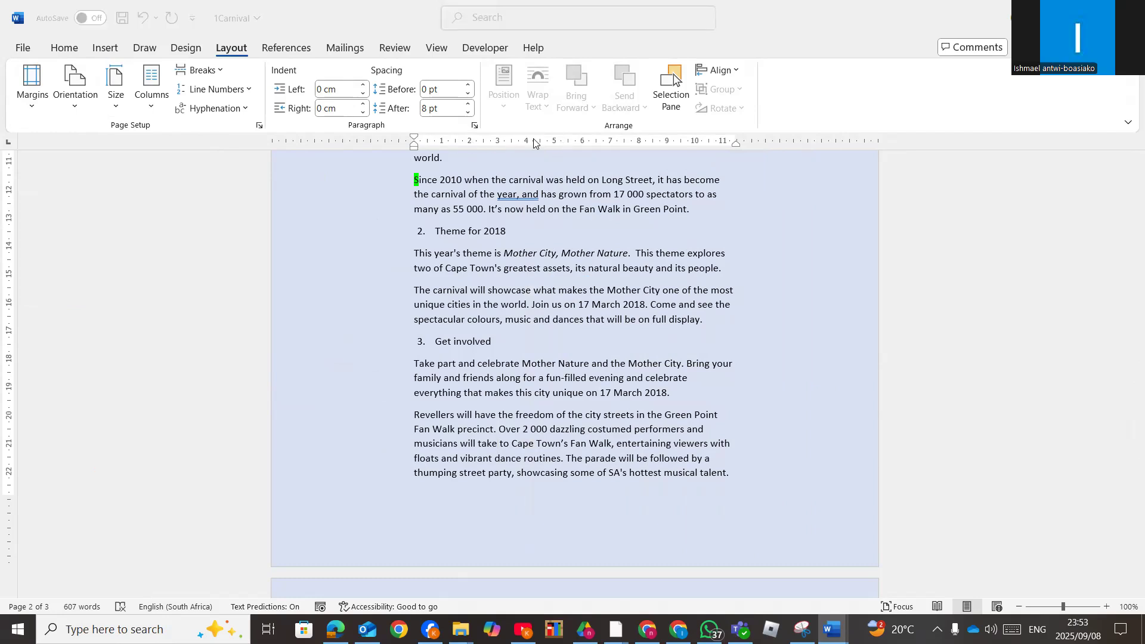
pyautogui.moveTo(589, 140); pyautogui.dragTo(421, 129)
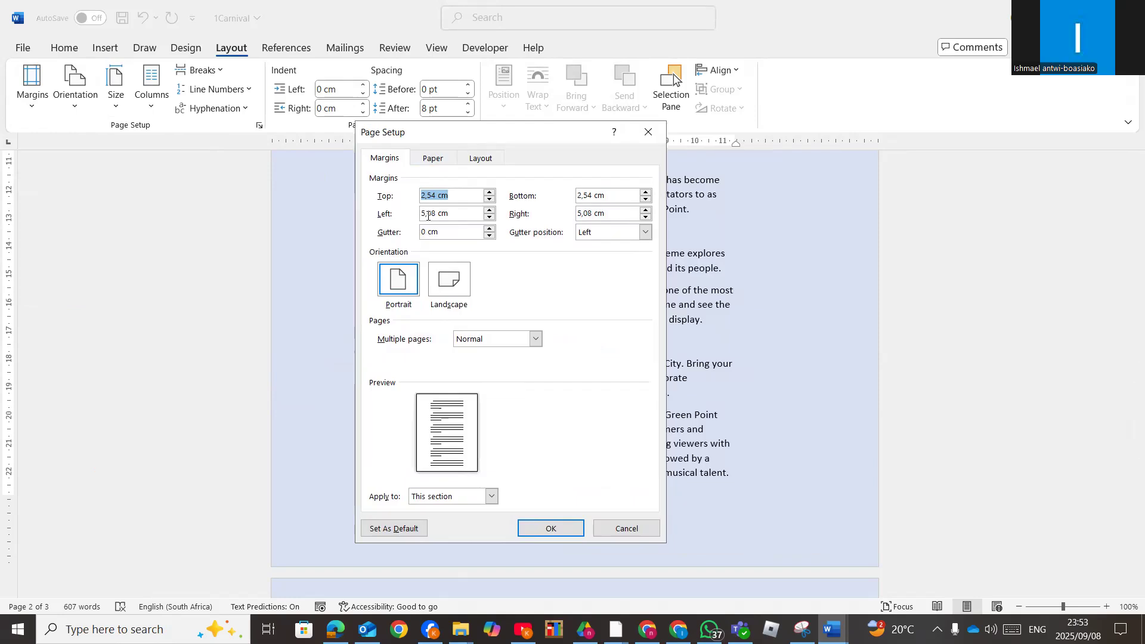
pyautogui.click(487, 200)
pyautogui.click(488, 200)
pyautogui.click(488, 200)
pyautogui.click(488, 201)
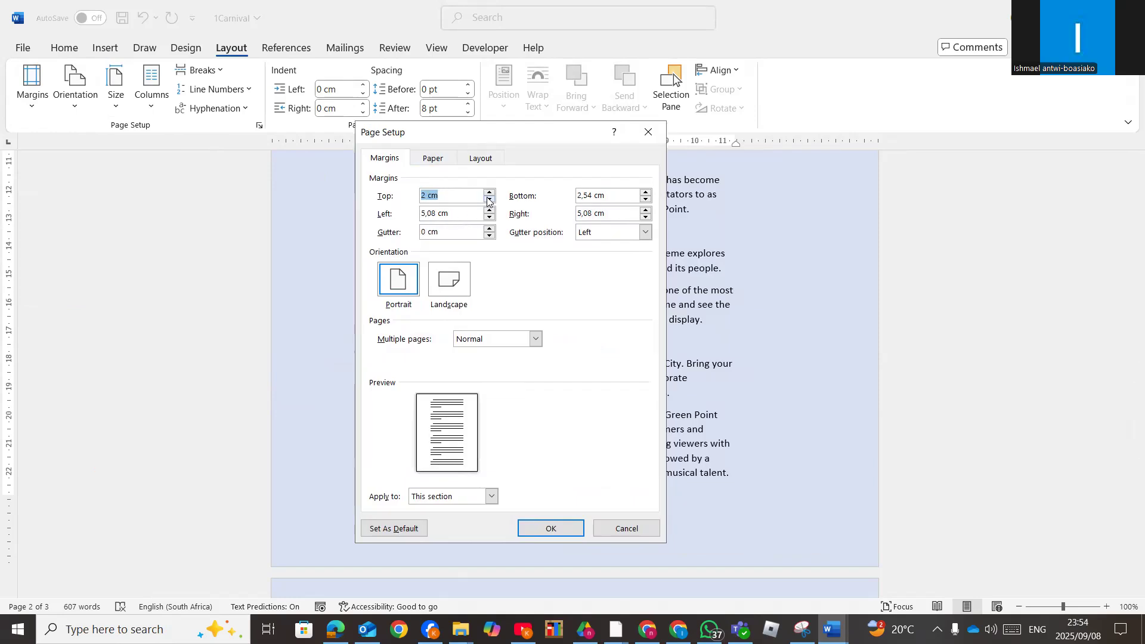
pyautogui.click(646, 200)
pyautogui.click(646, 200)
pyautogui.click(646, 200)
# Set the paper size to A4 in Page Setup
pyautogui.click(432, 159)
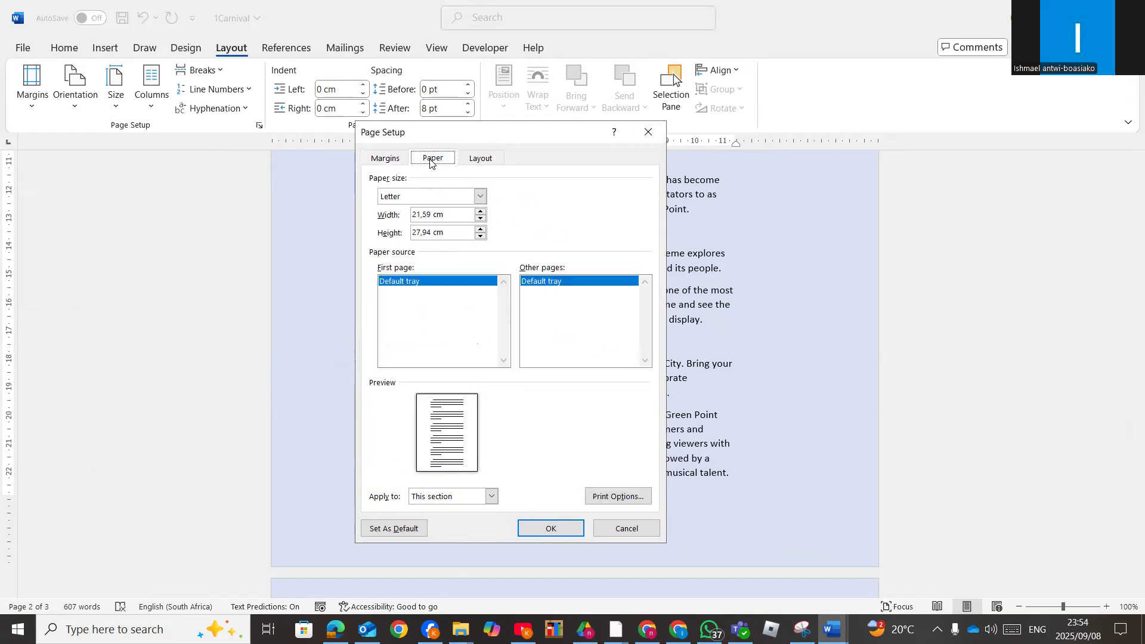
pyautogui.click(481, 197)
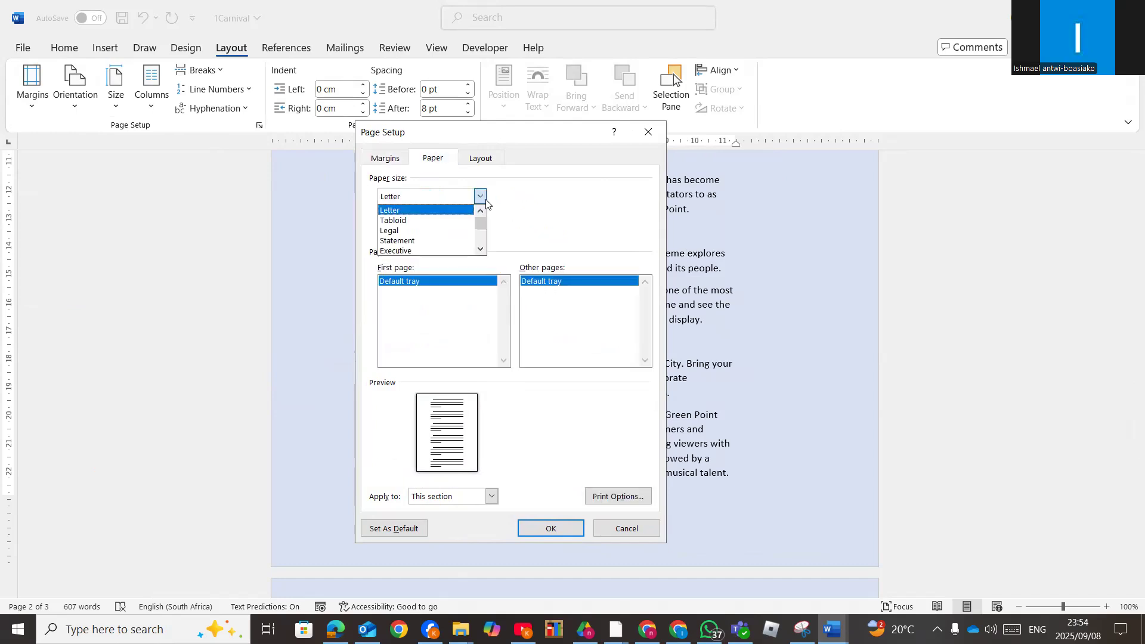
pyautogui.click(481, 249)
pyautogui.click(481, 250)
pyautogui.click(481, 251)
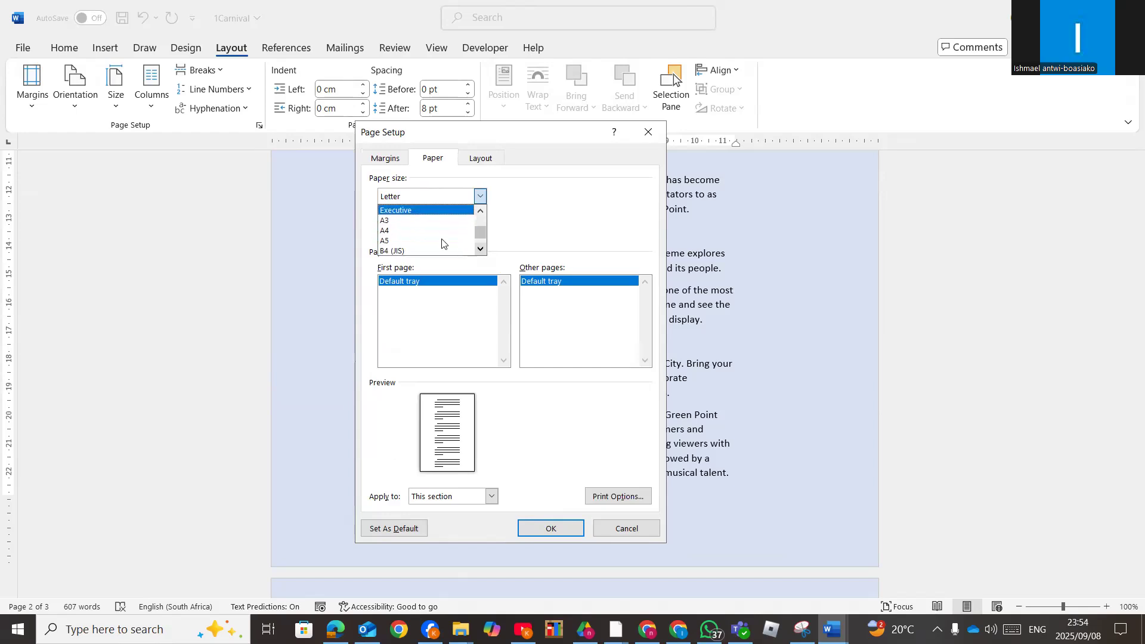
pyautogui.click(425, 233)
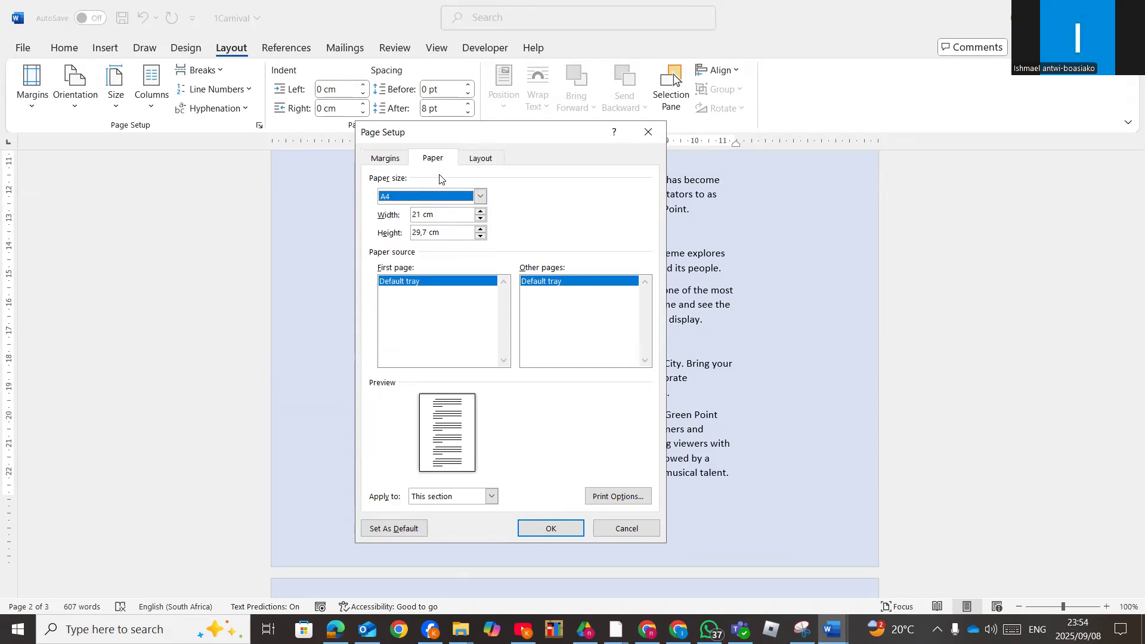
# Set the page orientation to Landscape and apply the Page Setup changes
pyautogui.click(385, 158)
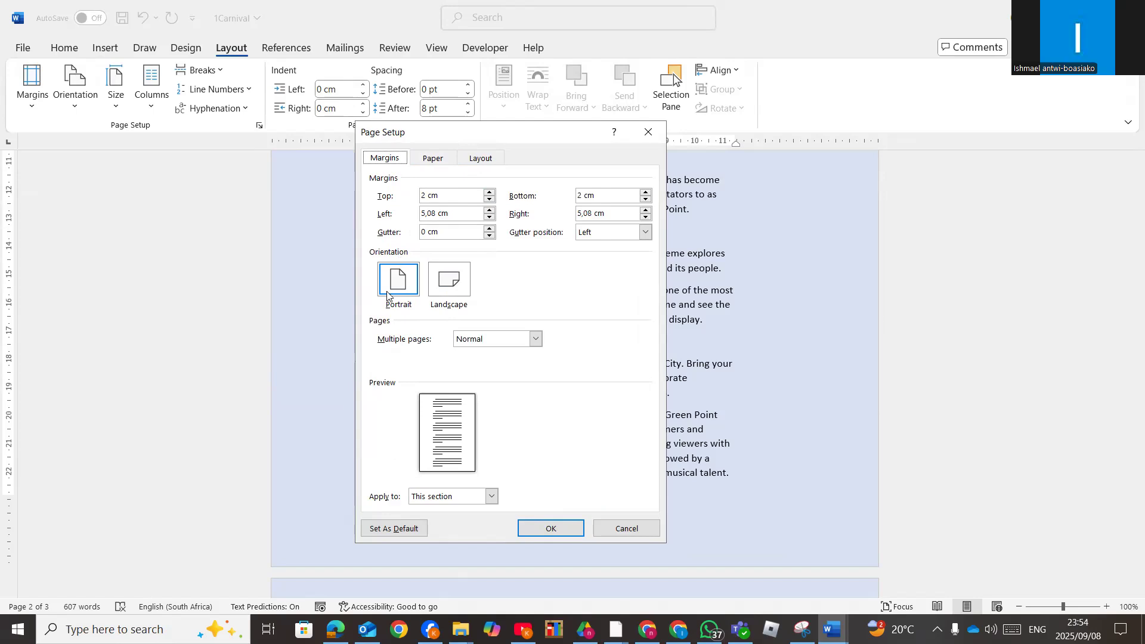
pyautogui.click(452, 287)
pyautogui.click(563, 533)
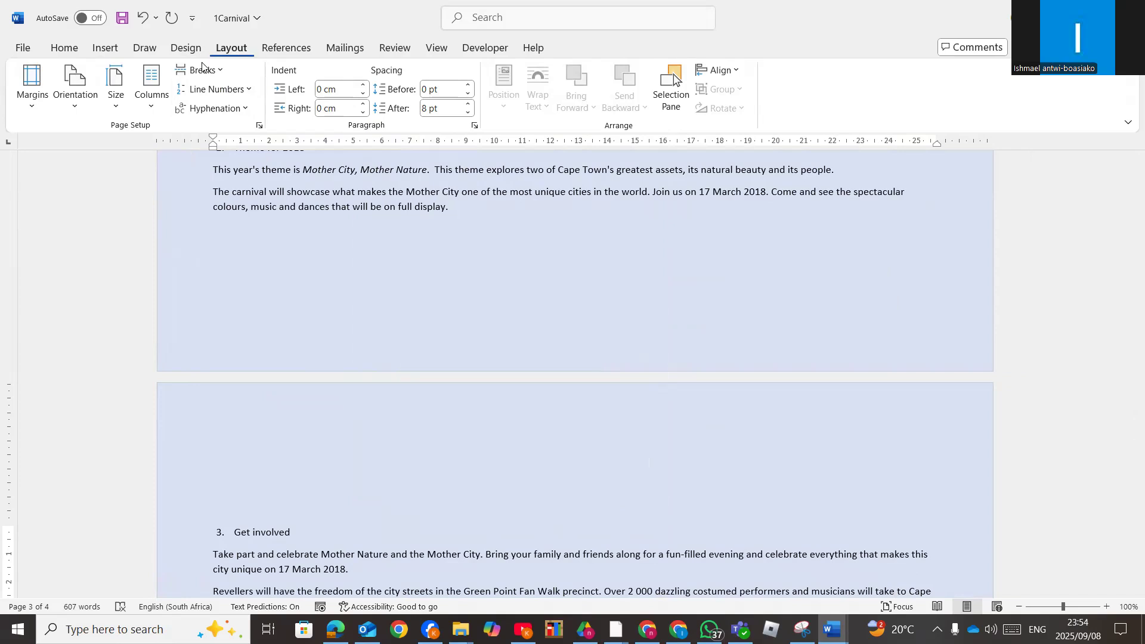
# View the page orientation options, also by searching the commands for "LAND", and locate the paper size command
pyautogui.click(69, 111)
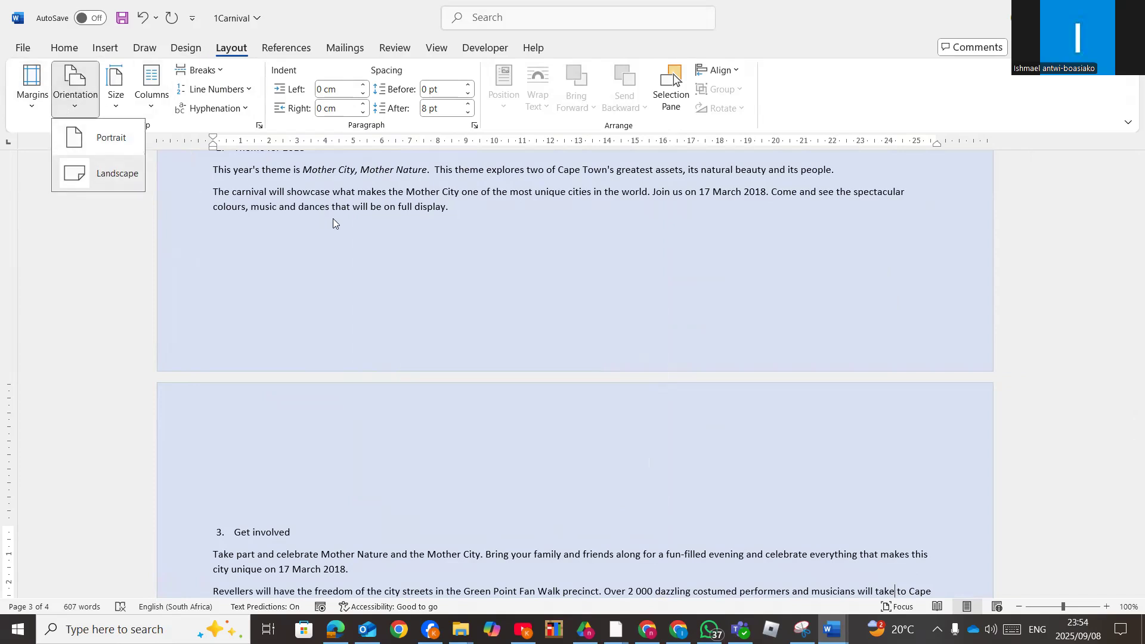
pyautogui.click(358, 237)
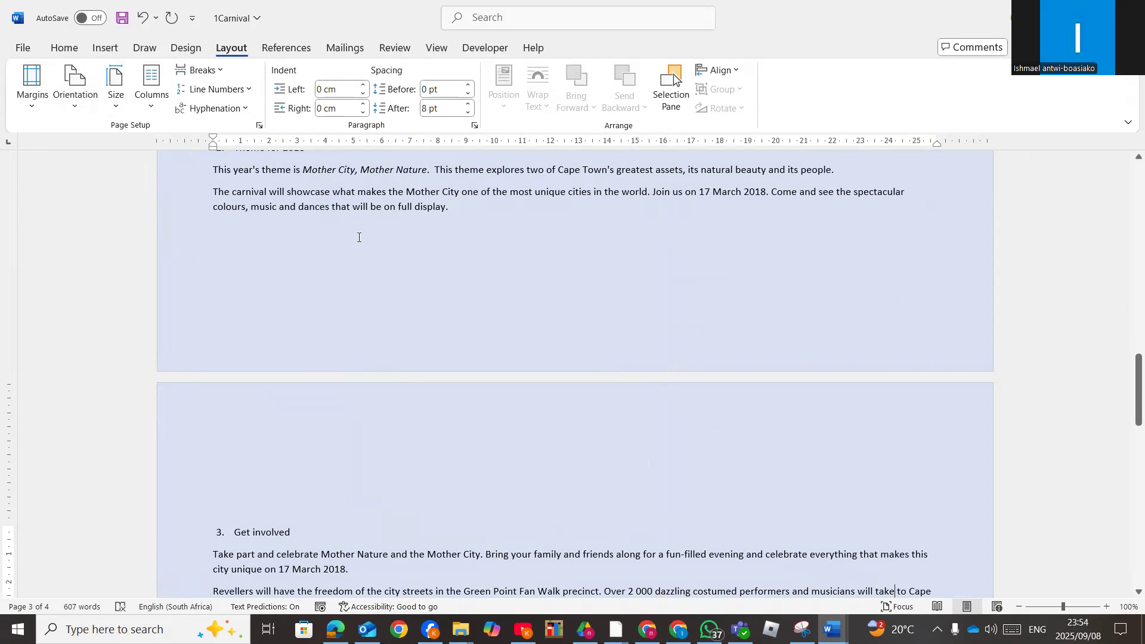
pyautogui.click(539, 21)
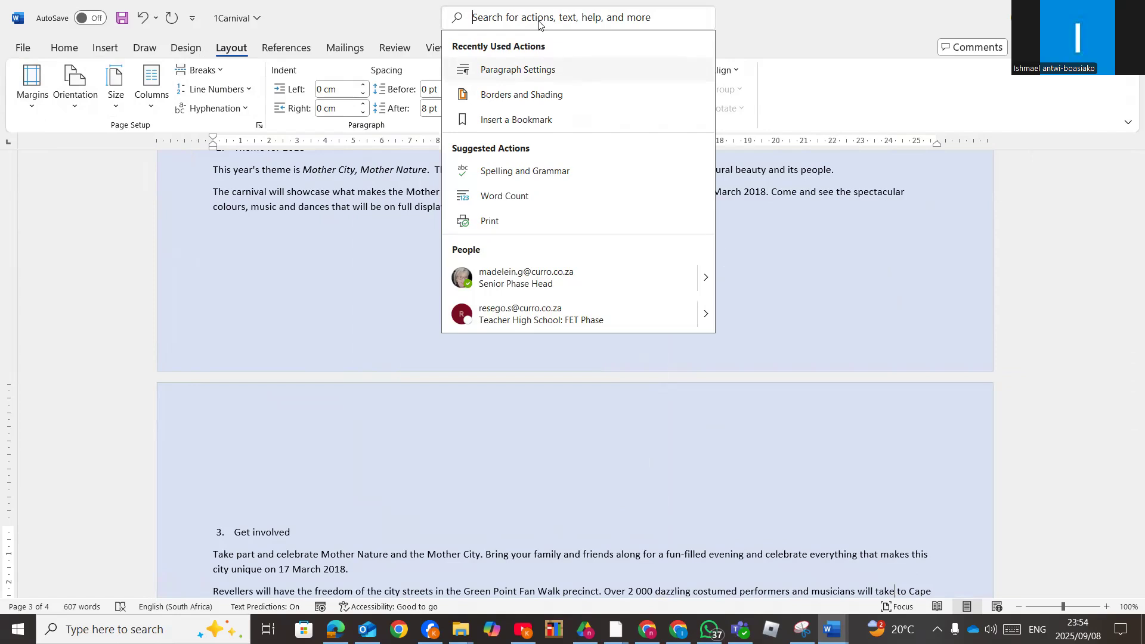
pyautogui.write('LAND')
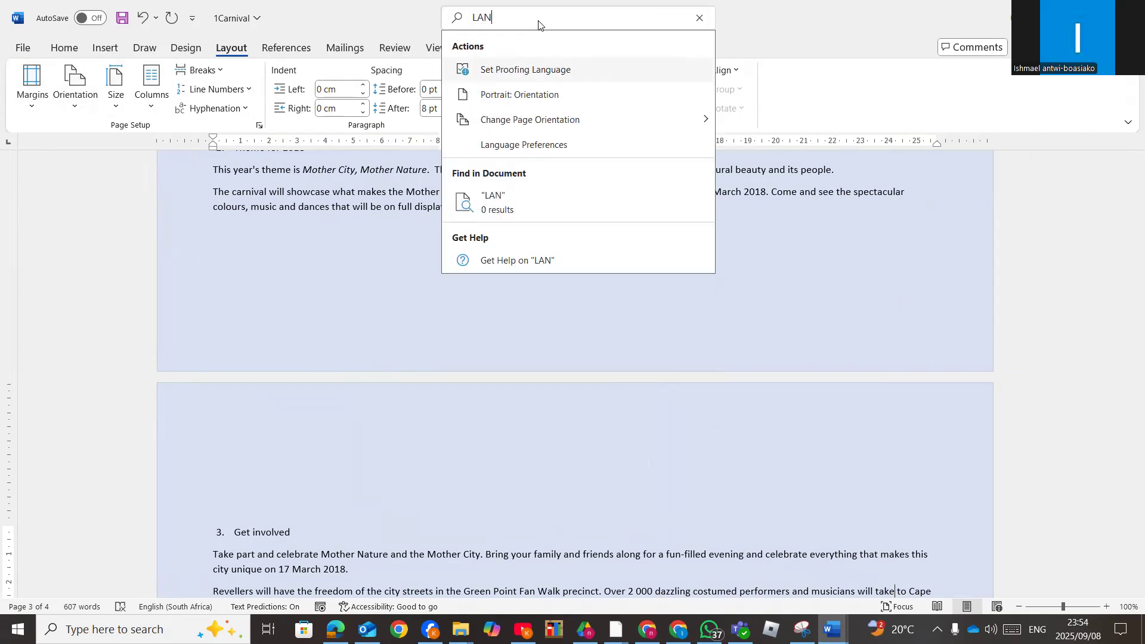
pyautogui.moveTo(561, 73)
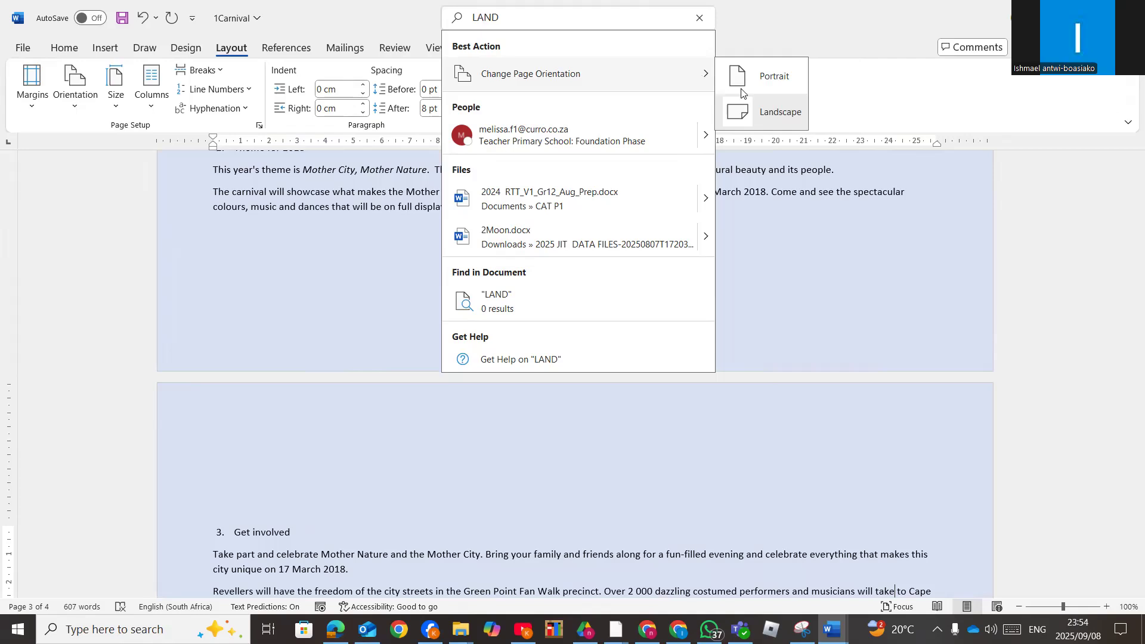
pyautogui.click(328, 253)
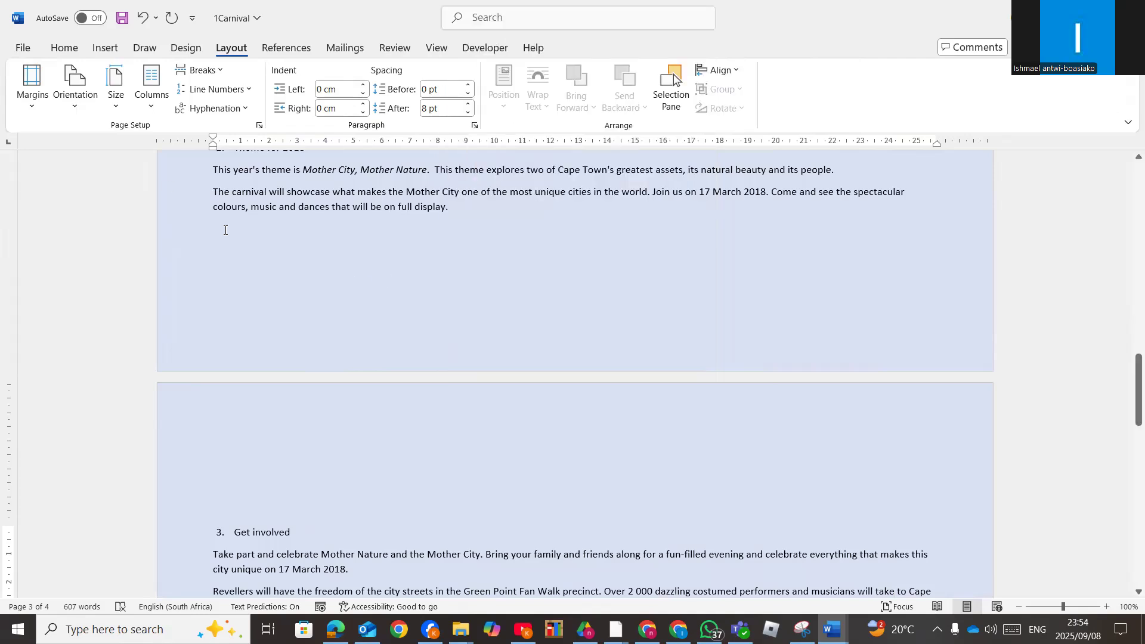
pyautogui.click(116, 90)
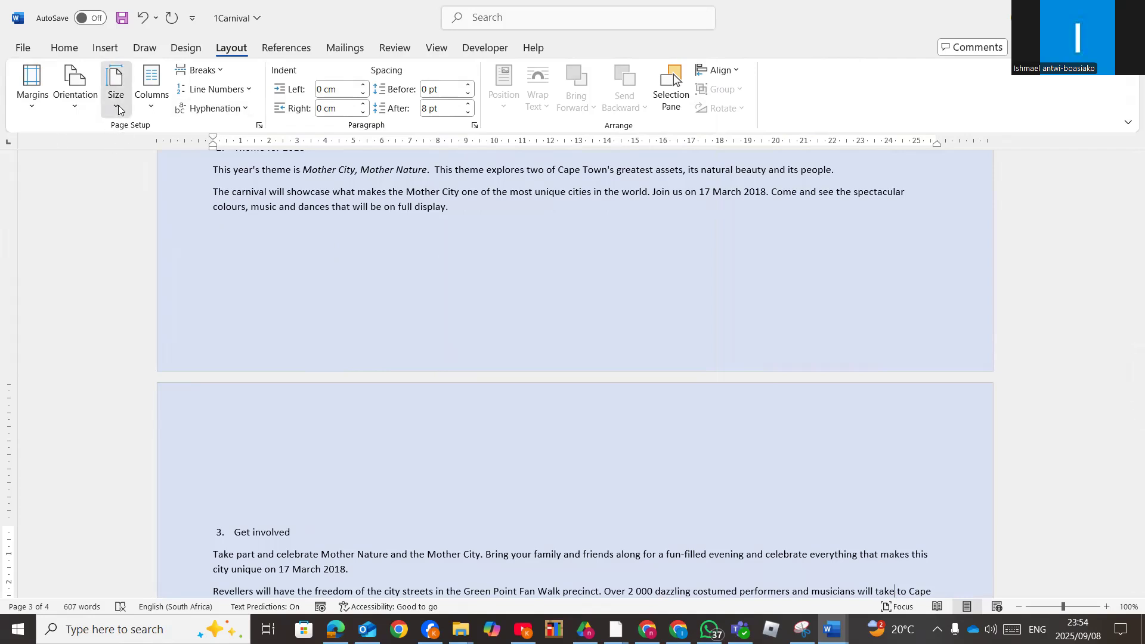
pyautogui.click(343, 195)
pyautogui.click(64, 49)
pyautogui.scroll(-1, 419, 268)
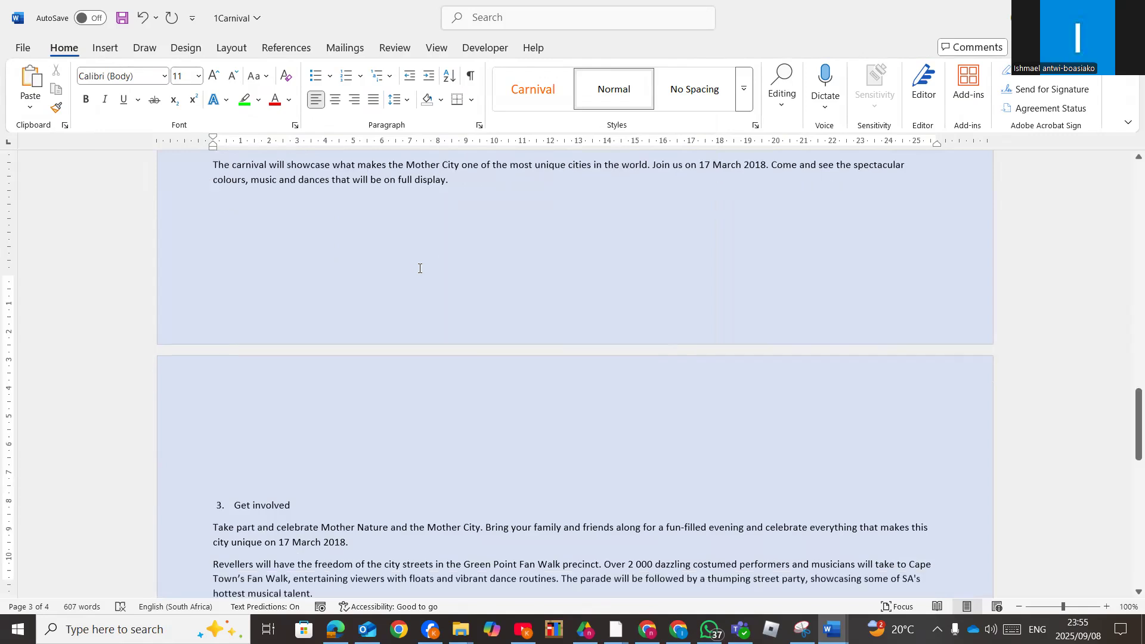
pyautogui.scroll(-7, 419, 269)
pyautogui.scroll(2, 421, 269)
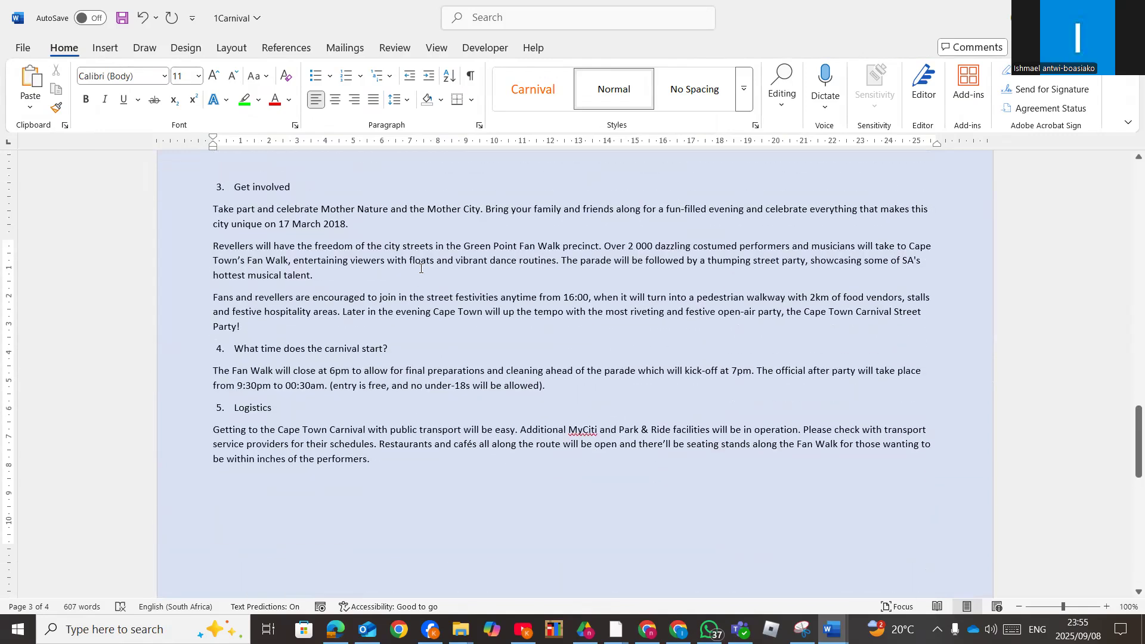
pyautogui.scroll(8, 420, 269)
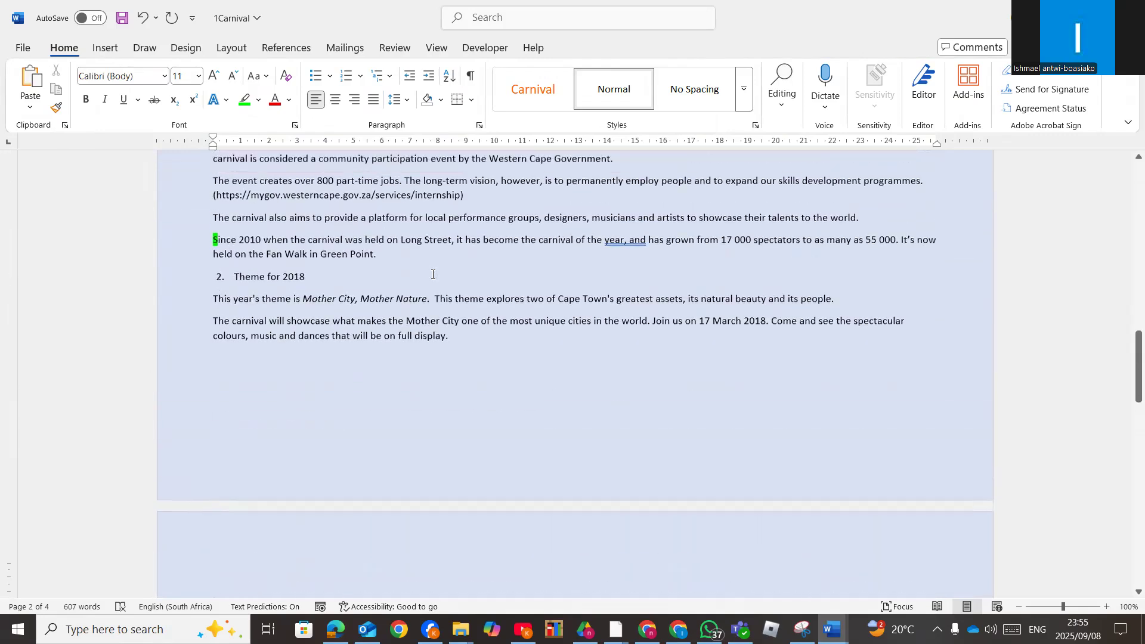
pyautogui.scroll(1, 433, 274)
pyautogui.scroll(1, 433, 275)
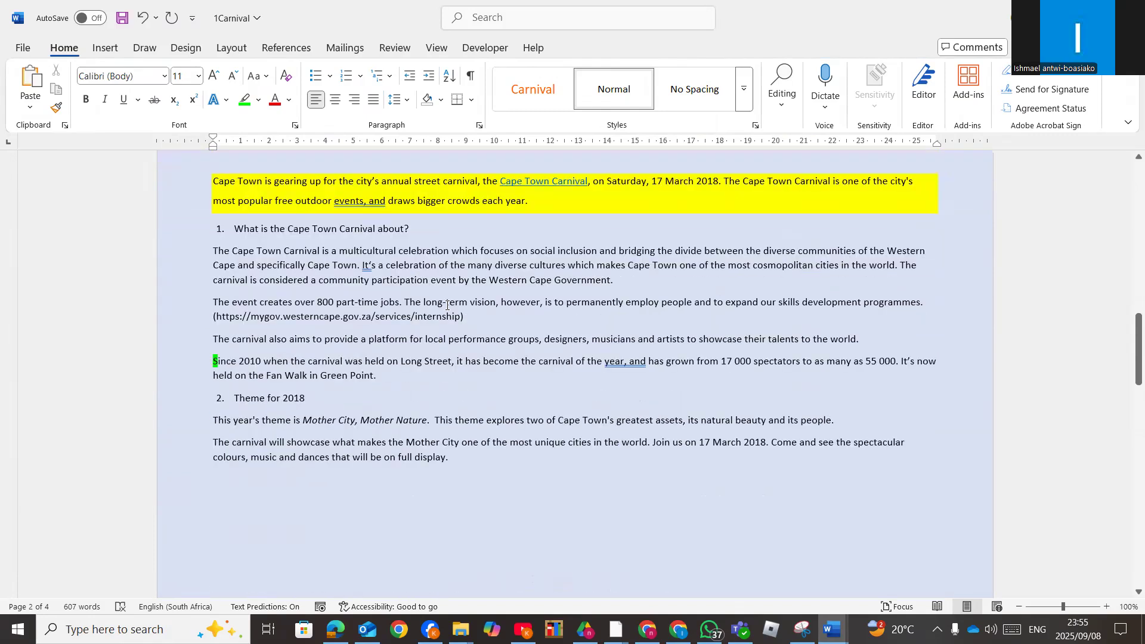
# Find the page color command by searching the commands for "PAGE COL" and set the page color to standard Blue
pyautogui.click(187, 49)
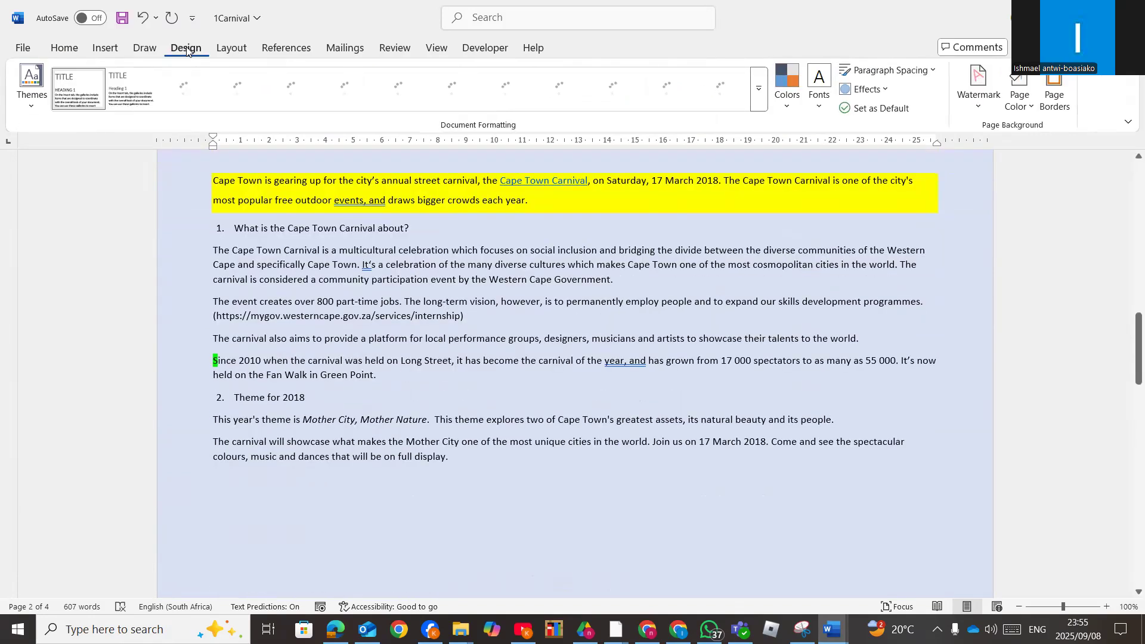
pyautogui.click(1019, 101)
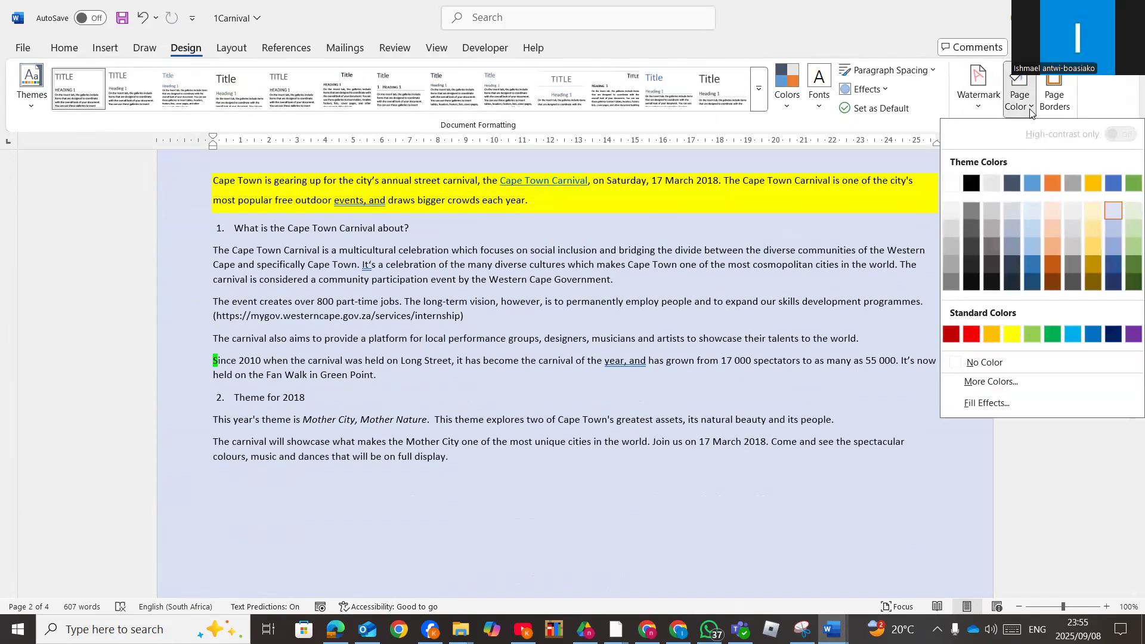
pyautogui.click(757, 342)
pyautogui.click(486, 19)
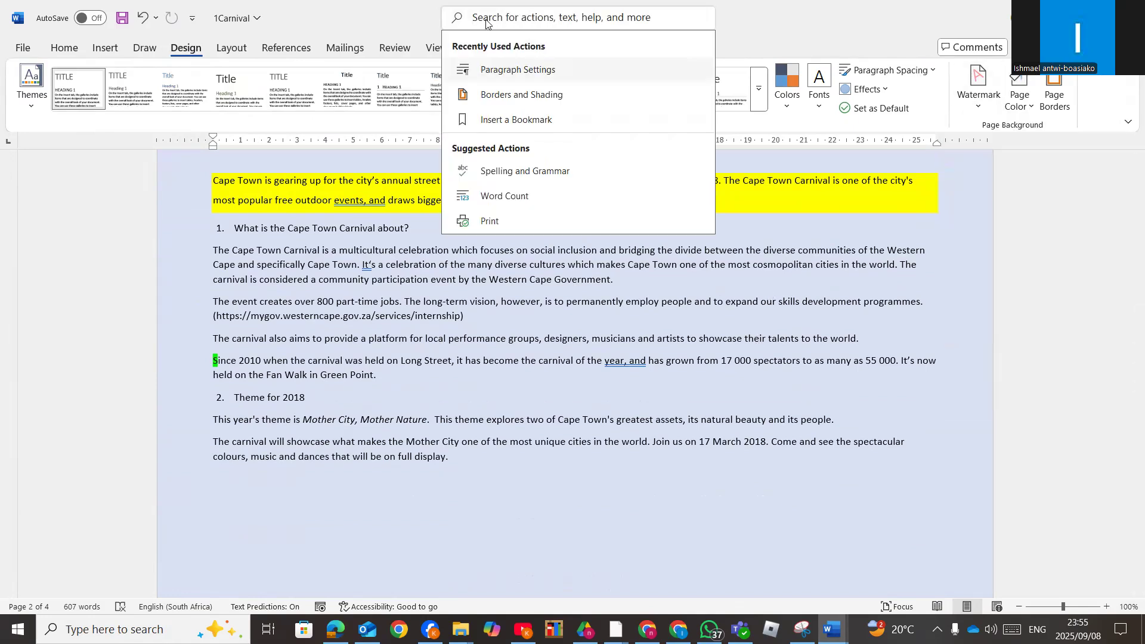
pyautogui.write('PAGE')
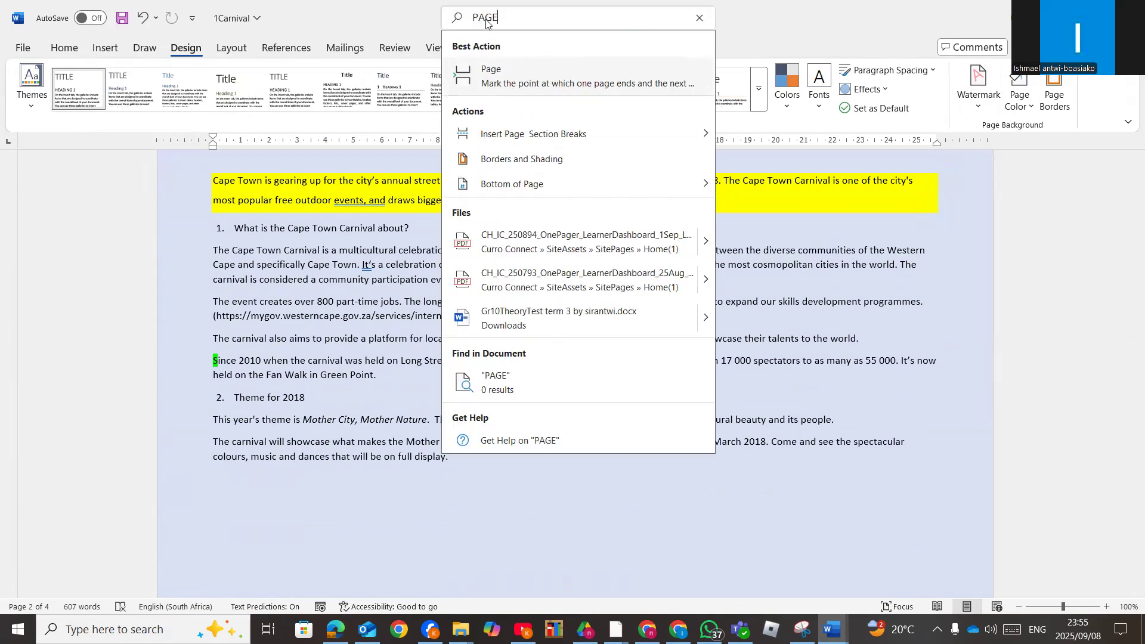
pyautogui.write(' COL')
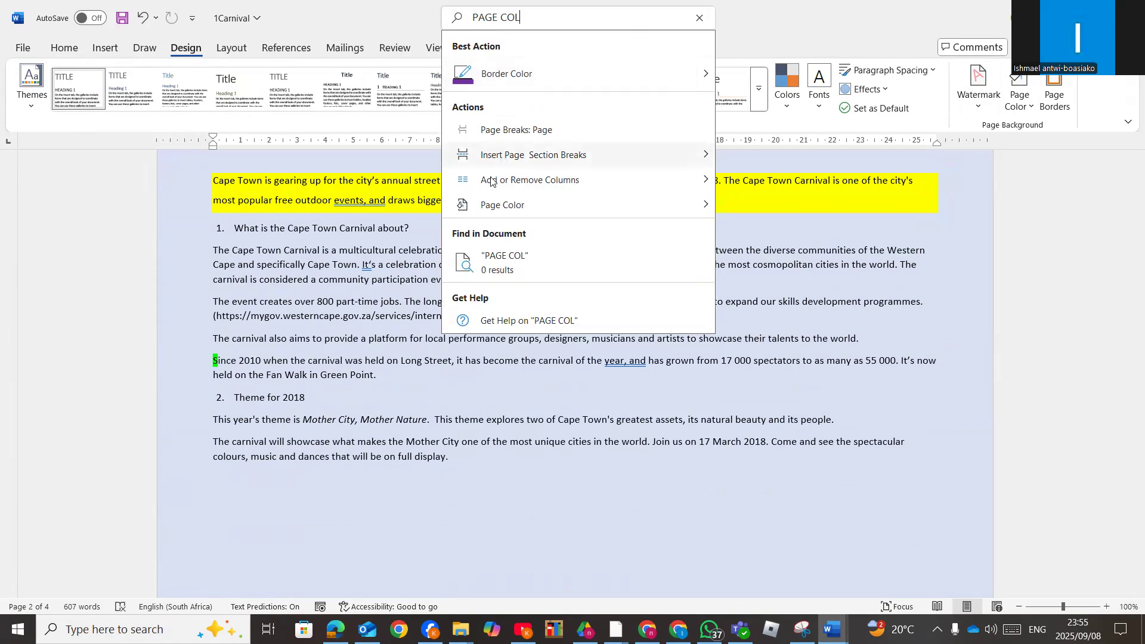
pyautogui.moveTo(501, 205)
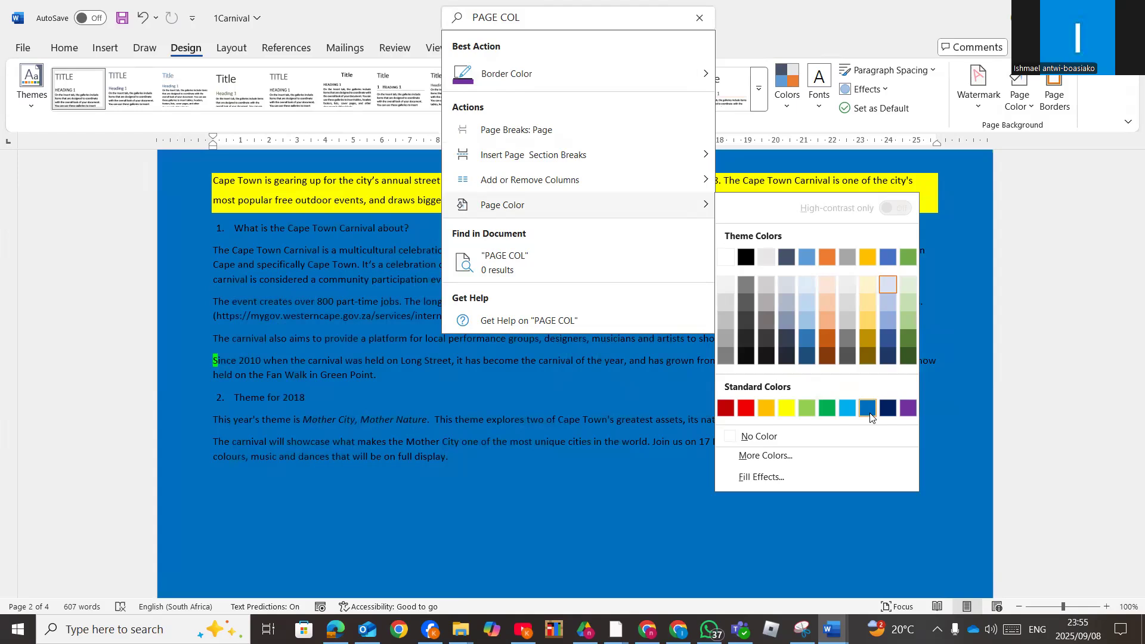
pyautogui.click(869, 410)
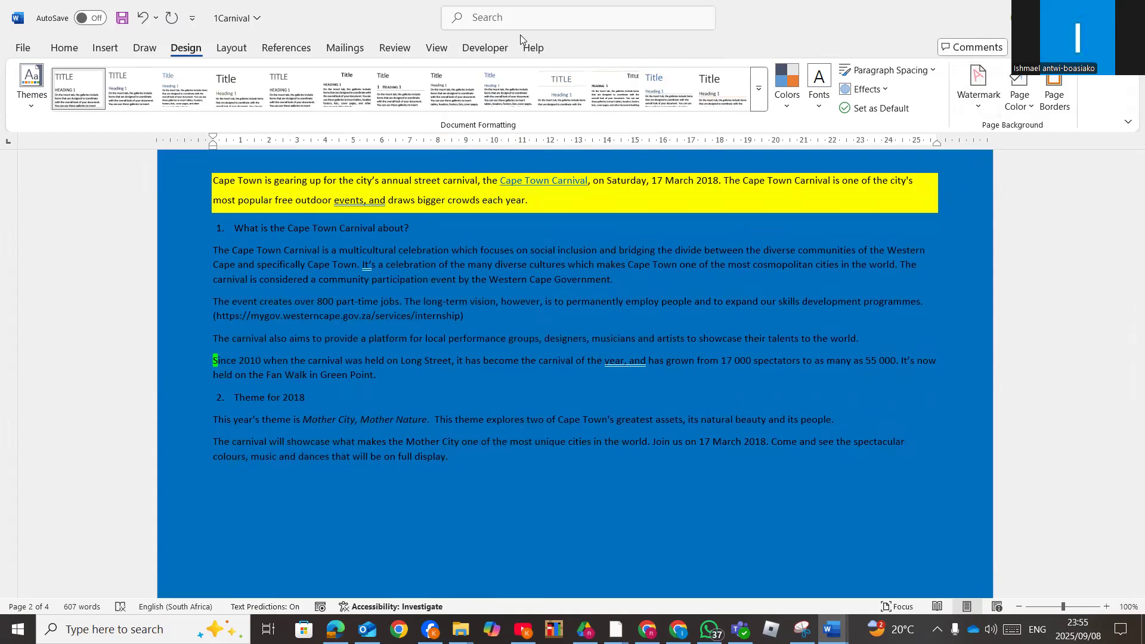
# Set up a two-color gradient page fill in Fill Effects with standard Orange as Color 1 and standard Red as Color 2
pyautogui.click(1033, 112)
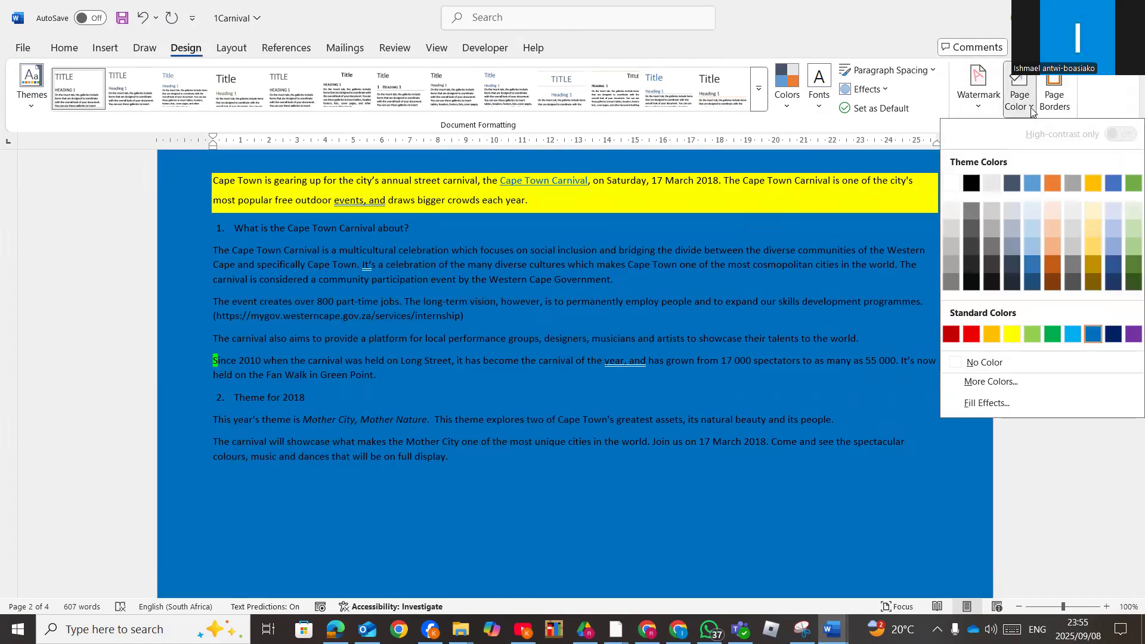
pyautogui.click(988, 404)
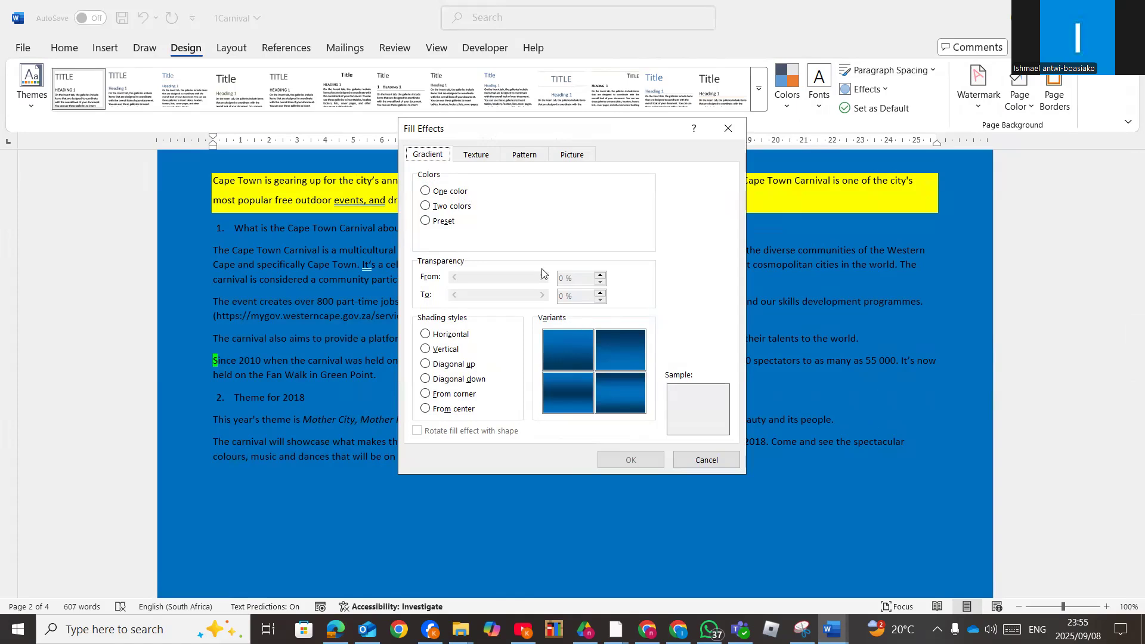
pyautogui.click(426, 206)
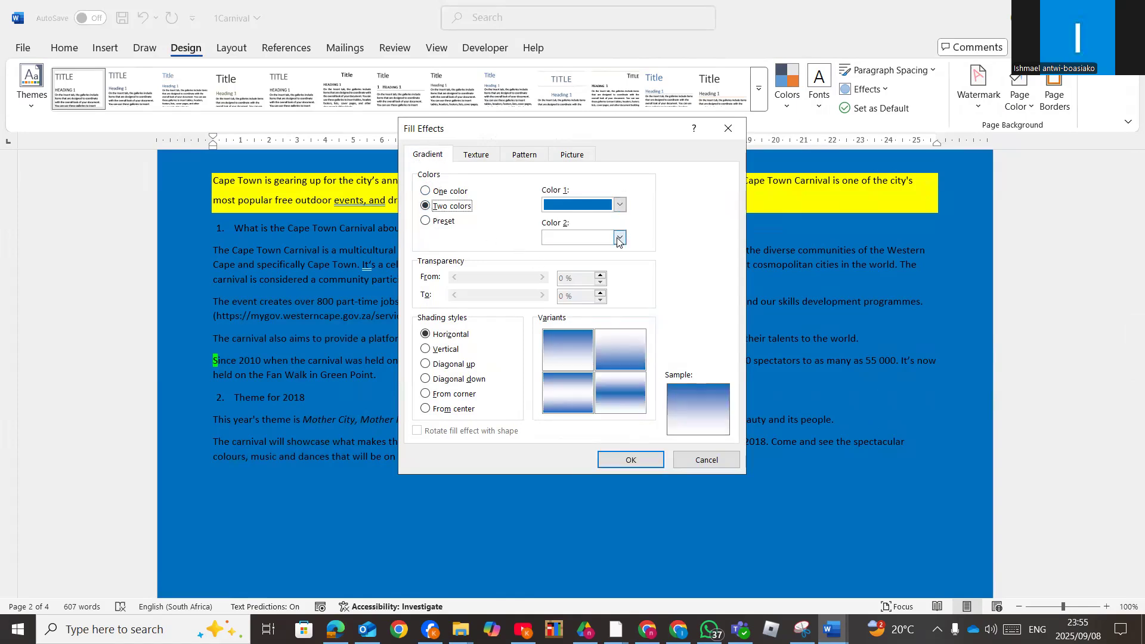
pyautogui.click(620, 204)
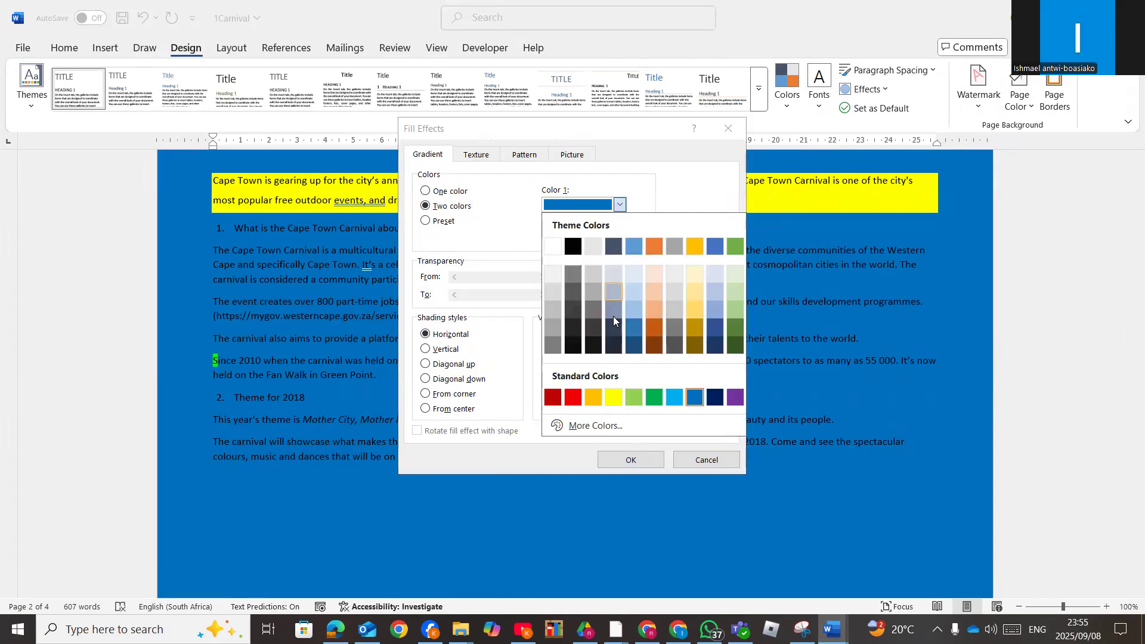
pyautogui.click(593, 400)
pyautogui.click(620, 238)
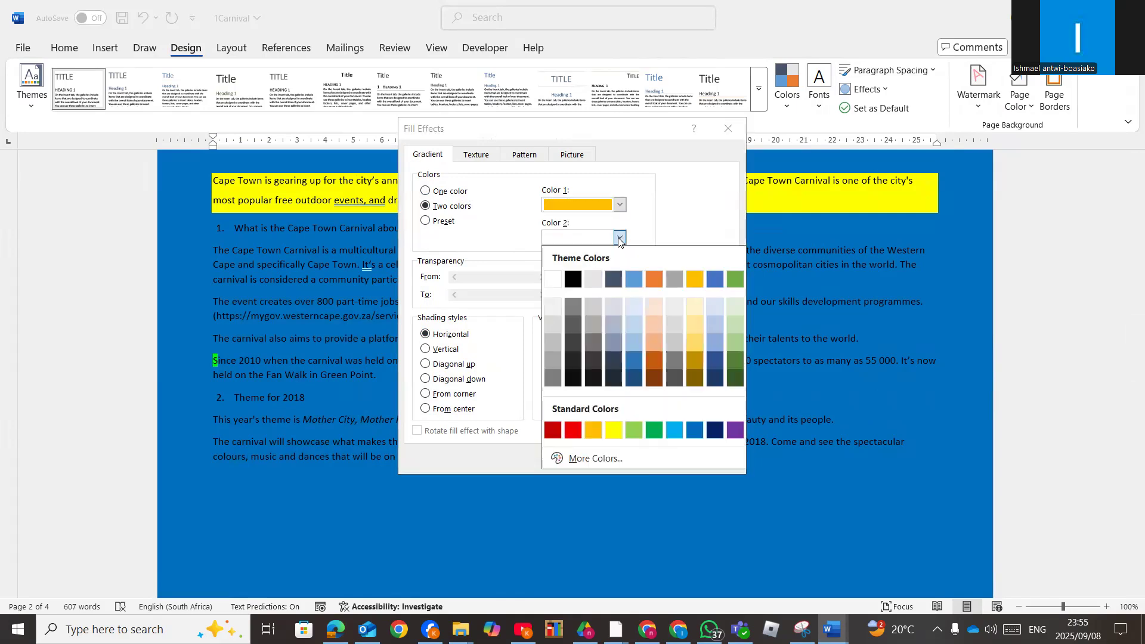
pyautogui.click(573, 430)
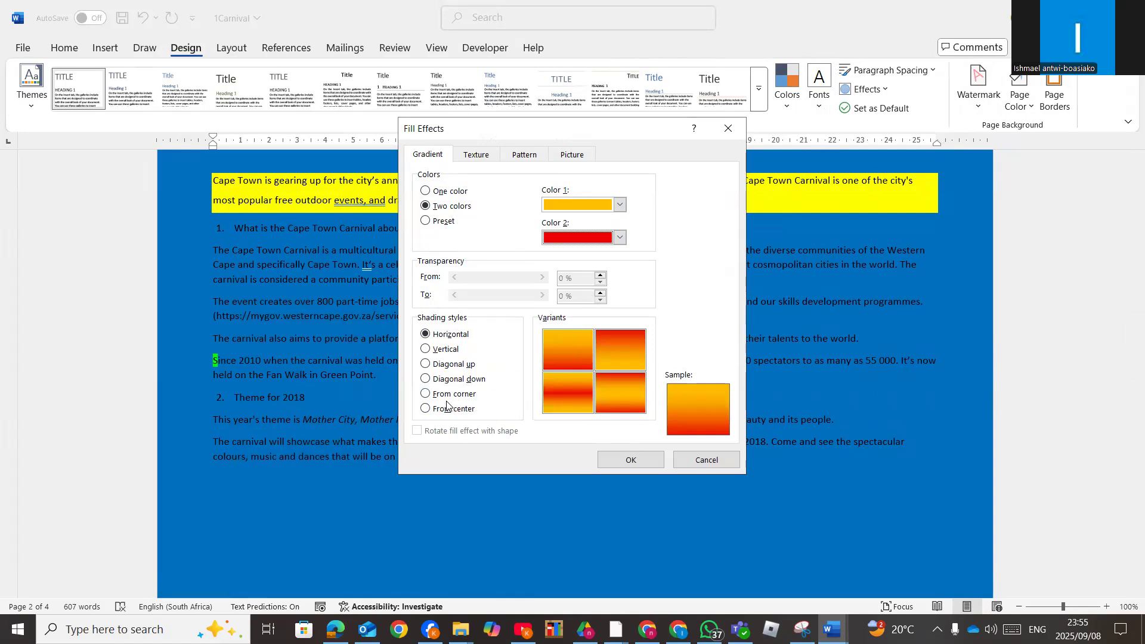
# Set the gradient's shading style to From center and apply it as the page background
pyautogui.click(427, 394)
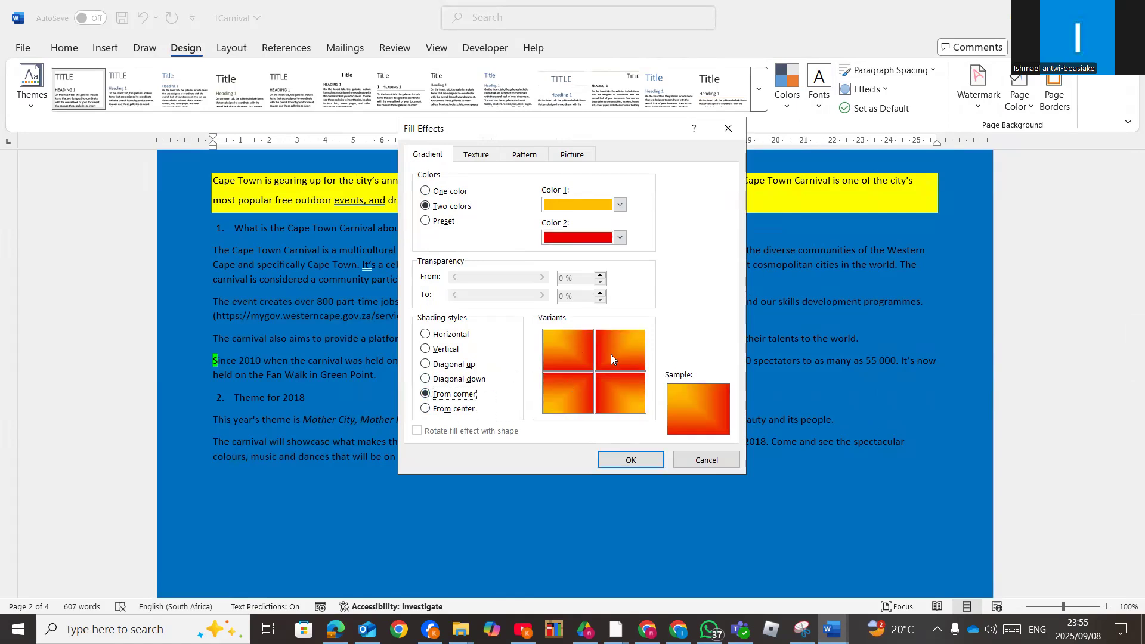
pyautogui.click(428, 409)
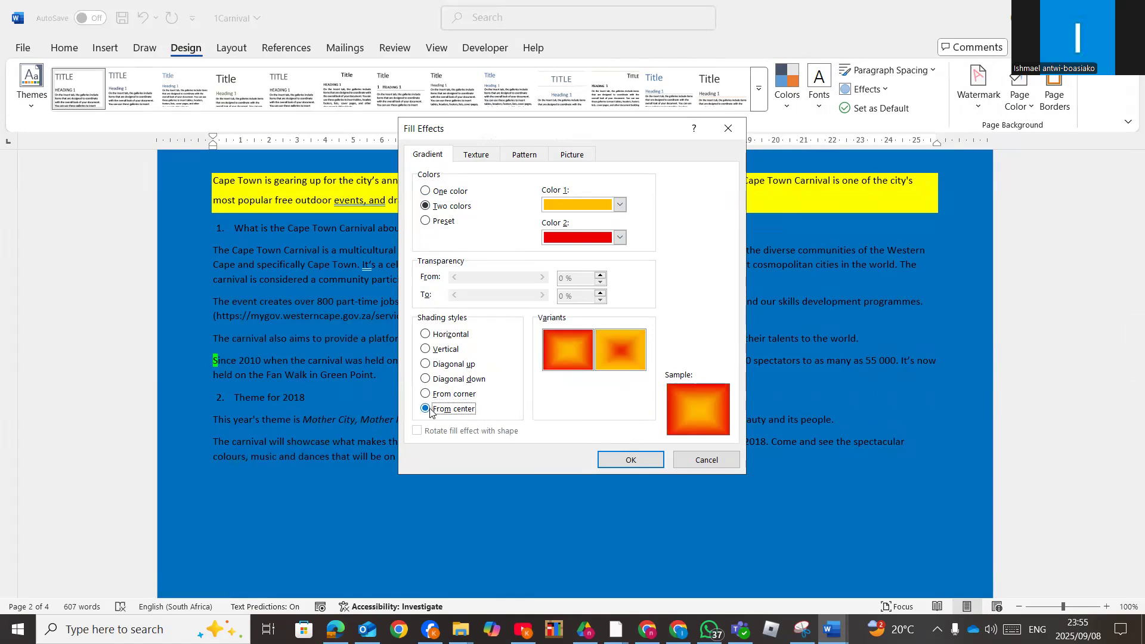
pyautogui.click(631, 460)
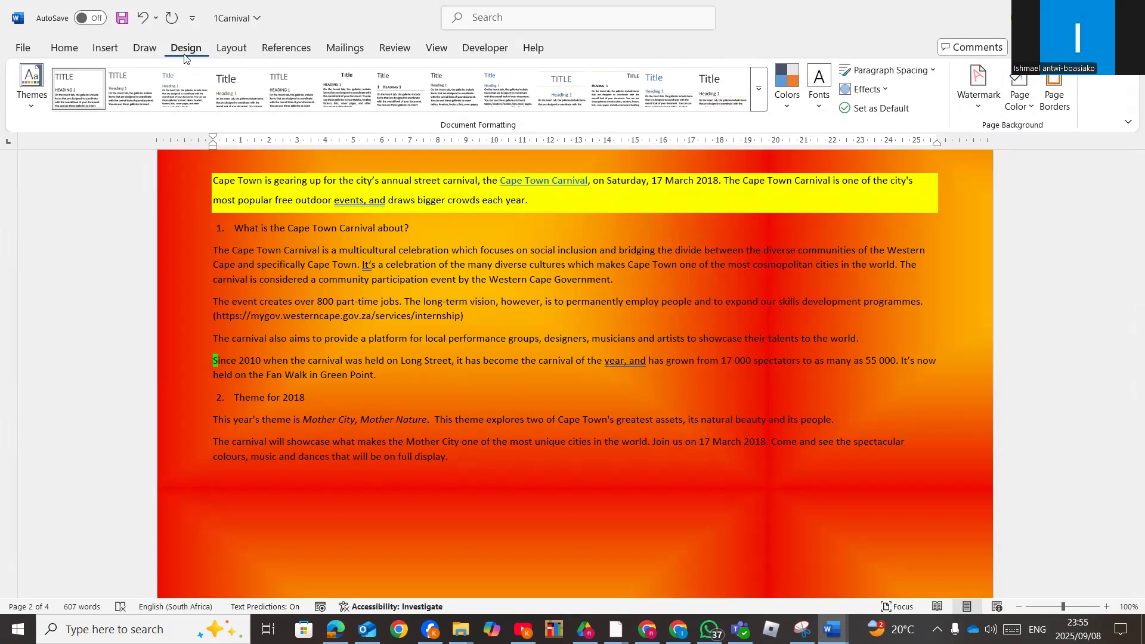
# Reopen the page color fill effects, review the one-color and two-color gradient options, and close the dialog
pyautogui.click(1035, 111)
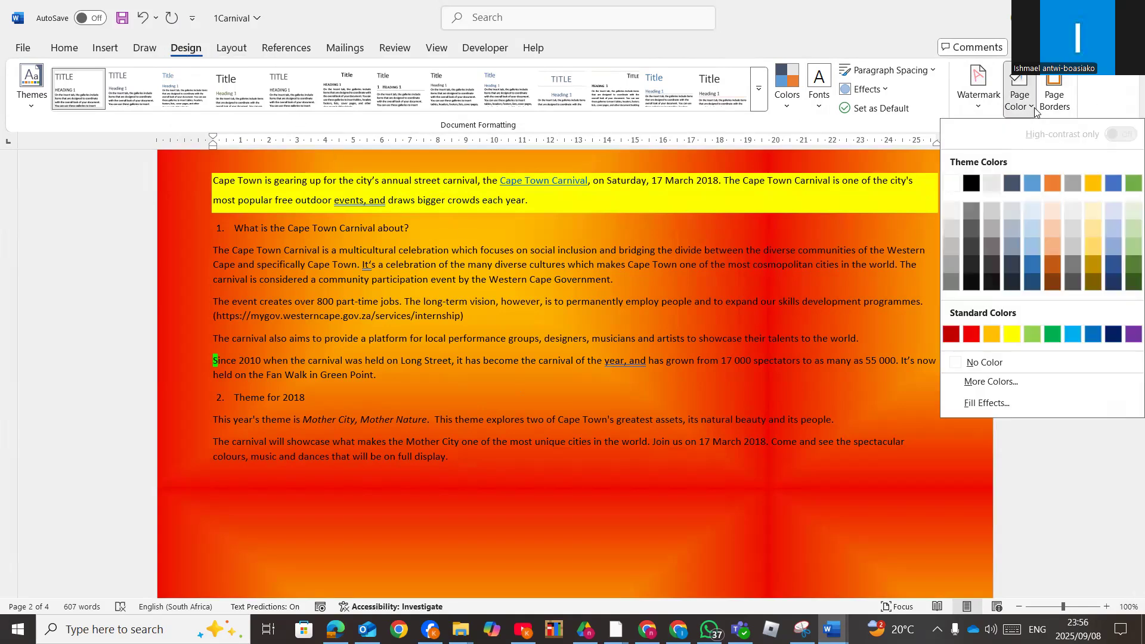
pyautogui.click(1013, 404)
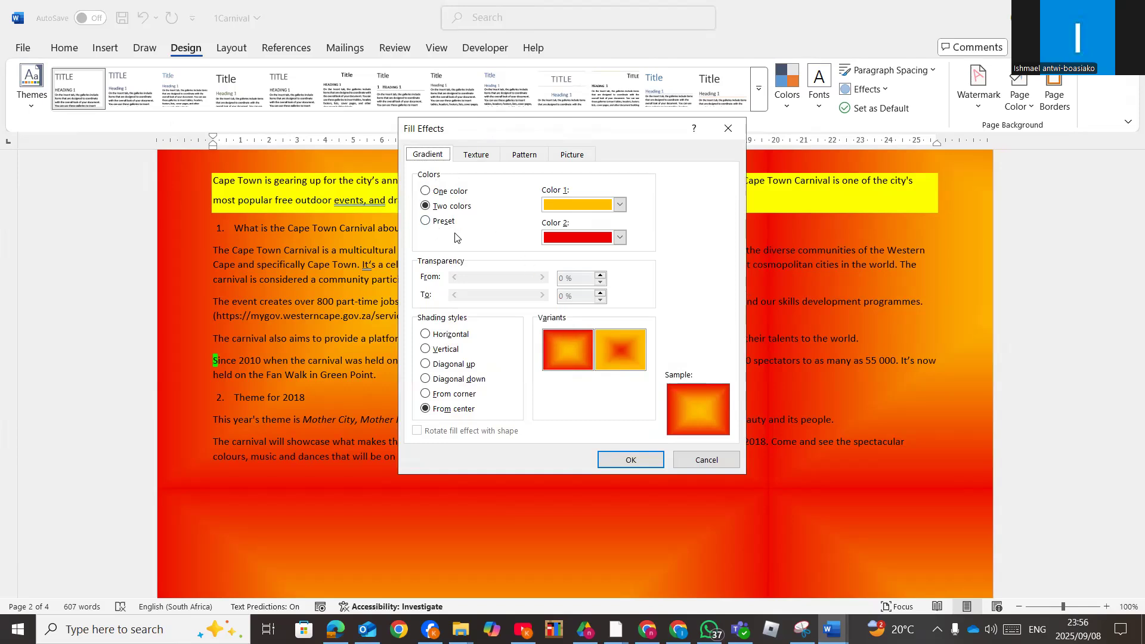
pyautogui.click(439, 194)
pyautogui.click(431, 206)
pyautogui.click(621, 462)
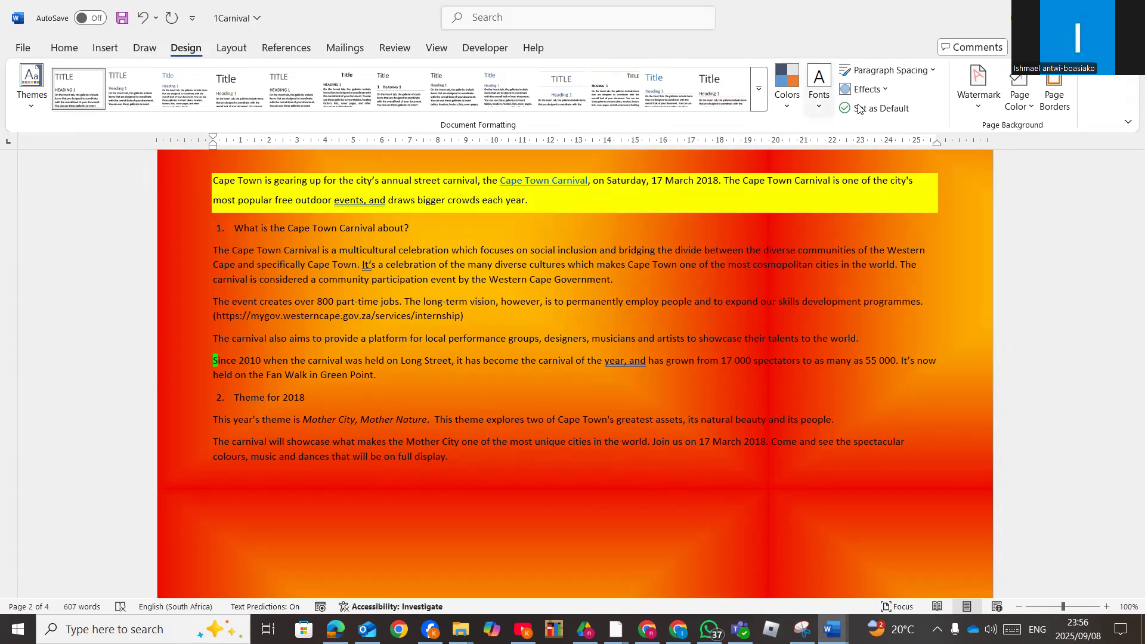
# Search the commands for "WATER", start a custom text watermark, and enter CURRO as its text
pyautogui.click(979, 87)
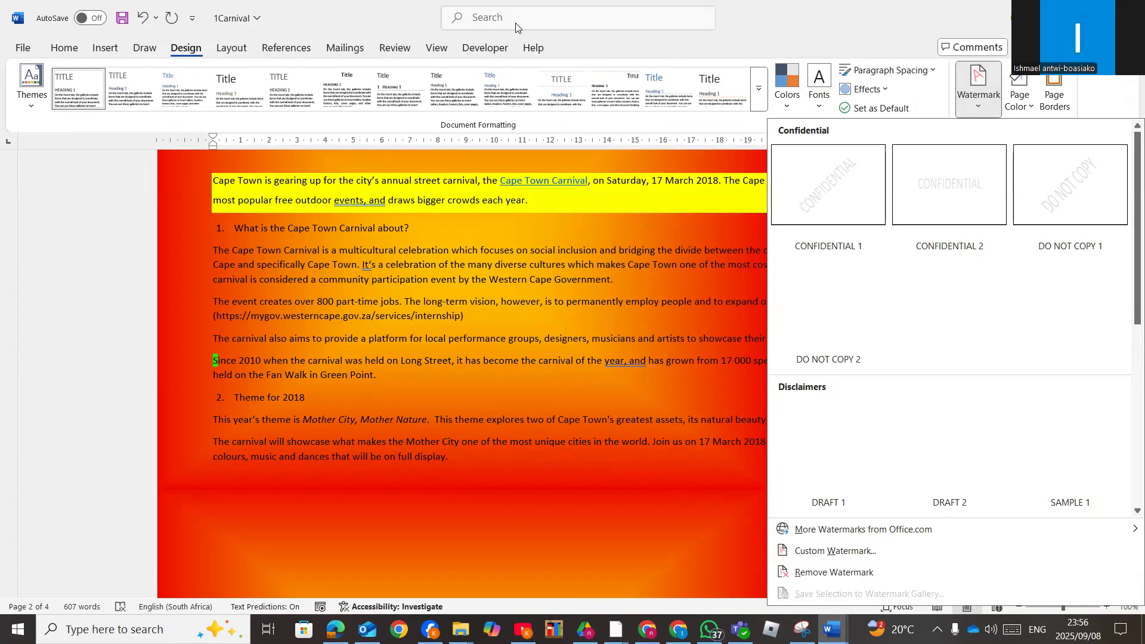
pyautogui.click(517, 20)
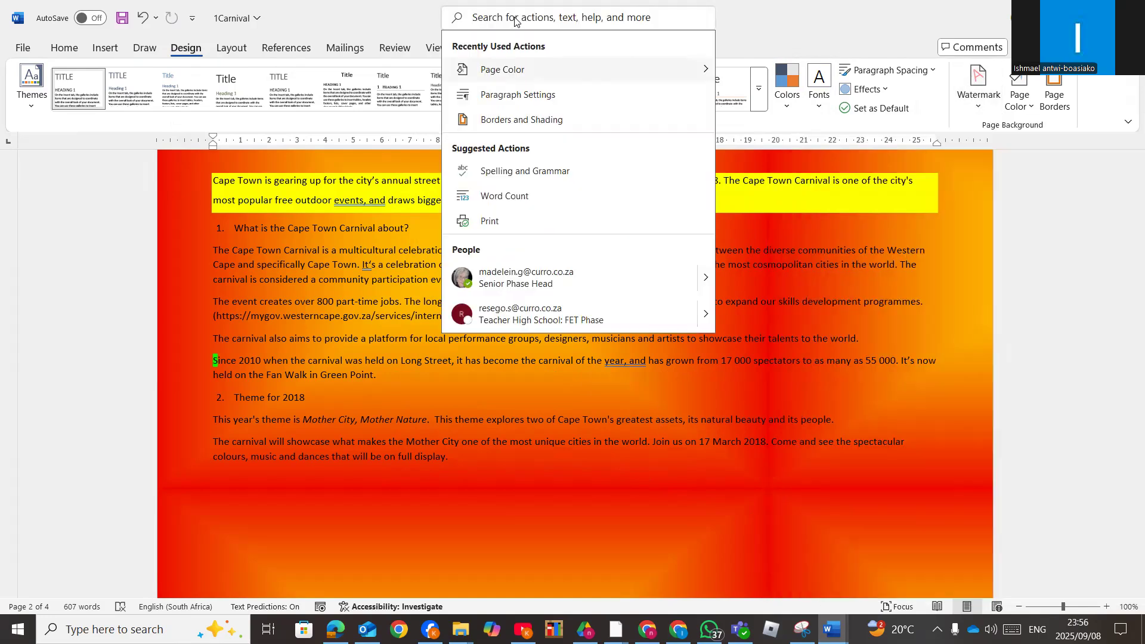
pyautogui.write('WATER')
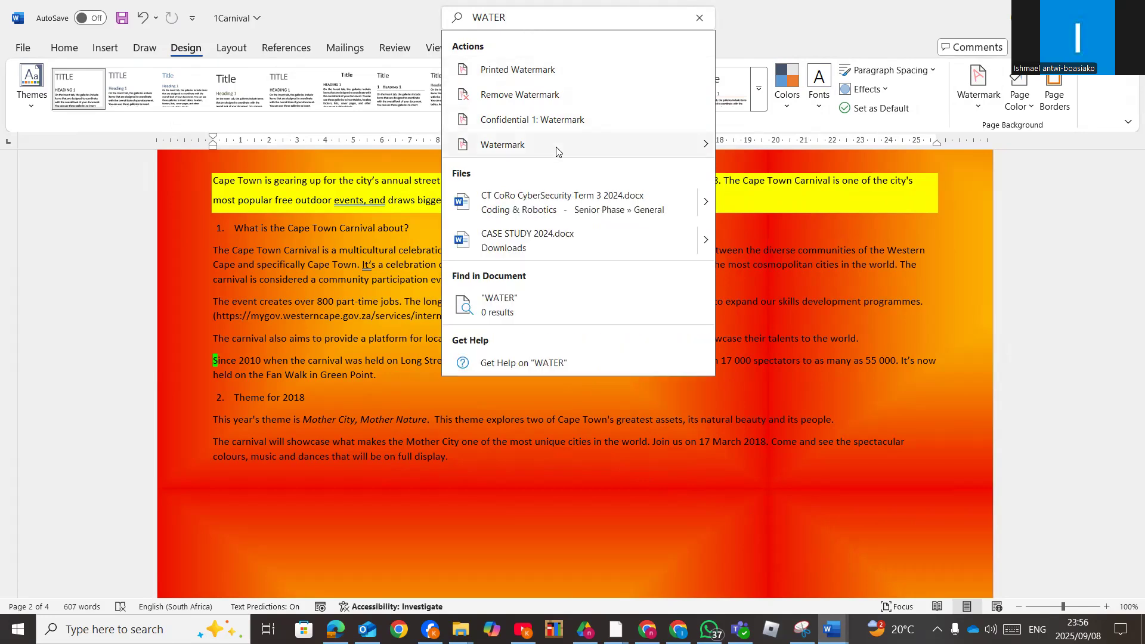
pyautogui.moveTo(544, 152)
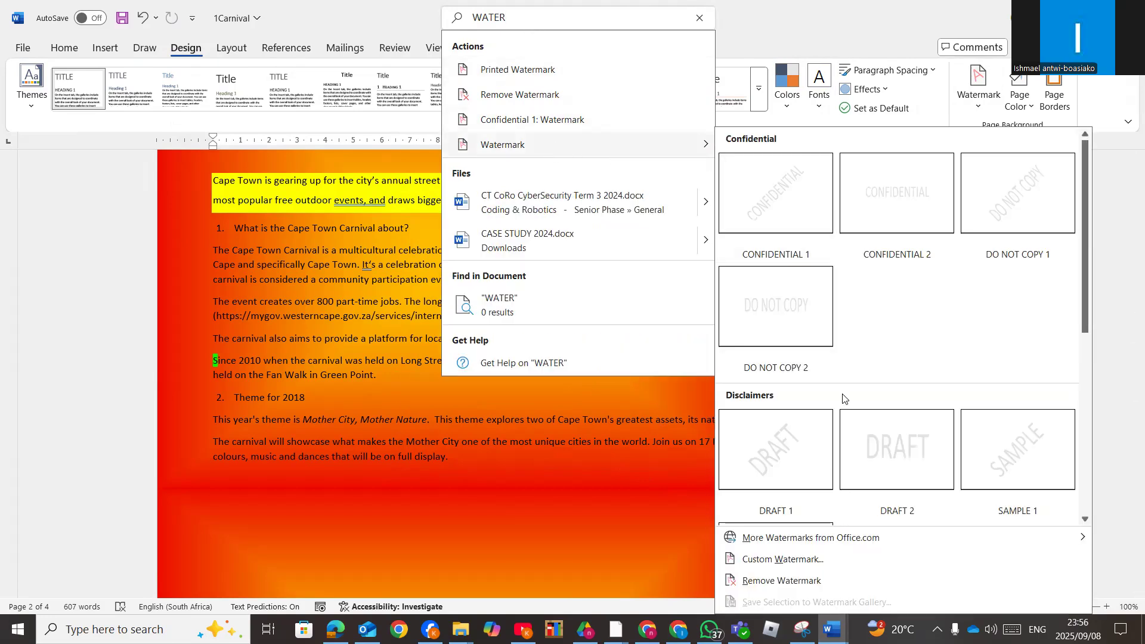
pyautogui.click(786, 560)
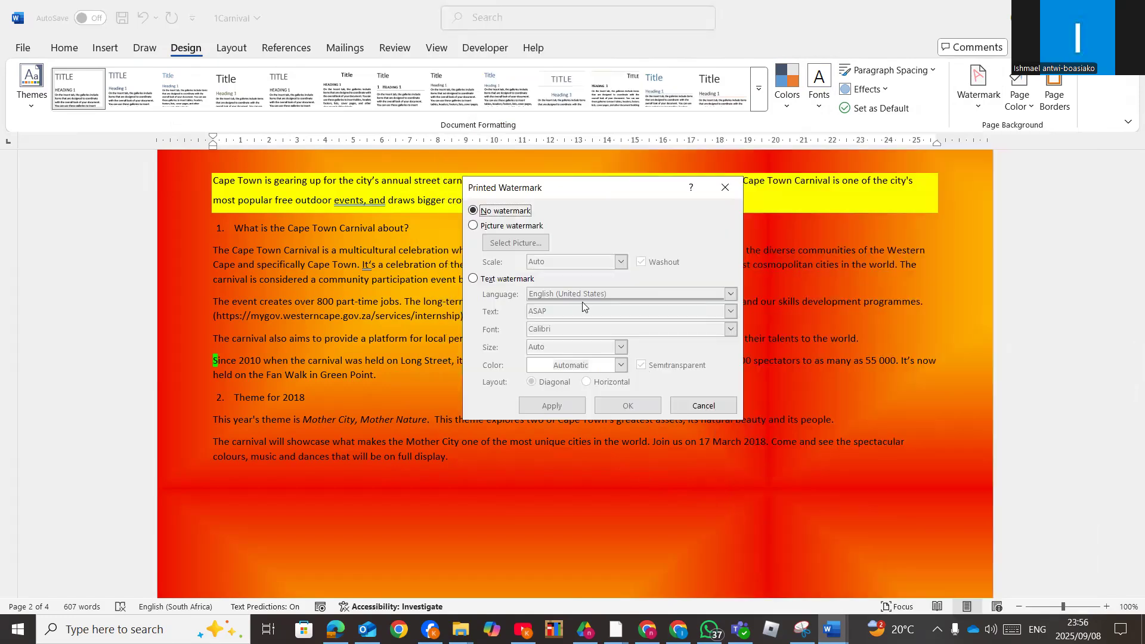
pyautogui.click(475, 278)
pyautogui.click(615, 314)
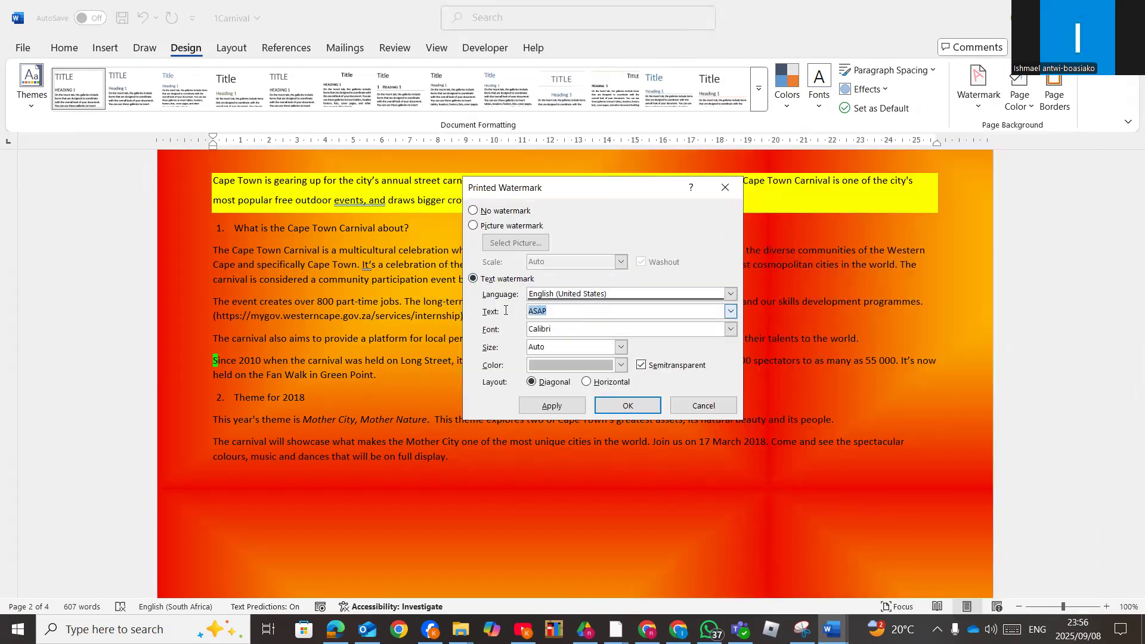
pyautogui.write('CURRO')
# Set the CURRO watermark's size to 120 and its color to standard Red, and apply it
pyautogui.click(729, 330)
pyautogui.click(729, 330)
pyautogui.click(621, 347)
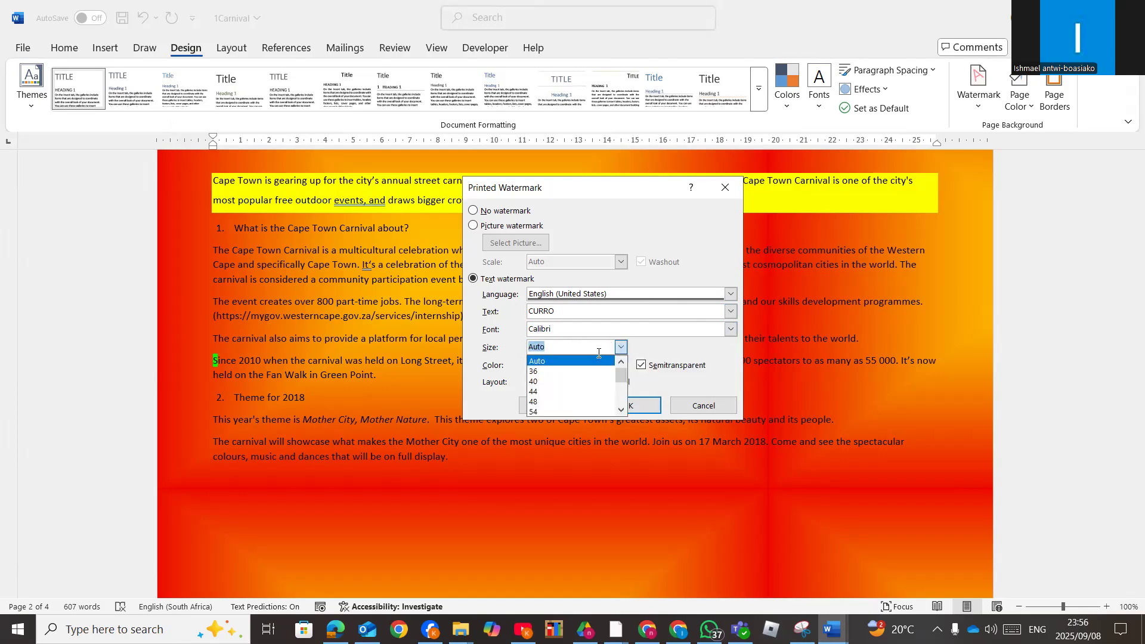
pyautogui.scroll(-3, 573, 402)
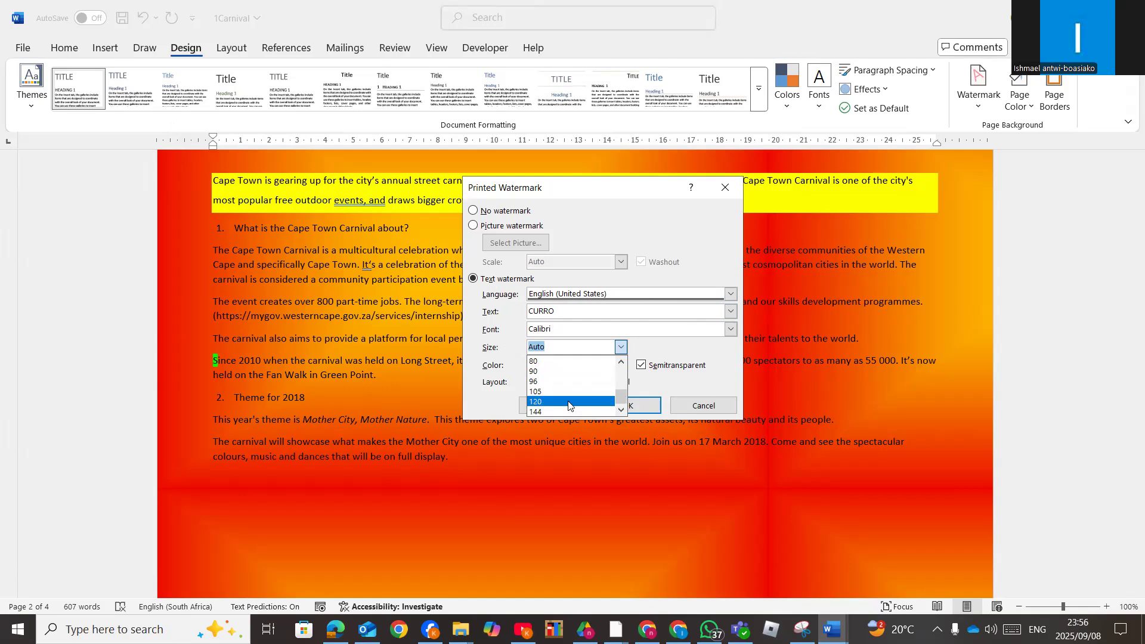
pyautogui.click(569, 402)
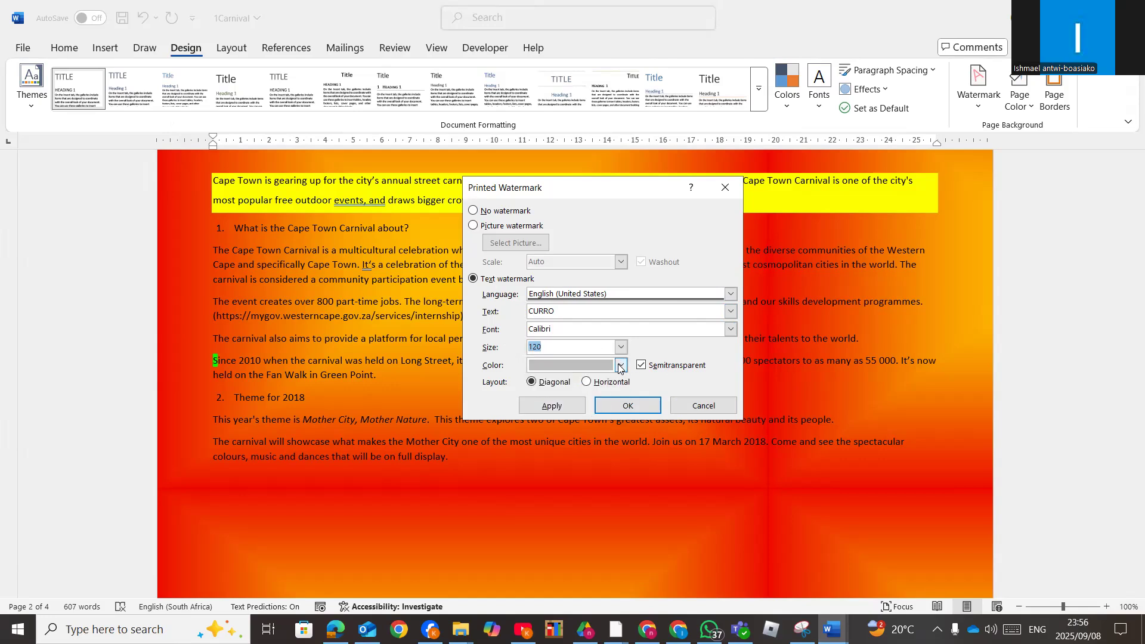
pyautogui.click(620, 366)
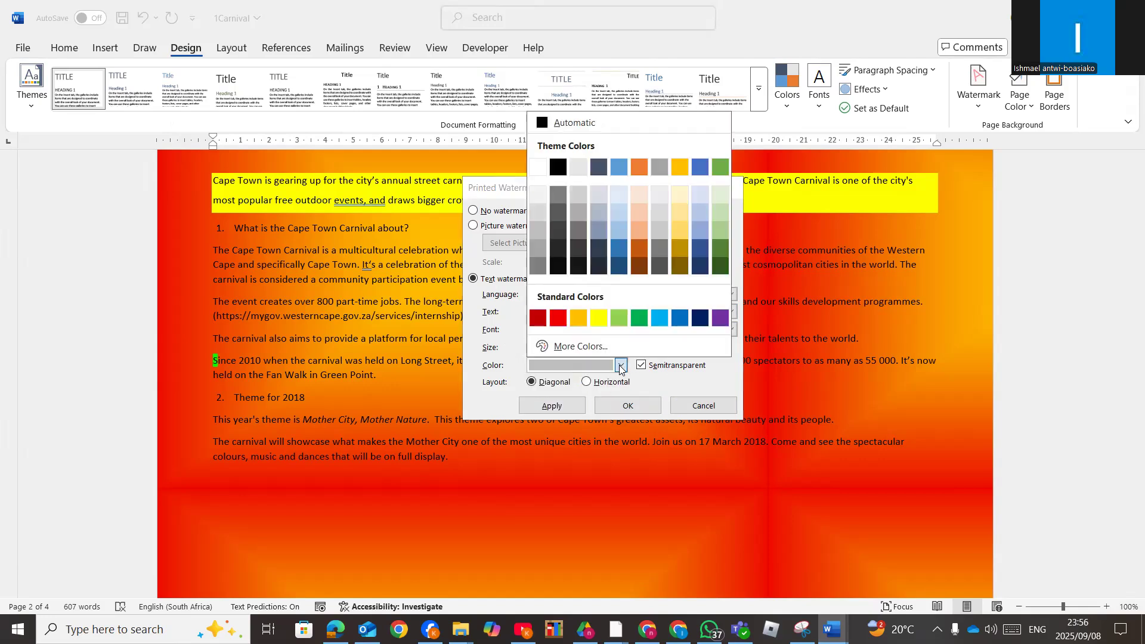
pyautogui.click(556, 321)
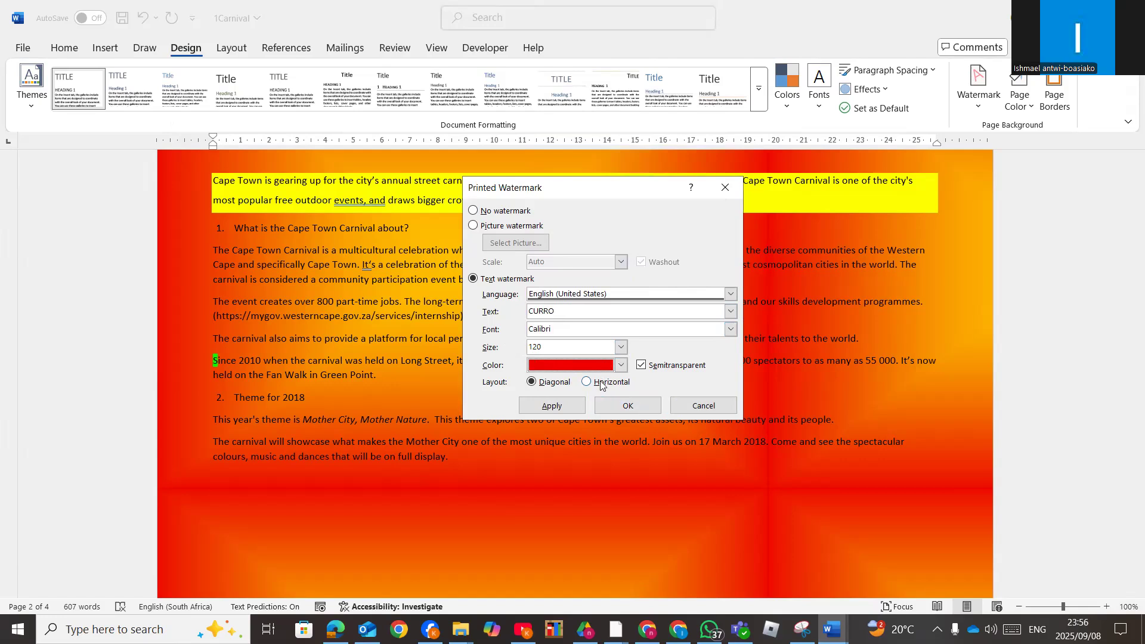
pyautogui.click(561, 408)
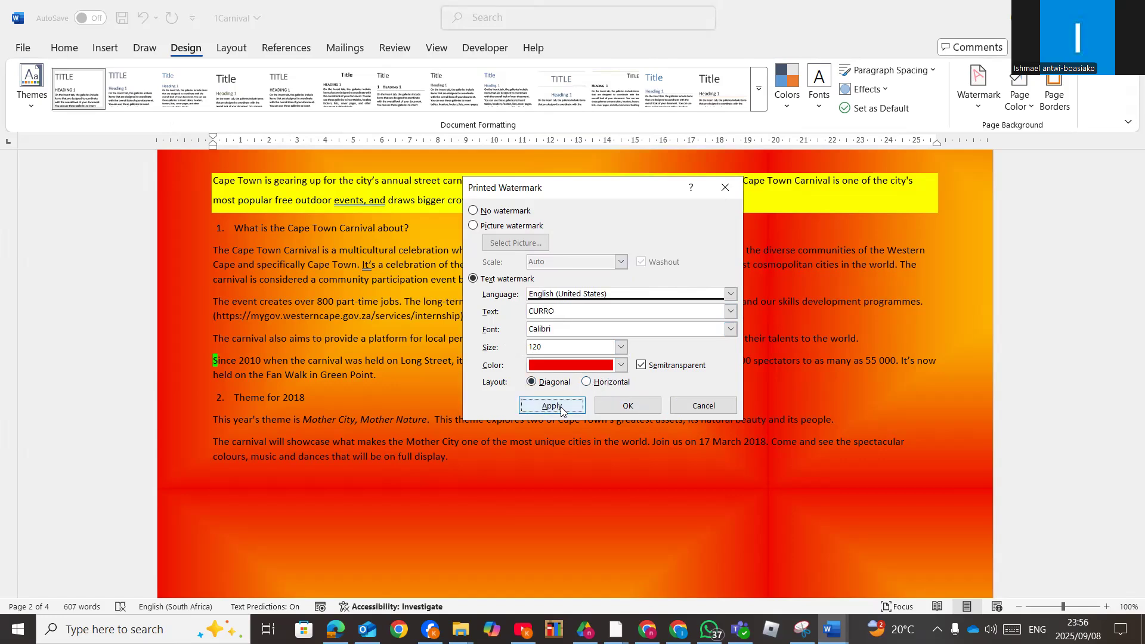
# Close the watermark settings and examine how the CURRO watermark looks across the document's pages
pyautogui.click(638, 406)
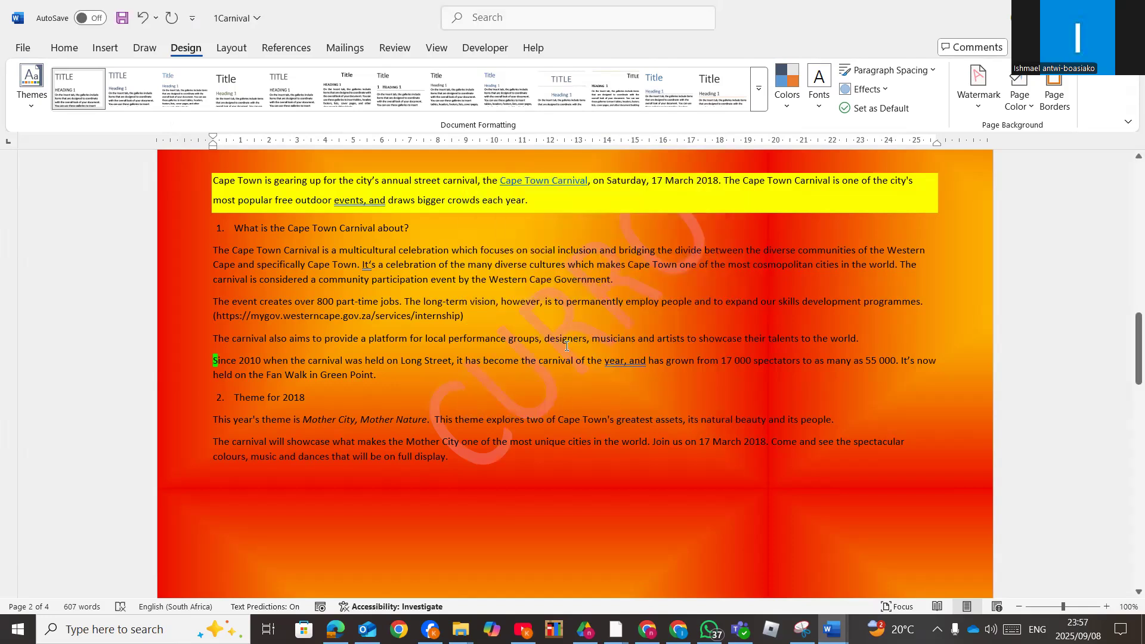
pyautogui.scroll(-15, 578, 462)
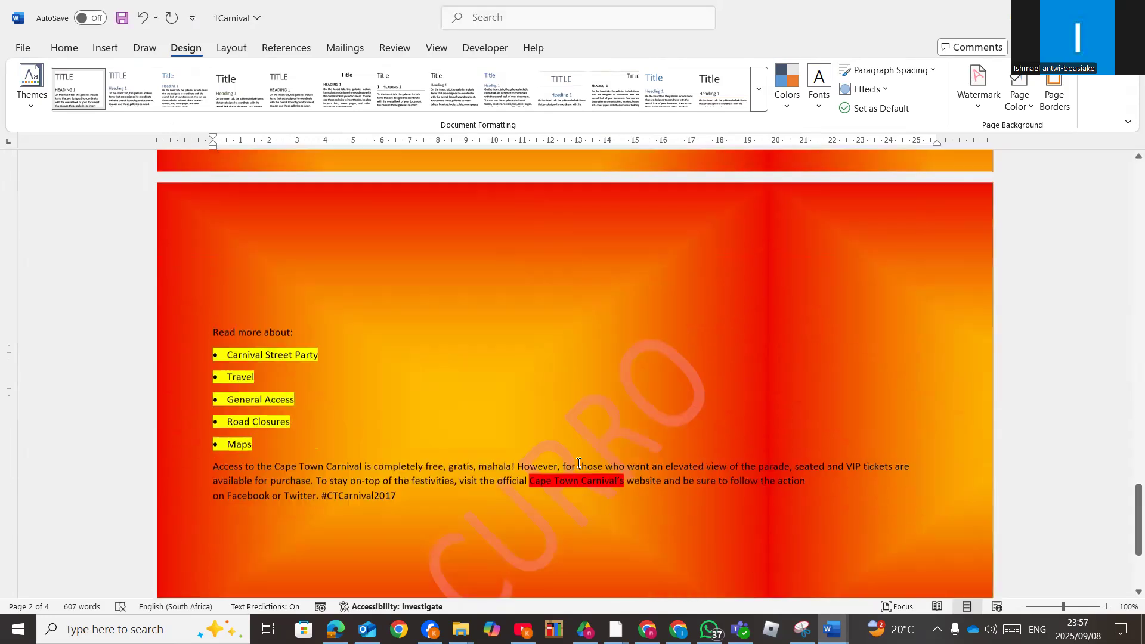
pyautogui.scroll(-5, 577, 462)
pyautogui.scroll(8, 588, 456)
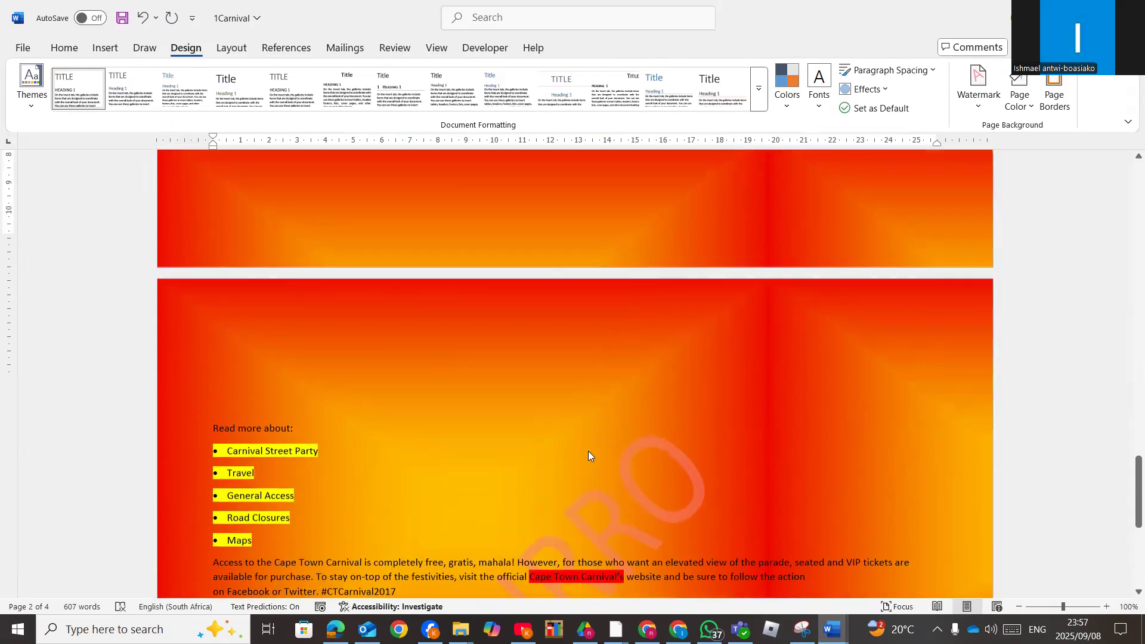
pyautogui.scroll(20, 588, 456)
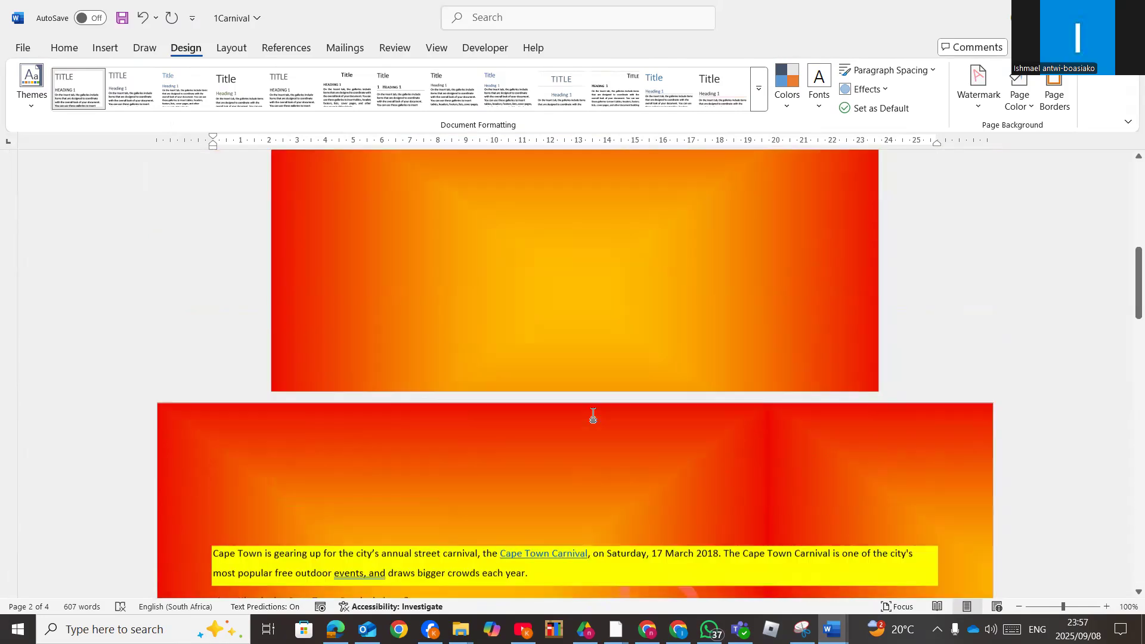
pyautogui.scroll(8, 592, 416)
pyautogui.scroll(-15, 594, 412)
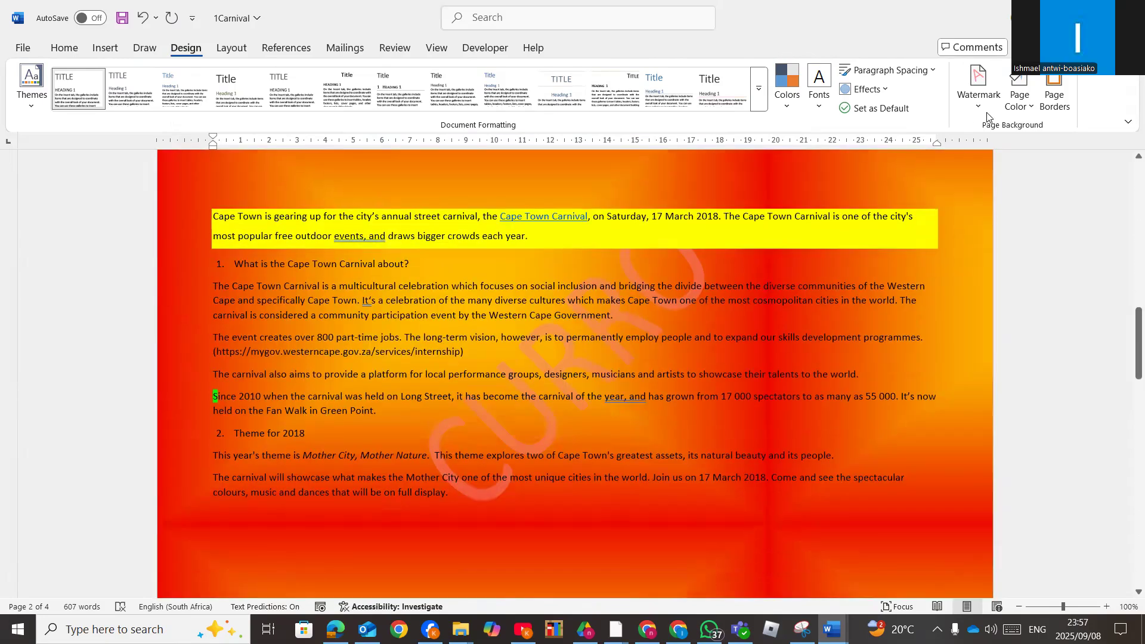
# Replace the orange and red gradient page background with plain white
pyautogui.click(1034, 110)
pyautogui.click(952, 183)
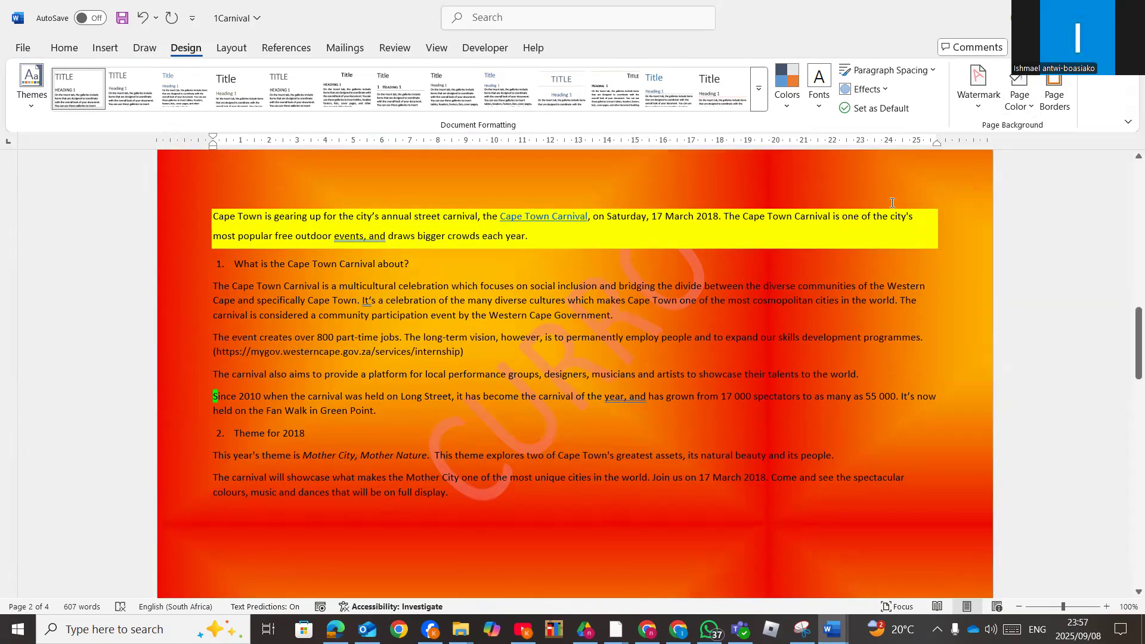
pyautogui.scroll(-10, 512, 448)
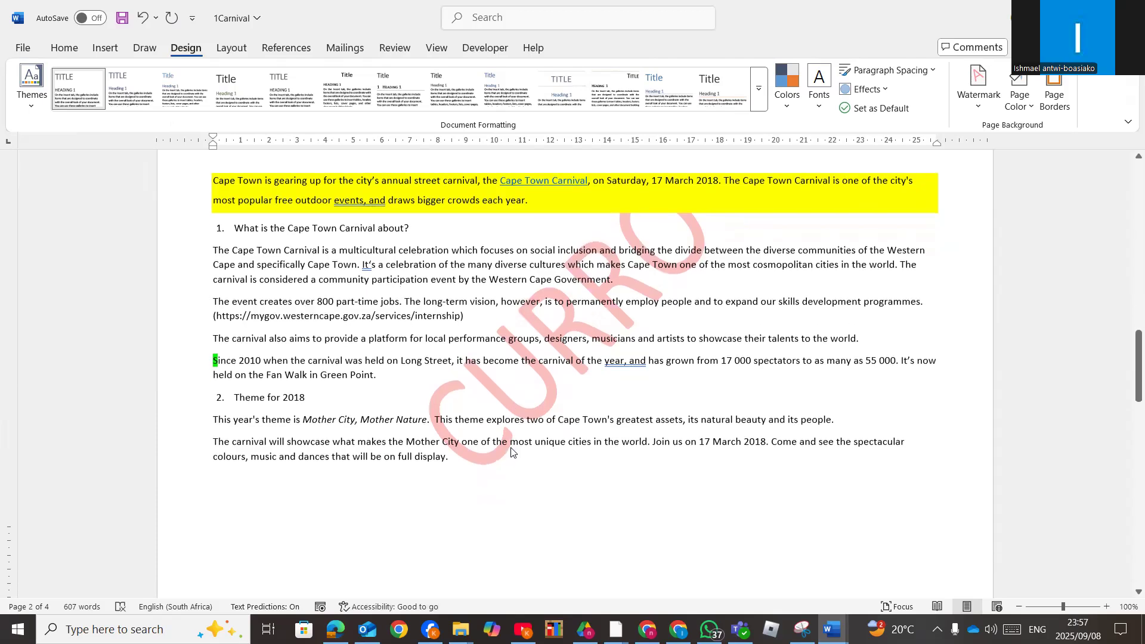
pyautogui.scroll(12, 514, 417)
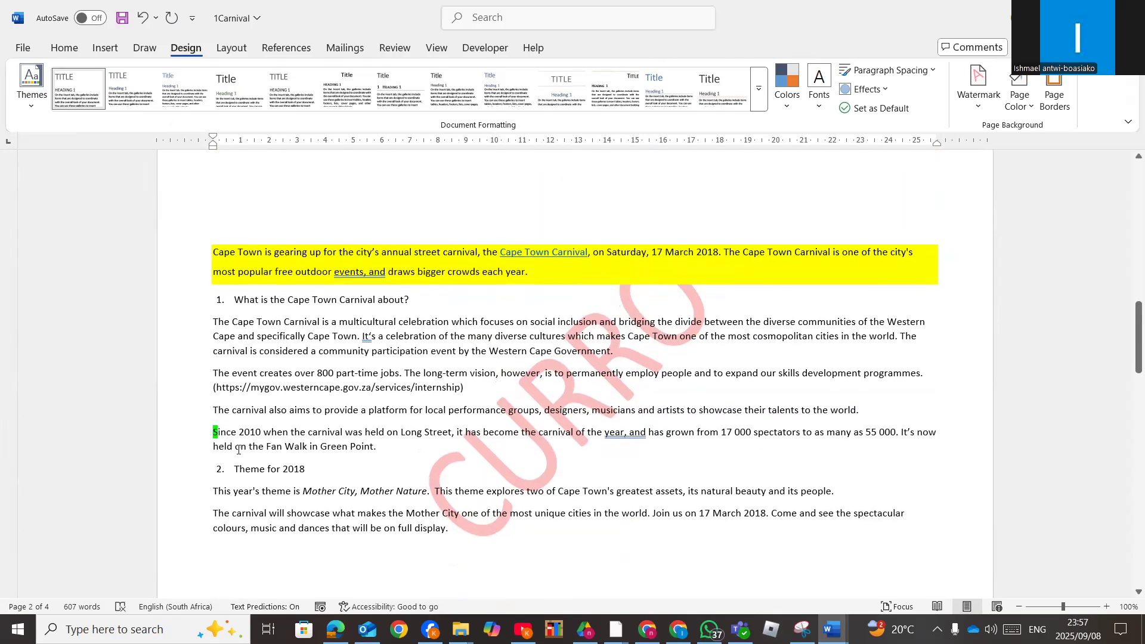
# Turn the green-highlighted S of the "Since 2010" paragraph into a dropped cap over 3 lines, with increased distance from the text
pyautogui.scroll(-1, 238, 450)
pyautogui.scroll(-1, 212, 399)
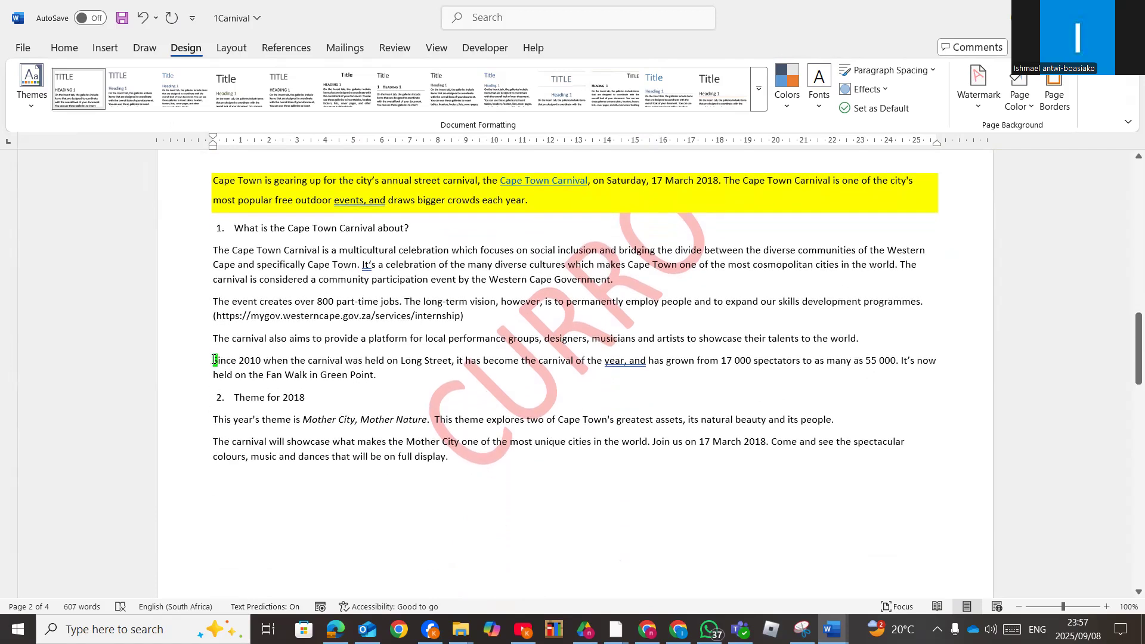
pyautogui.moveTo(214, 359); pyautogui.dragTo(218, 360)
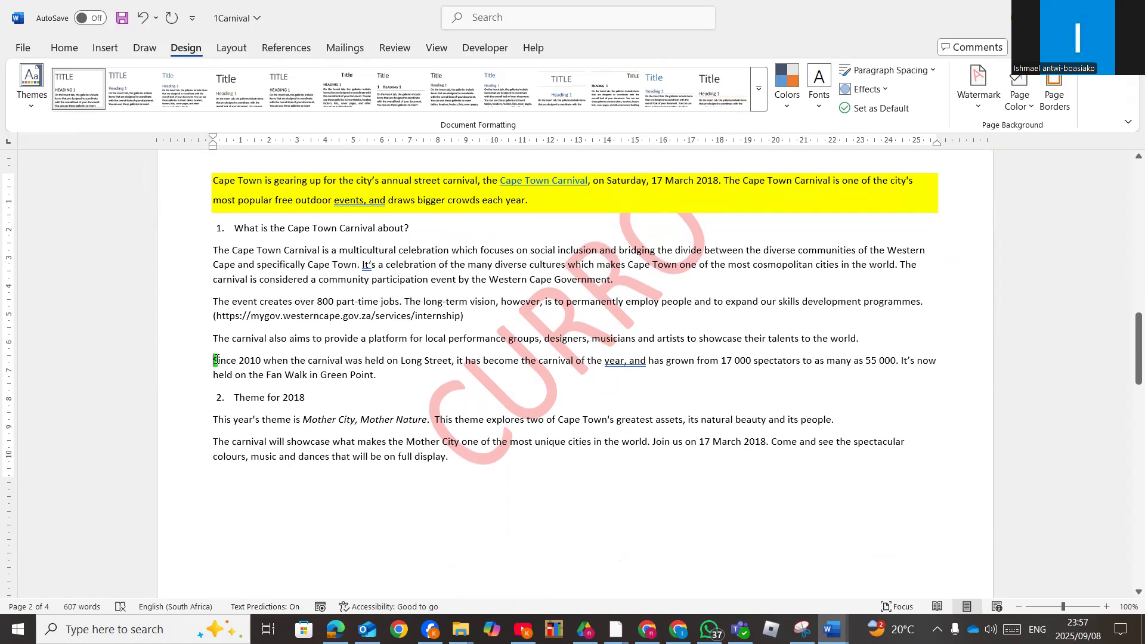
pyautogui.click(105, 49)
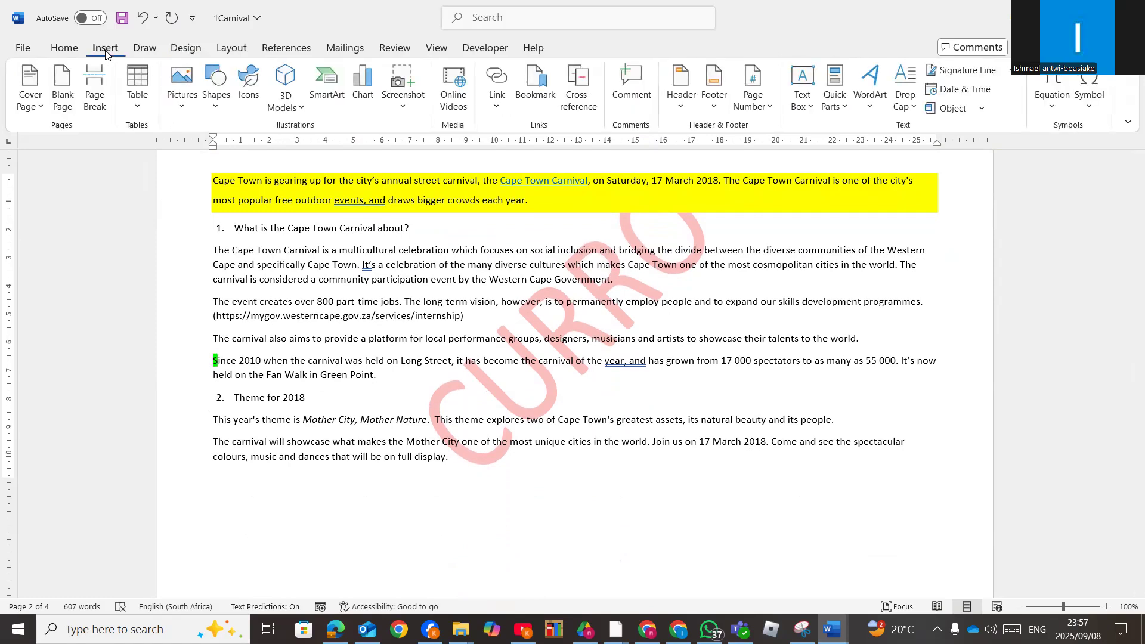
pyautogui.click(915, 106)
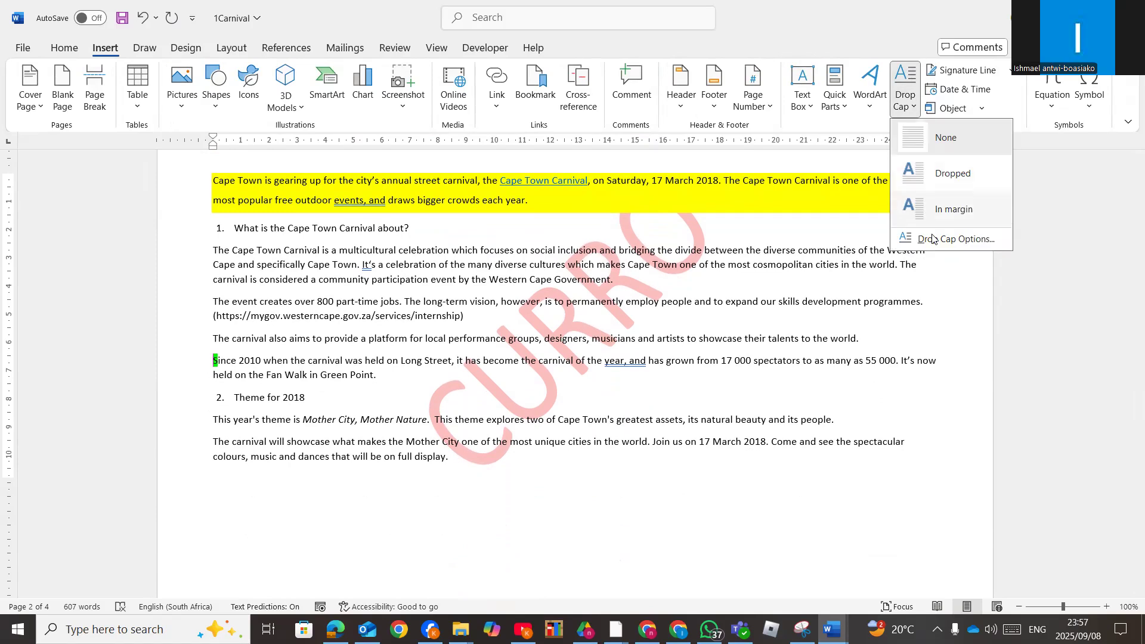
pyautogui.click(947, 241)
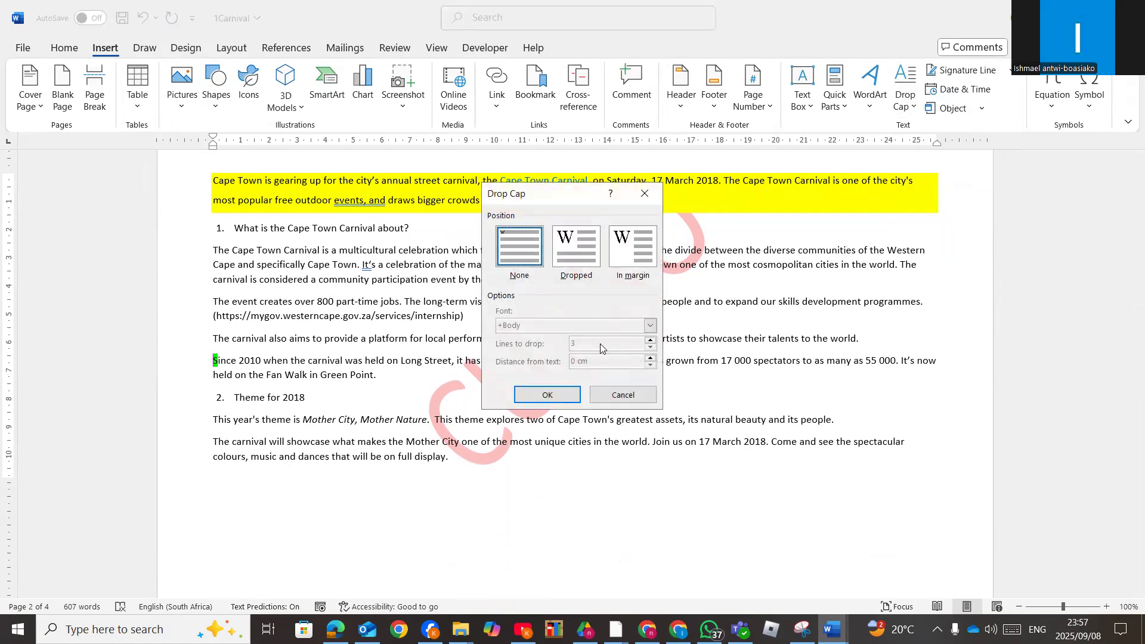
pyautogui.click(575, 255)
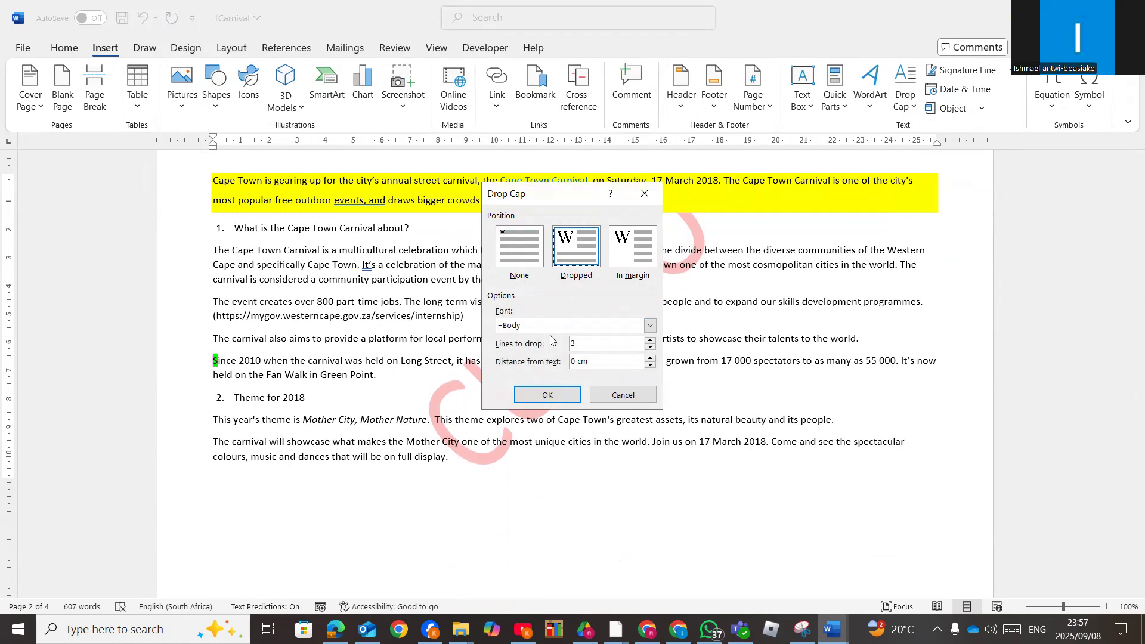
pyautogui.click(651, 358)
pyautogui.click(651, 359)
pyautogui.click(547, 394)
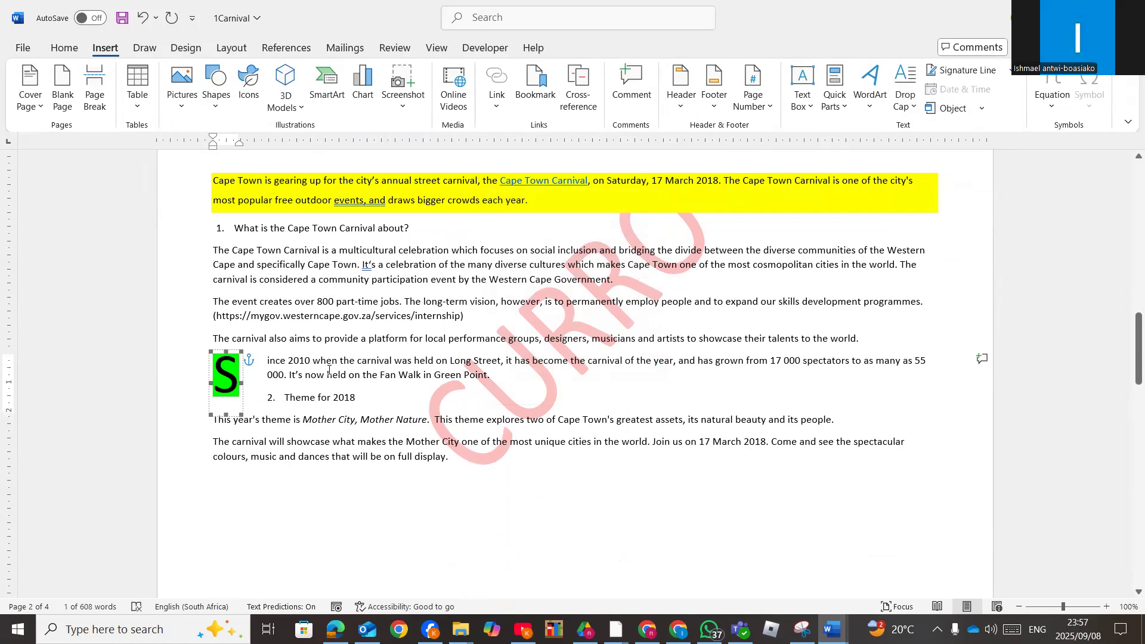
pyautogui.scroll(-1, 329, 370)
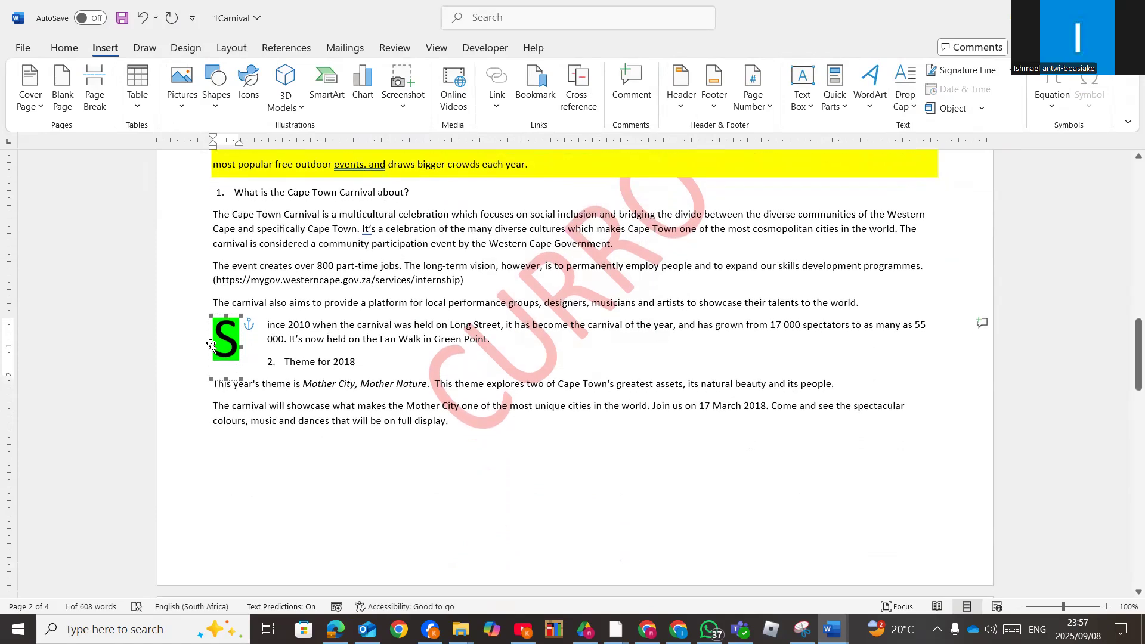
pyautogui.click(299, 338)
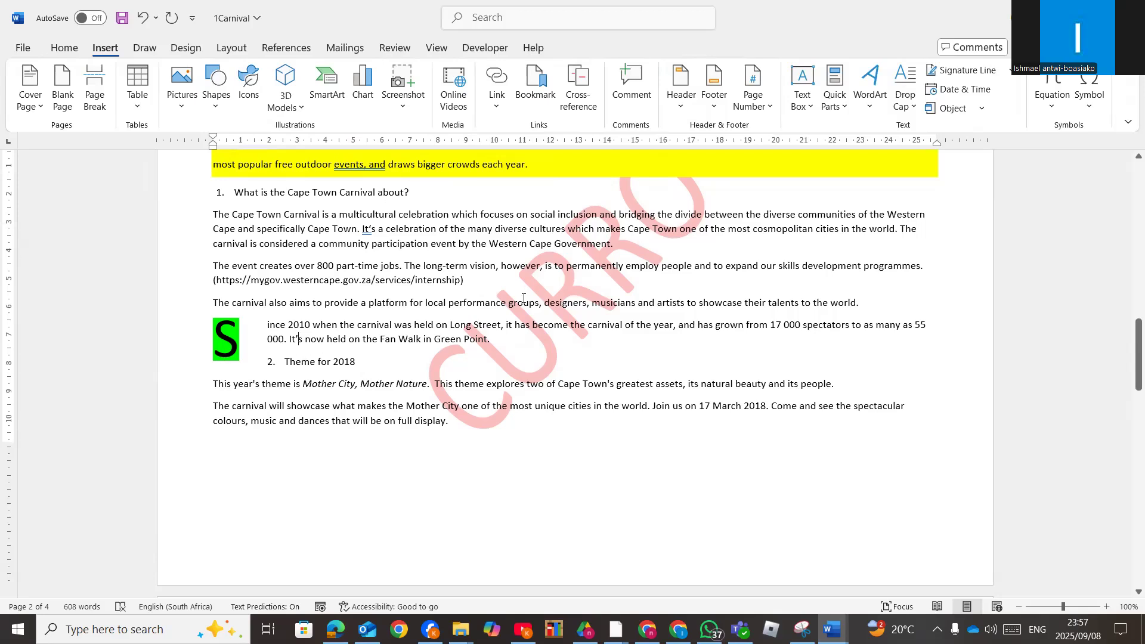
# Add two blank lines after the closing paragraph that ends with #CTCarnival2017
pyautogui.scroll(-15, 531, 308)
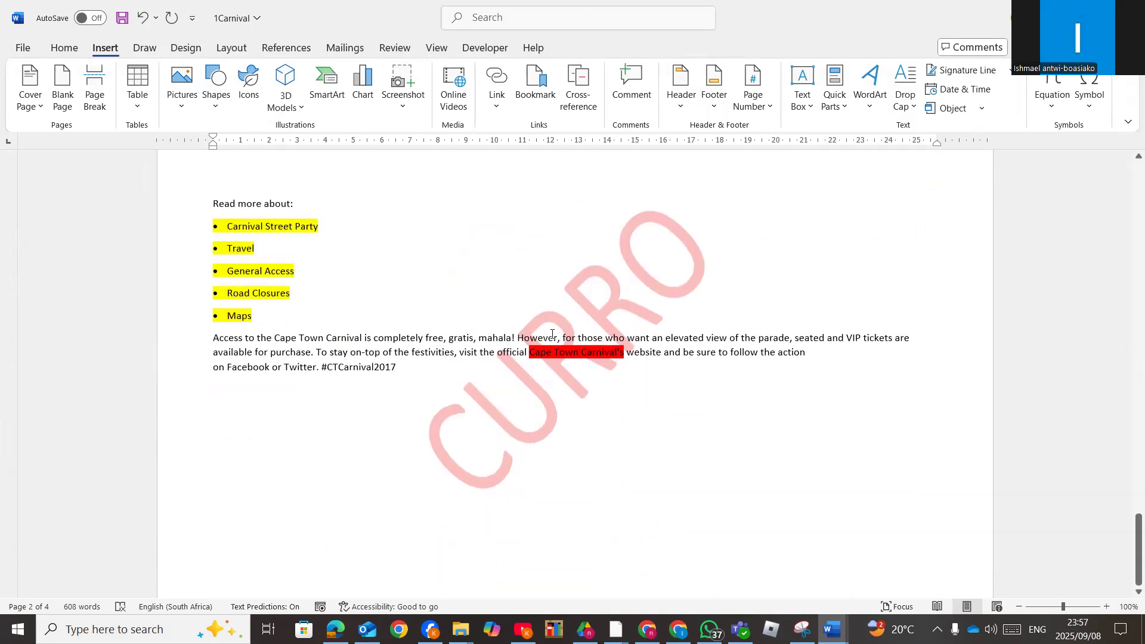
pyautogui.click(443, 314)
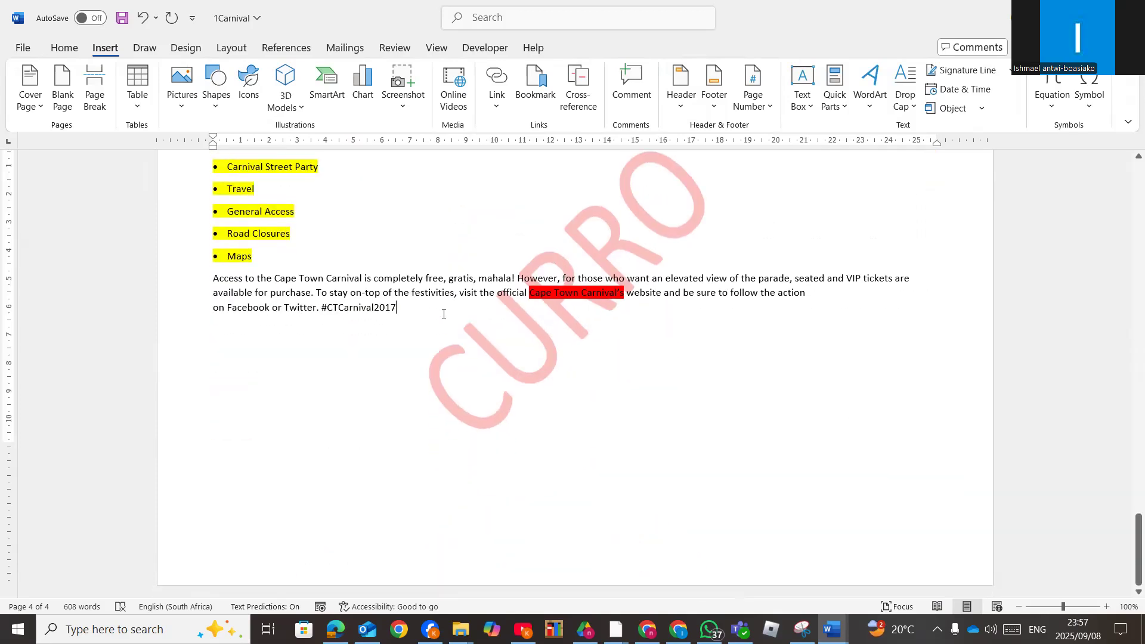
pyautogui.press('Return')
pyautogui.press('Return')
# Define a spade symbol as the new bullet for the list from Carnival Street Party to Maps
pyautogui.scroll(3, 332, 282)
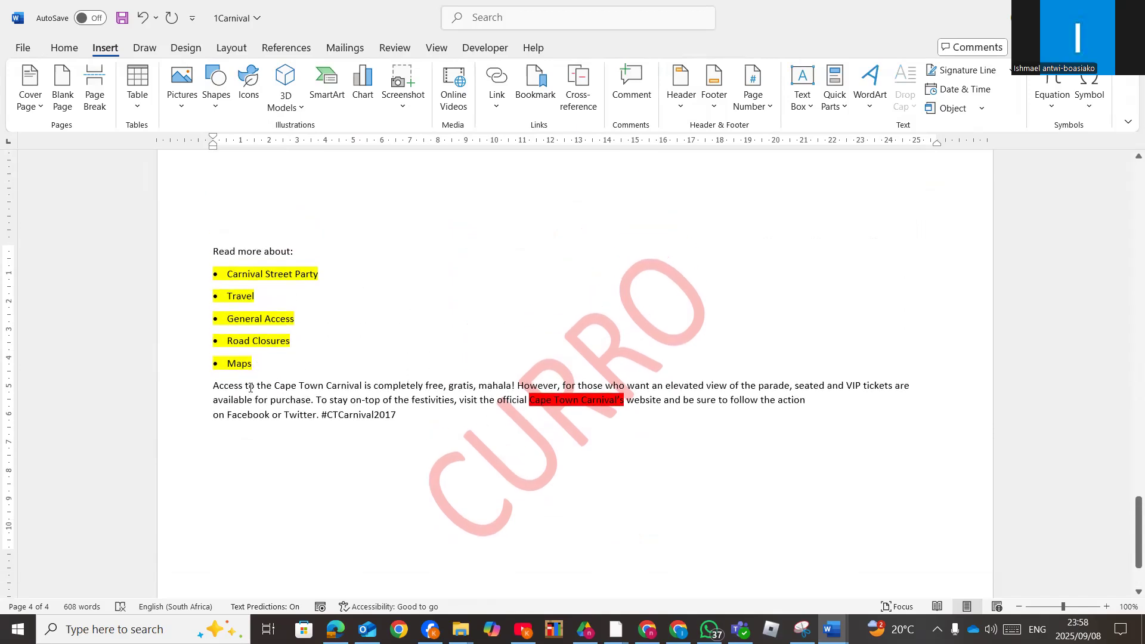
pyautogui.moveTo(253, 363); pyautogui.dragTo(215, 274)
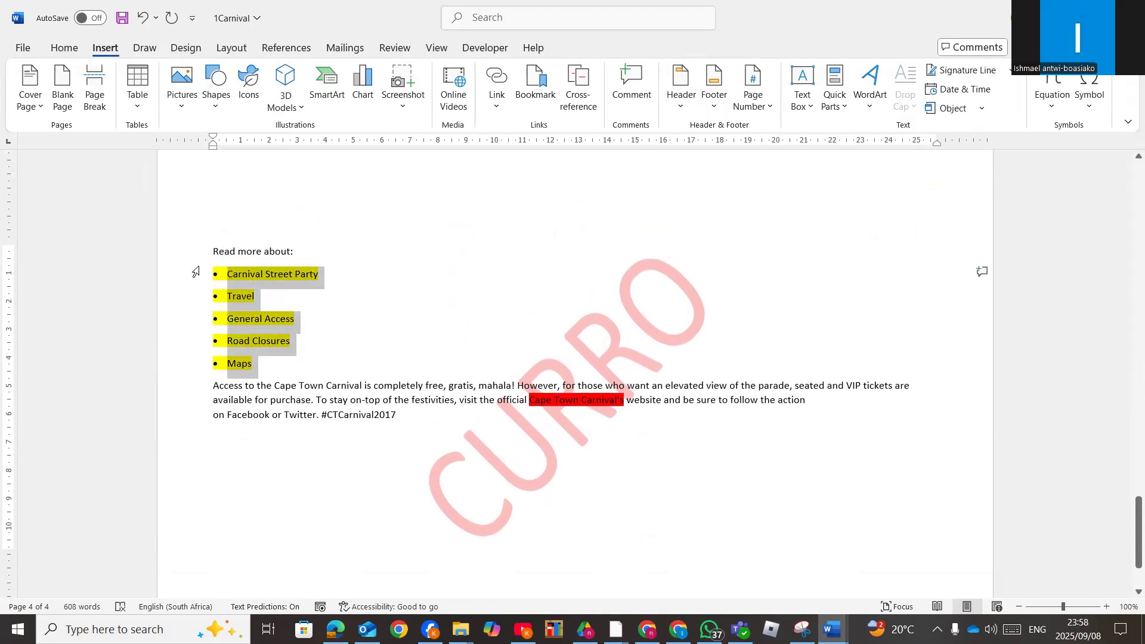
pyautogui.click(64, 48)
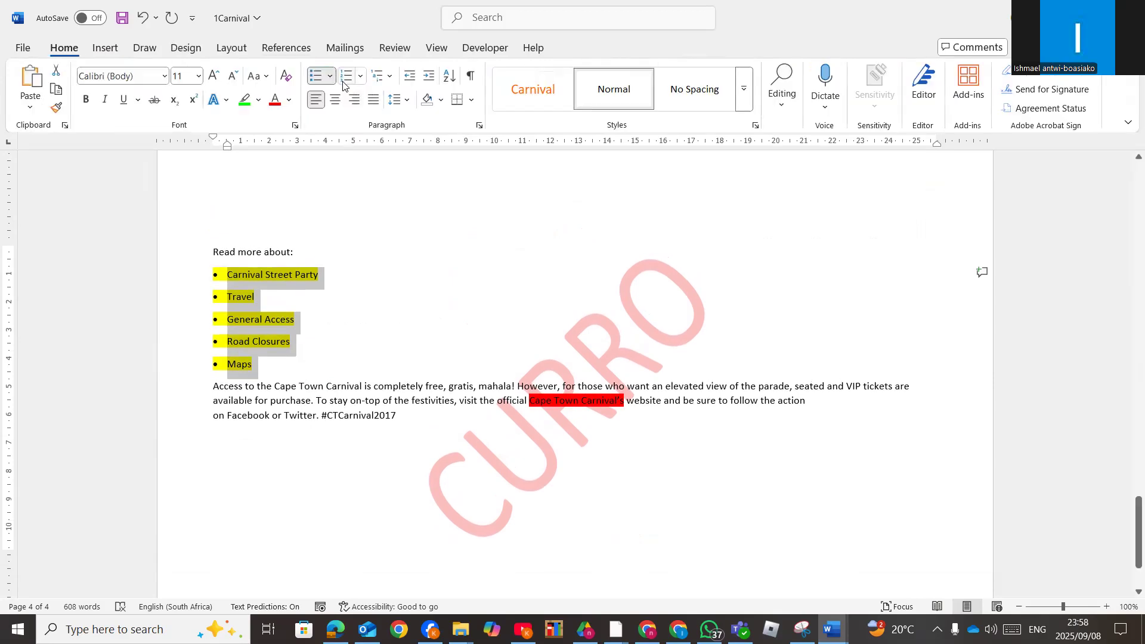
pyautogui.click(330, 76)
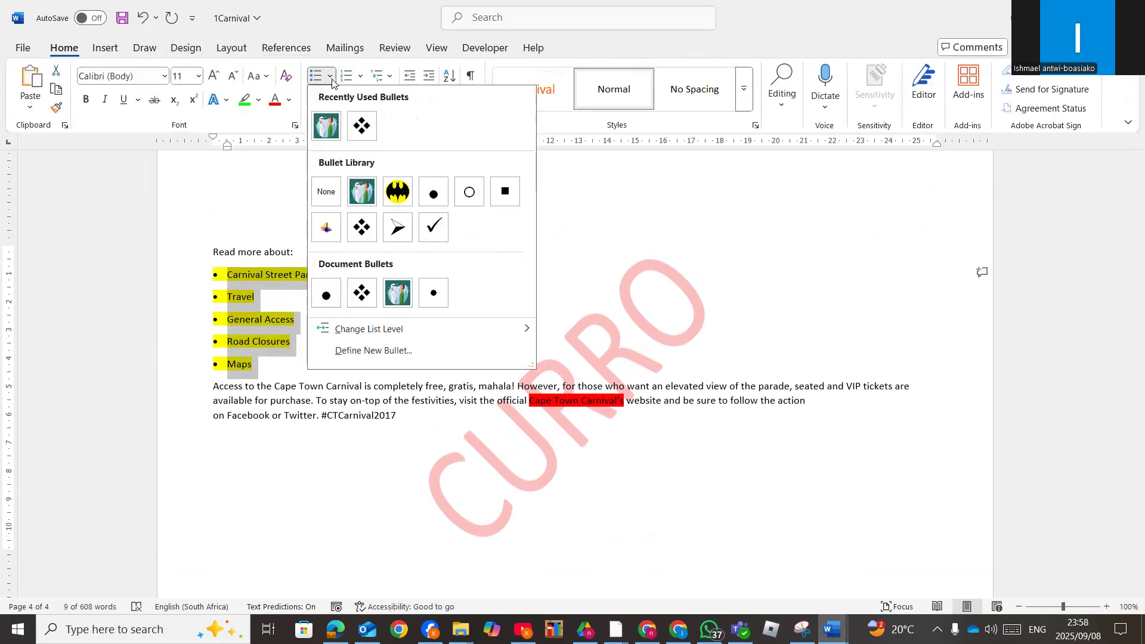
pyautogui.click(374, 350)
pyautogui.click(695, 169)
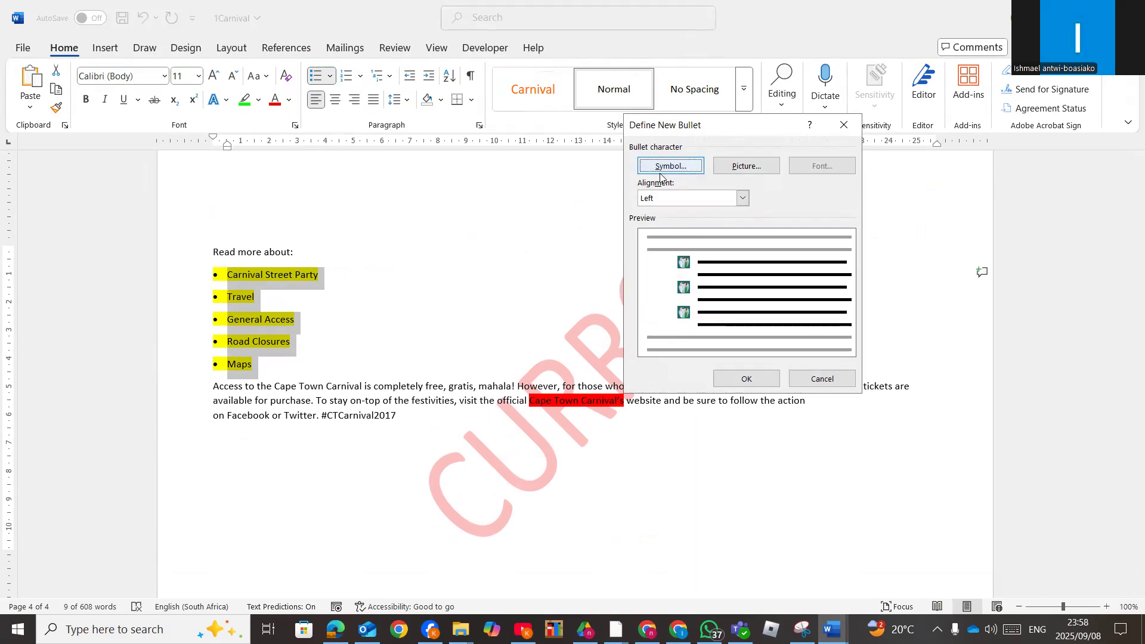
pyautogui.click(678, 161)
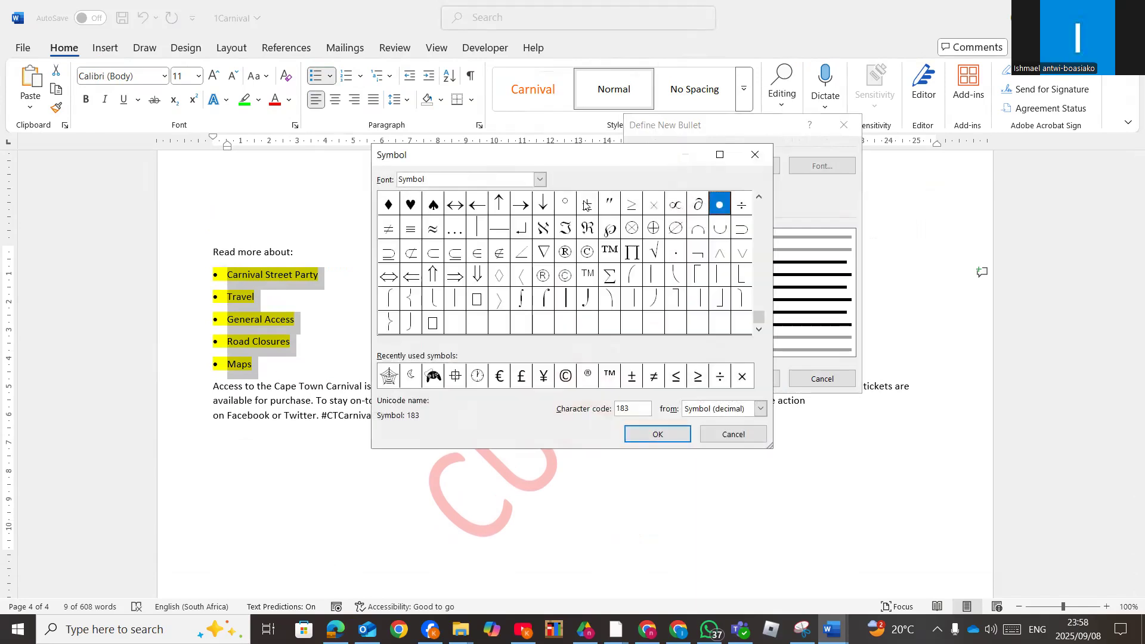
pyautogui.click(658, 433)
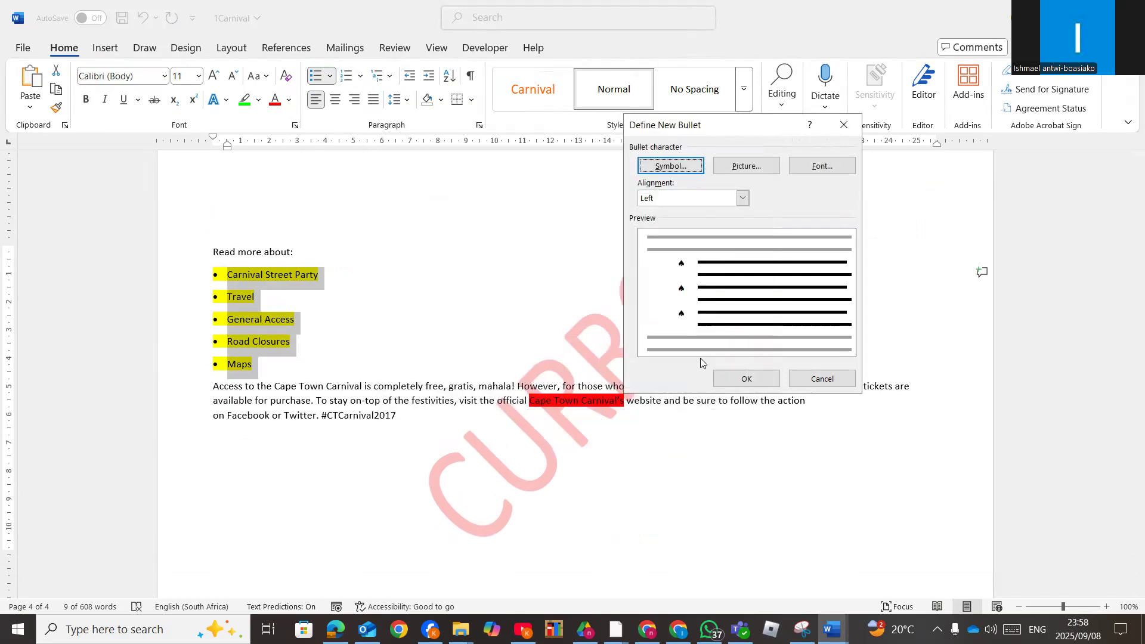
pyautogui.click(746, 378)
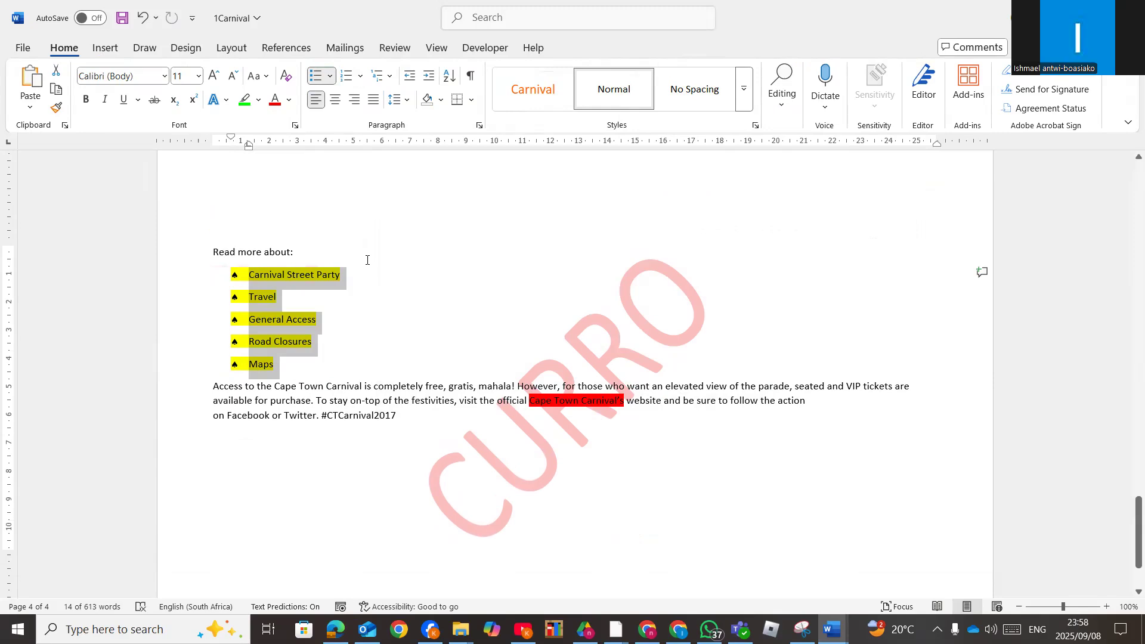
# Add another blank line below the #CTCarnival2017 paragraph on the last page
pyautogui.scroll(-3, 387, 308)
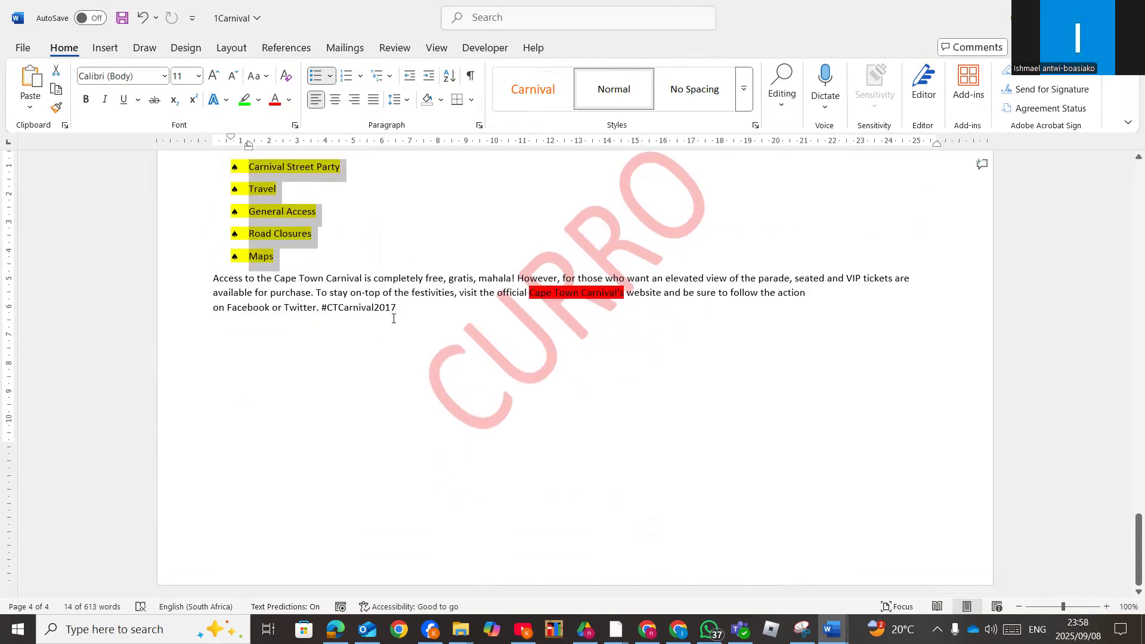
pyautogui.click(401, 310)
pyautogui.press('Return')
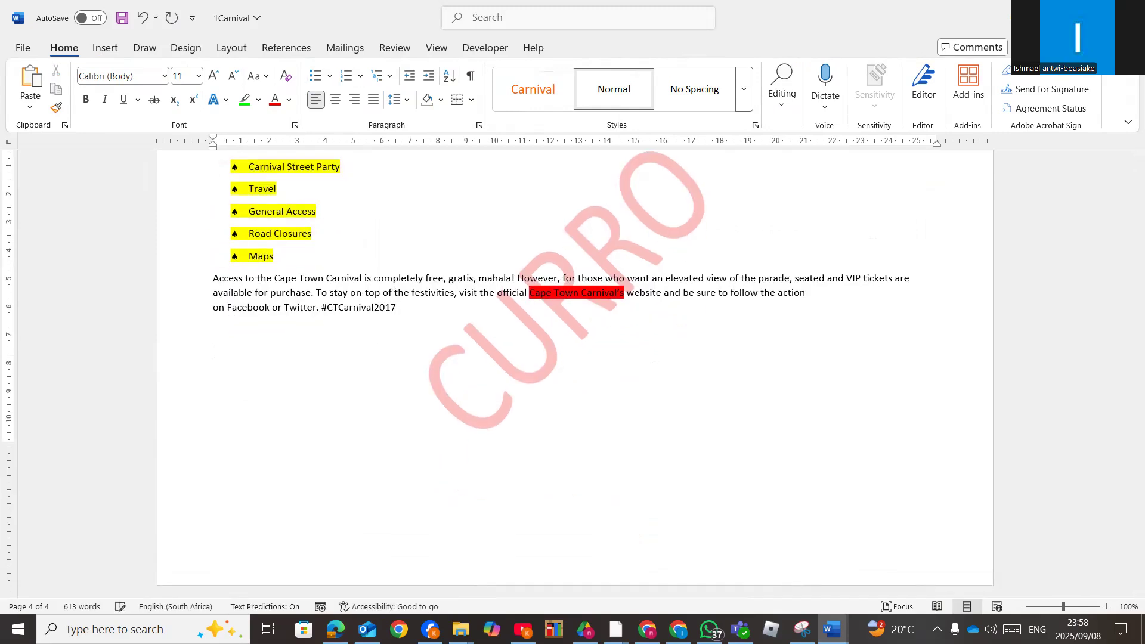
# Convert the "Mother City" heading on the first page into WordArt using the black outlined style with a hard shadow
pyautogui.moveTo(1127, 531); pyautogui.dragTo(1127, 187)
pyautogui.click(495, 378)
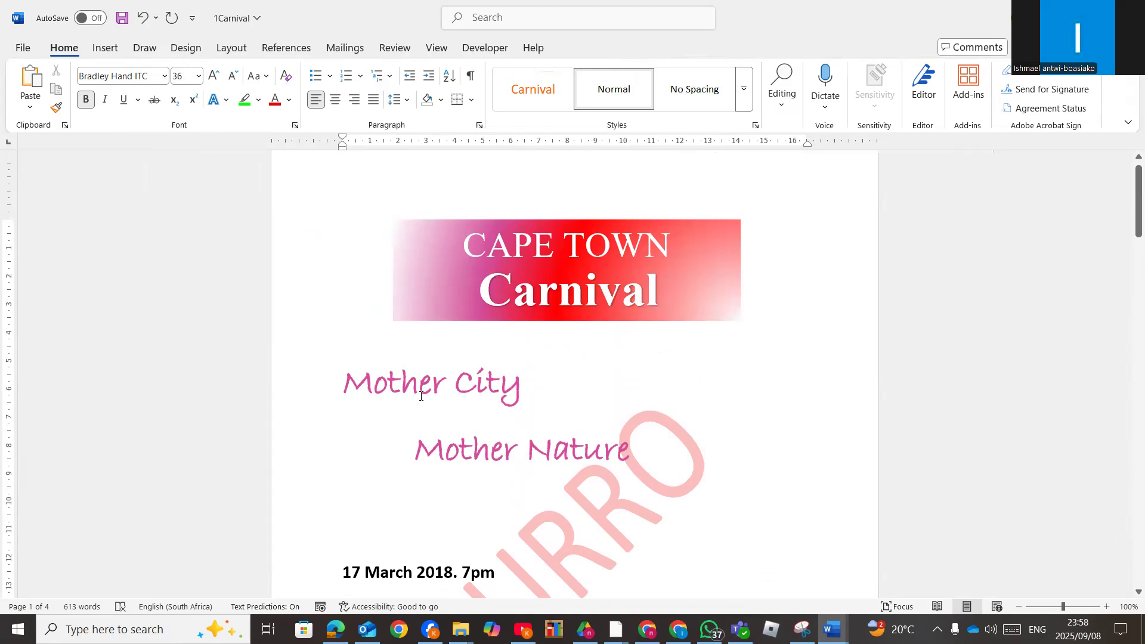
pyautogui.moveTo(516, 393); pyautogui.dragTo(397, 392)
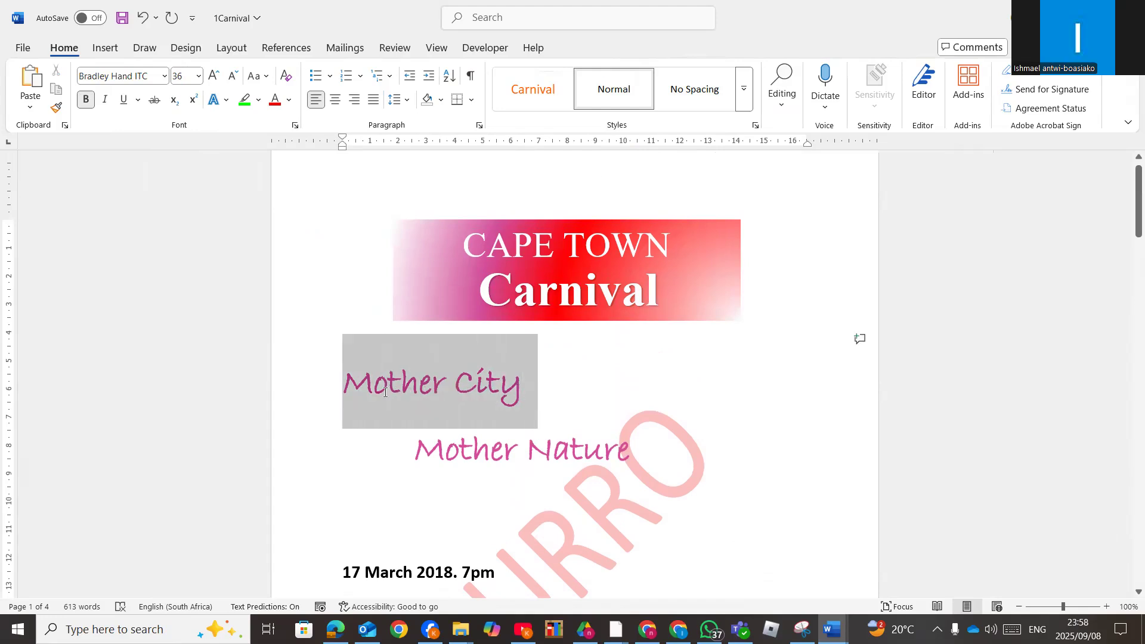
pyautogui.click(387, 397)
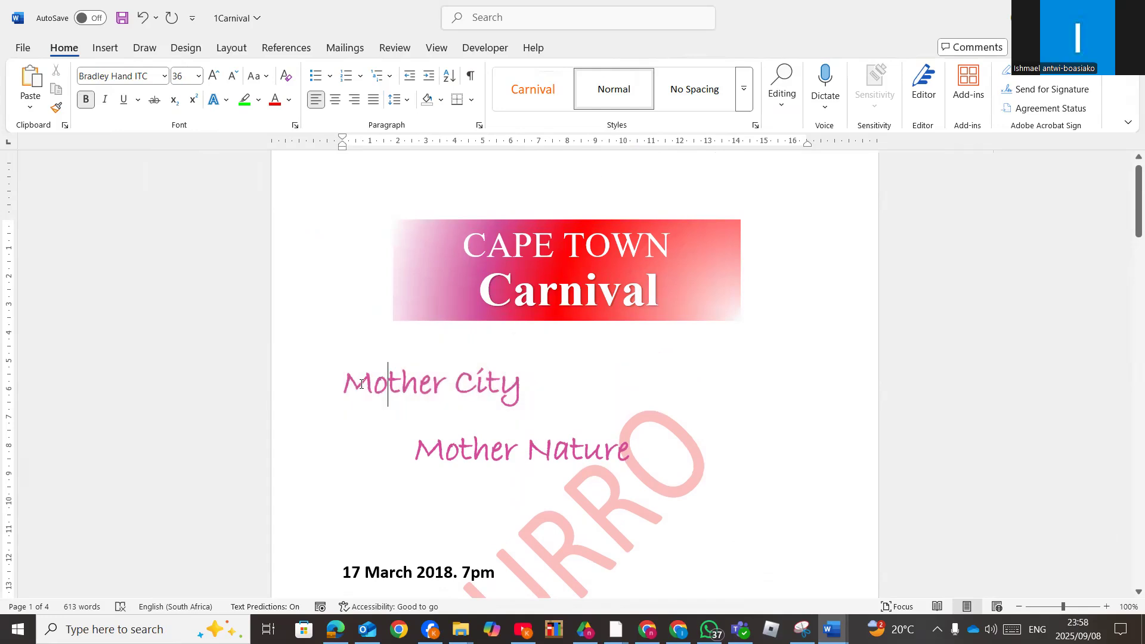
pyautogui.moveTo(343, 385); pyautogui.dragTo(538, 395)
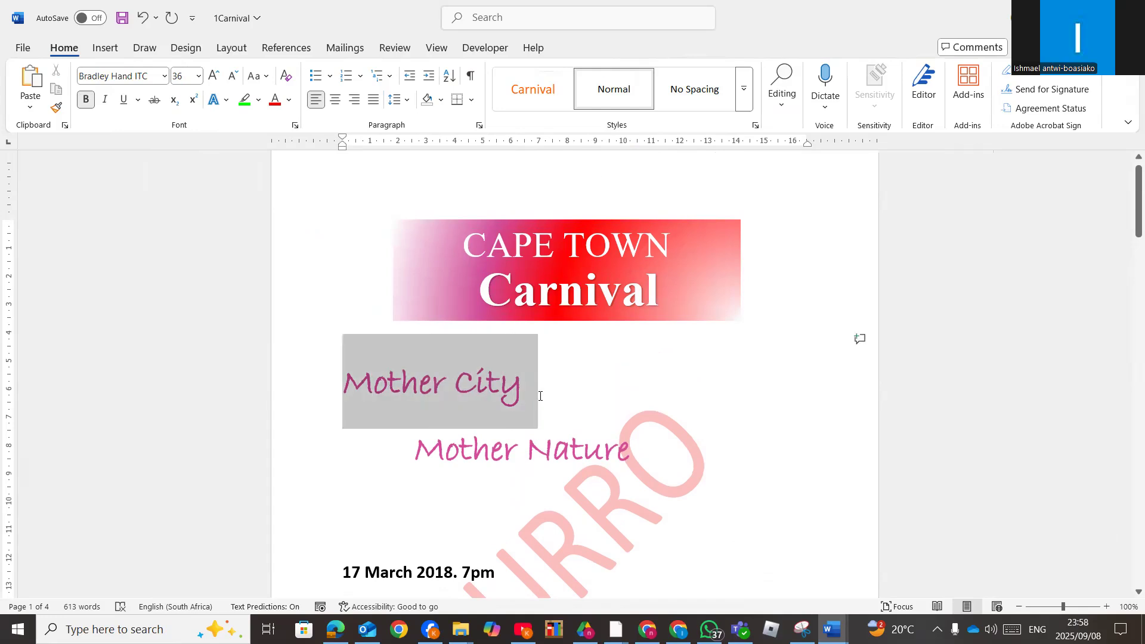
pyautogui.click(115, 53)
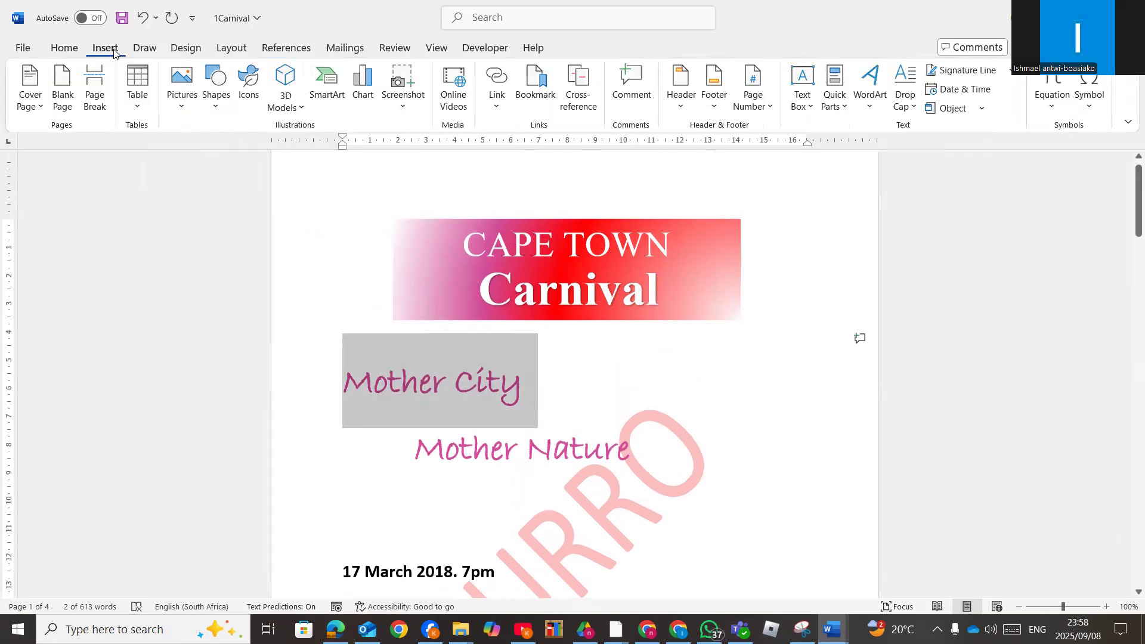
pyautogui.click(868, 109)
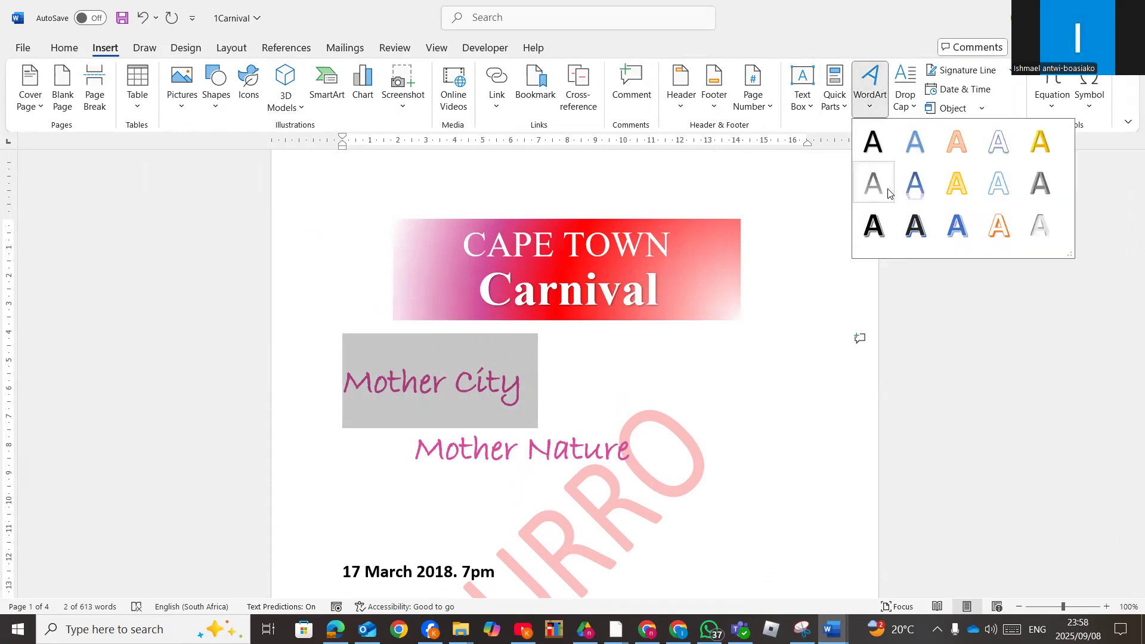
pyautogui.click(878, 225)
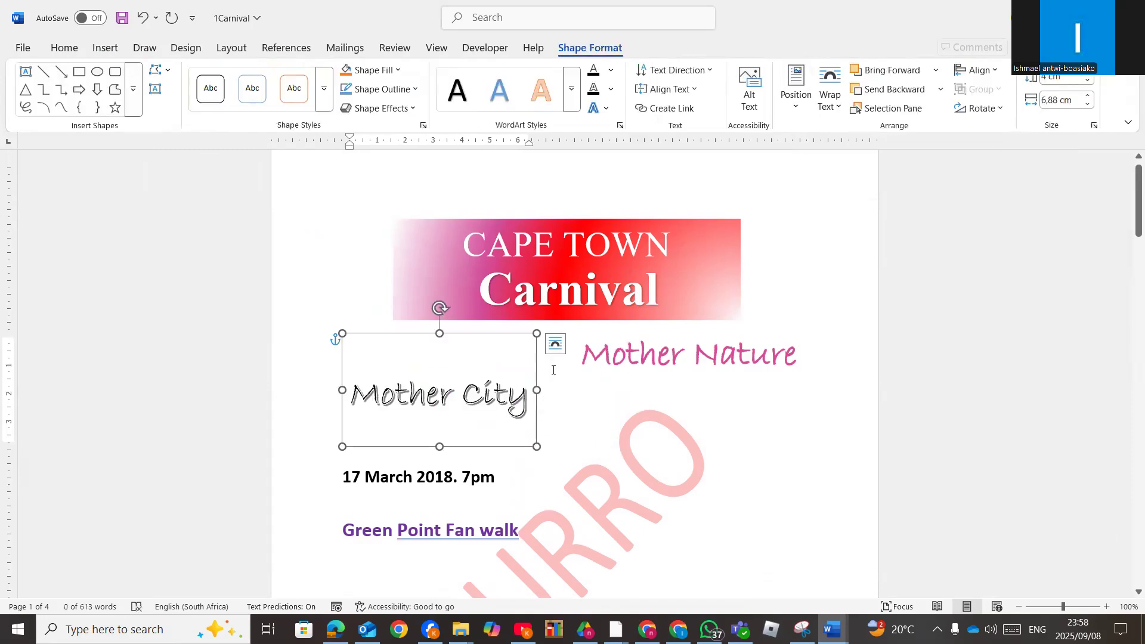
# Apply an upward-peaking warp transform to the Mother City WordArt and enlarge its box to about 16.28 cm wide and 4.64 cm high
pyautogui.click(607, 110)
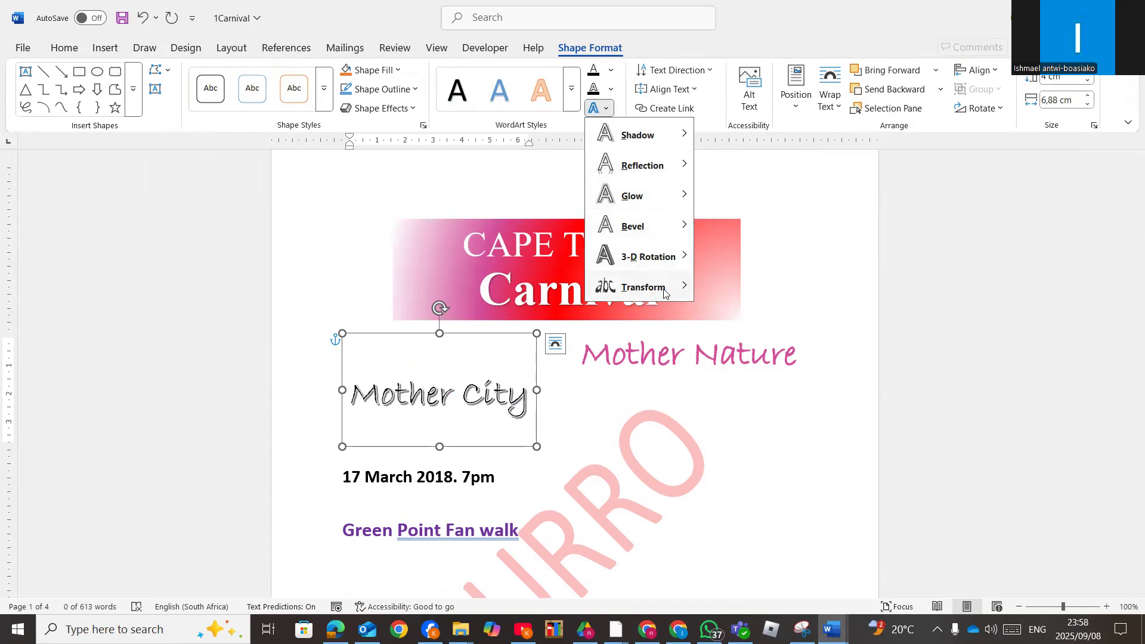
pyautogui.moveTo(666, 294)
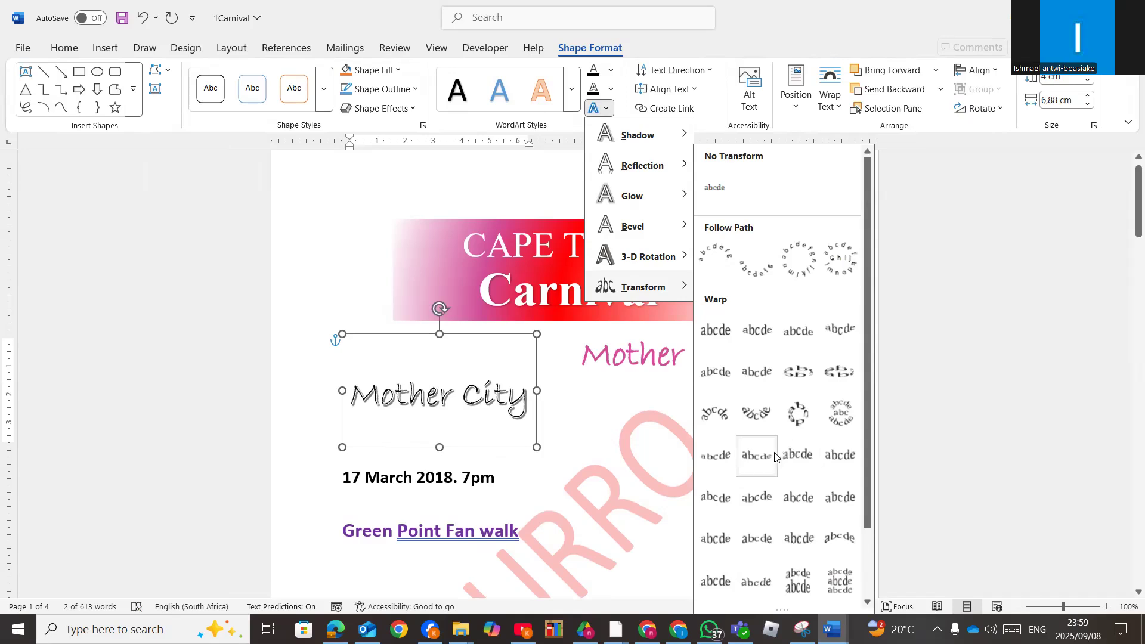
pyautogui.click(800, 337)
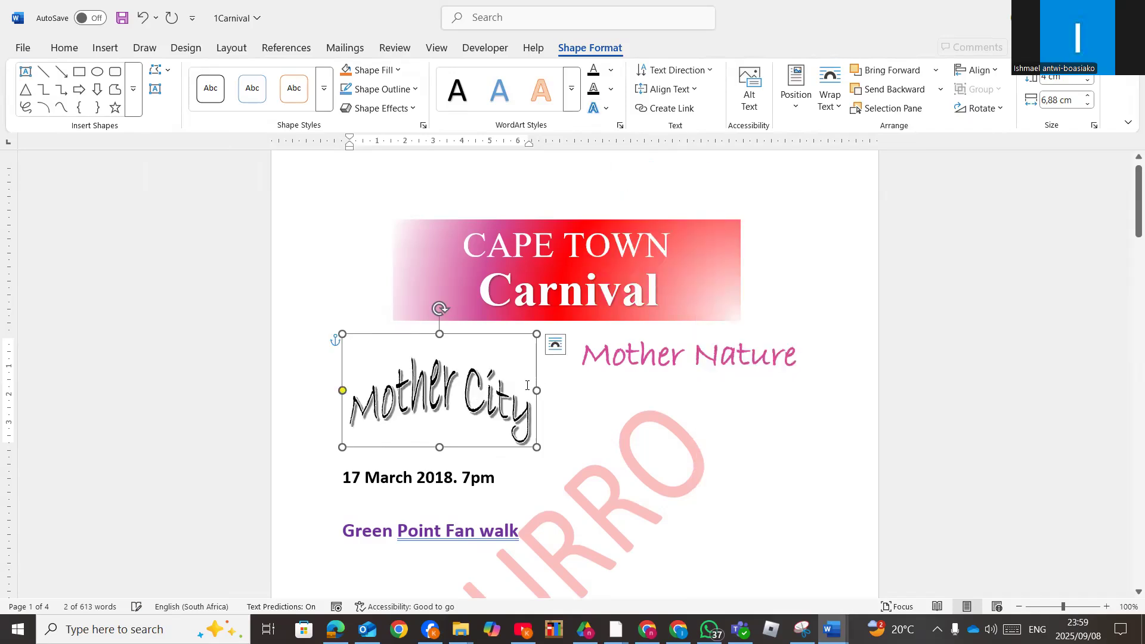
pyautogui.moveTo(537, 390); pyautogui.dragTo(791, 394)
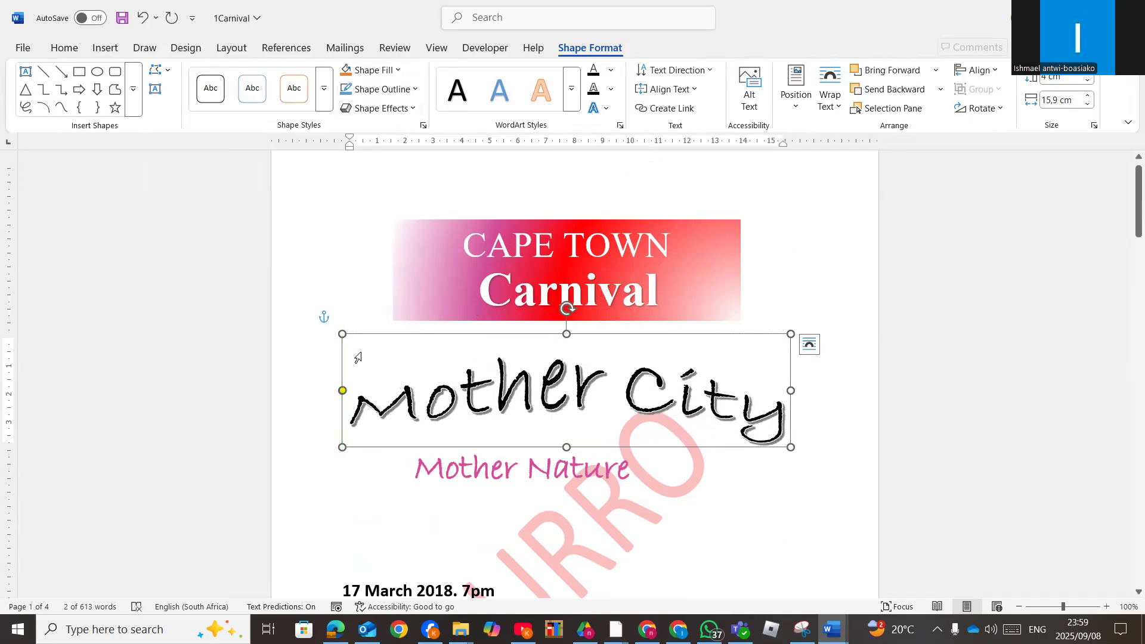
pyautogui.moveTo(342, 334); pyautogui.dragTo(332, 316)
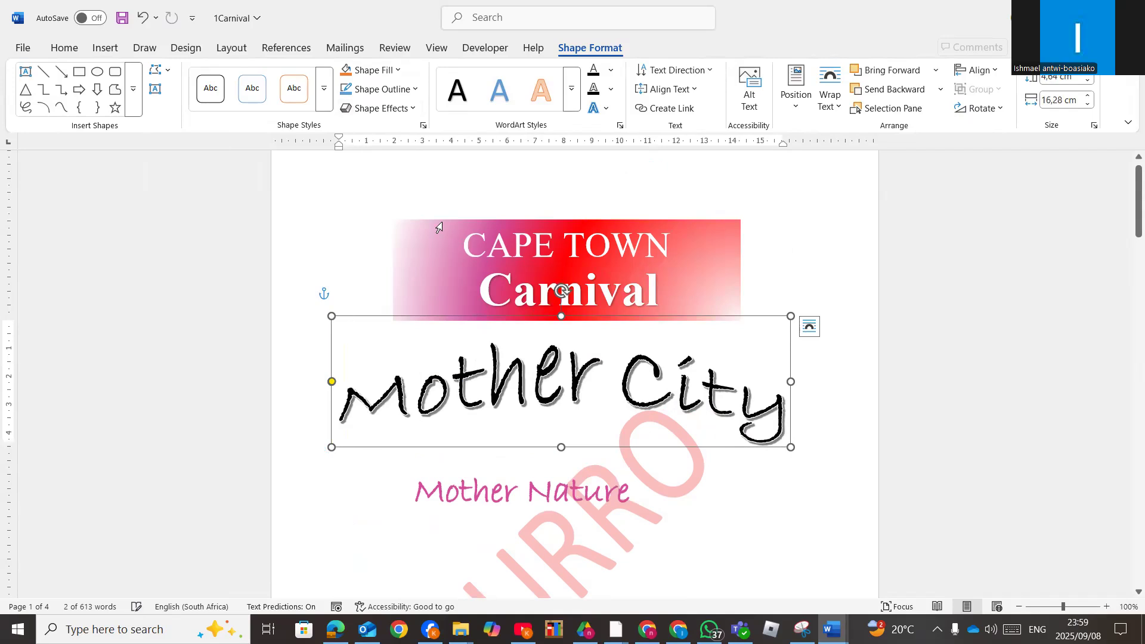
# Fill the Mother City WordArt box with the darkest orange-brown theme shade and give it a yellow outline
pyautogui.click(399, 73)
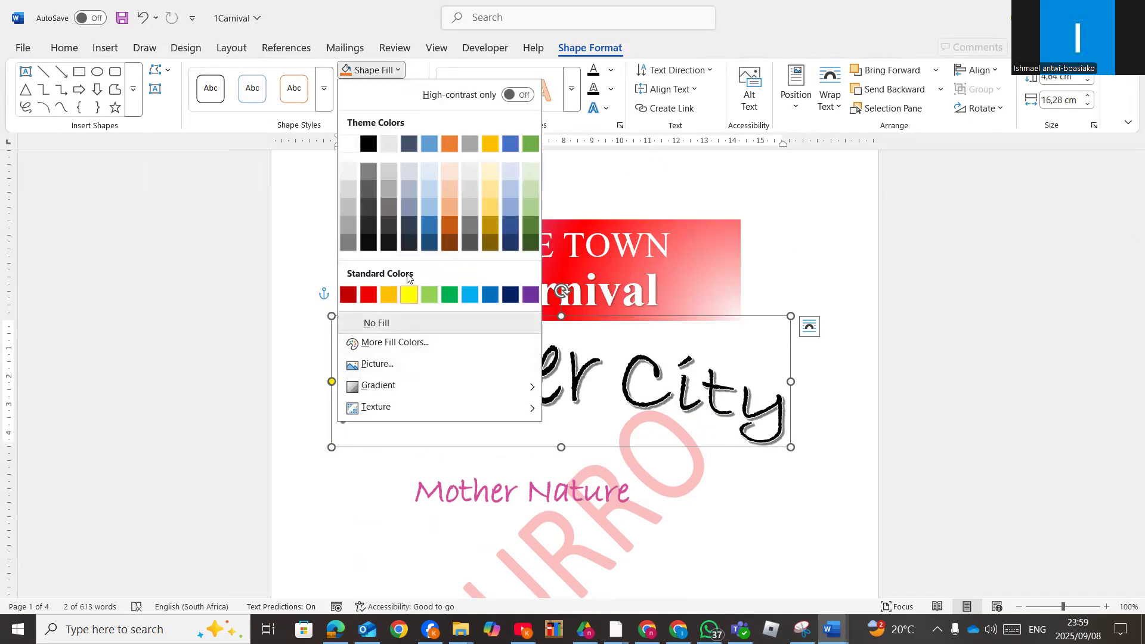
pyautogui.click(455, 246)
pyautogui.hotkey('ctrl', 'z')
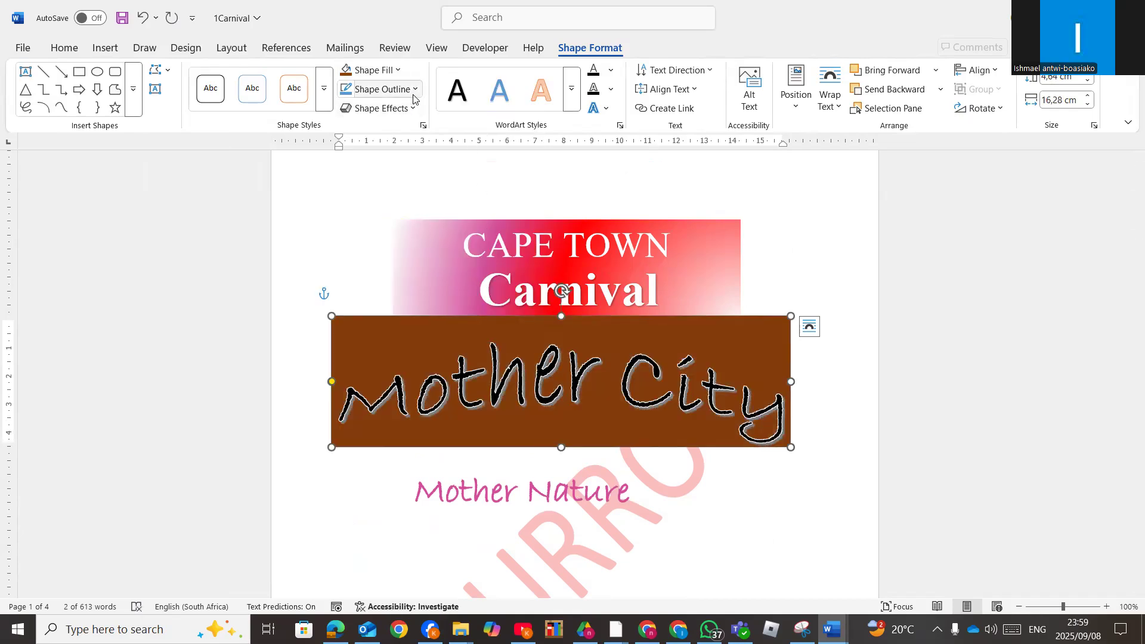
pyautogui.click(414, 91)
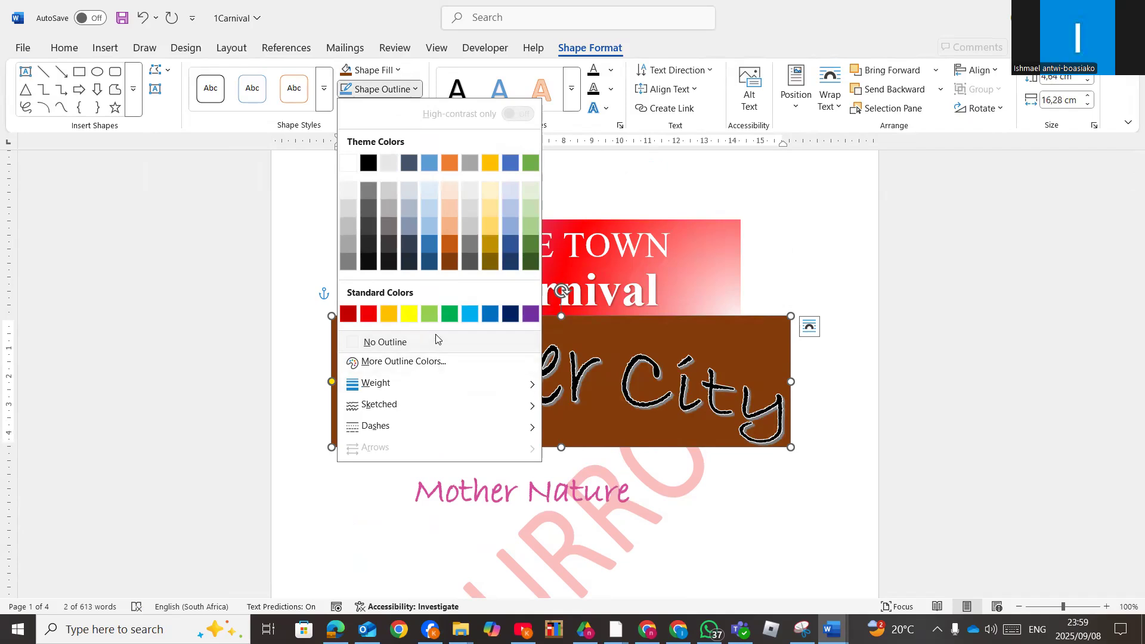
pyautogui.click(409, 314)
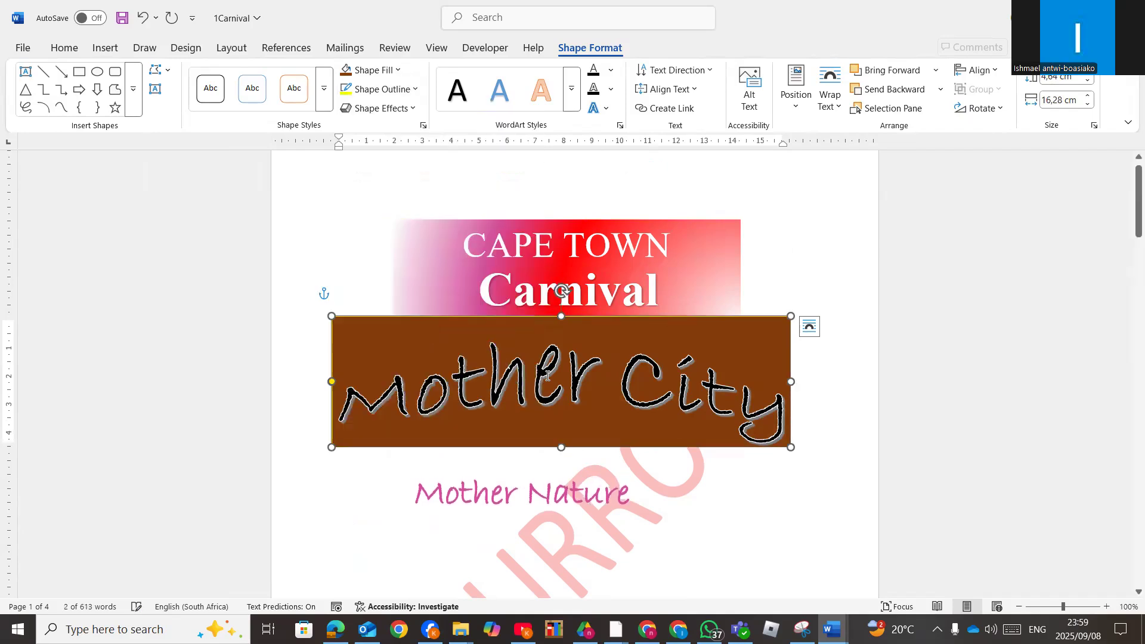
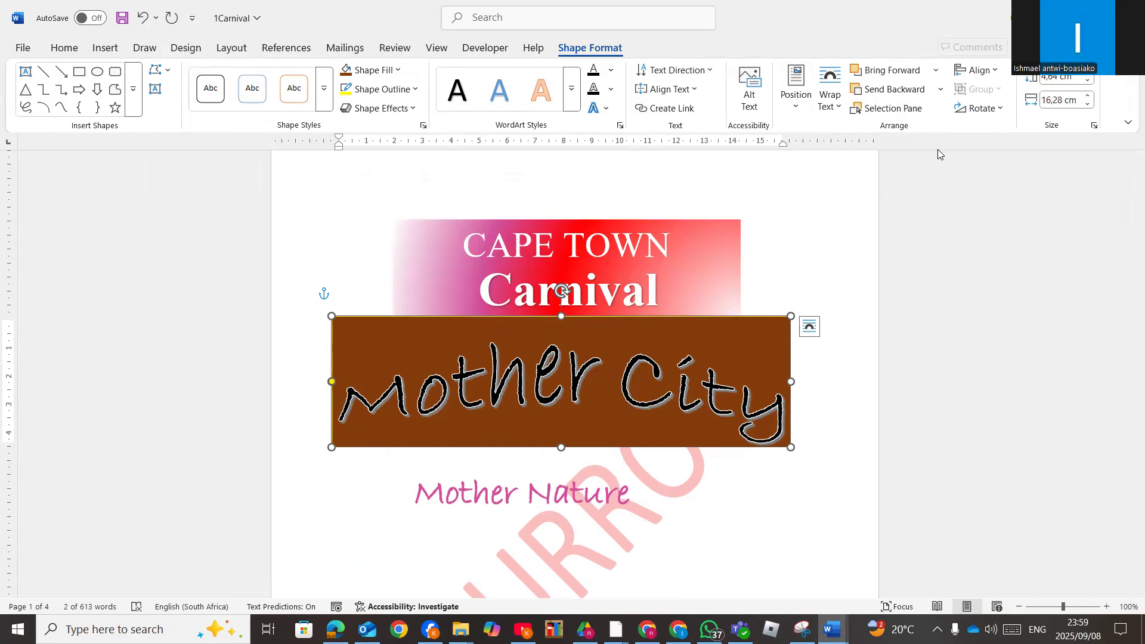
# Add three new lines after the closing paragraph that ends with #CTCarnival2017
pyautogui.scroll(-8, 770, 320)
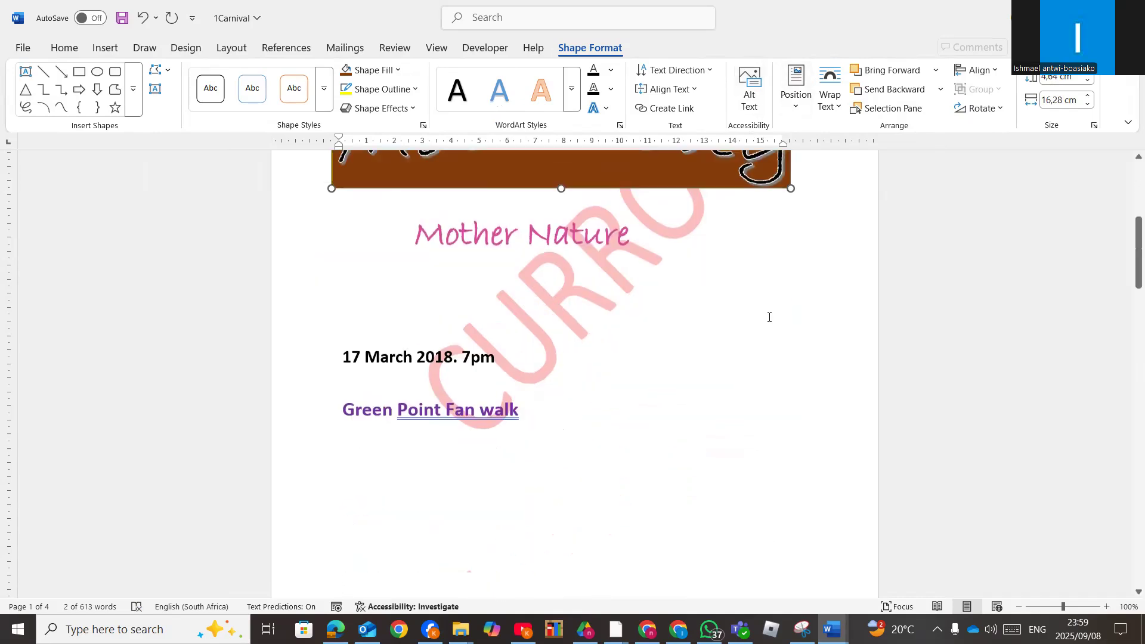
pyautogui.scroll(-20, 727, 389)
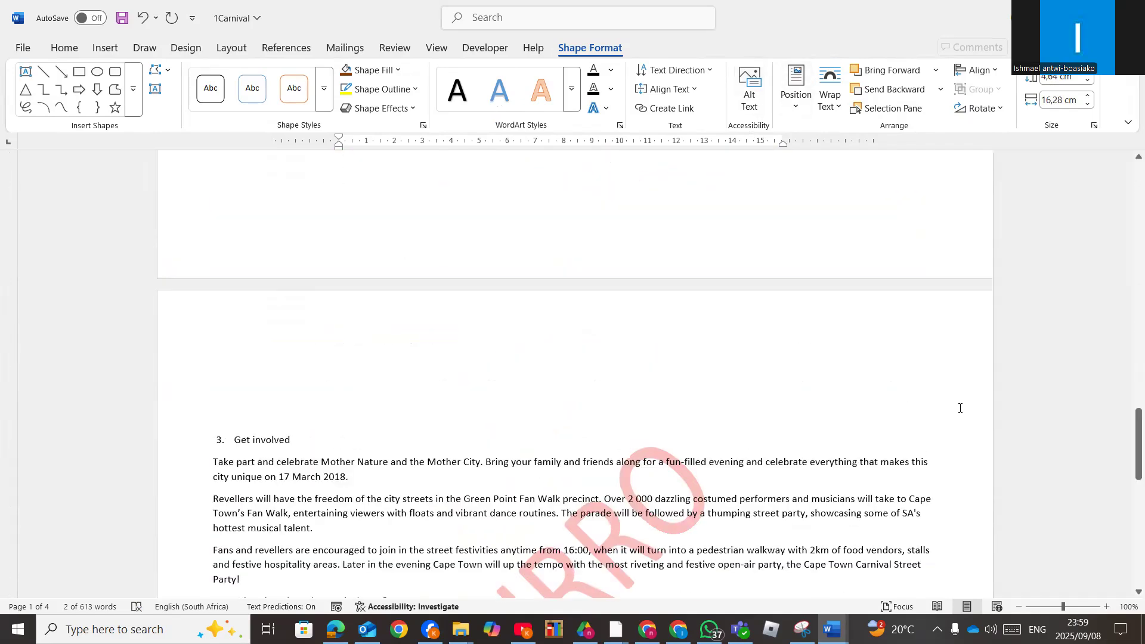
pyautogui.moveTo(1129, 437); pyautogui.dragTo(1129, 537)
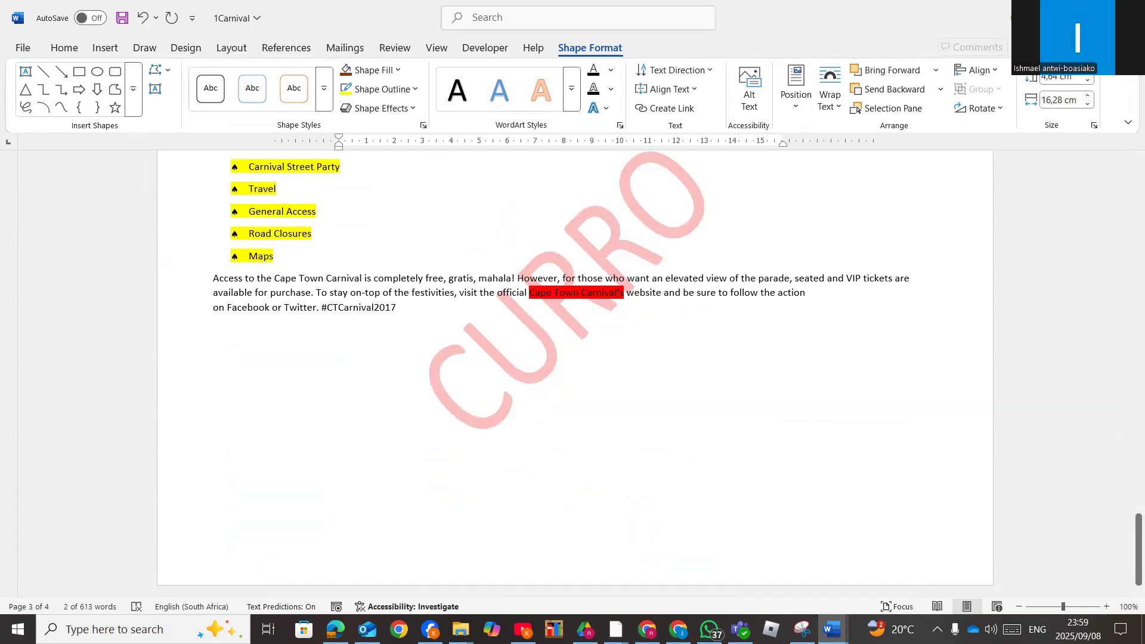
pyautogui.click(422, 307)
pyautogui.press('Return')
pyautogui.press('Return')
pyautogui.press('Return')
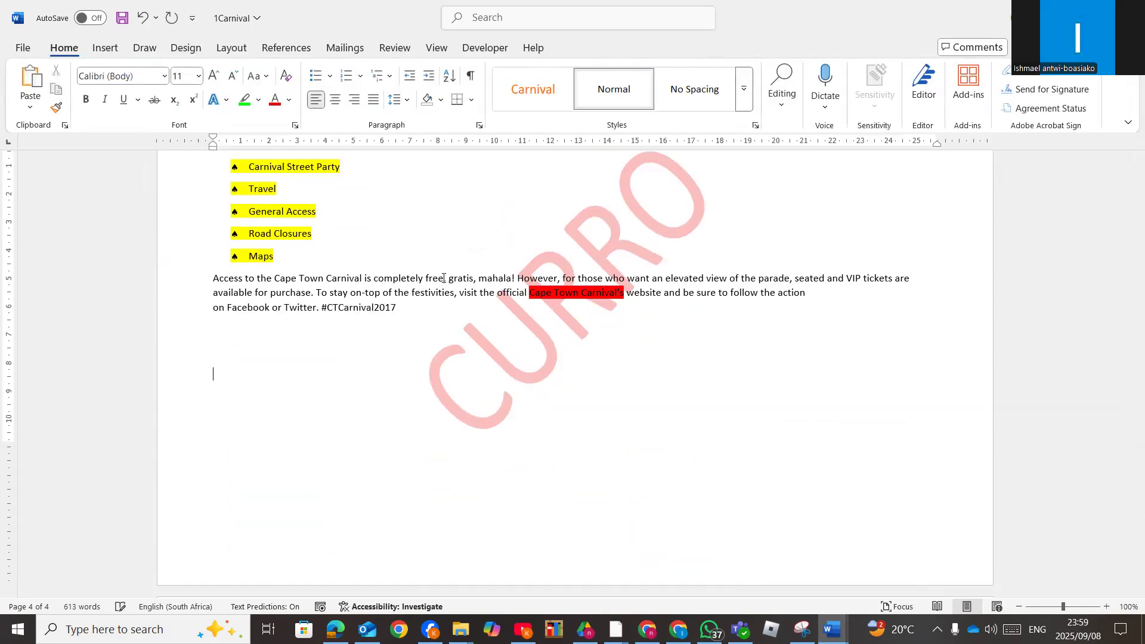
# Draw a heart shape about 8.8 cm wide and 6.5 cm high in the empty space below the #CTCarnival2017 paragraph
pyautogui.click(104, 49)
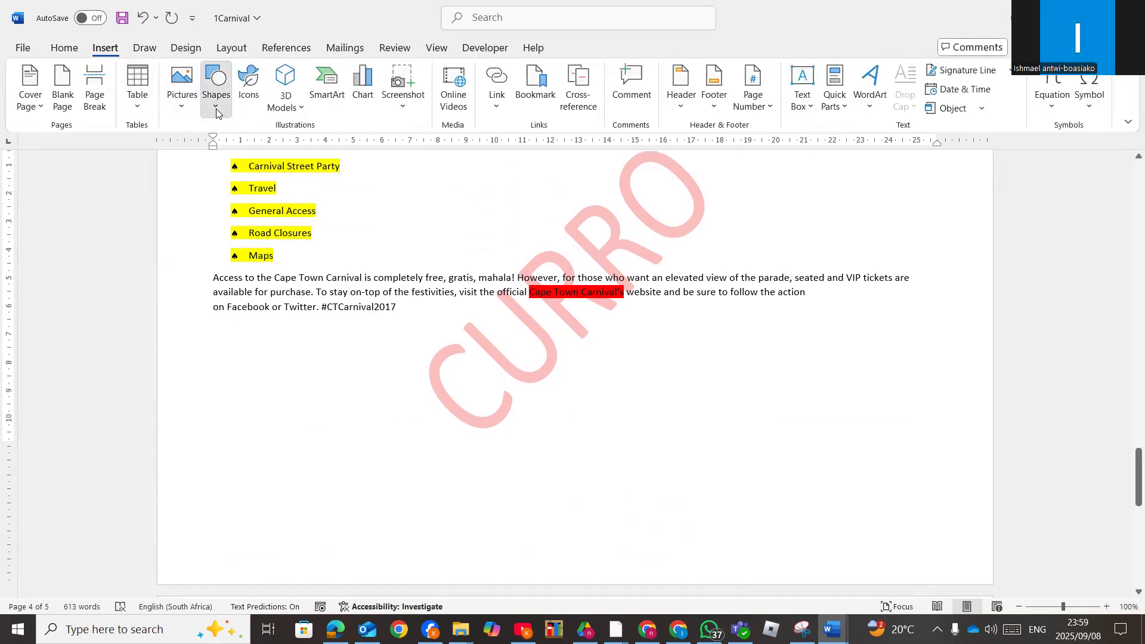
pyautogui.click(216, 108)
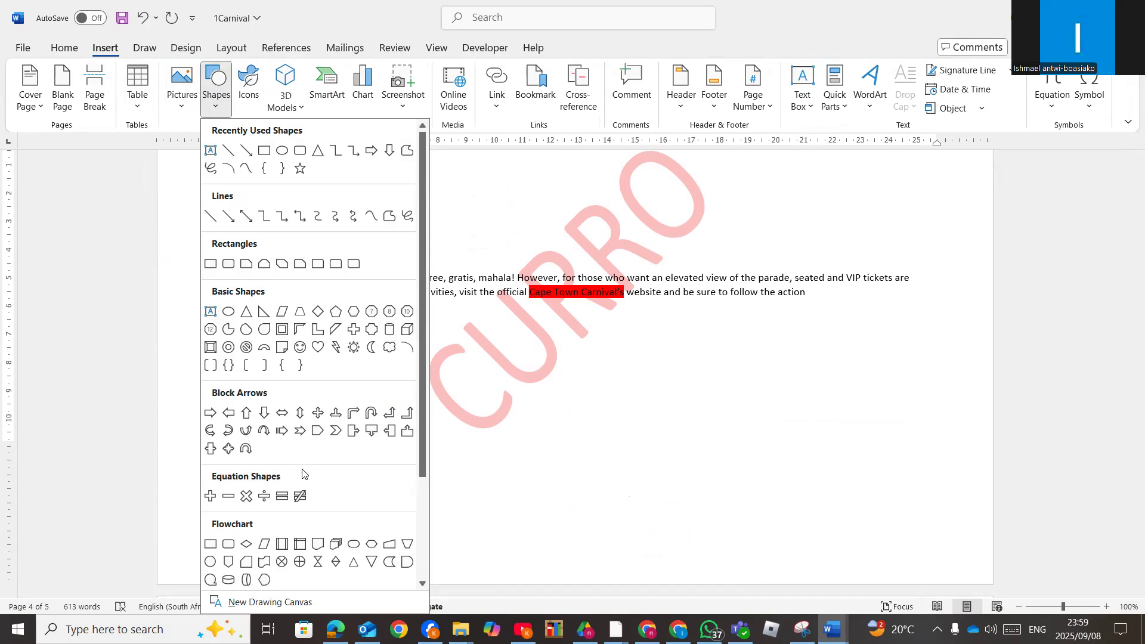
pyautogui.scroll(-1, 315, 501)
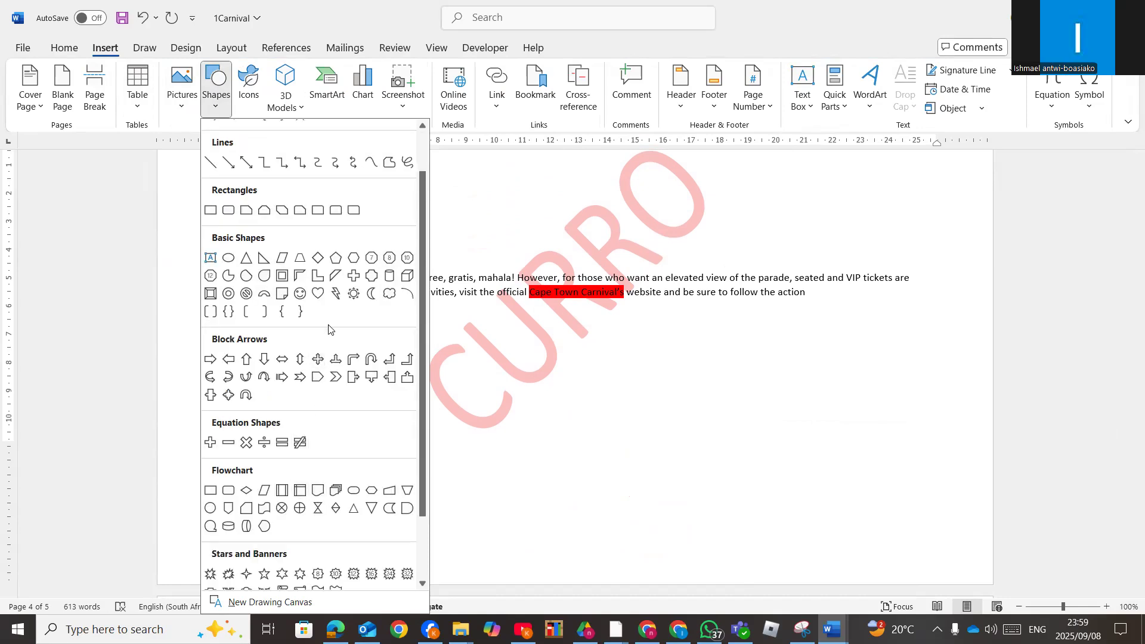
pyautogui.click(319, 294)
pyautogui.moveTo(272, 351); pyautogui.dragTo(522, 536)
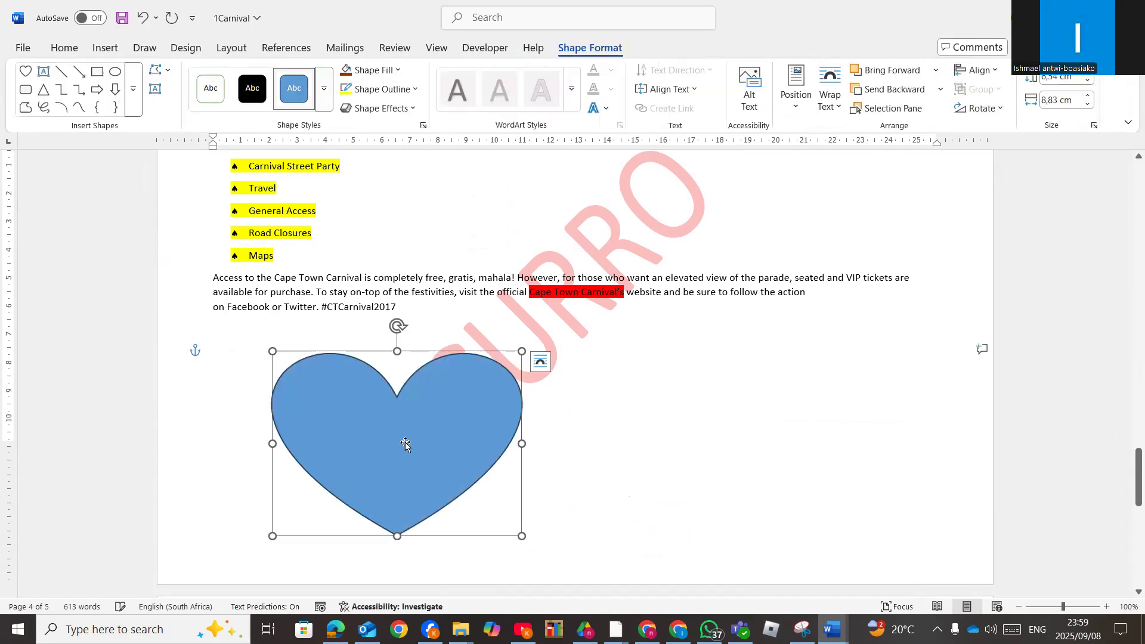
# Add the text "CURRO MAHIKENG" inside the heart shape
pyautogui.rightClick(367, 420)
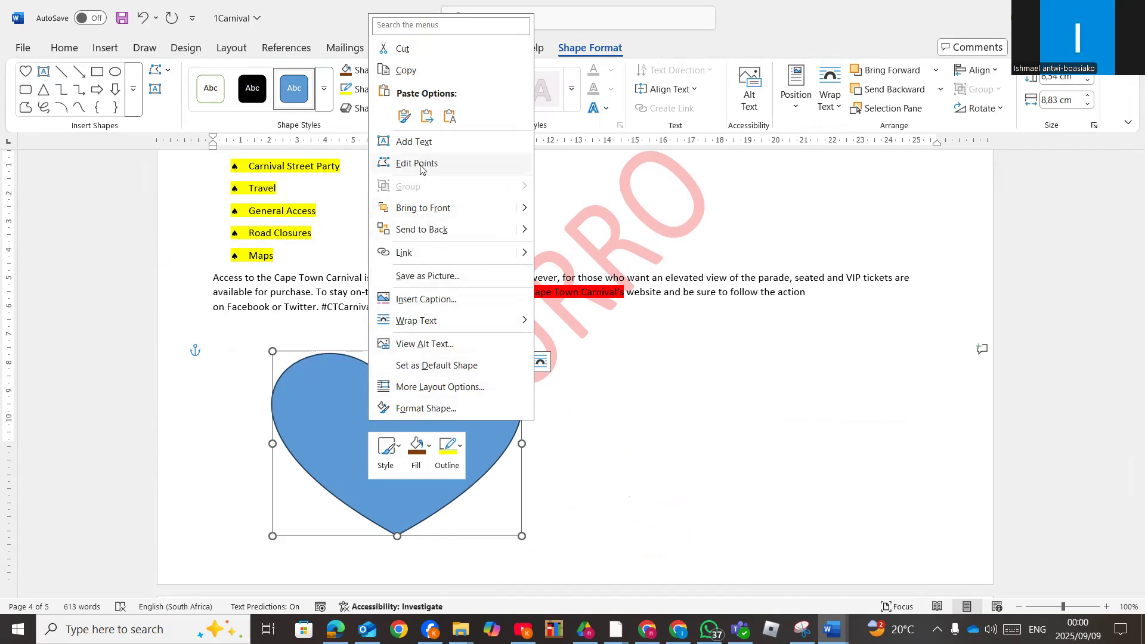
pyautogui.click(417, 142)
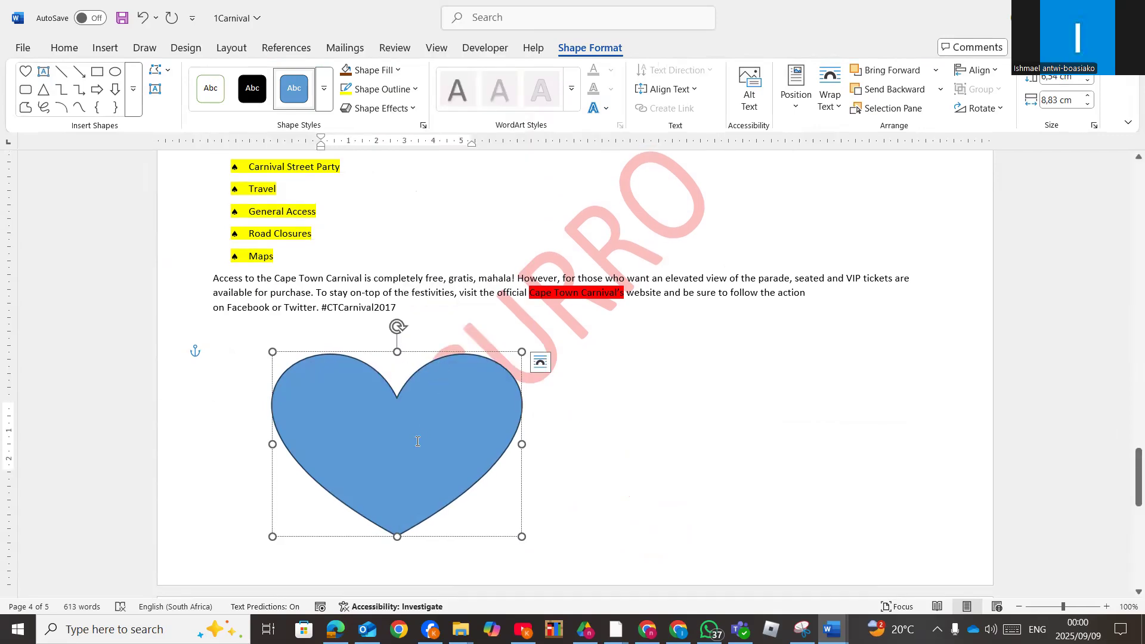
pyautogui.write('CURR')
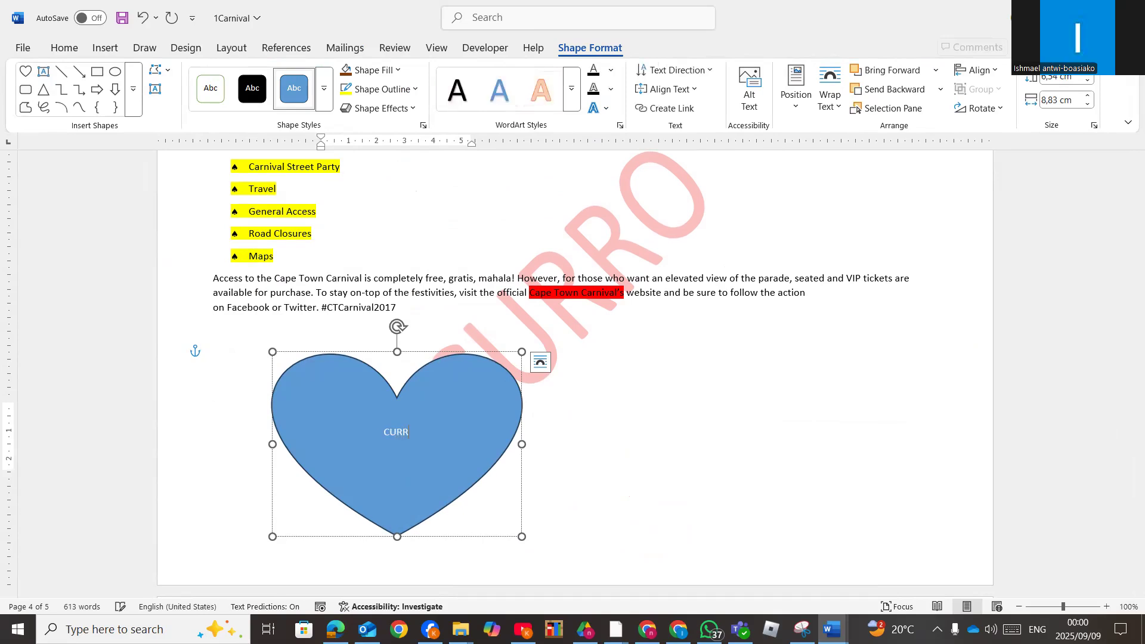
pyautogui.write('O MAHIKENG')
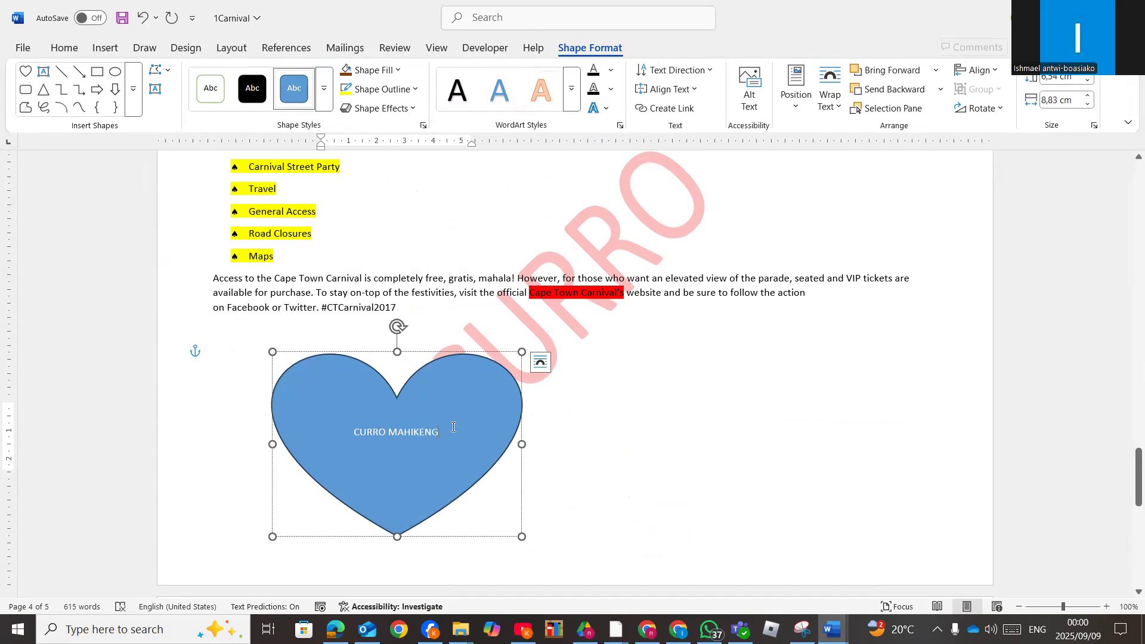
# Increase the font size of the CURRO MAHIKENG text in the heart to 20
pyautogui.tripleClick(410, 440)
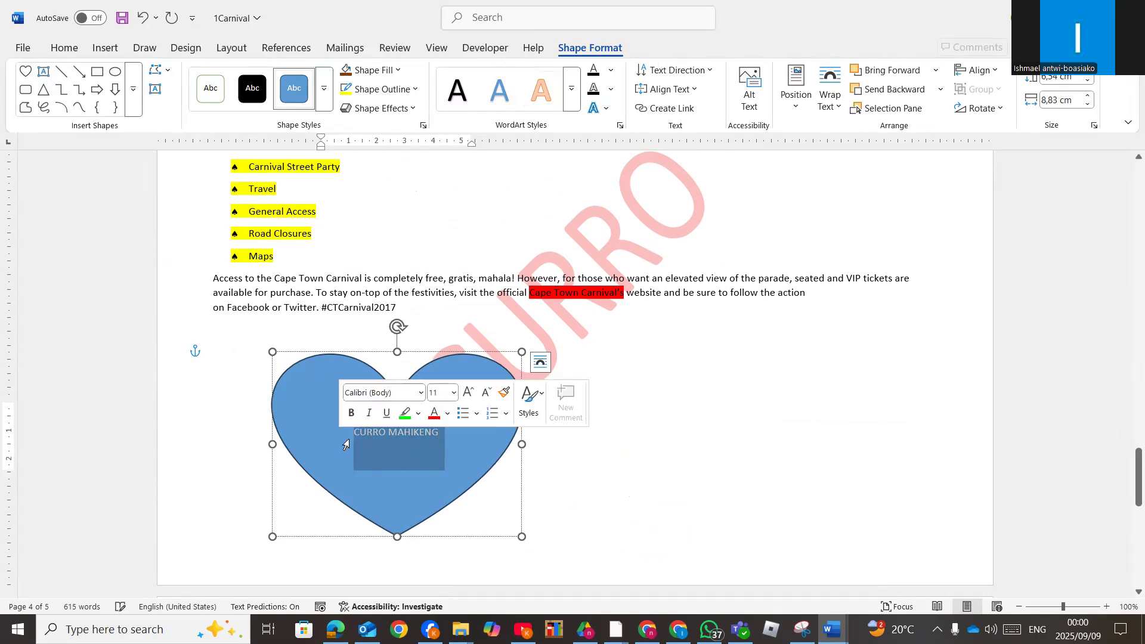
pyautogui.click(64, 48)
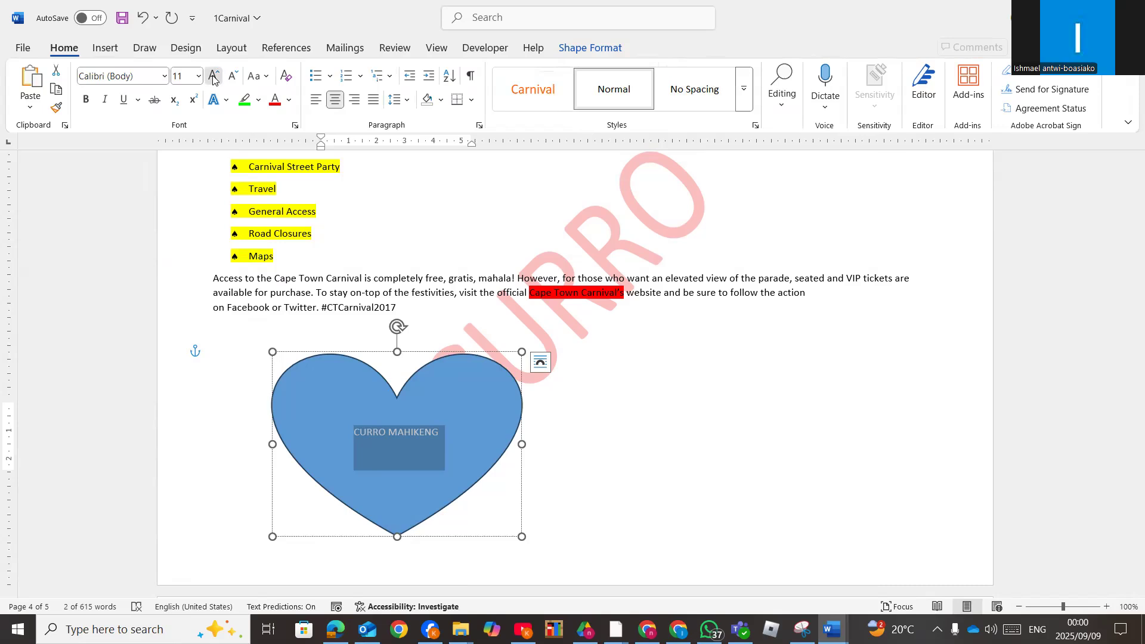
pyautogui.click(213, 76)
pyautogui.click(213, 76)
pyautogui.click(213, 76)
pyautogui.click(213, 76)
pyautogui.click(213, 76)
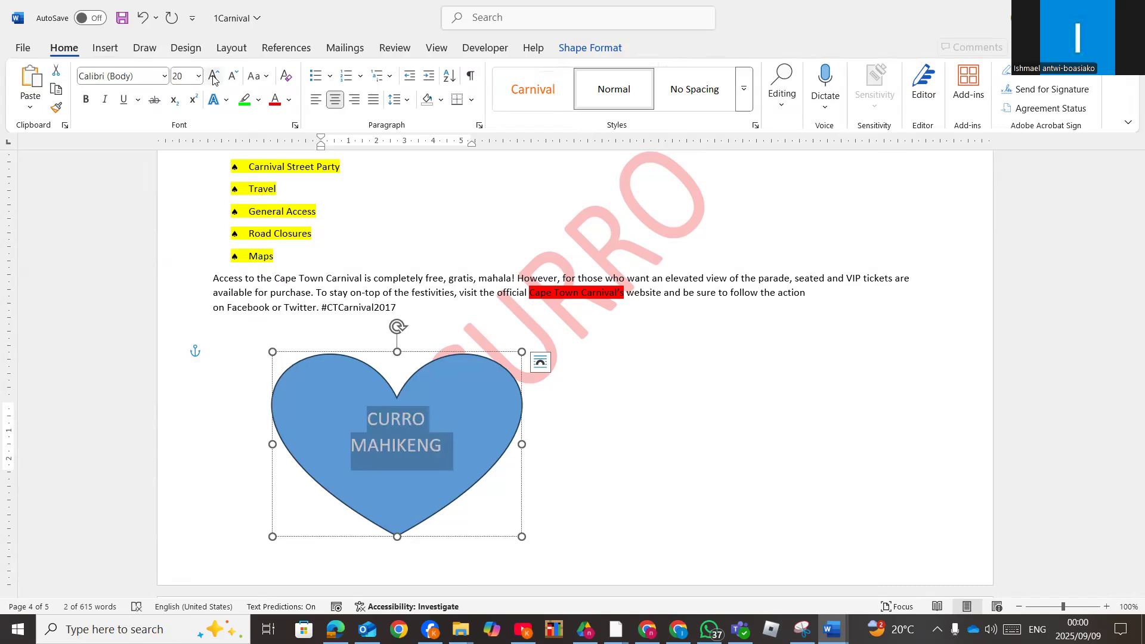
pyautogui.click(491, 369)
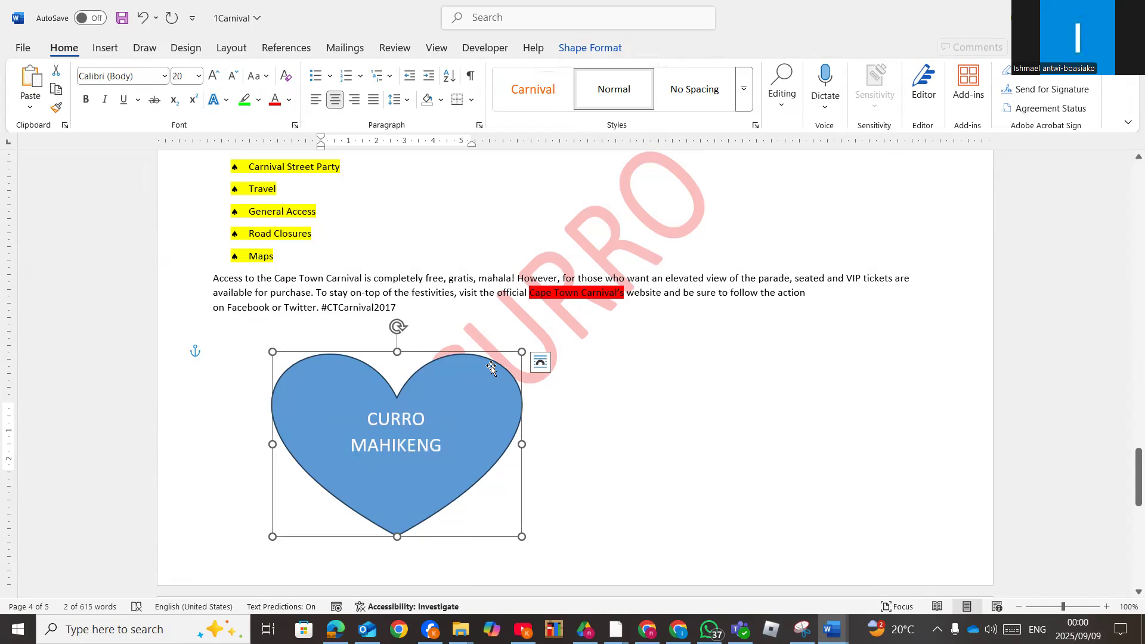
# Apply the solid orange theme style with a dark outline to the heart and override its fill with standard purple
pyautogui.click(591, 48)
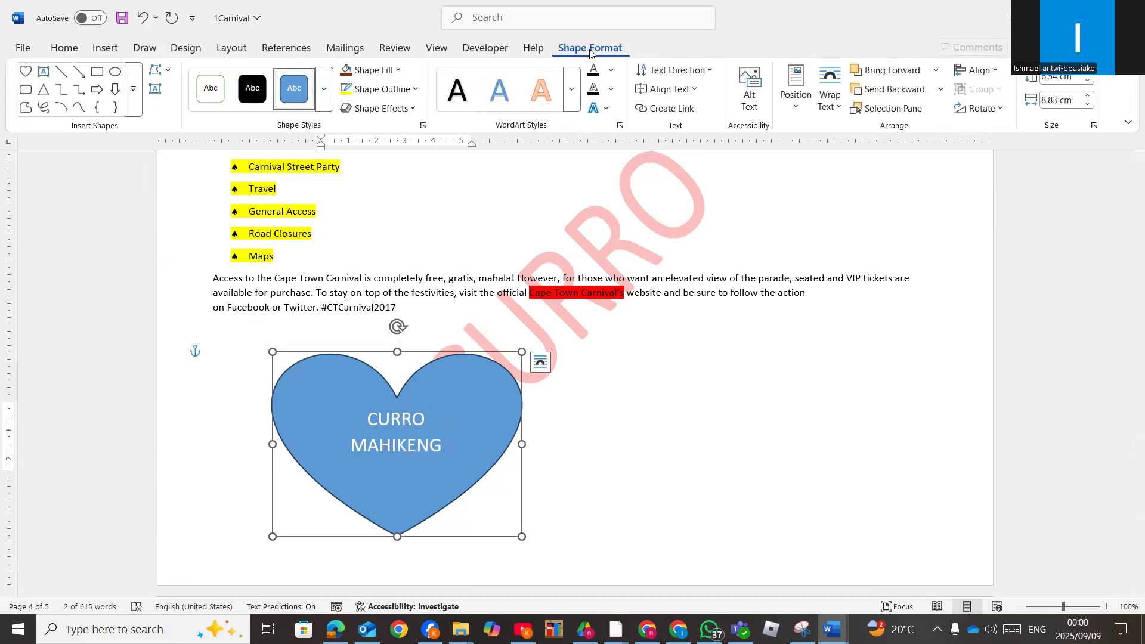
pyautogui.click(324, 89)
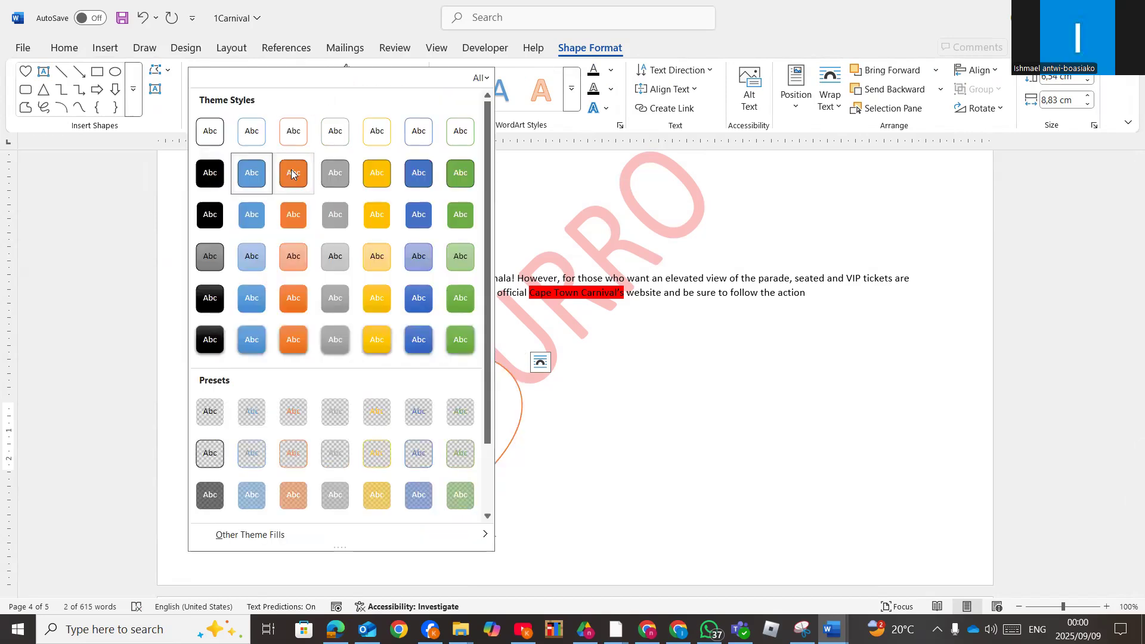
pyautogui.click(290, 179)
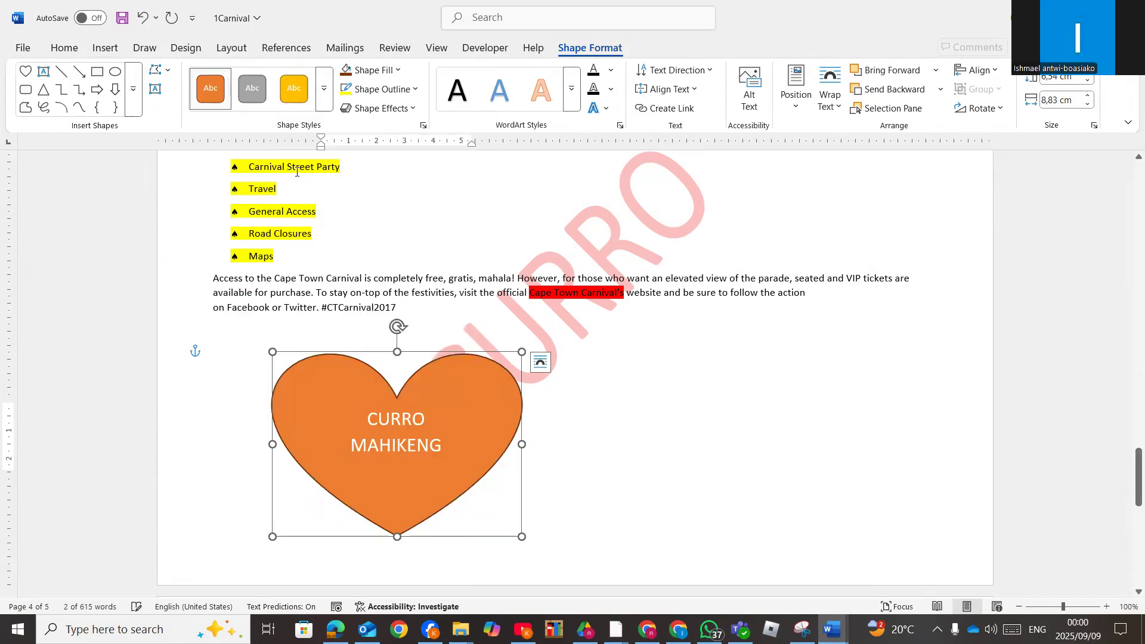
pyautogui.click(398, 70)
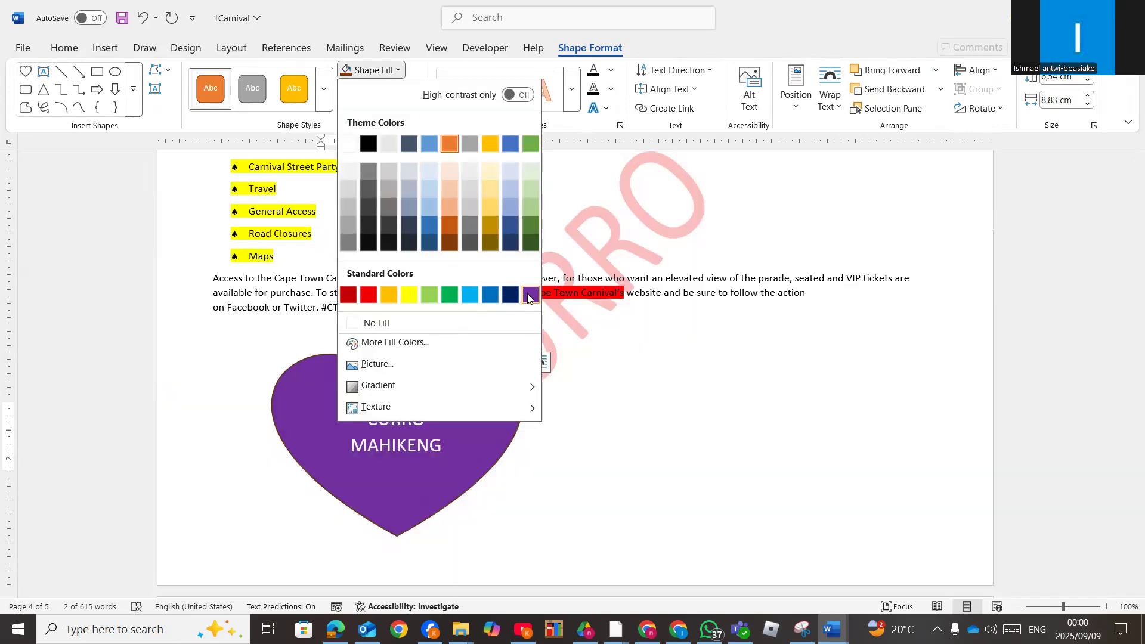
pyautogui.click(531, 295)
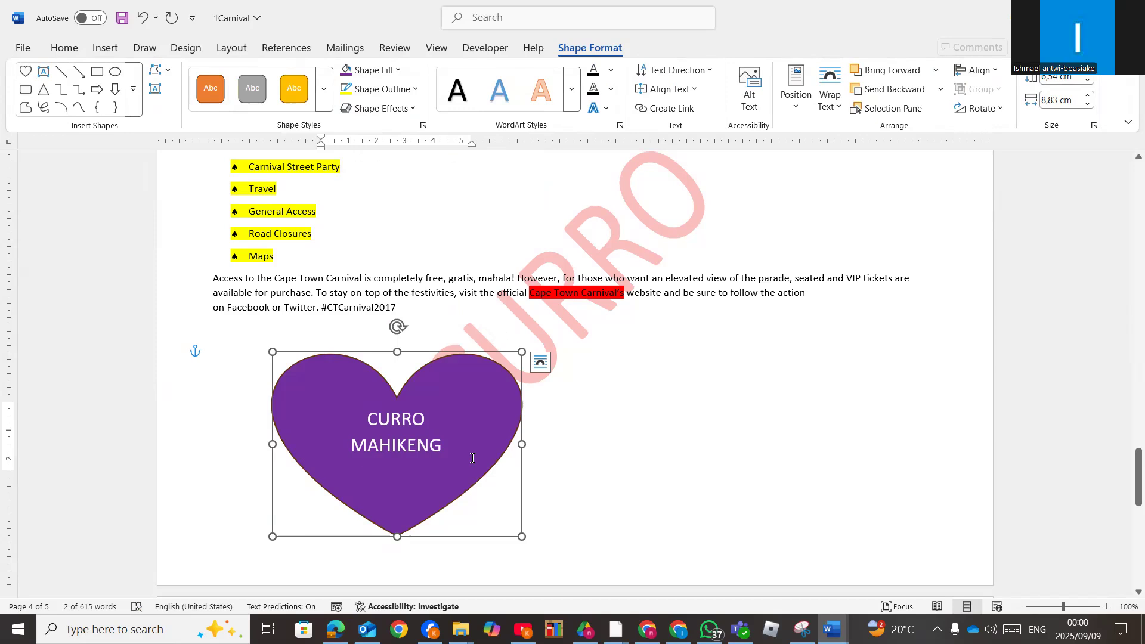
pyautogui.click(636, 441)
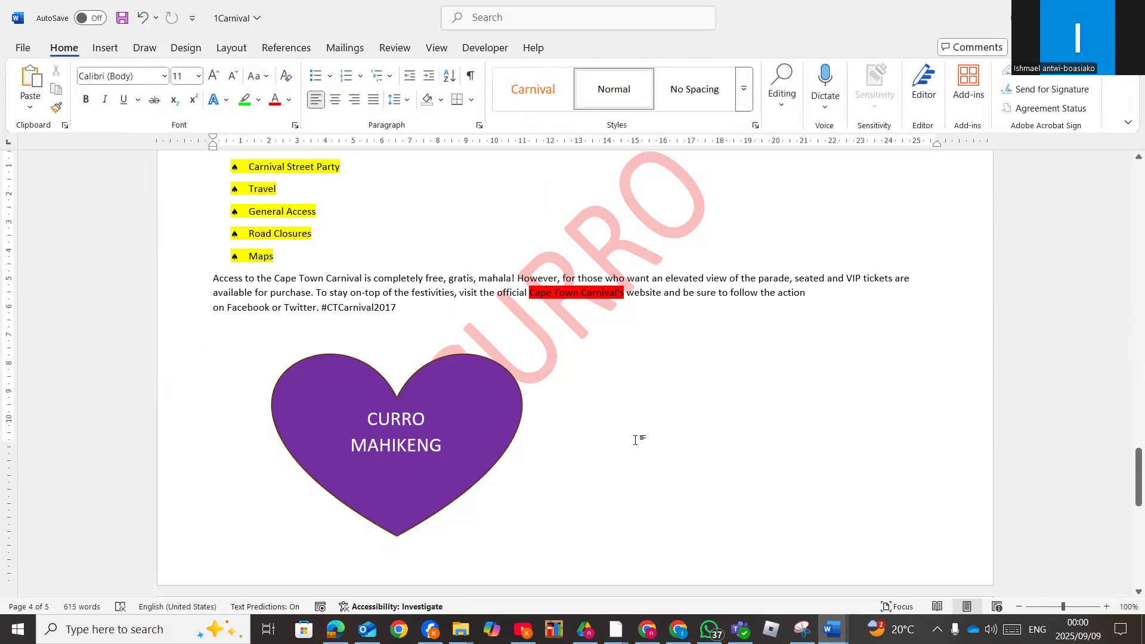